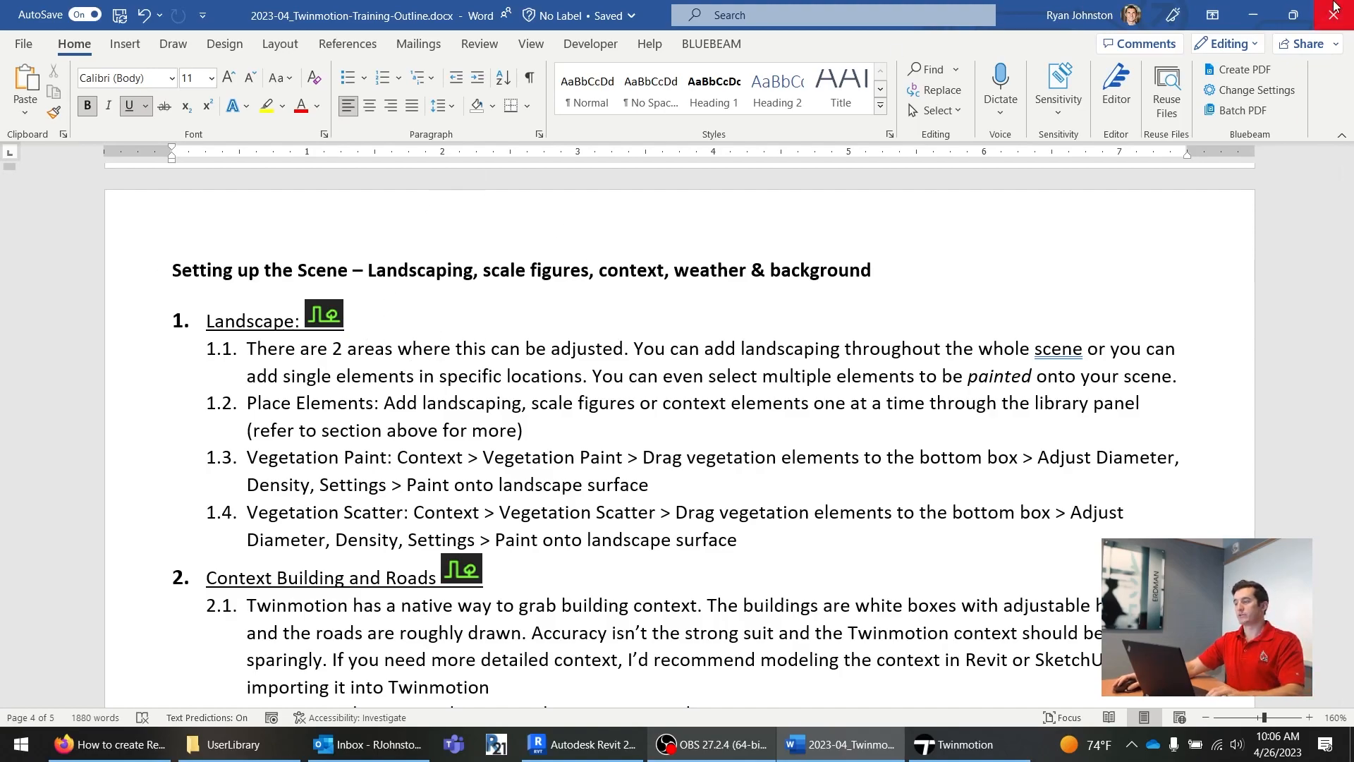
# Step: Switch from the training outline to Twinmotion and return the asset library to its top level
pyautogui.click(1252, 14)
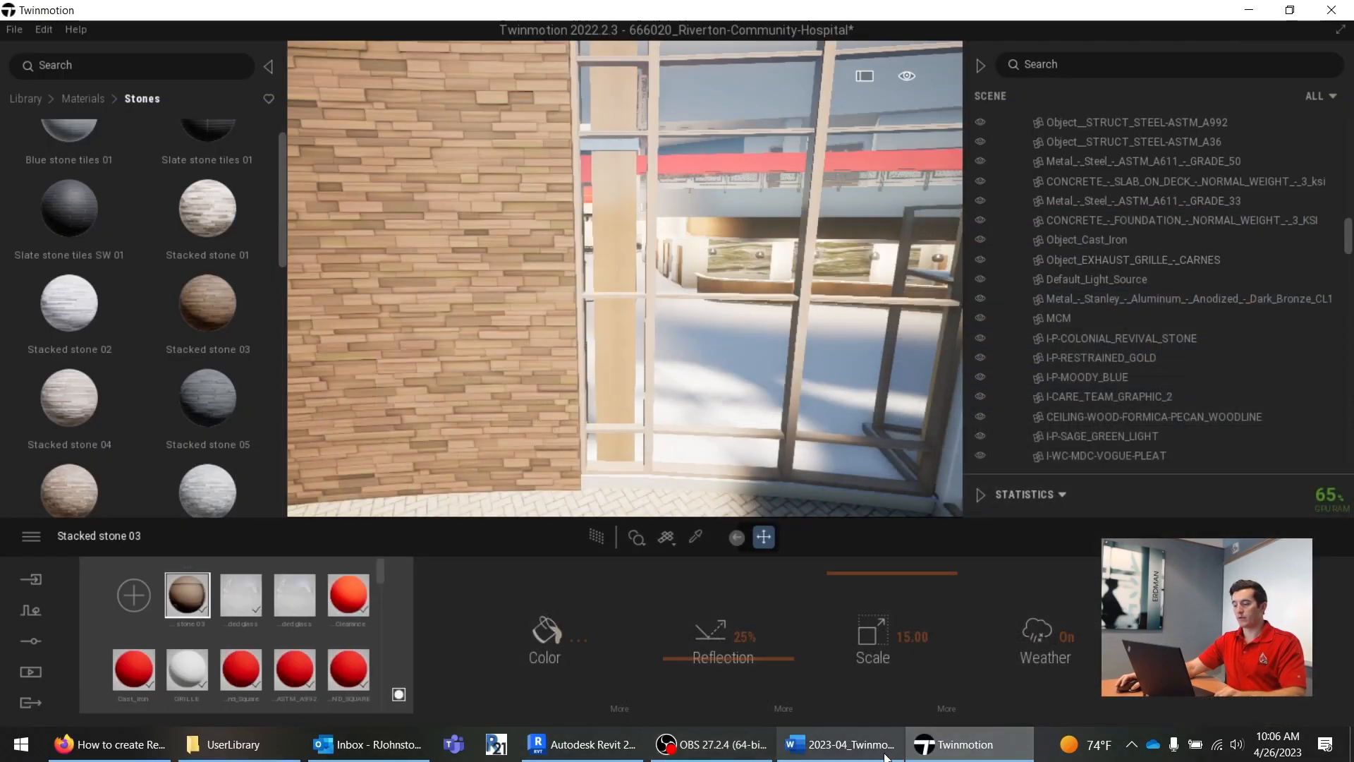
pyautogui.scroll(-5, 695, 351)
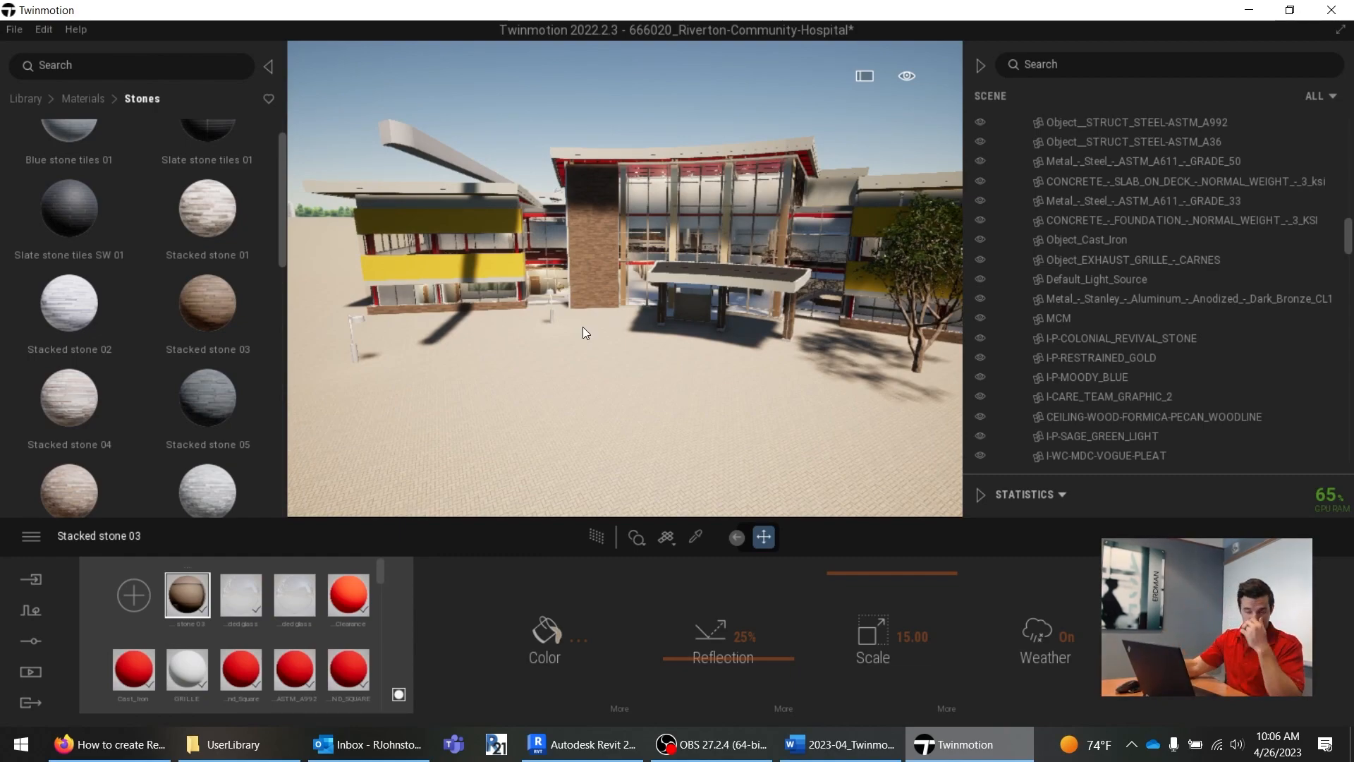
pyautogui.click(32, 100)
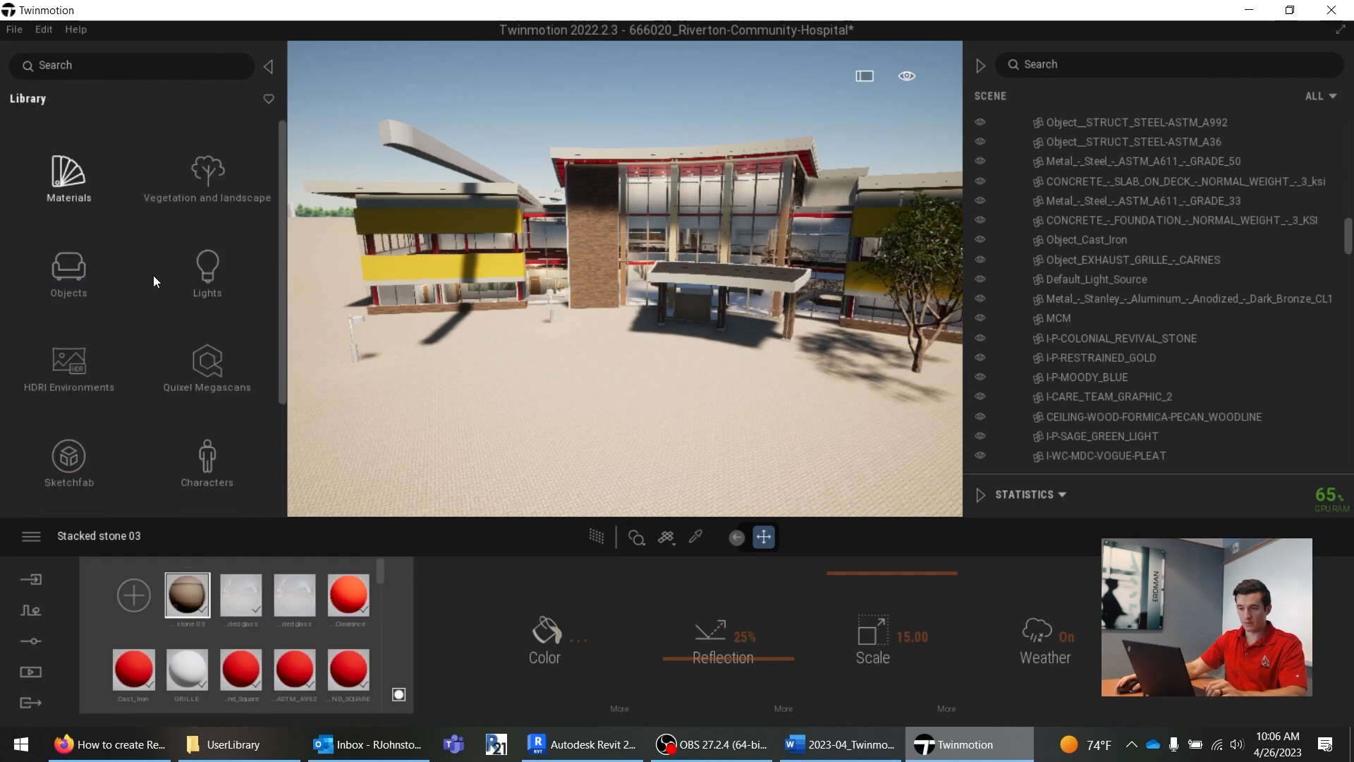
pyautogui.scroll(-3, 157, 278)
pyautogui.scroll(3, 156, 290)
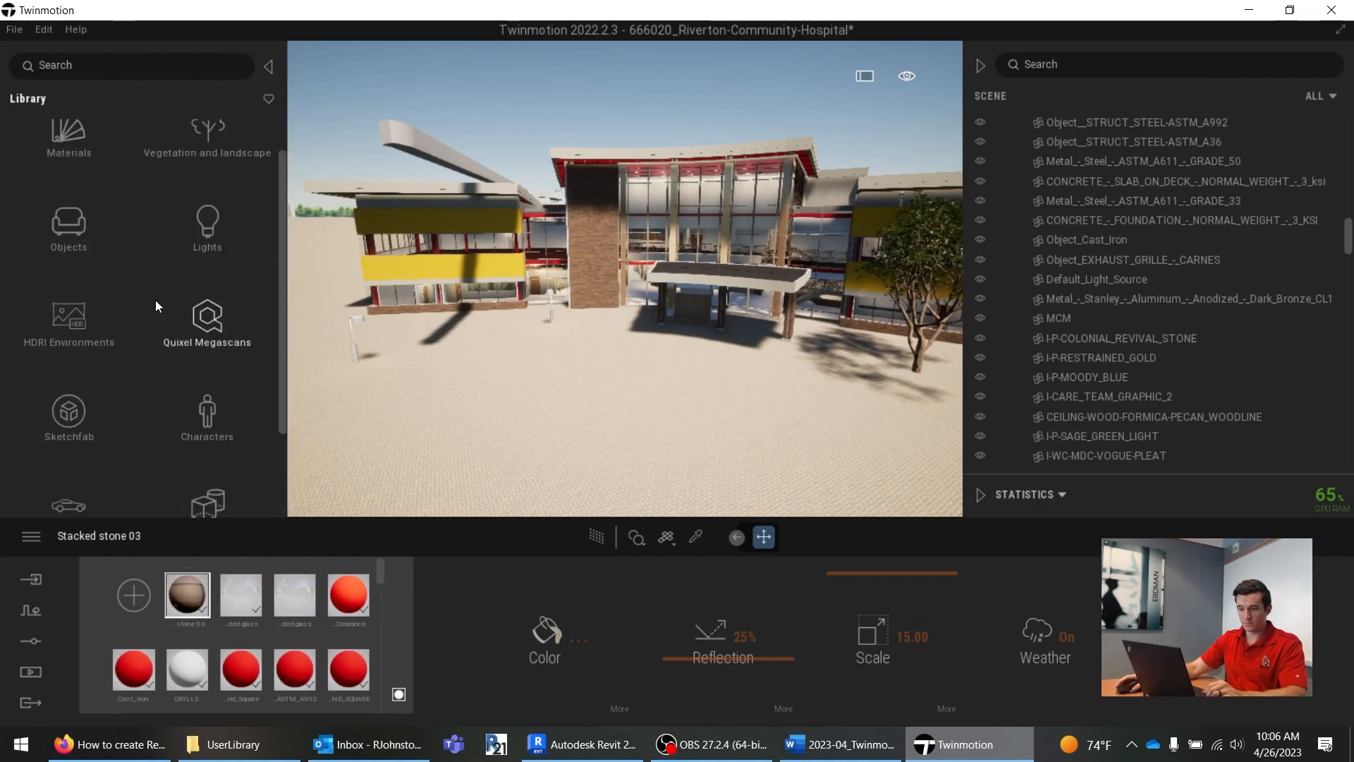
# Step: Browse the Vegetation and landscape library, including Misc., and open its Landscapes category
pyautogui.click(230, 168)
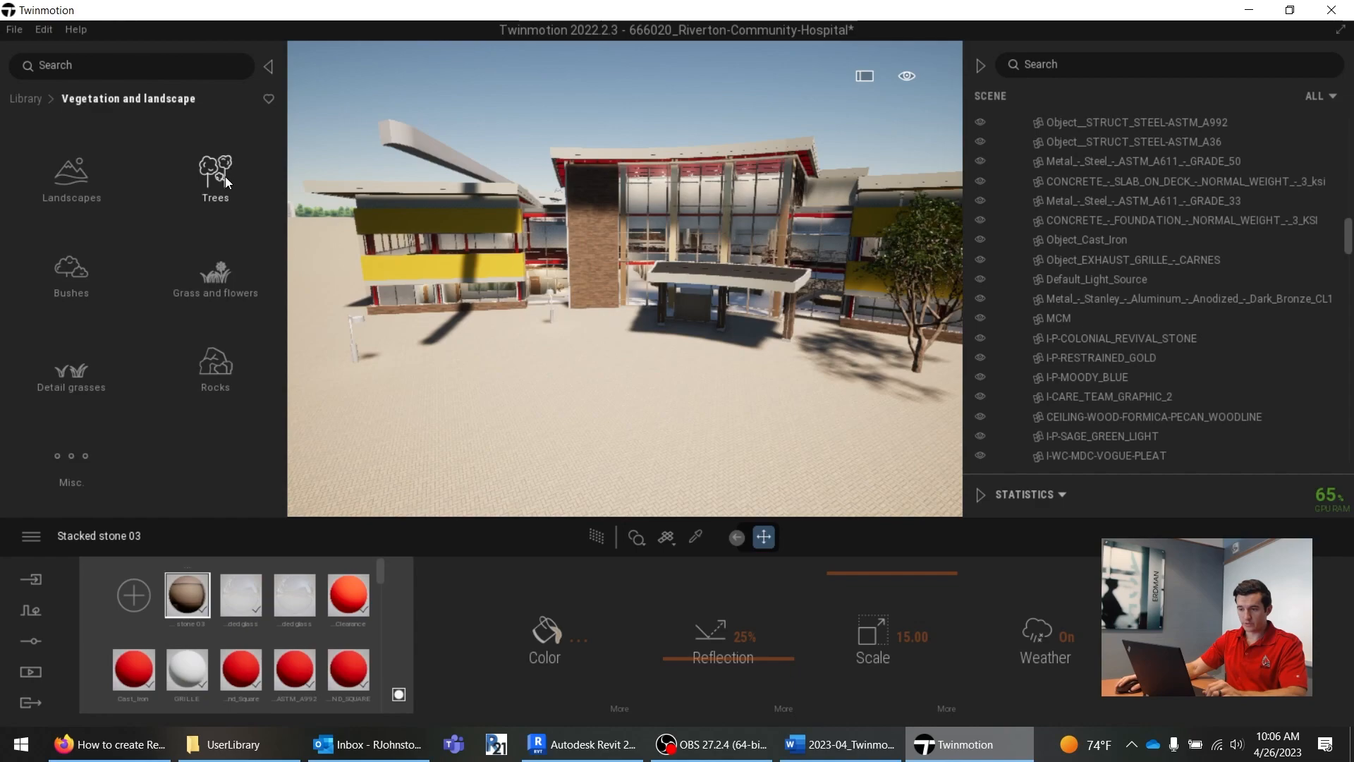
pyautogui.click(65, 457)
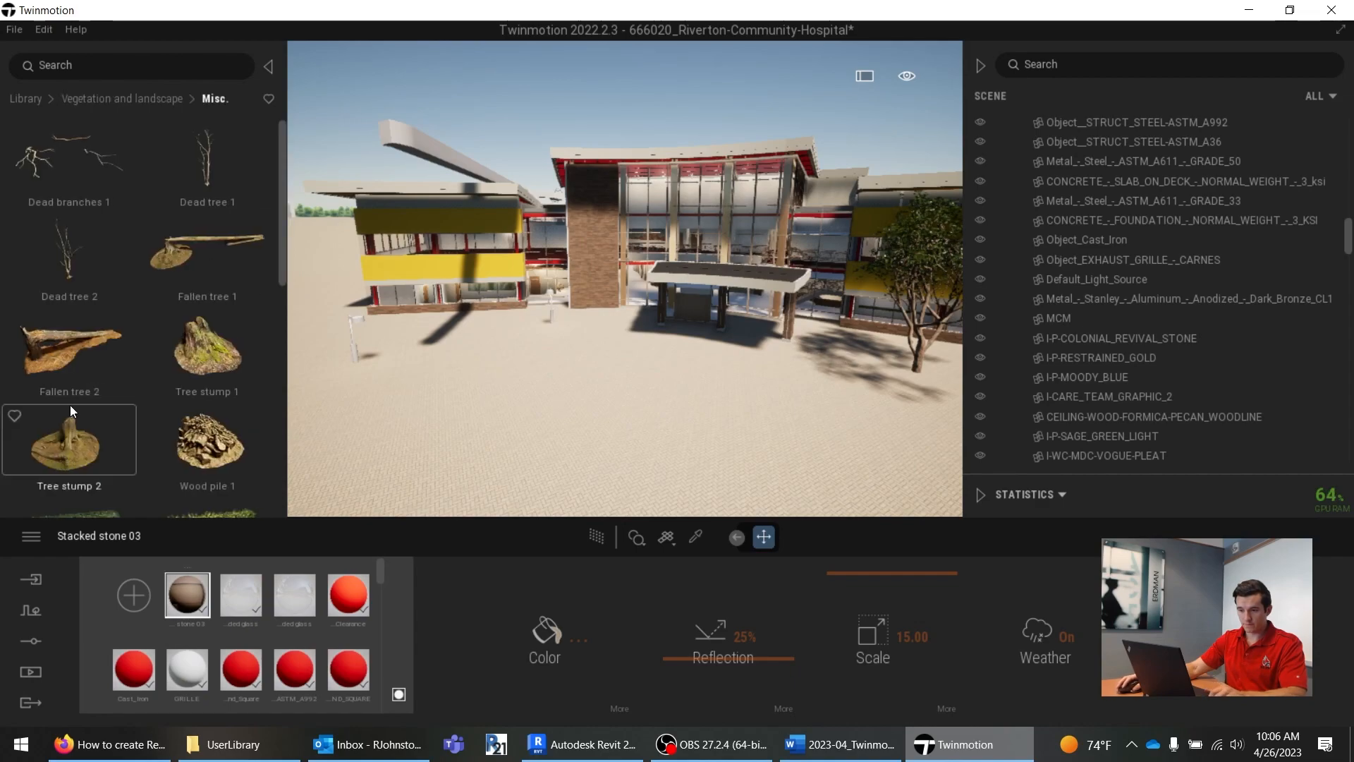
pyautogui.click(120, 97)
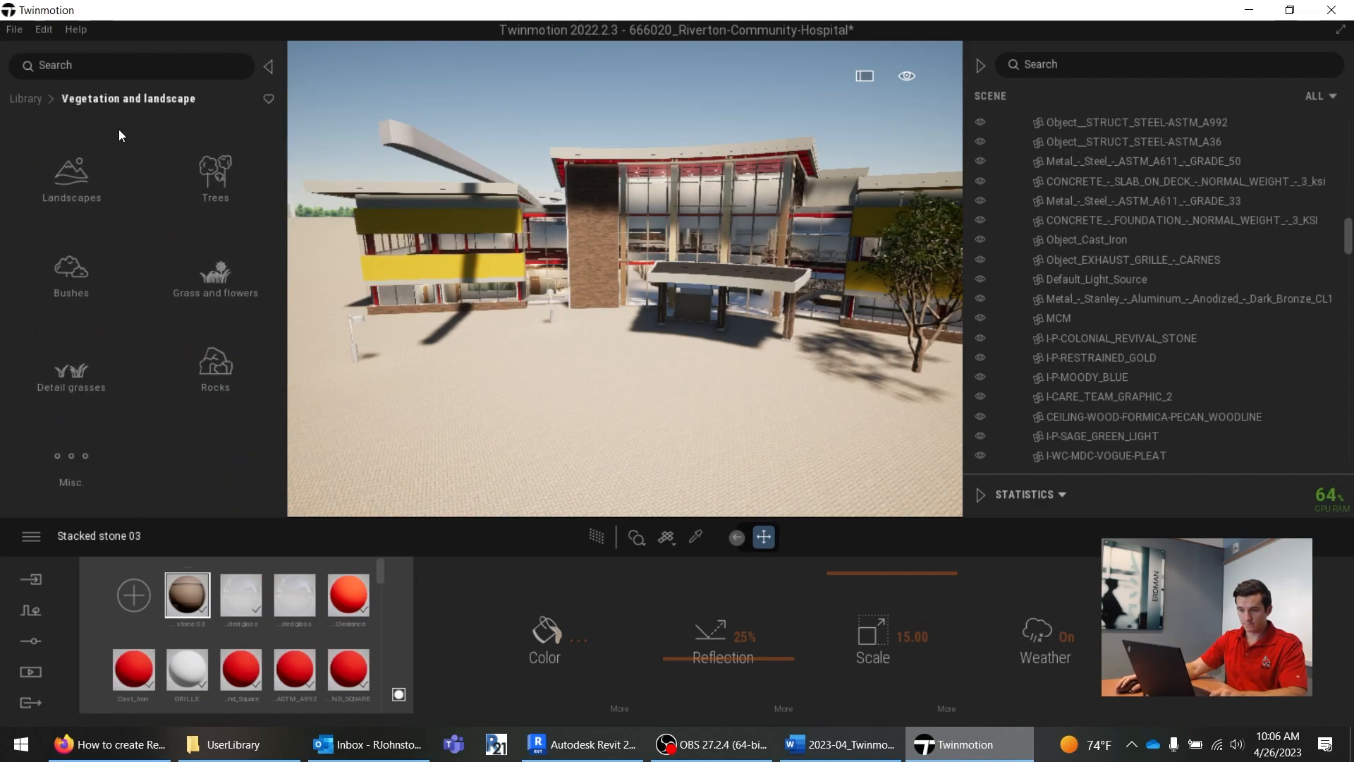
pyautogui.click(88, 179)
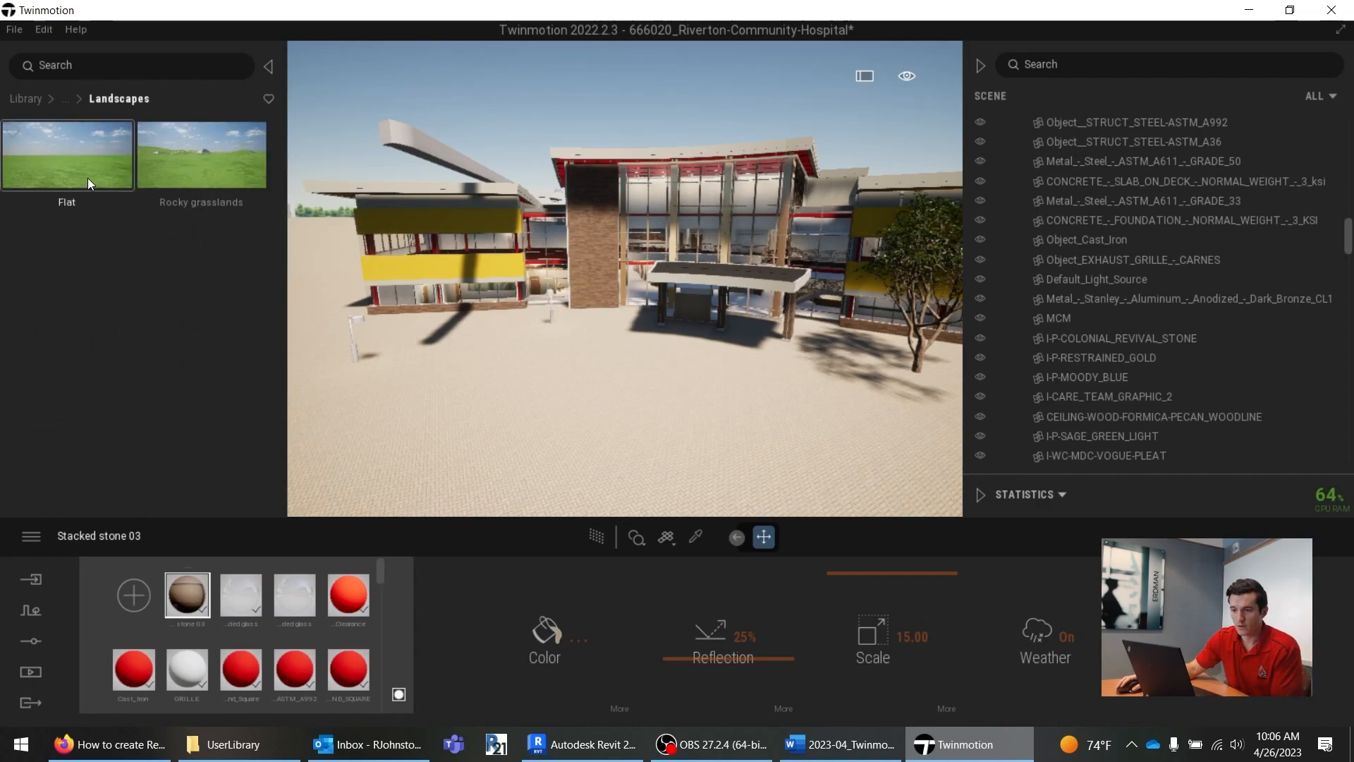
pyautogui.click(24, 99)
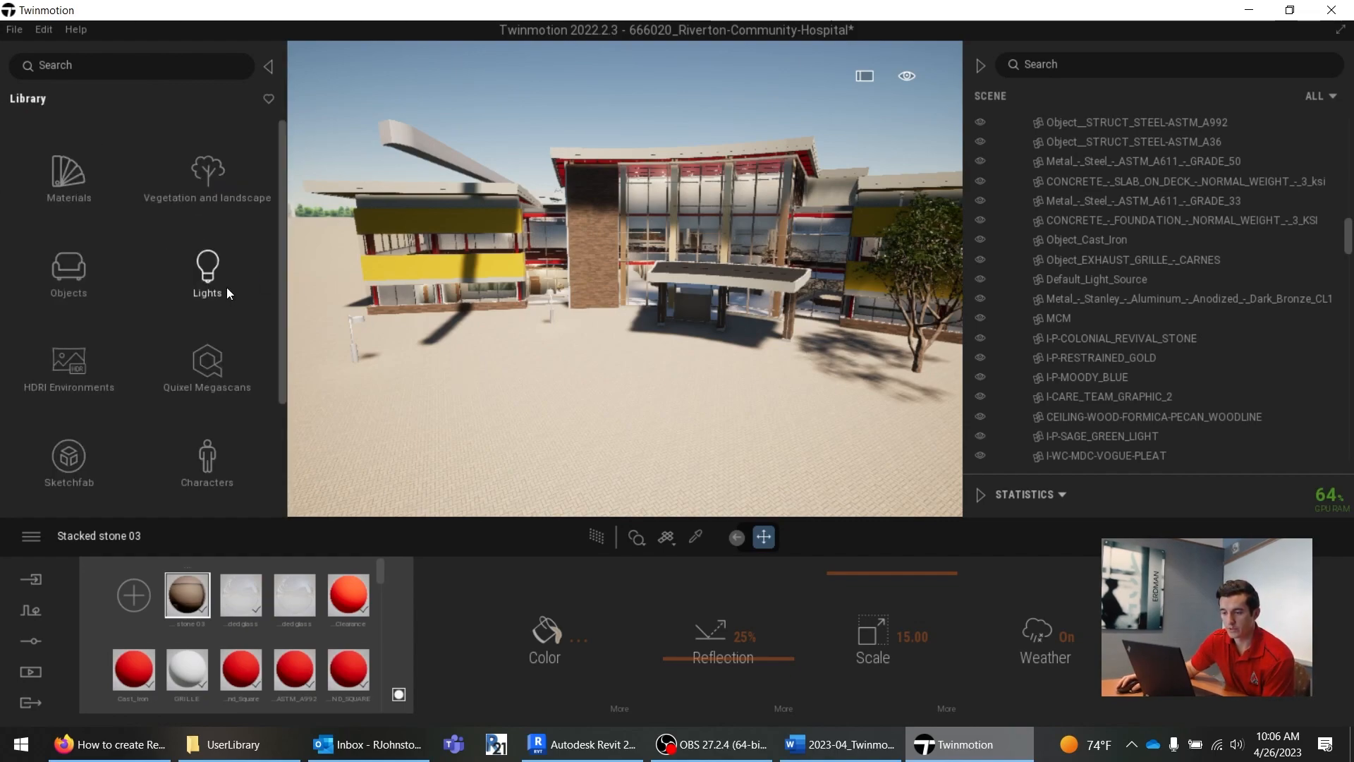
pyautogui.click(192, 175)
pyautogui.click(63, 180)
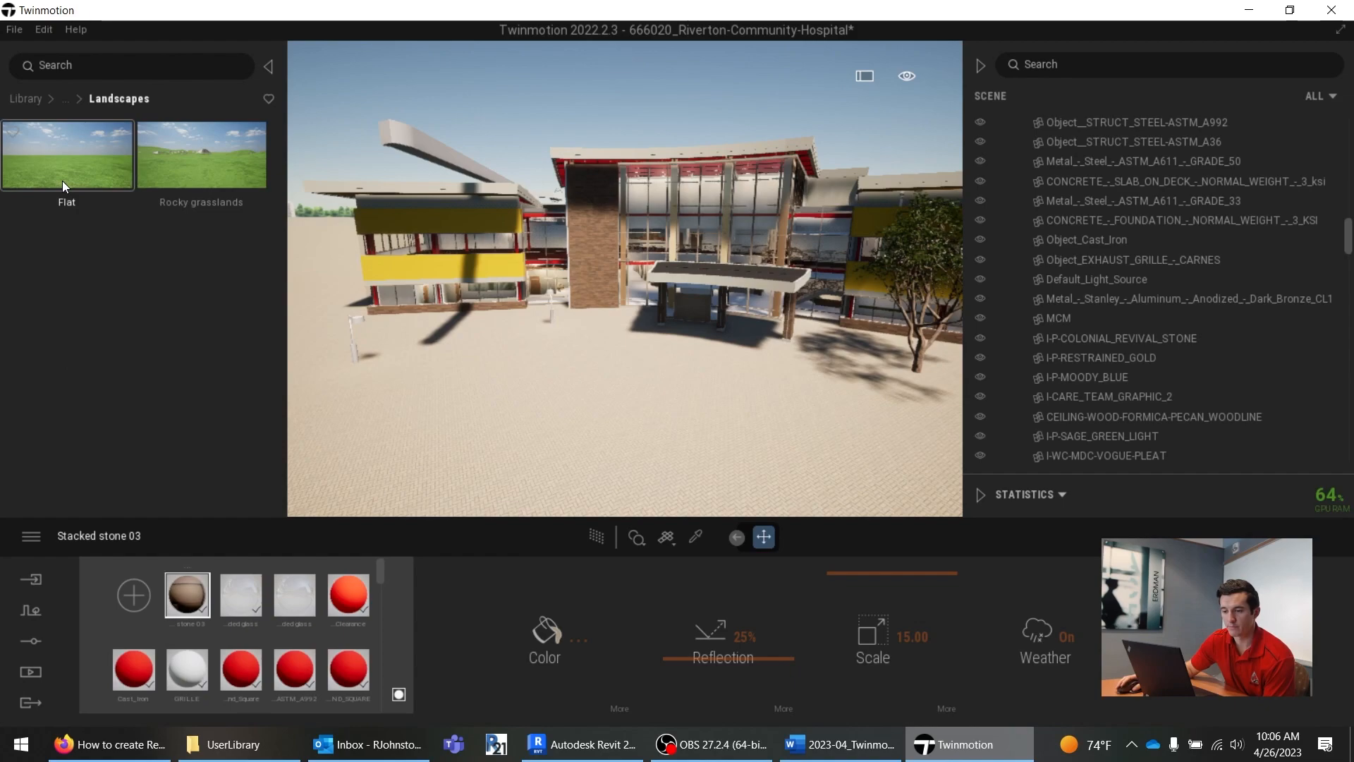
# Step: Delete the Starting Ground and hide the RNT_Material ground surface around the building
pyautogui.click(409, 399)
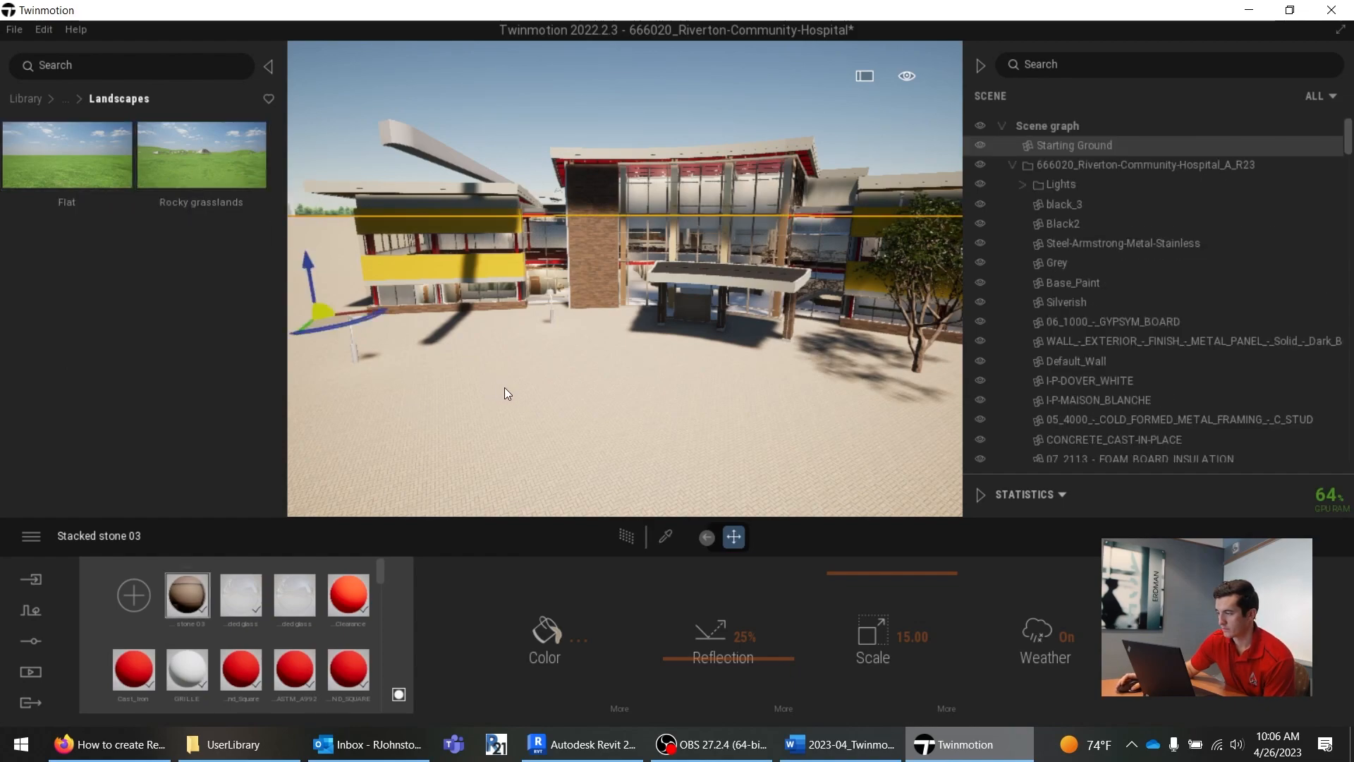
pyautogui.press('Delete')
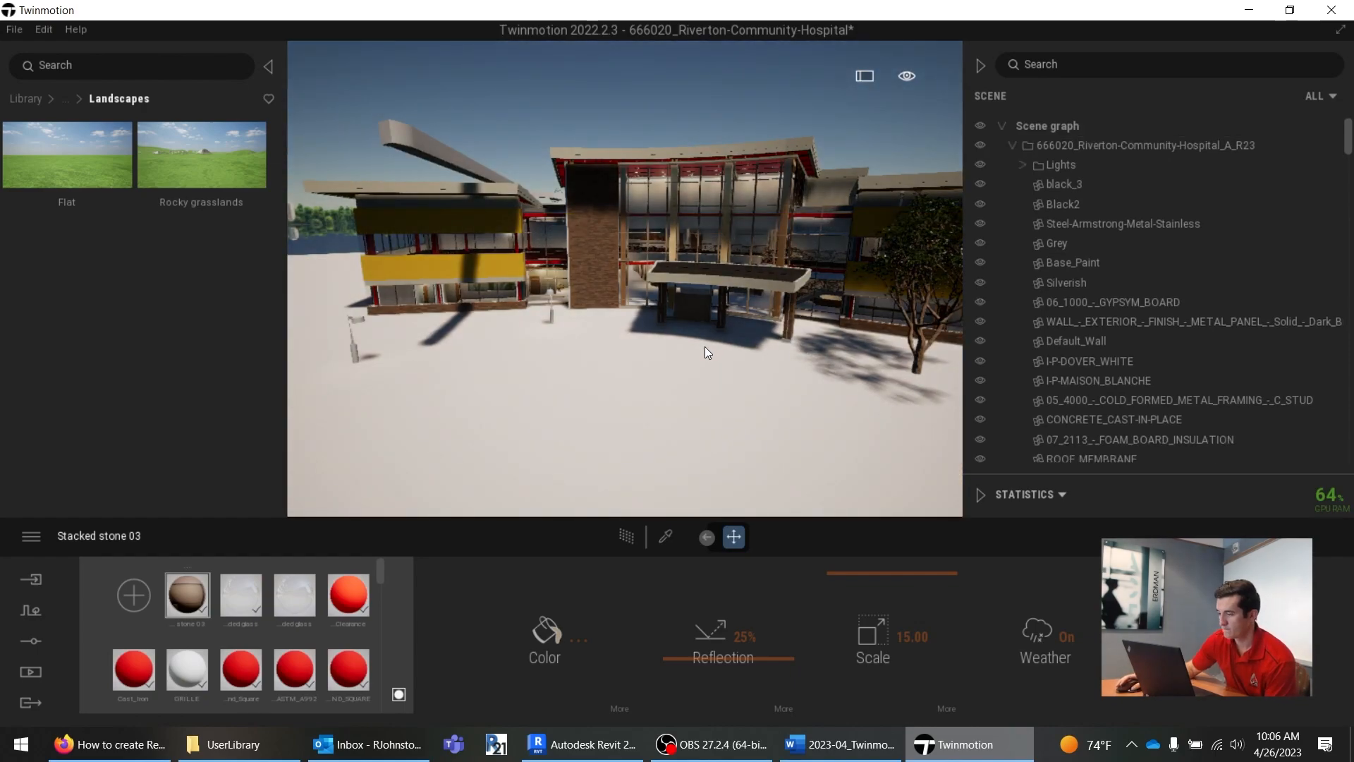
pyautogui.click(626, 370)
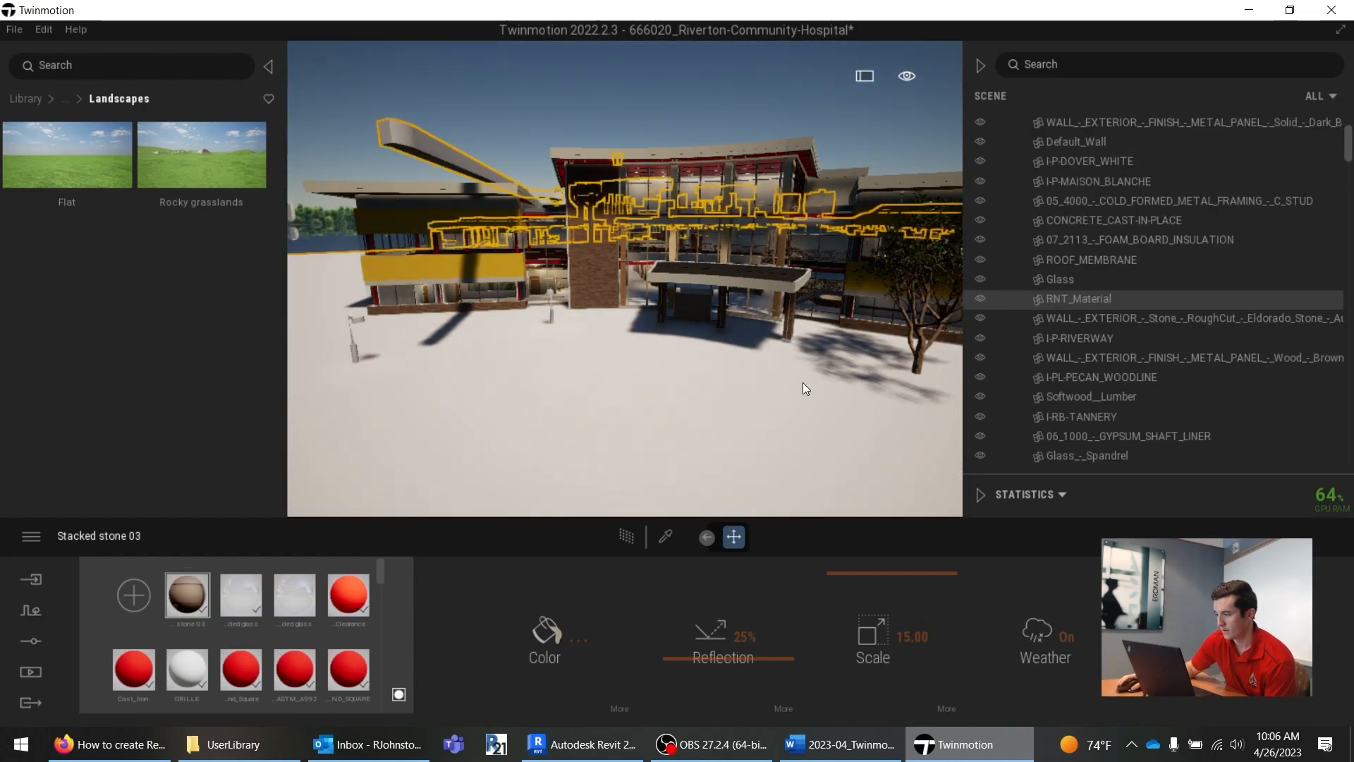
pyautogui.click(978, 299)
pyautogui.moveTo(709, 410); pyautogui.dragTo(536, 395, button='right')
pyautogui.moveTo(527, 302); pyautogui.dragTo(564, 337, button='right')
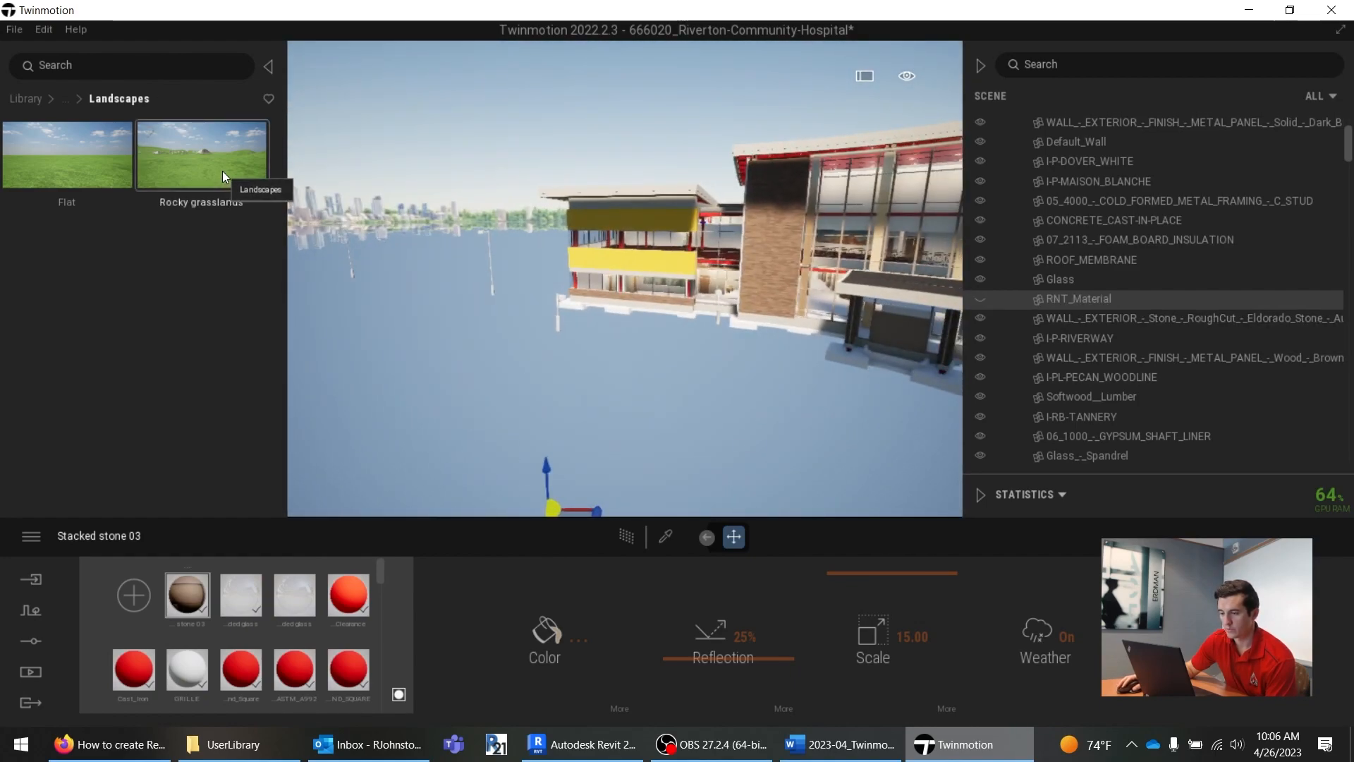
# Step: Place the Rocky grasslands landscape in the scene in front of the building
pyautogui.moveTo(268, 156); pyautogui.dragTo(552, 373)
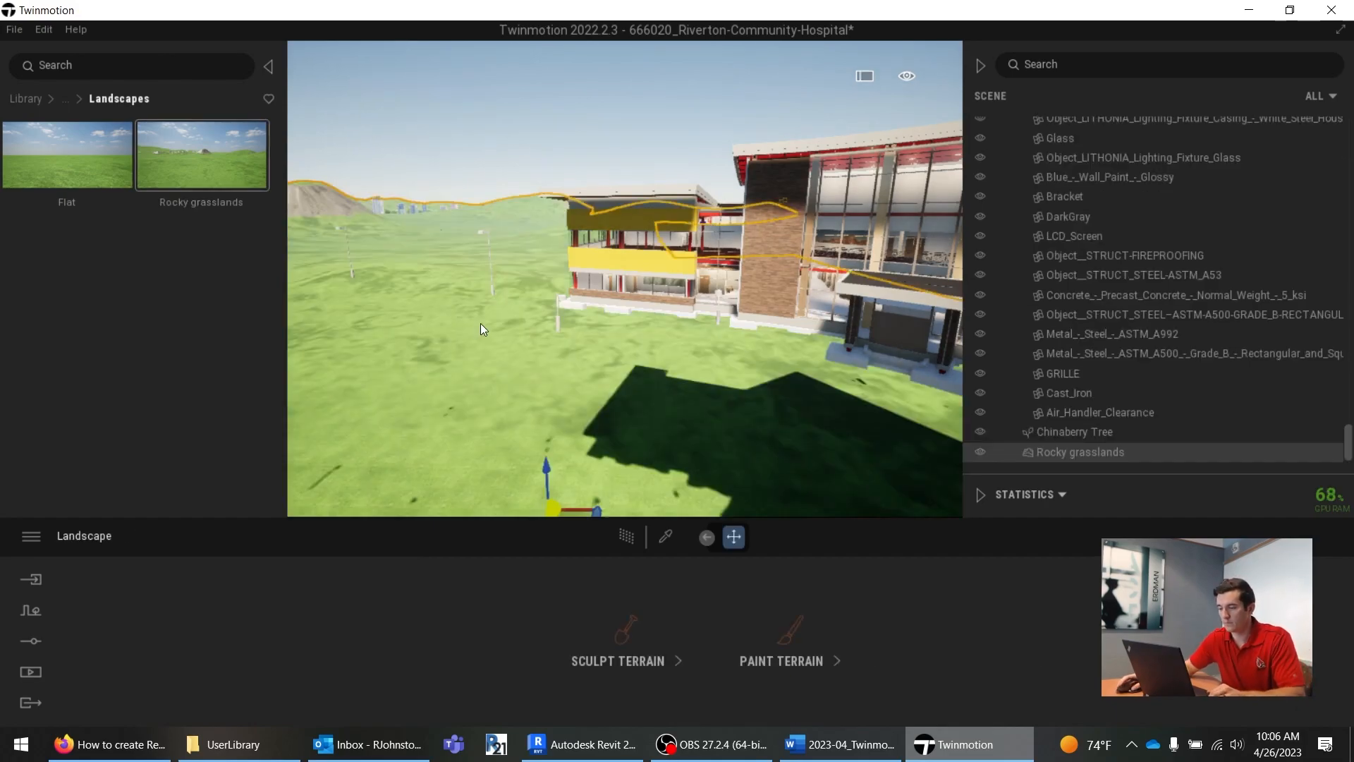
pyautogui.moveTo(480, 315); pyautogui.dragTo(737, 299, button='right')
pyautogui.press('w')
pyautogui.press('w')
pyautogui.press('s')
pyautogui.press('s')
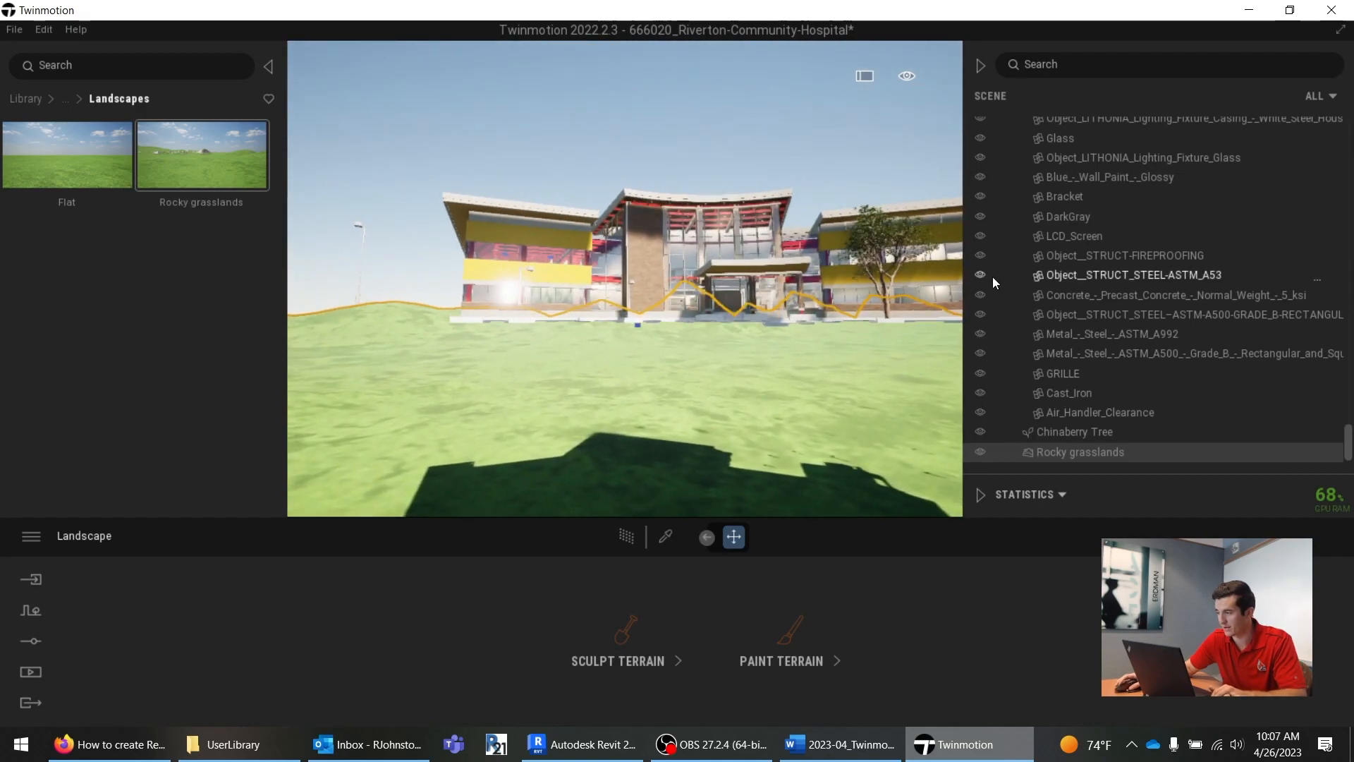
# Step: Select the whole imported hospital model in the scene graph and move it vertically by -10 toward the terrain
pyautogui.scroll(10, 1044, 212)
pyautogui.scroll(15, 1079, 141)
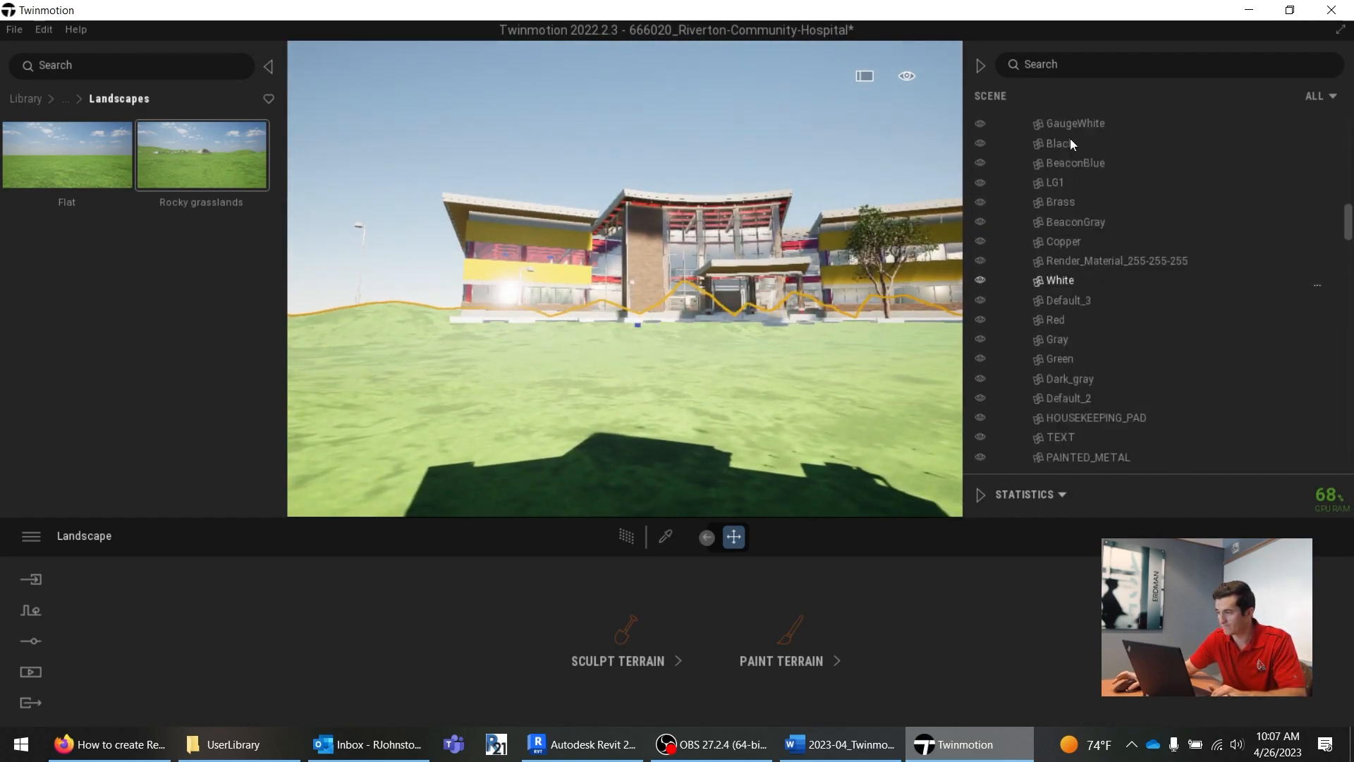
pyautogui.click(1085, 154)
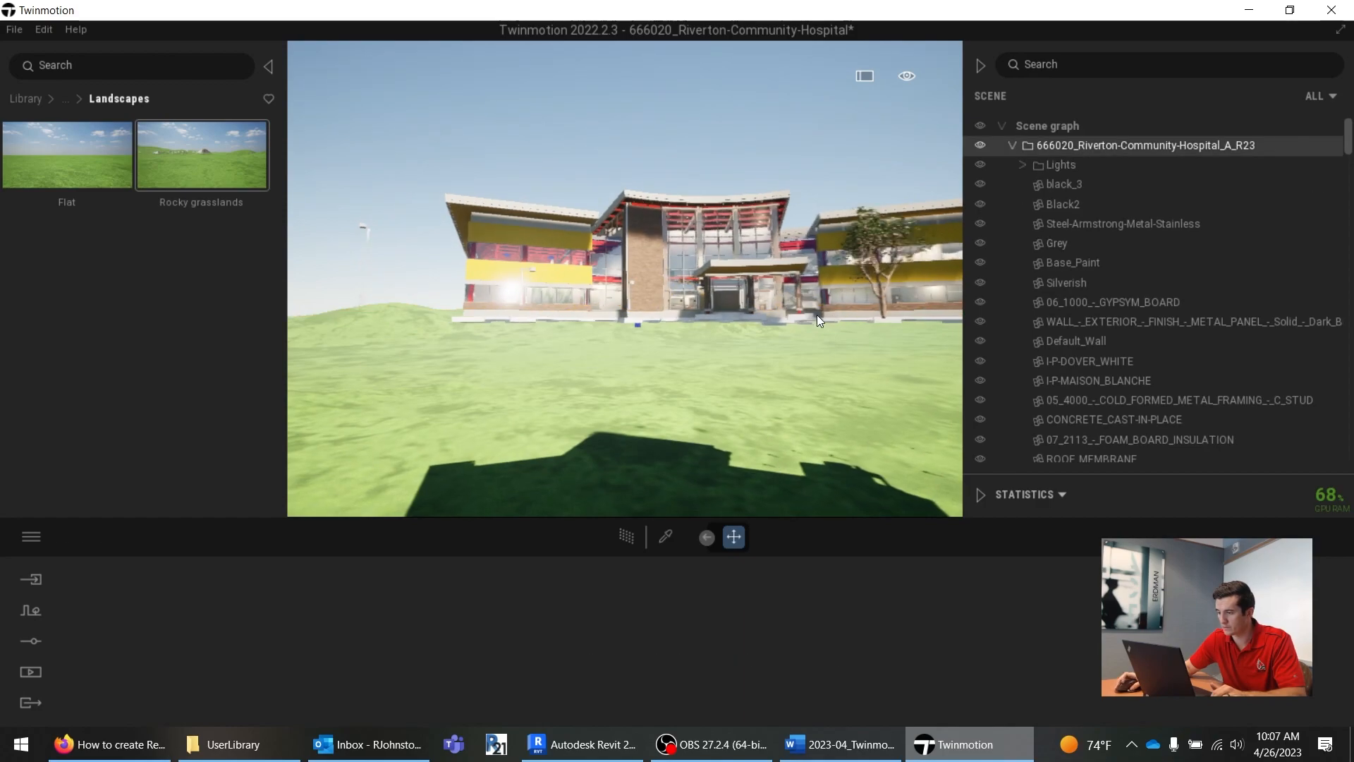
pyautogui.press('s')
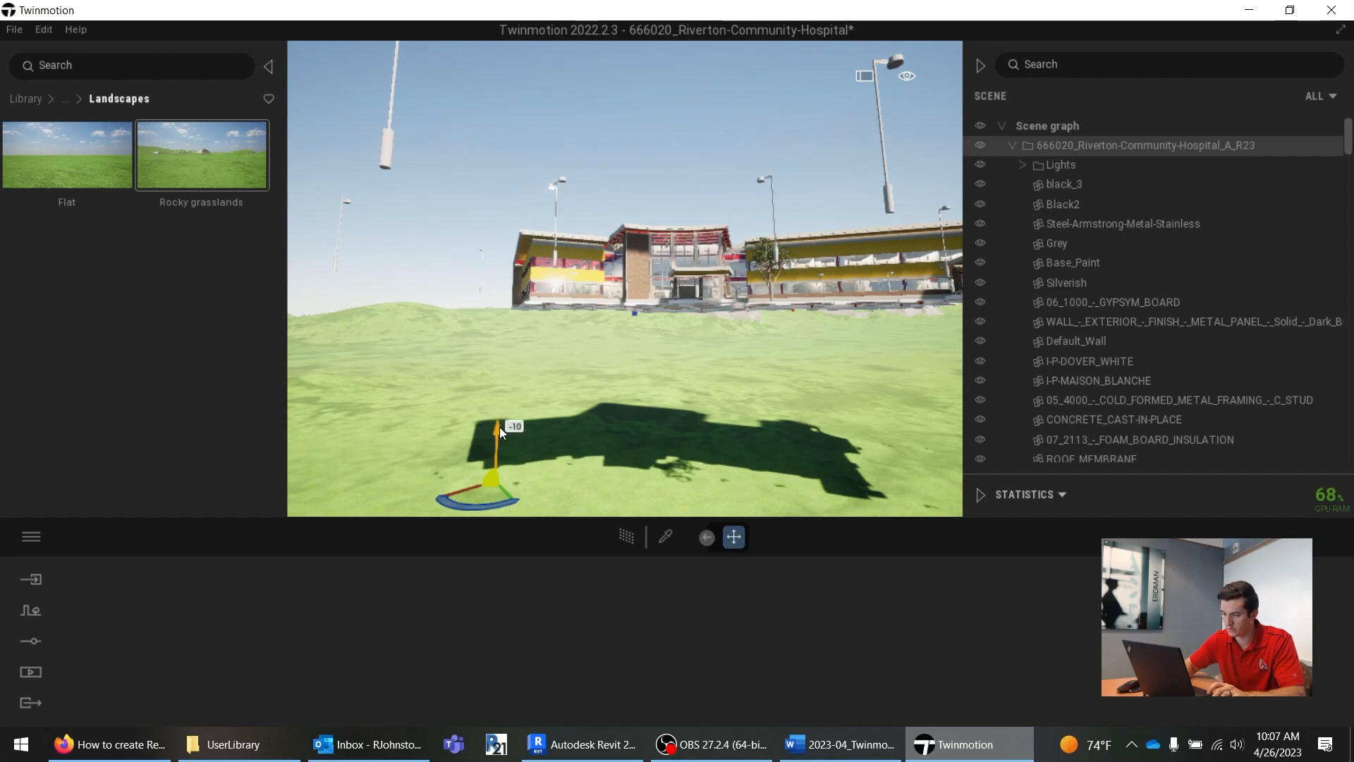
pyautogui.press('Return')
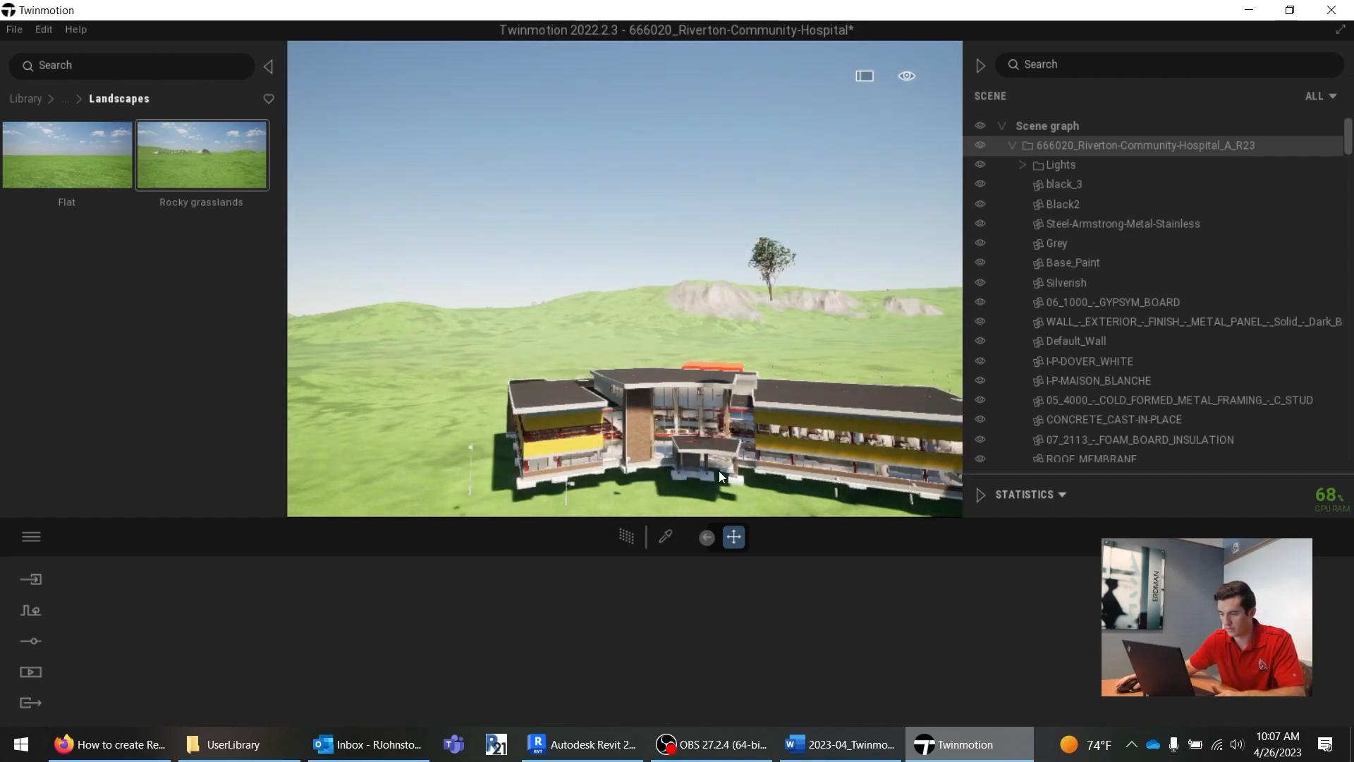
pyautogui.moveTo(712, 447); pyautogui.dragTo(755, 675, button='middle')
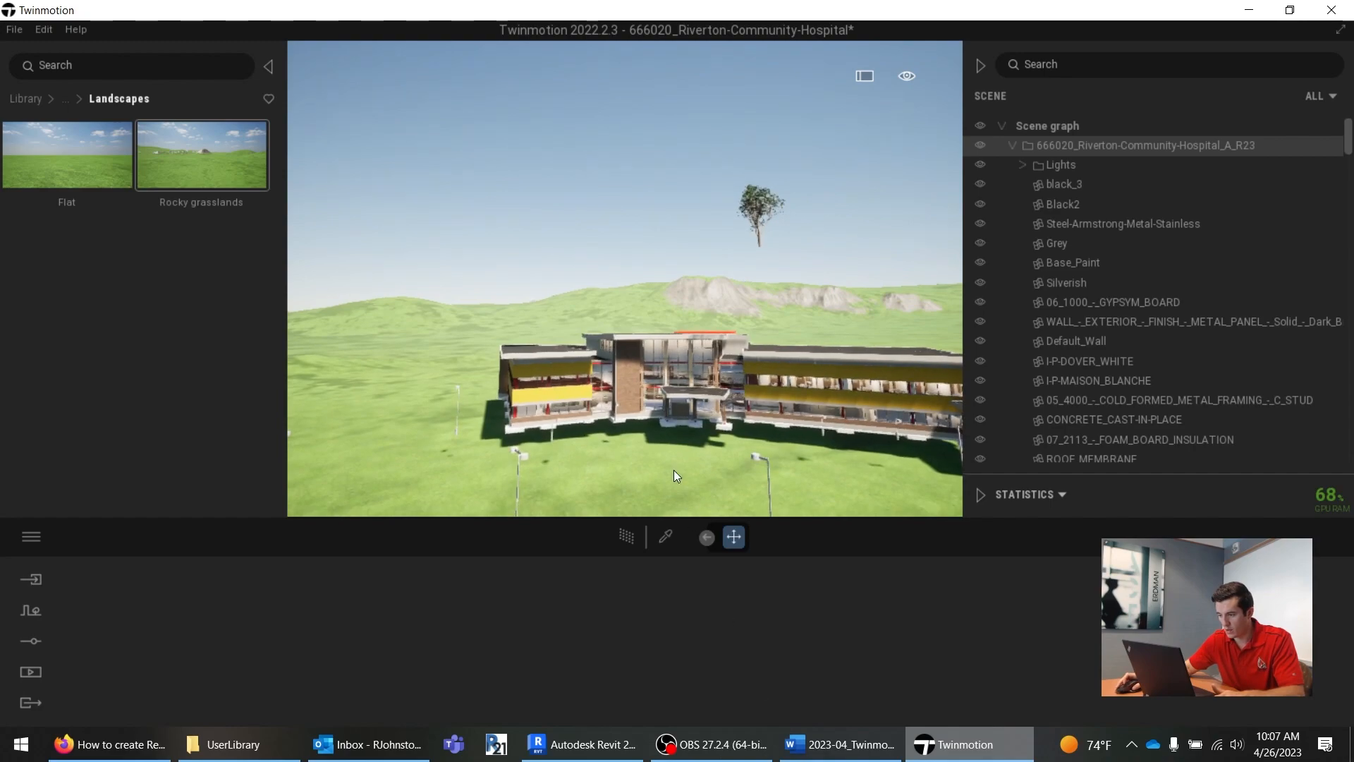
pyautogui.scroll(2, 673, 468)
pyautogui.moveTo(662, 471); pyautogui.dragTo(649, 460, button='middle')
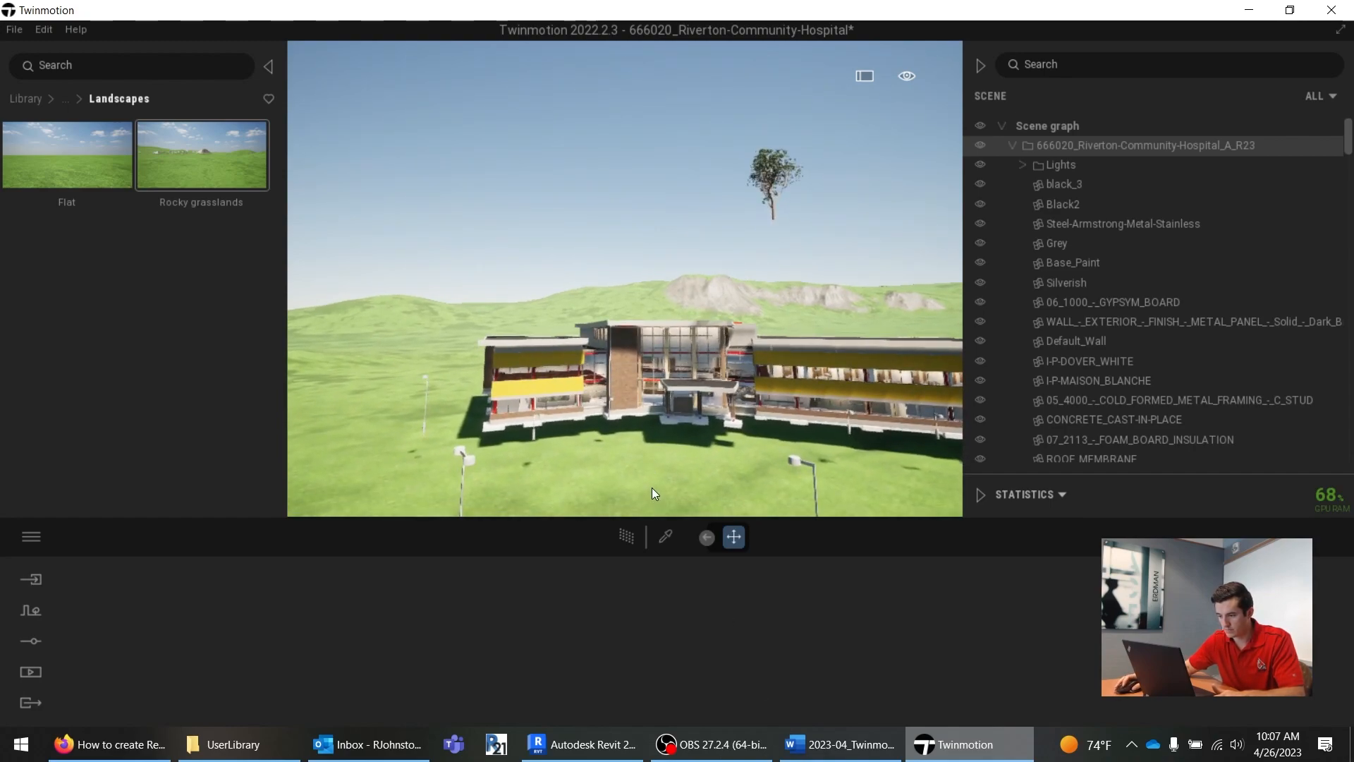
# Step: Start sculpting the Rocky grasslands terrain with a brush diameter of 57 ft and an intensity of 32%
pyautogui.click(652, 479)
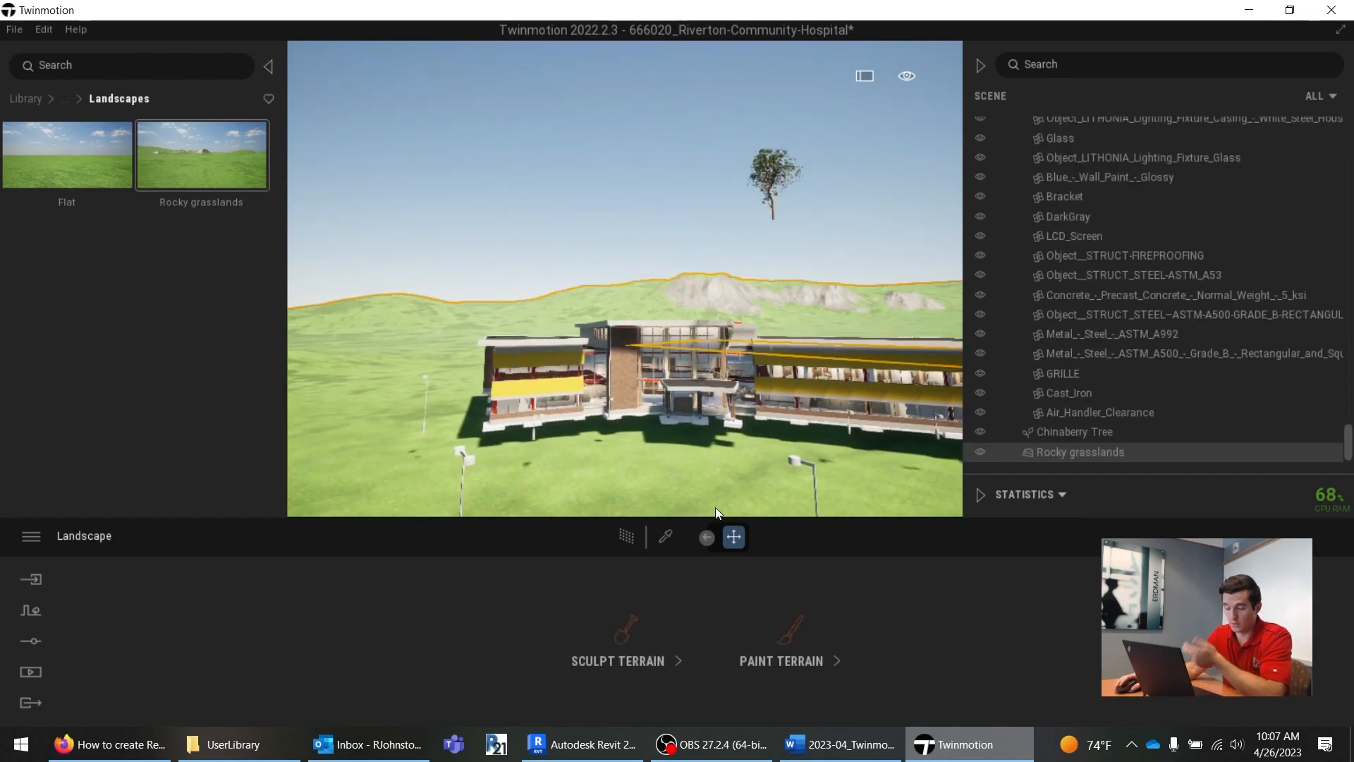
pyautogui.click(620, 665)
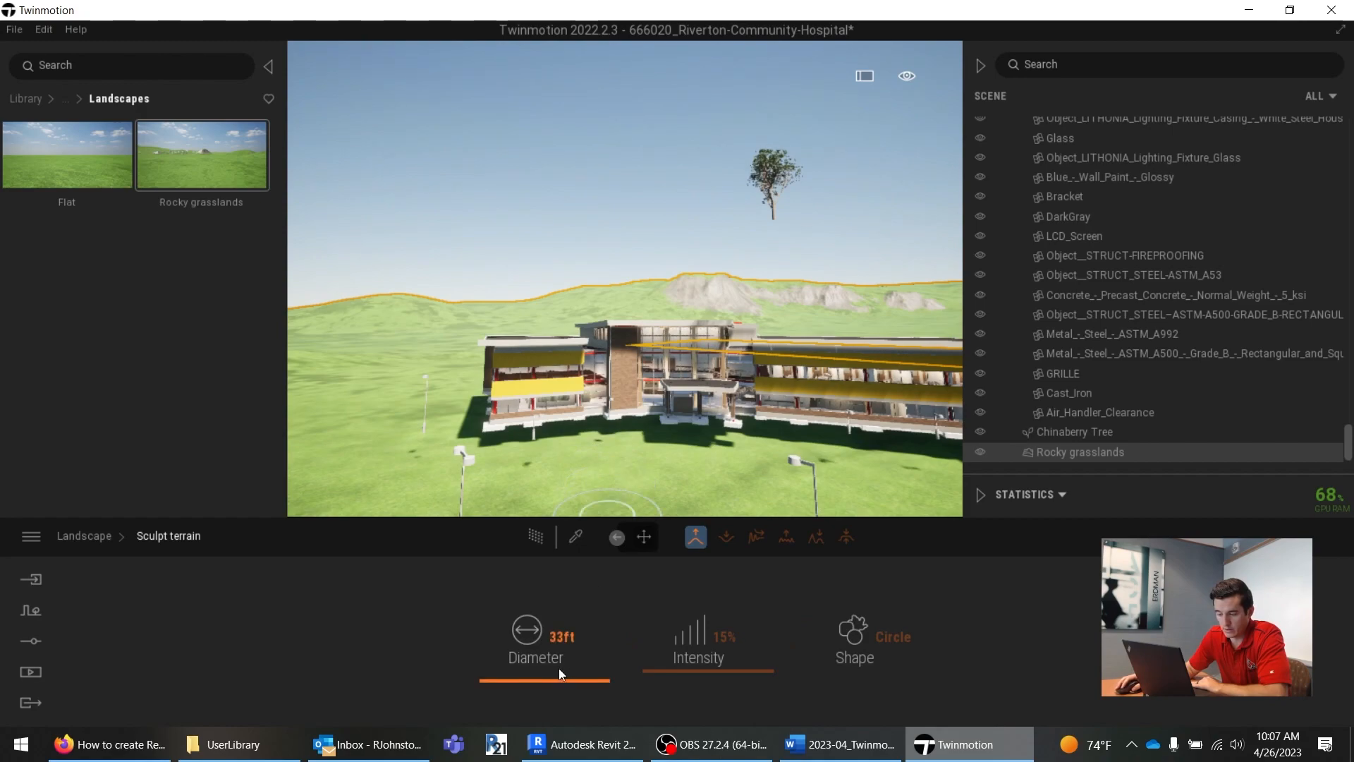
pyautogui.moveTo(557, 683); pyautogui.dragTo(558, 678)
pyautogui.moveTo(594, 418); pyautogui.dragTo(498, 487, button='right')
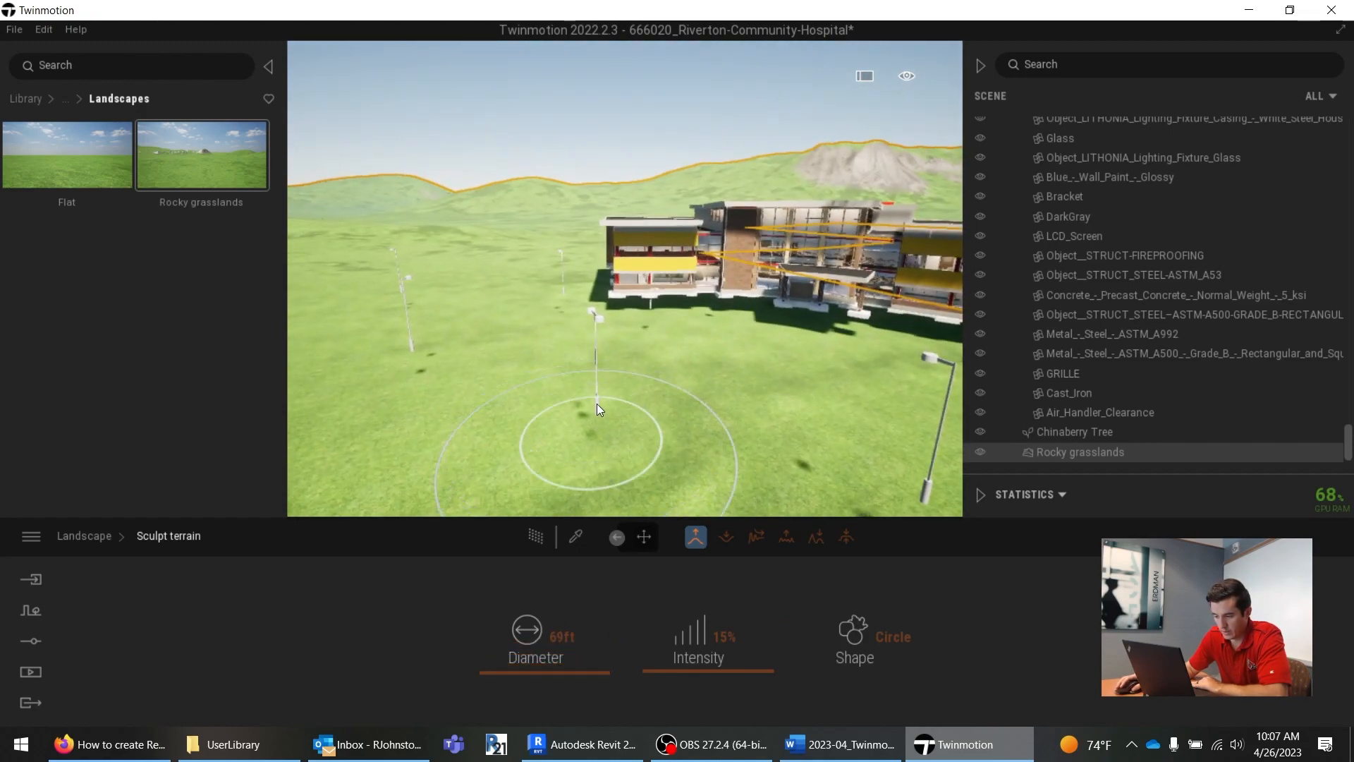
pyautogui.moveTo(570, 674); pyautogui.dragTo(573, 679)
pyautogui.moveTo(674, 671)
pyautogui.mouseDown()
pyautogui.moveTo(673, 586)
pyautogui.moveTo(674, 651)
pyautogui.mouseUp()
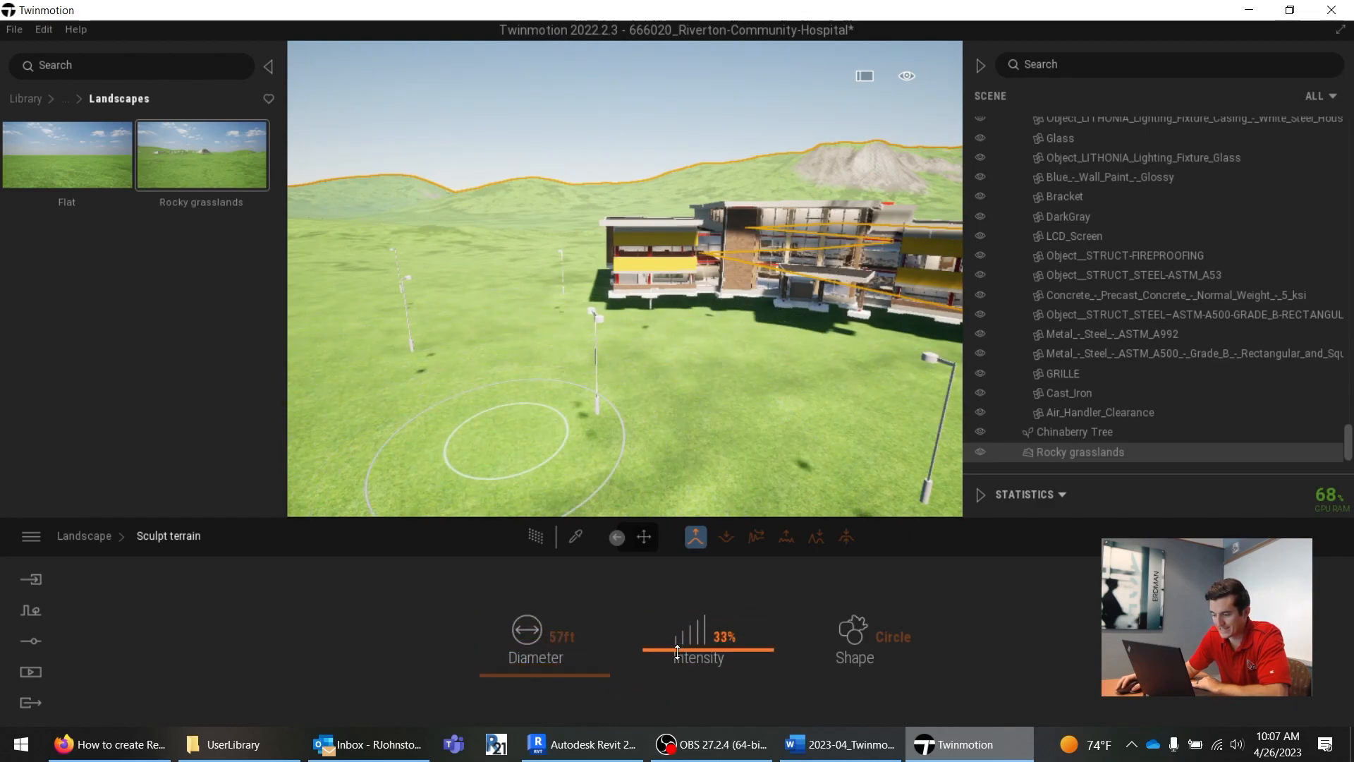
# Step: Set the sculpting brush to the Smooth circle shape with a diameter of 130 ft
pyautogui.click(899, 635)
pyautogui.click(824, 545)
pyautogui.click(872, 629)
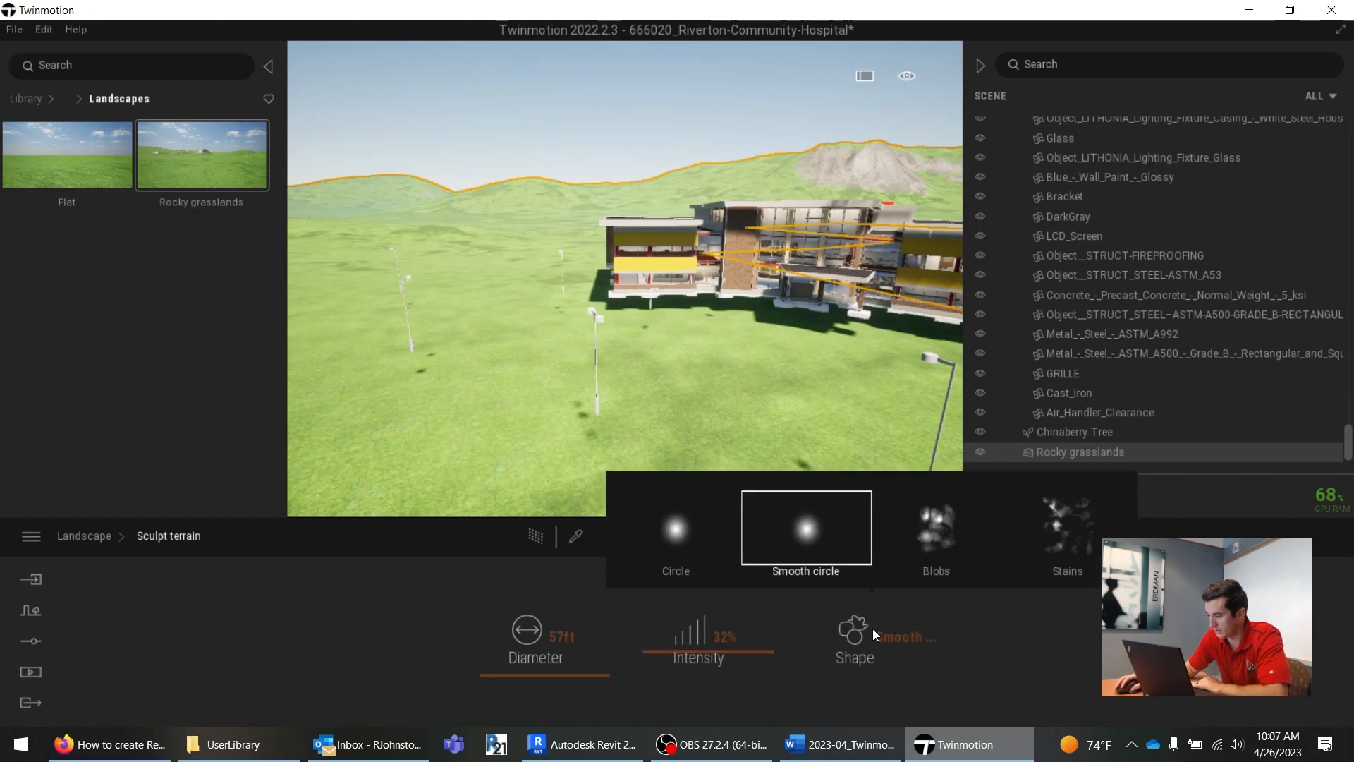
pyautogui.click(910, 646)
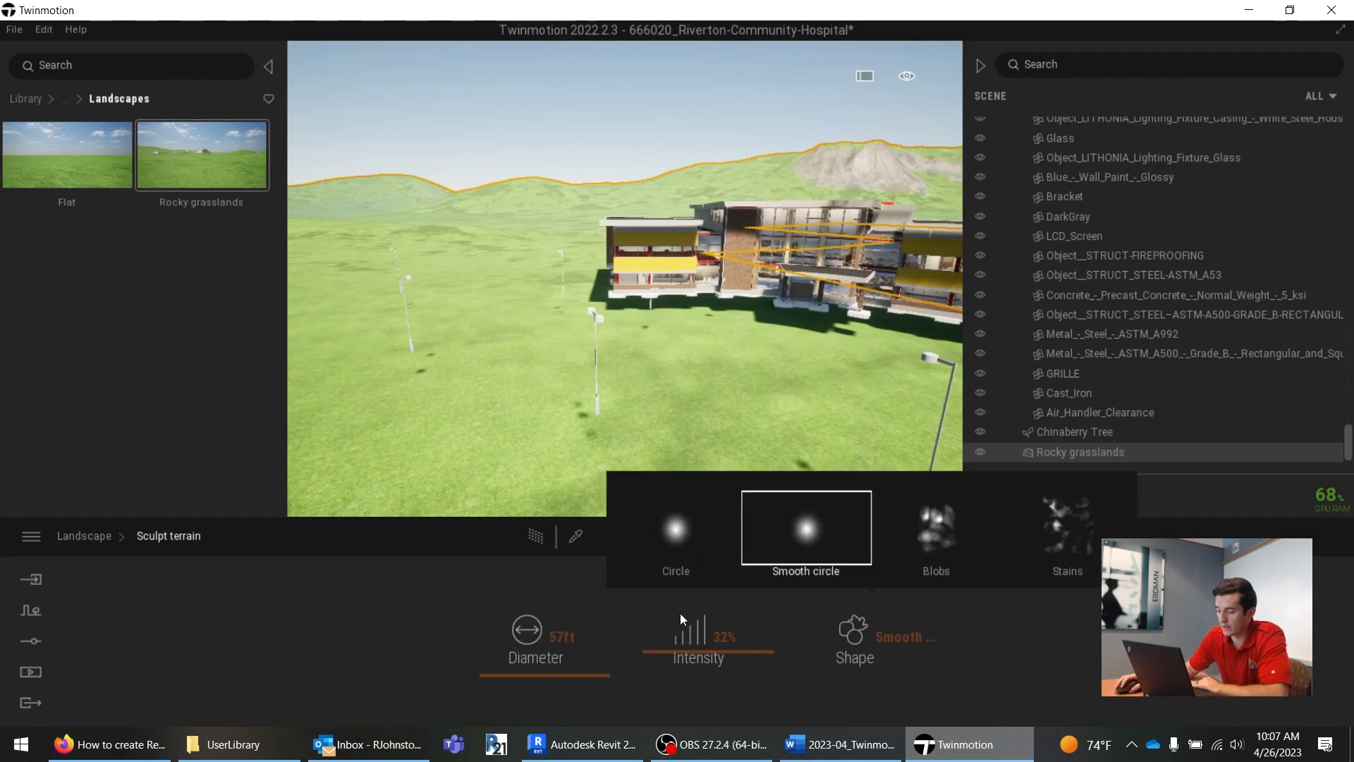
pyautogui.click(909, 649)
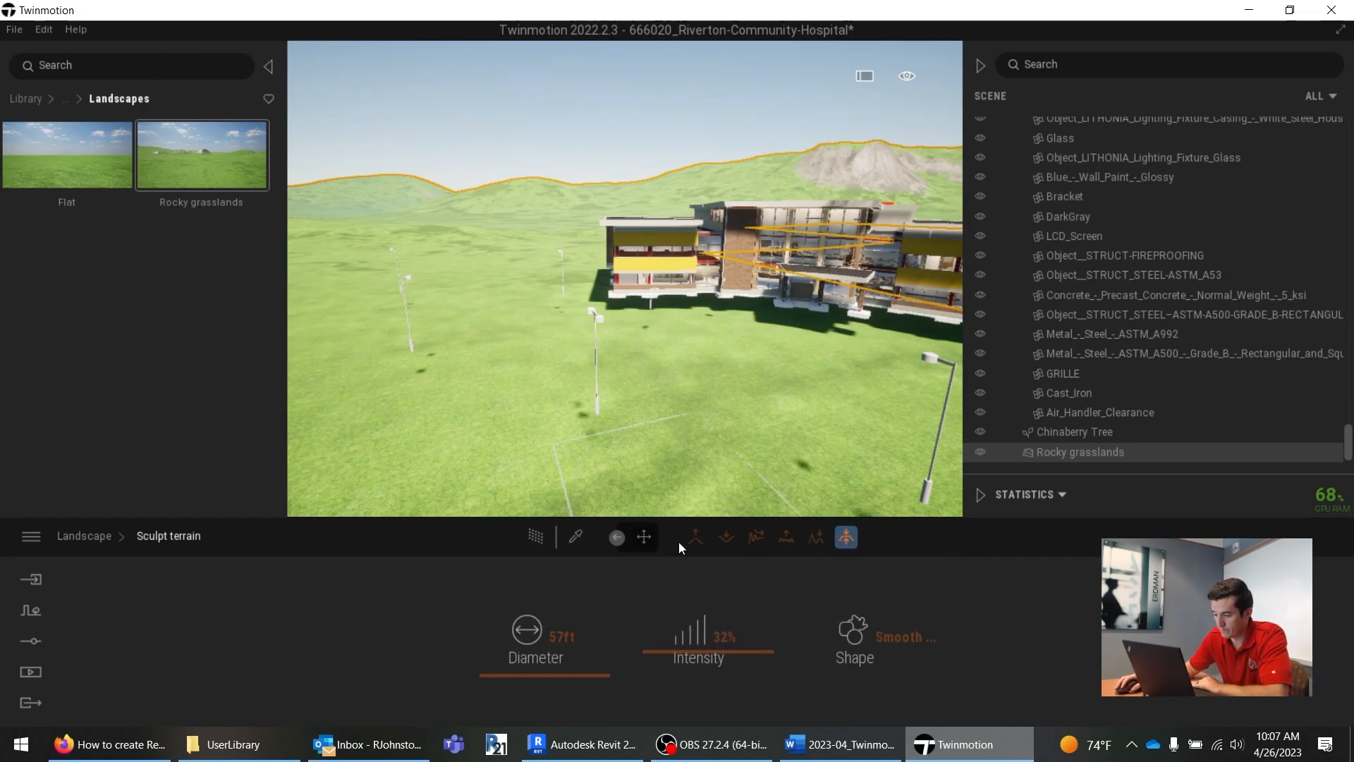
pyautogui.moveTo(570, 667); pyautogui.dragTo(614, 668)
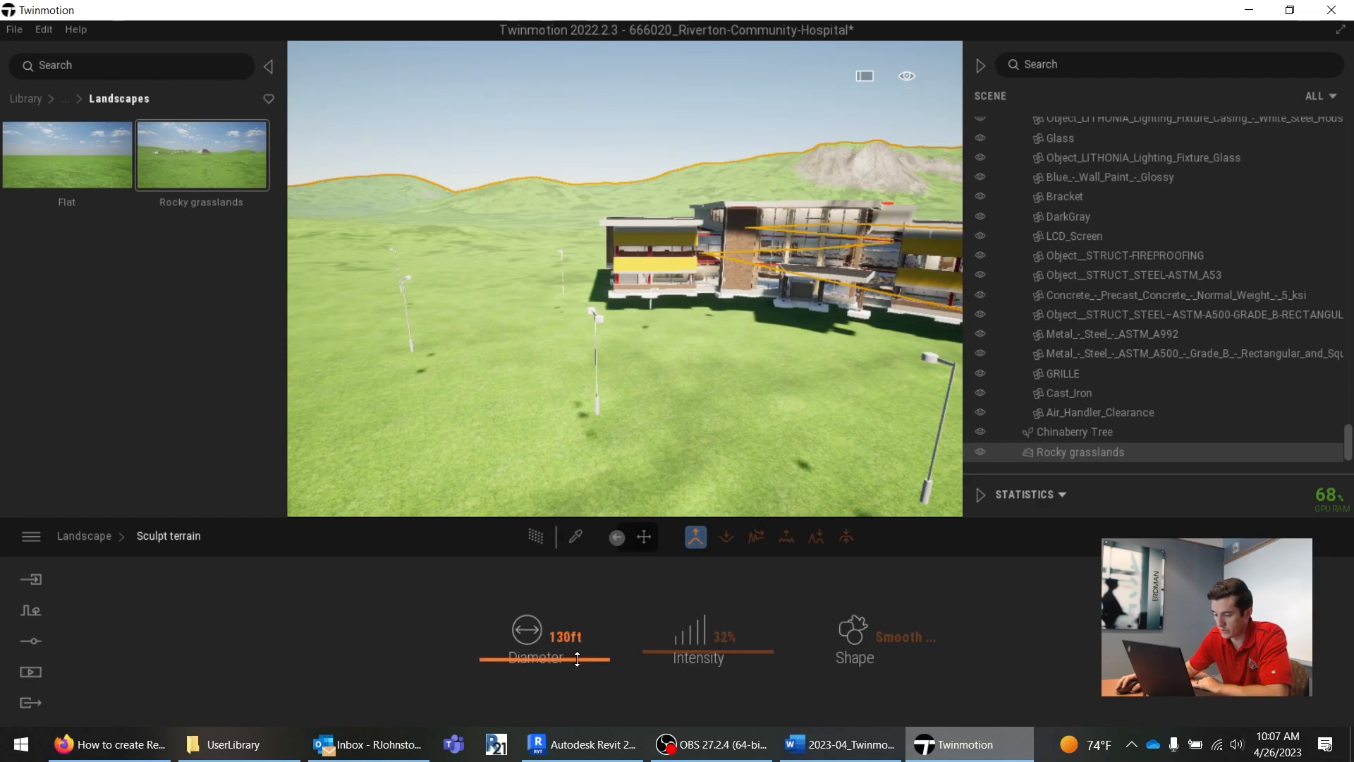
# Step: Try raising the terrain in front of the building with the sculpting brush and undo the strokes
pyautogui.moveTo(659, 298); pyautogui.dragTo(676, 275)
pyautogui.moveTo(759, 375)
pyautogui.mouseDown()
pyautogui.moveTo(768, 353)
pyautogui.moveTo(735, 348)
pyautogui.moveTo(749, 371)
pyautogui.mouseUp()
pyautogui.hotkey('ctrl', 'z')
pyautogui.hotkey('ctrl', 'z')
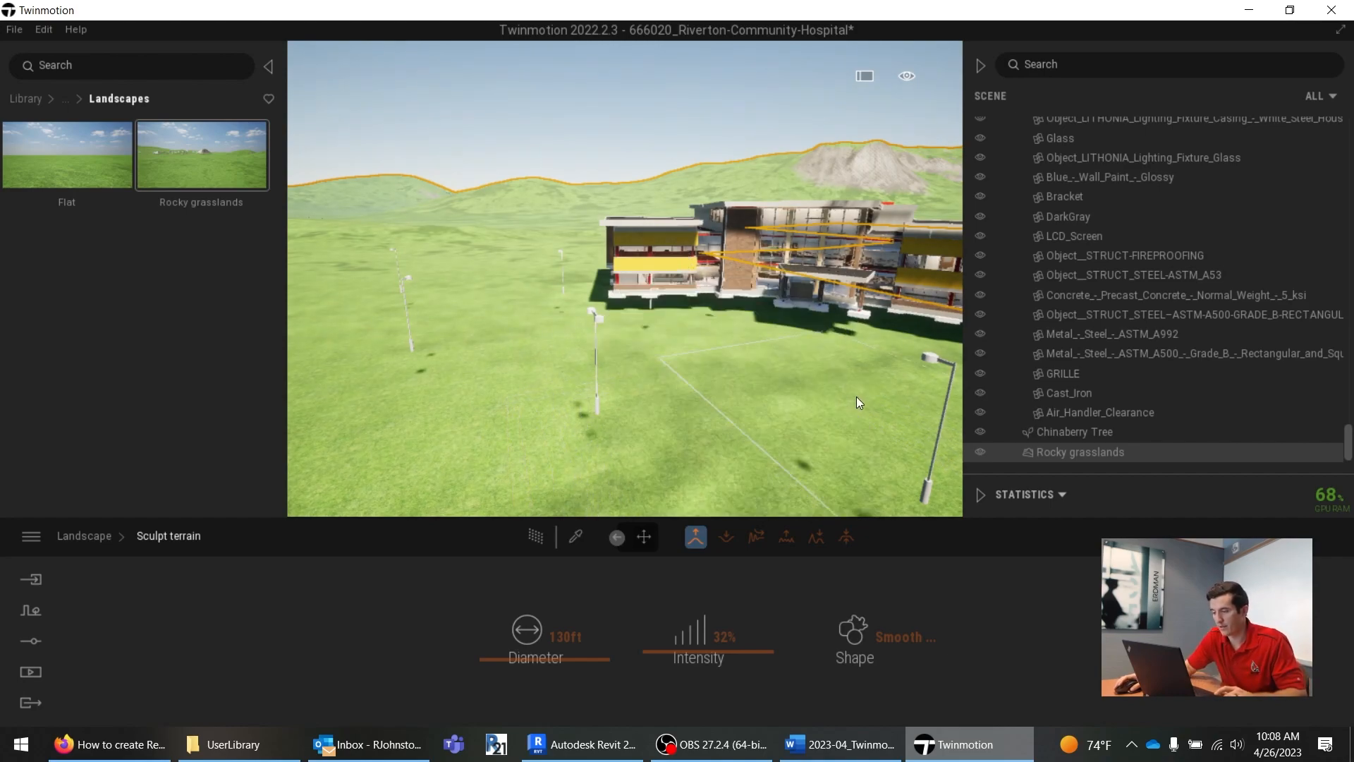
# Step: Set the brush intensity to 12% and raise a mound on the grass in front of the building
pyautogui.moveTo(663, 653); pyautogui.dragTo(665, 676)
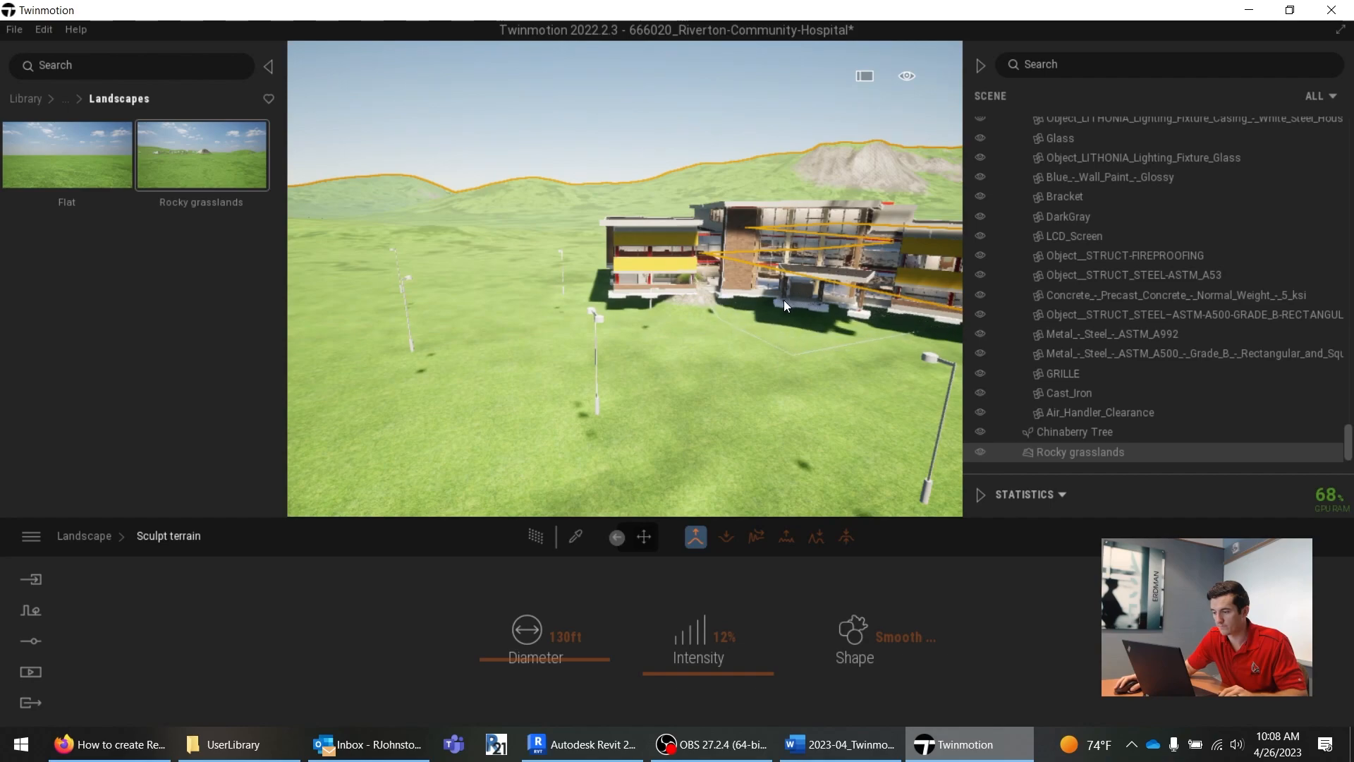
pyautogui.moveTo(697, 350)
pyautogui.mouseDown()
pyautogui.moveTo(557, 362)
pyautogui.moveTo(560, 417)
pyautogui.moveTo(632, 422)
pyautogui.moveTo(692, 404)
pyautogui.moveTo(674, 367)
pyautogui.moveTo(619, 367)
pyautogui.moveTo(635, 424)
pyautogui.mouseUp()
# Step: Dig a hollow in the terrain beside the mound, and smooth out the mound and the surrounding ground
pyautogui.click(726, 538)
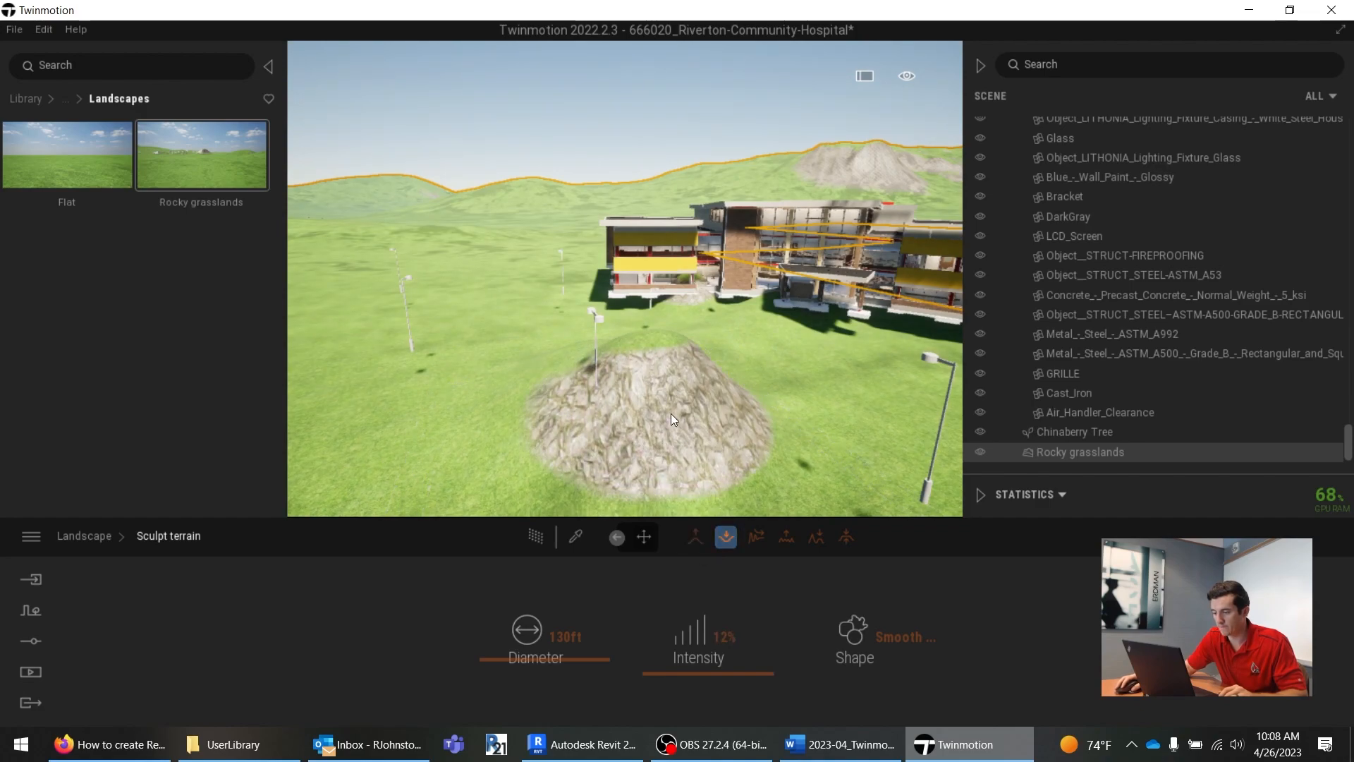
pyautogui.moveTo(496, 388)
pyautogui.mouseDown()
pyautogui.moveTo(488, 396)
pyautogui.moveTo(464, 329)
pyautogui.mouseUp()
pyautogui.click(756, 536)
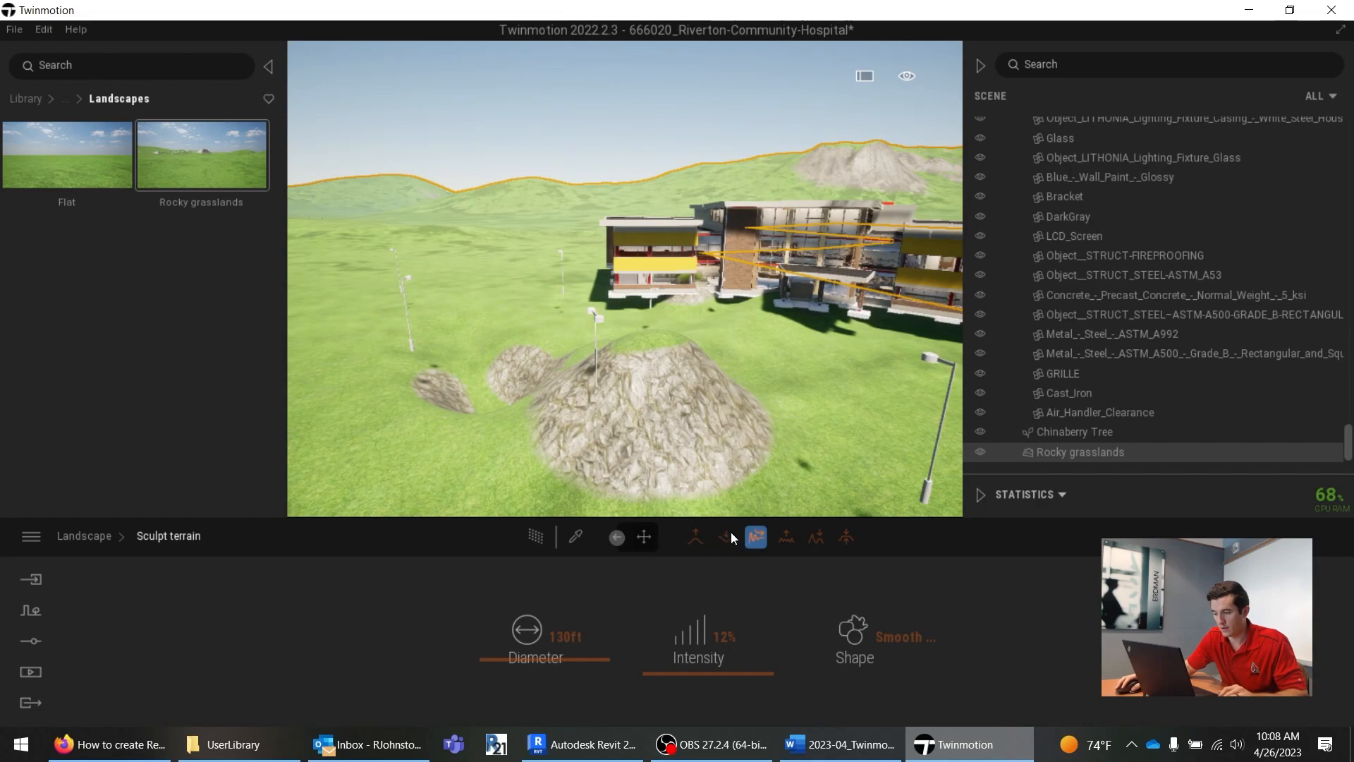
pyautogui.moveTo(508, 430)
pyautogui.mouseDown()
pyautogui.moveTo(543, 392)
pyautogui.moveTo(629, 362)
pyautogui.moveTo(744, 421)
pyautogui.moveTo(565, 370)
pyautogui.moveTo(477, 361)
pyautogui.moveTo(578, 388)
pyautogui.moveTo(513, 374)
pyautogui.mouseUp()
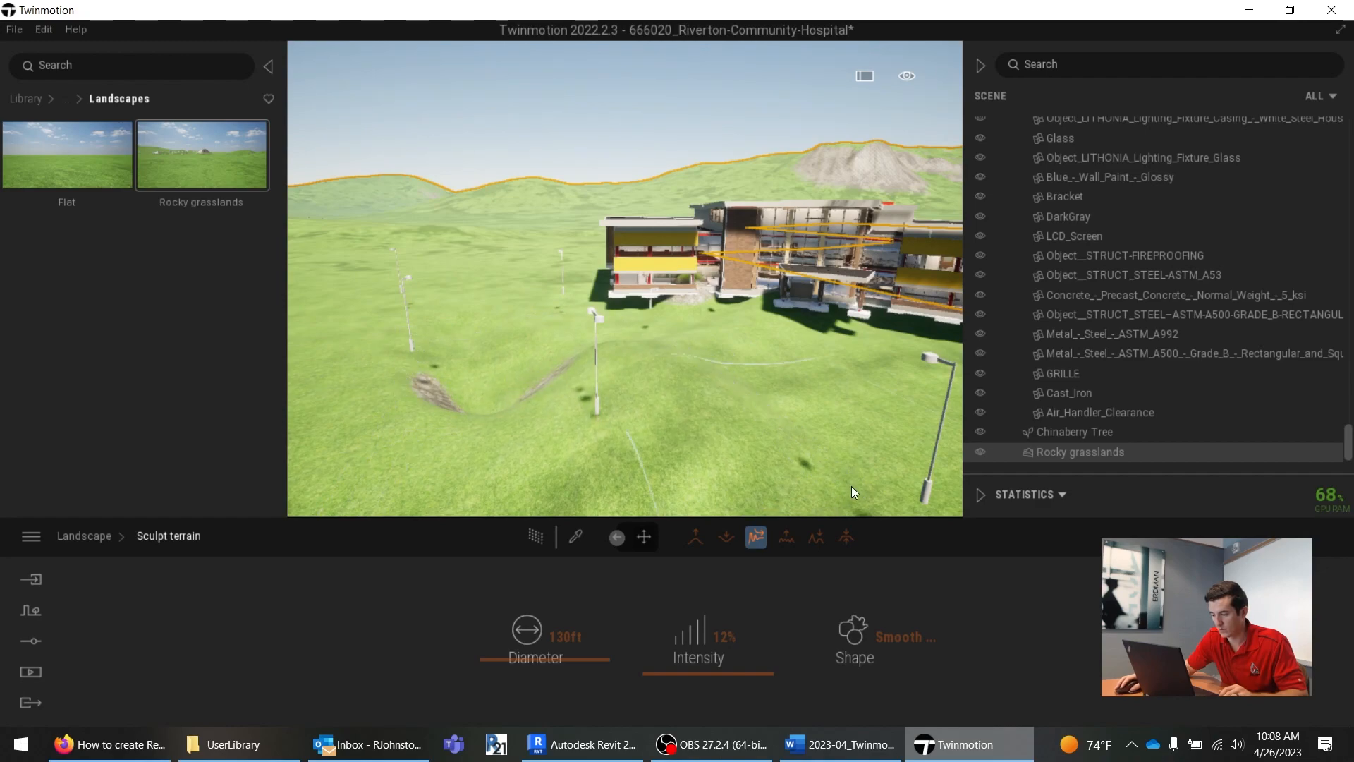
# Step: Reshape the ground around the hollow and the lamp post in front of the building with two further sculpting brushes at 12% intensity
pyautogui.click(786, 537)
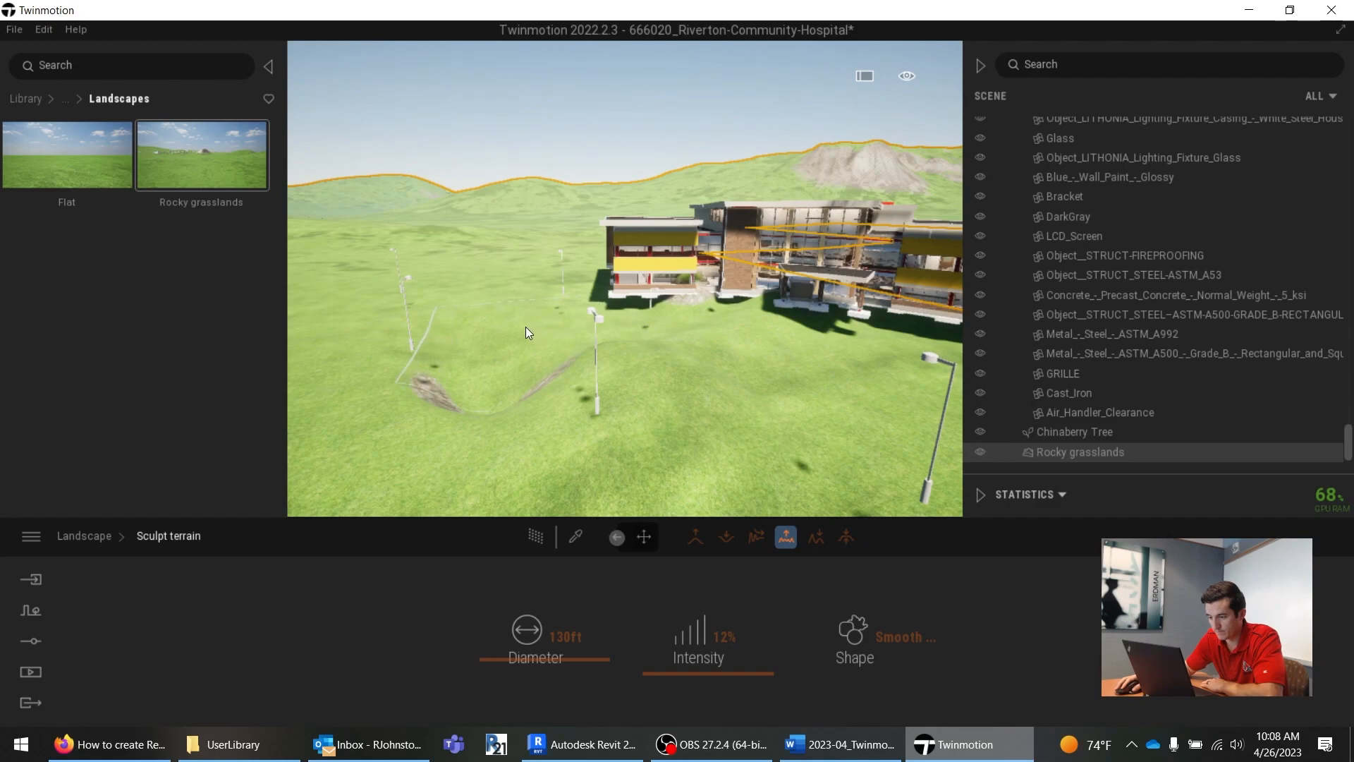
pyautogui.moveTo(484, 317)
pyautogui.mouseDown()
pyautogui.moveTo(434, 333)
pyautogui.moveTo(399, 371)
pyautogui.moveTo(405, 394)
pyautogui.moveTo(441, 403)
pyautogui.mouseUp()
pyautogui.click(815, 537)
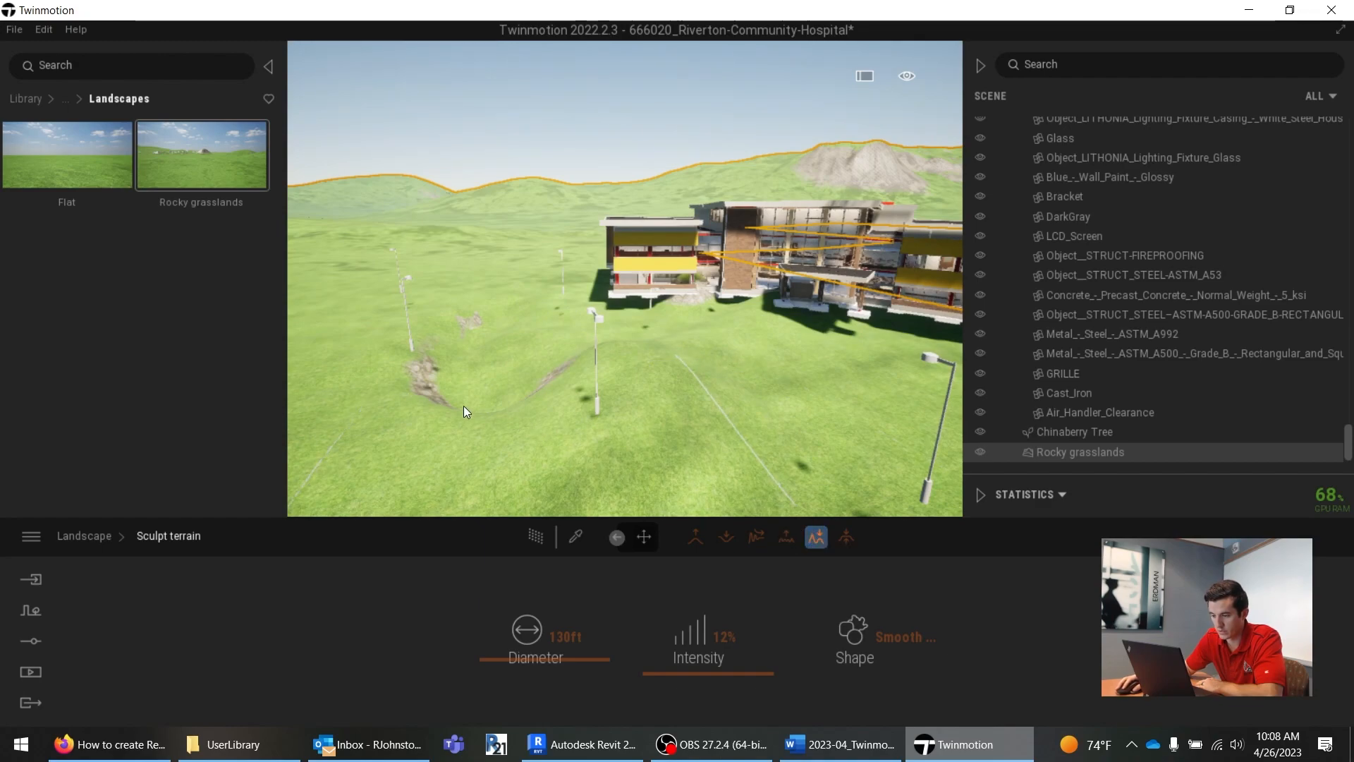
pyautogui.click(443, 378)
pyautogui.click(463, 336)
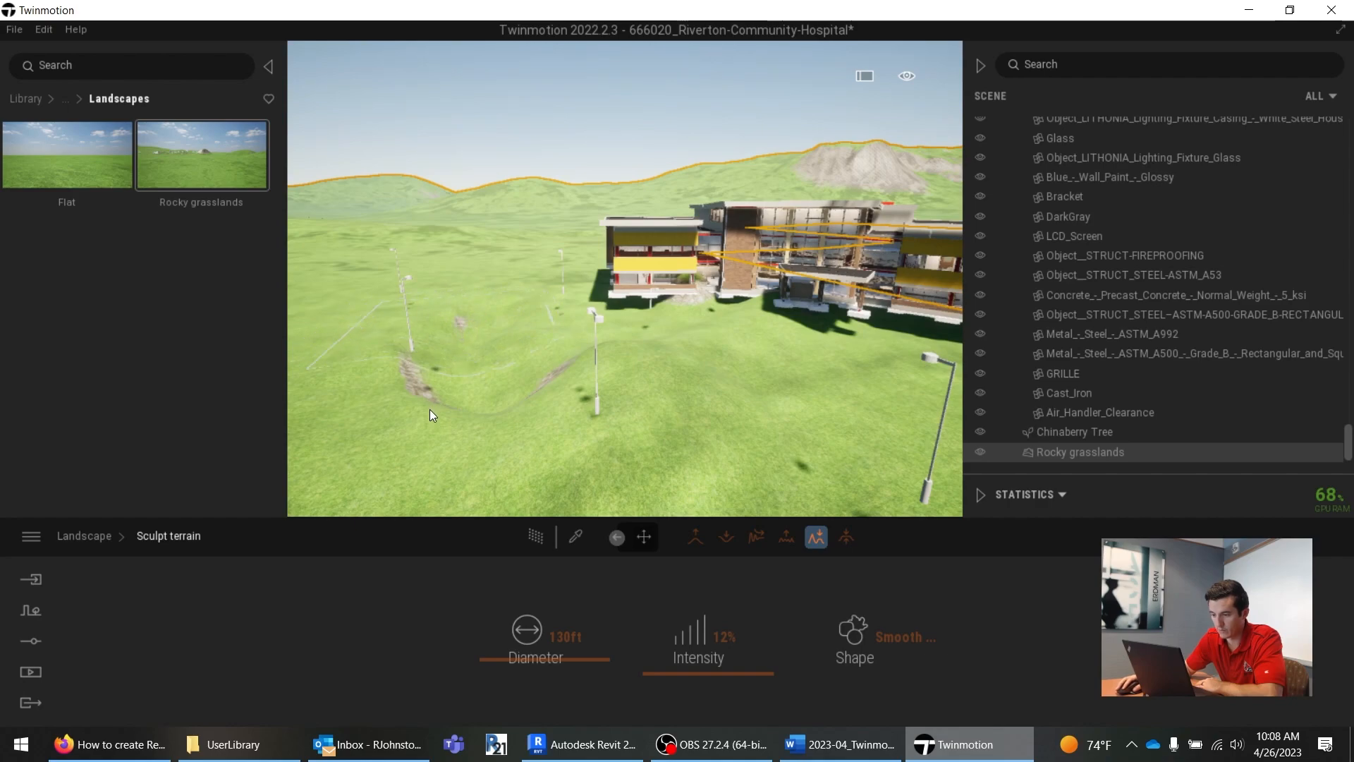
# Step: Set the brush intensity to 96%, even out the hollow and the surrounding ground in front of the building, and finish sculpting
pyautogui.moveTo(702, 668); pyautogui.dragTo(768, 671)
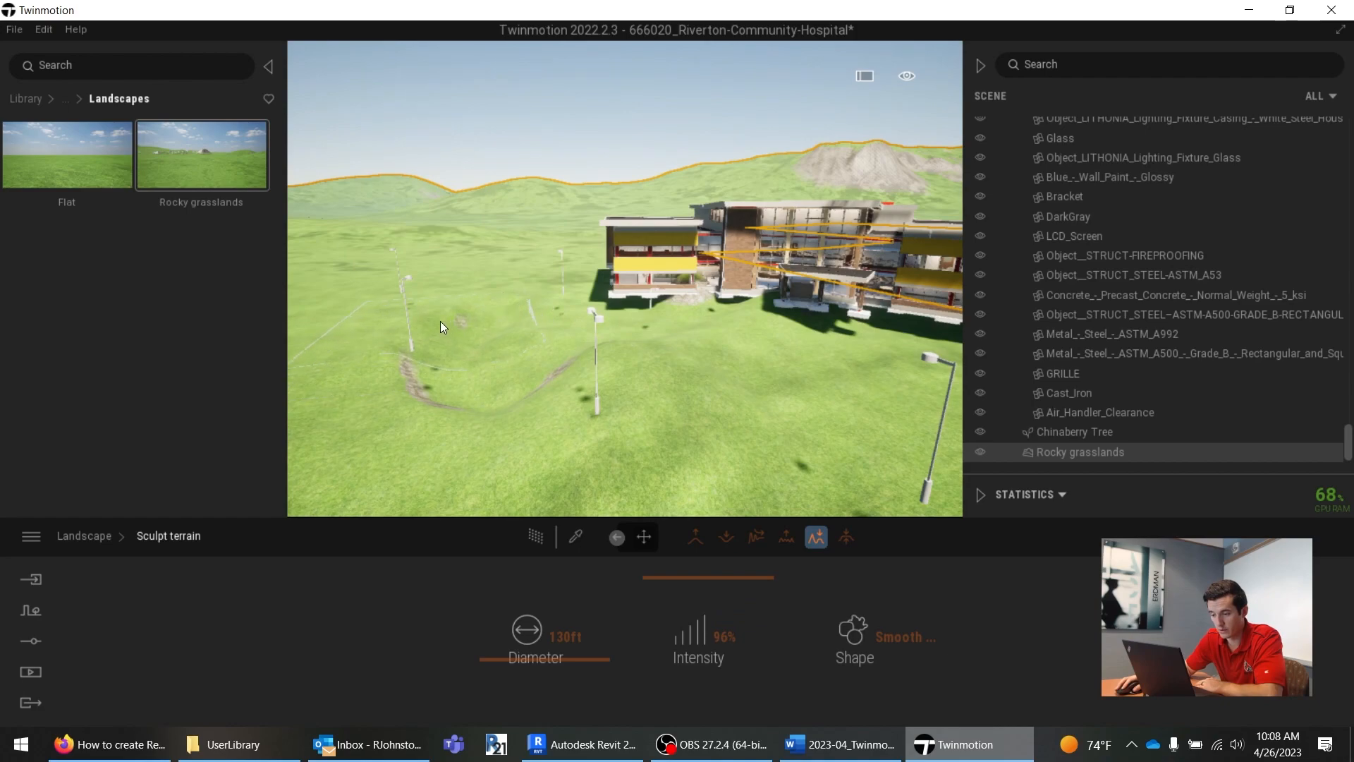
pyautogui.moveTo(472, 406)
pyautogui.mouseDown()
pyautogui.moveTo(543, 381)
pyautogui.moveTo(693, 375)
pyautogui.moveTo(626, 367)
pyautogui.mouseUp()
pyautogui.click(846, 538)
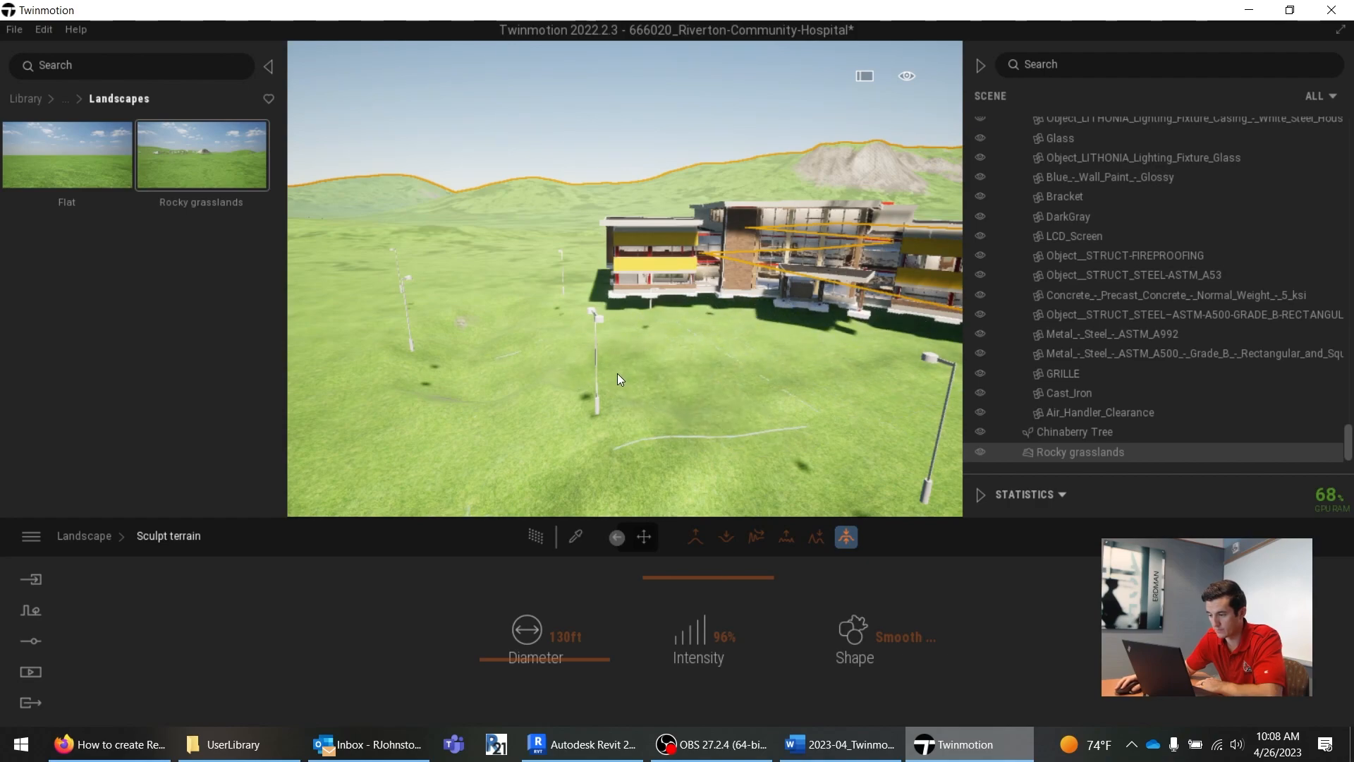
pyautogui.moveTo(491, 396)
pyautogui.mouseDown()
pyautogui.moveTo(535, 332)
pyautogui.moveTo(566, 319)
pyautogui.mouseUp()
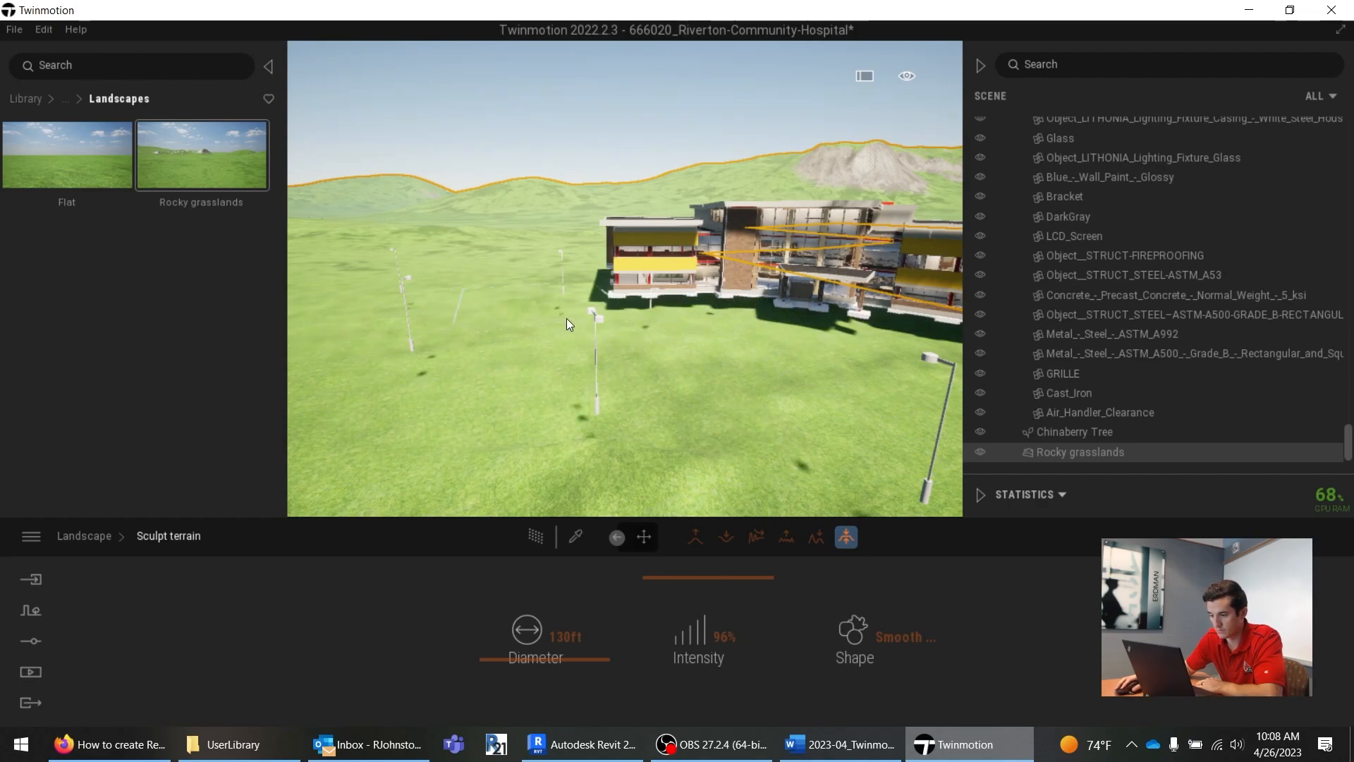
pyautogui.moveTo(603, 401)
pyautogui.mouseDown()
pyautogui.moveTo(657, 433)
pyautogui.moveTo(699, 397)
pyautogui.moveTo(777, 459)
pyautogui.mouseUp()
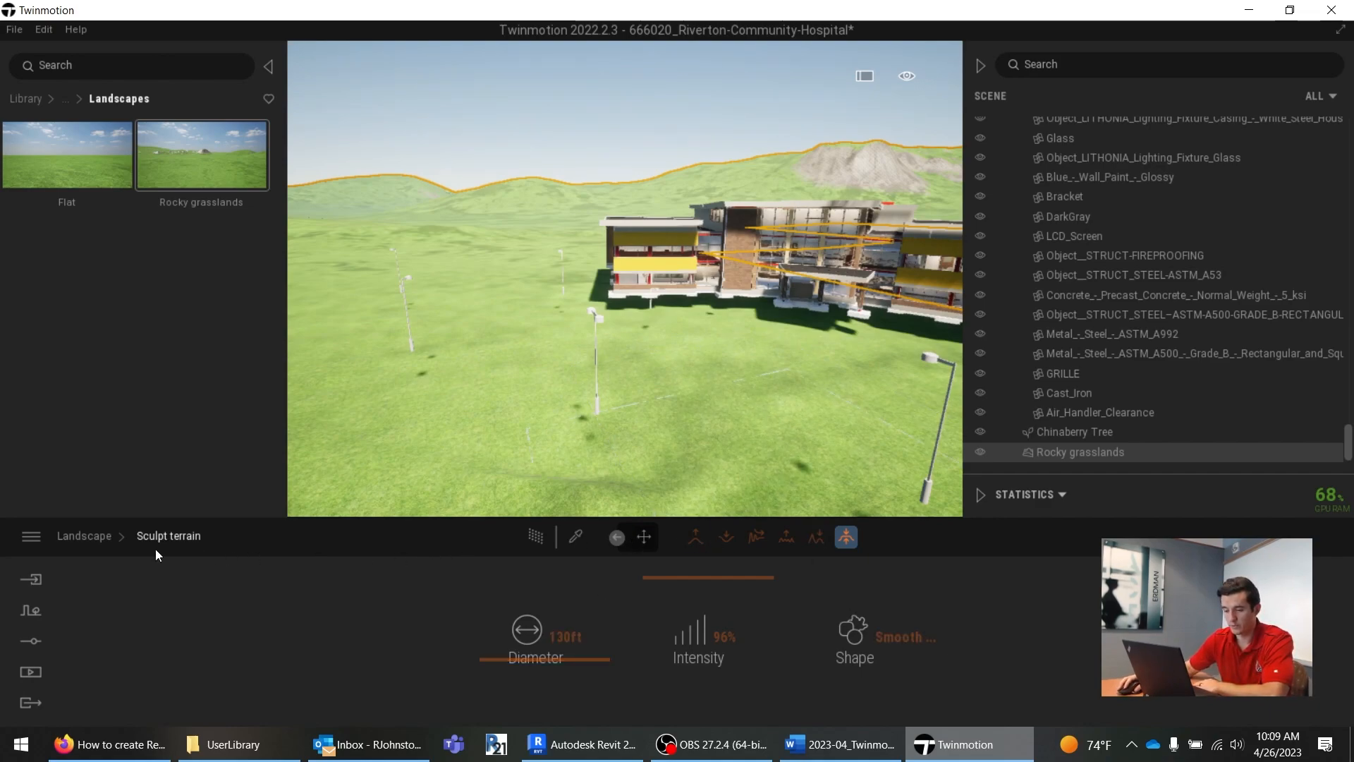
pyautogui.press('Escape')
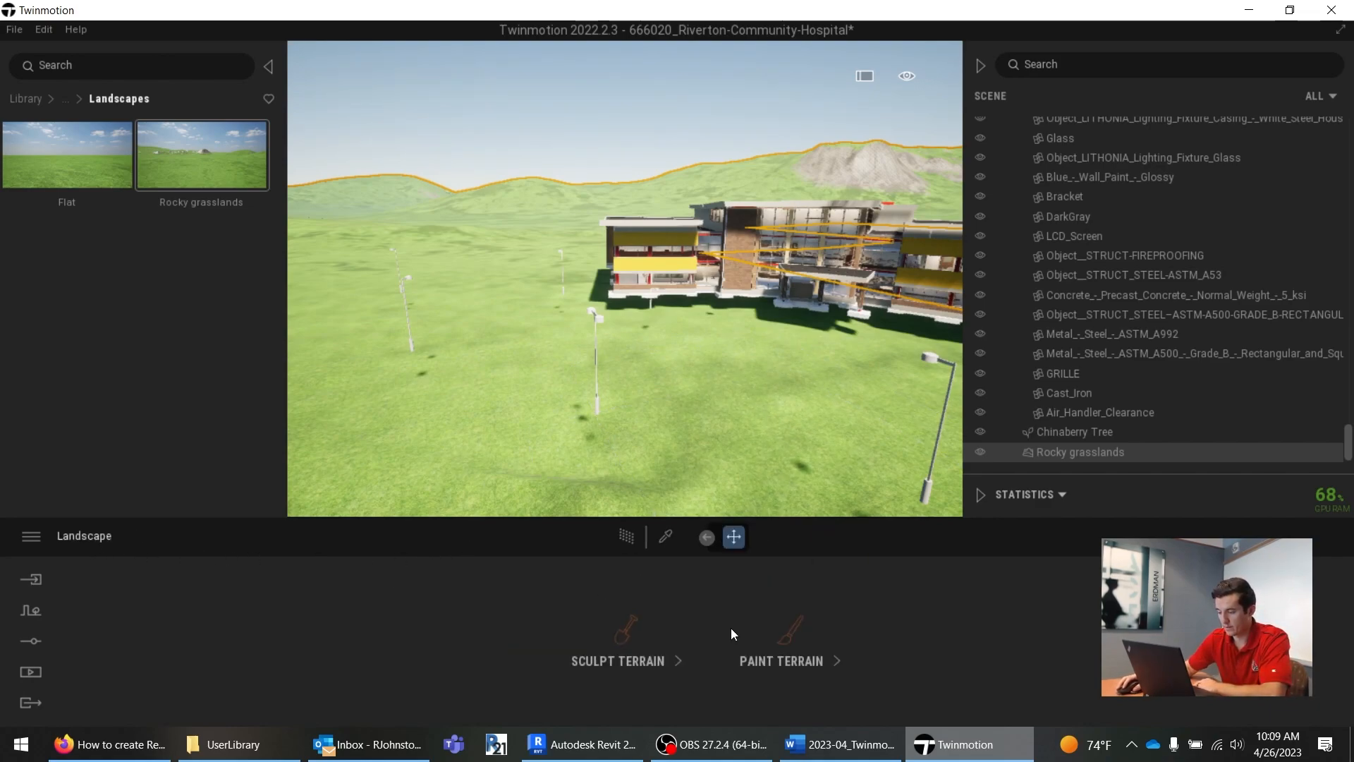
# Step: Paint the terrain in front of the hospital with the Gravel material using a 274 ft brush
pyautogui.click(791, 628)
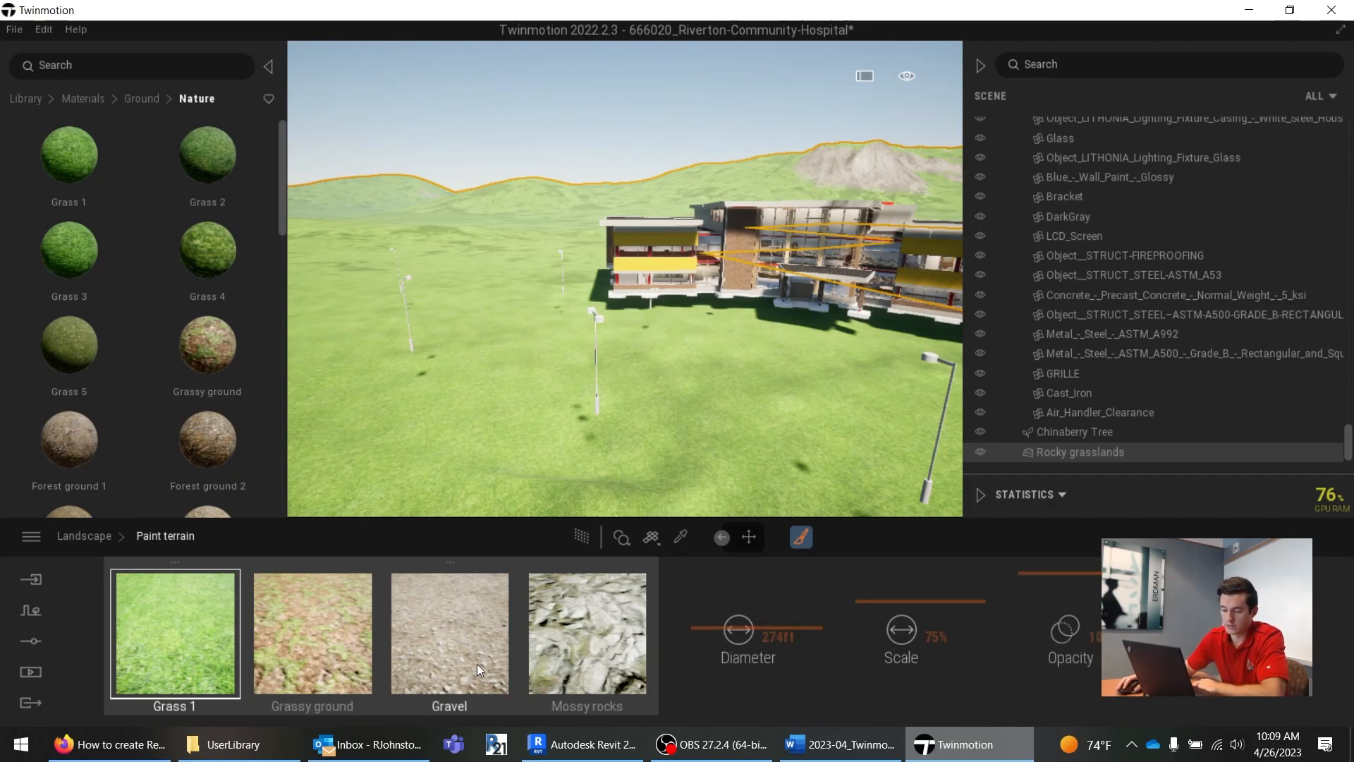
pyautogui.click(485, 641)
pyautogui.moveTo(523, 333); pyautogui.dragTo(575, 340, button='right')
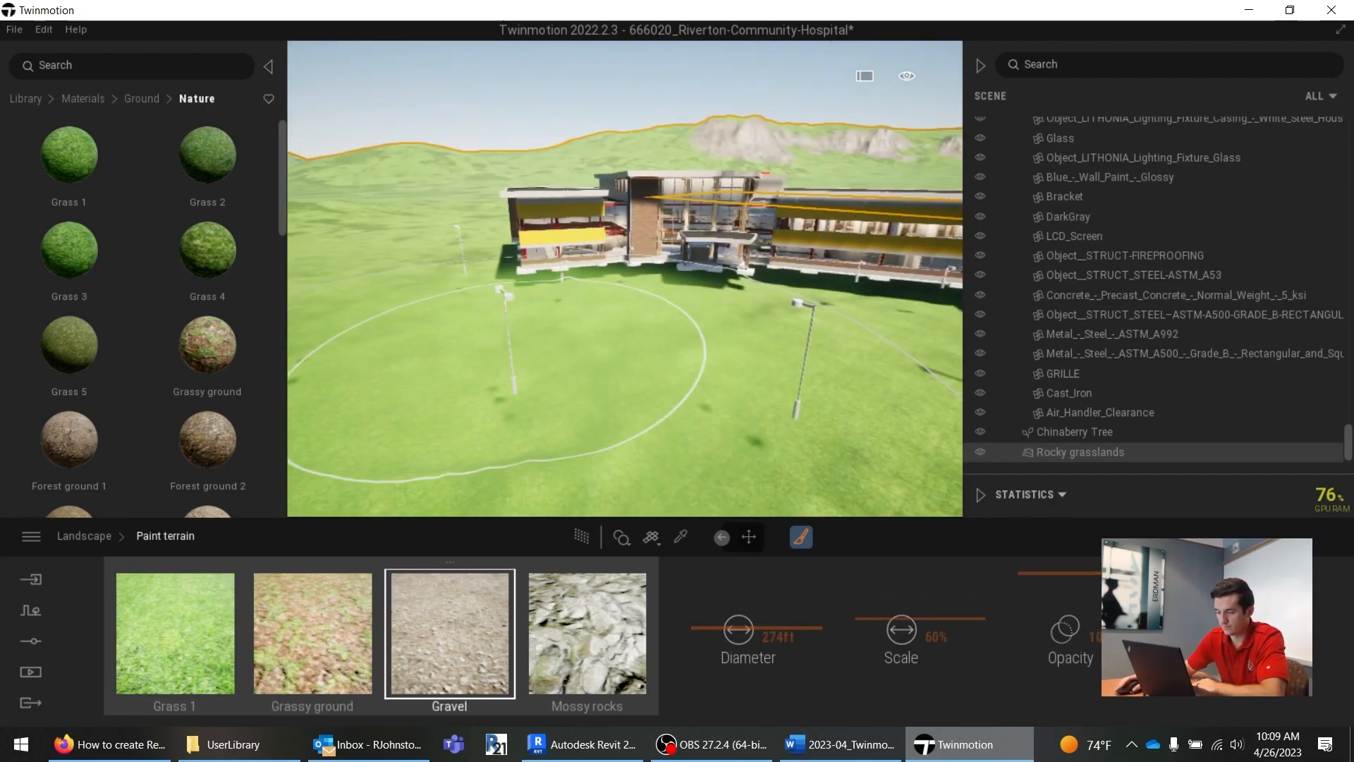
pyautogui.moveTo(576, 340)
pyautogui.mouseDown()
pyautogui.moveTo(725, 323)
pyautogui.moveTo(822, 331)
pyautogui.moveTo(621, 380)
pyautogui.moveTo(684, 401)
pyautogui.mouseUp()
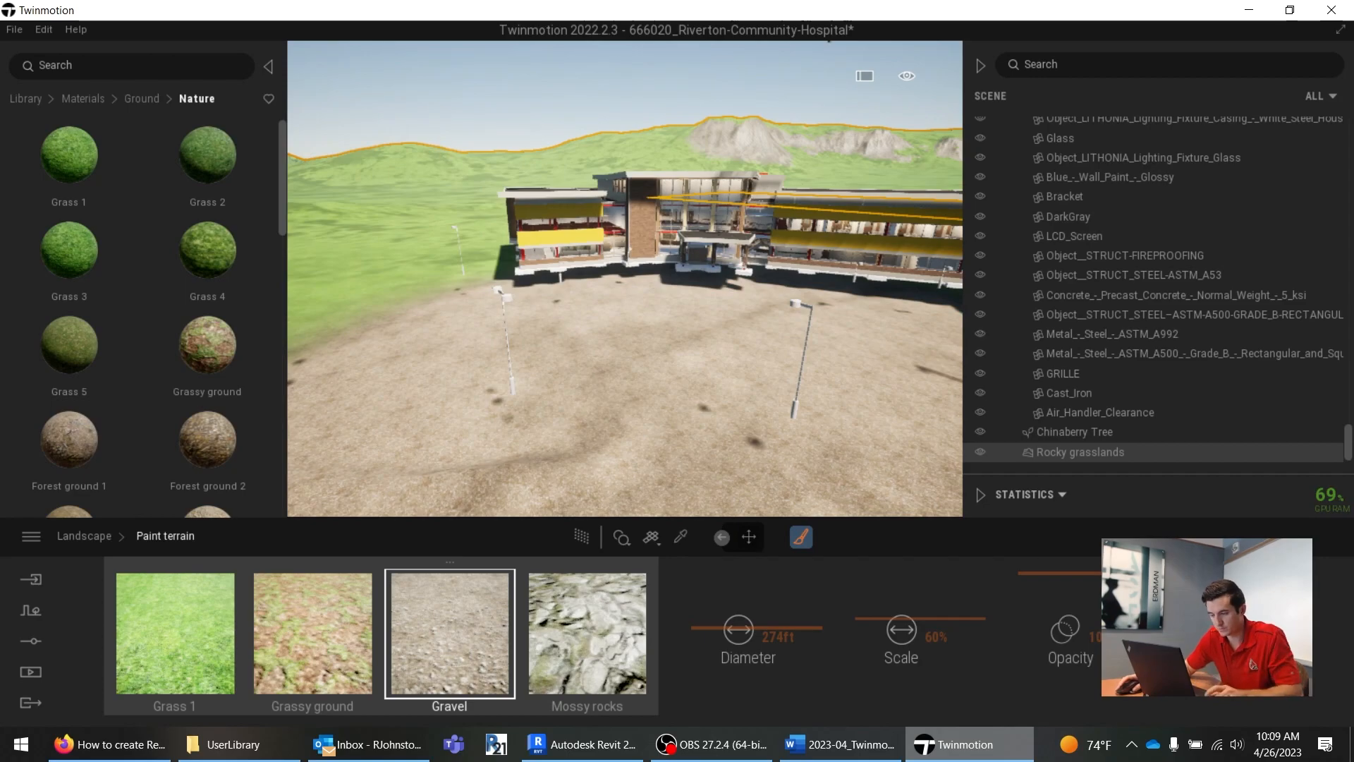
pyautogui.moveTo(423, 78)
pyautogui.mouseDown(button='right')
pyautogui.moveTo(428, 162)
pyautogui.moveTo(458, 152)
pyautogui.moveTo(427, 151)
pyautogui.moveTo(444, 143)
pyautogui.mouseUp(button='right')
pyautogui.press('w')
pyautogui.press('w')
pyautogui.click(82, 535)
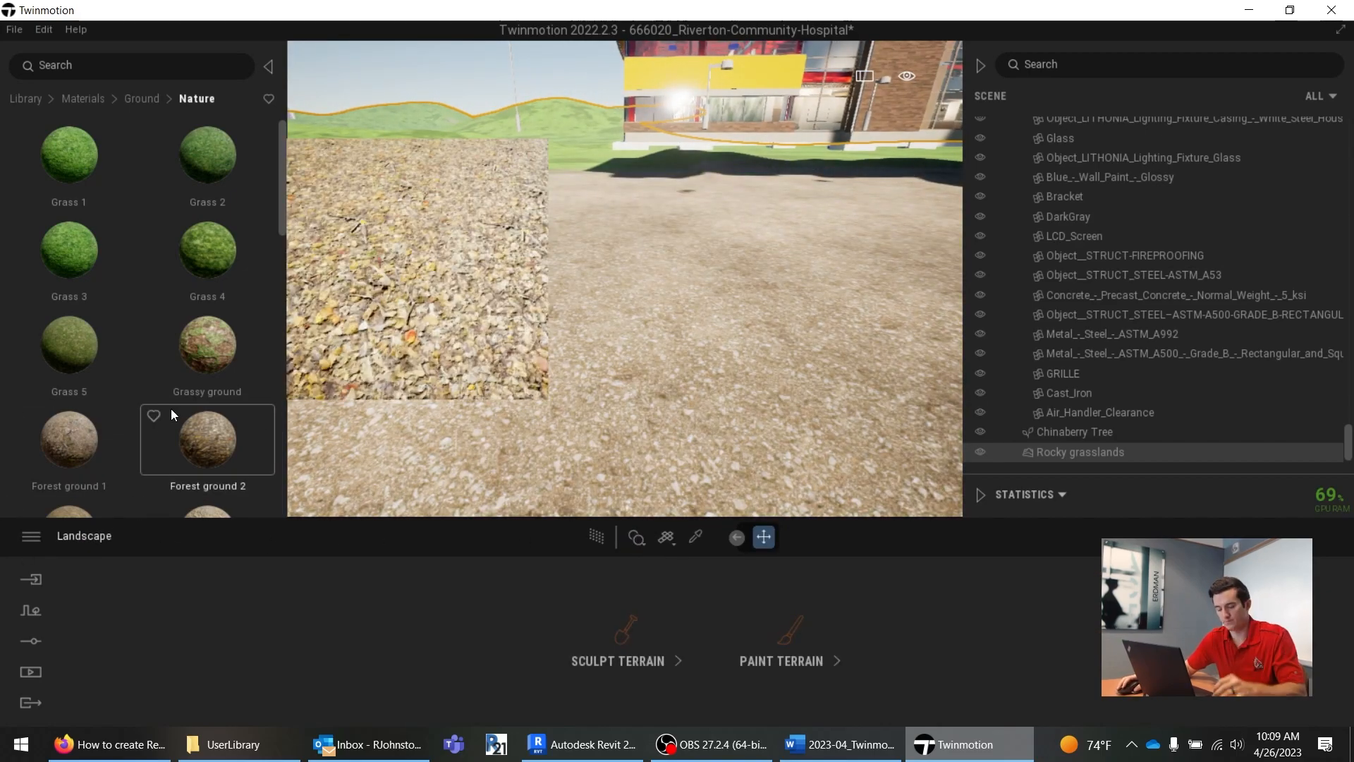
# Step: Switch to the training outline in Word and read the section on context buildings and roads
pyautogui.hotkey('alt', 'Tab')
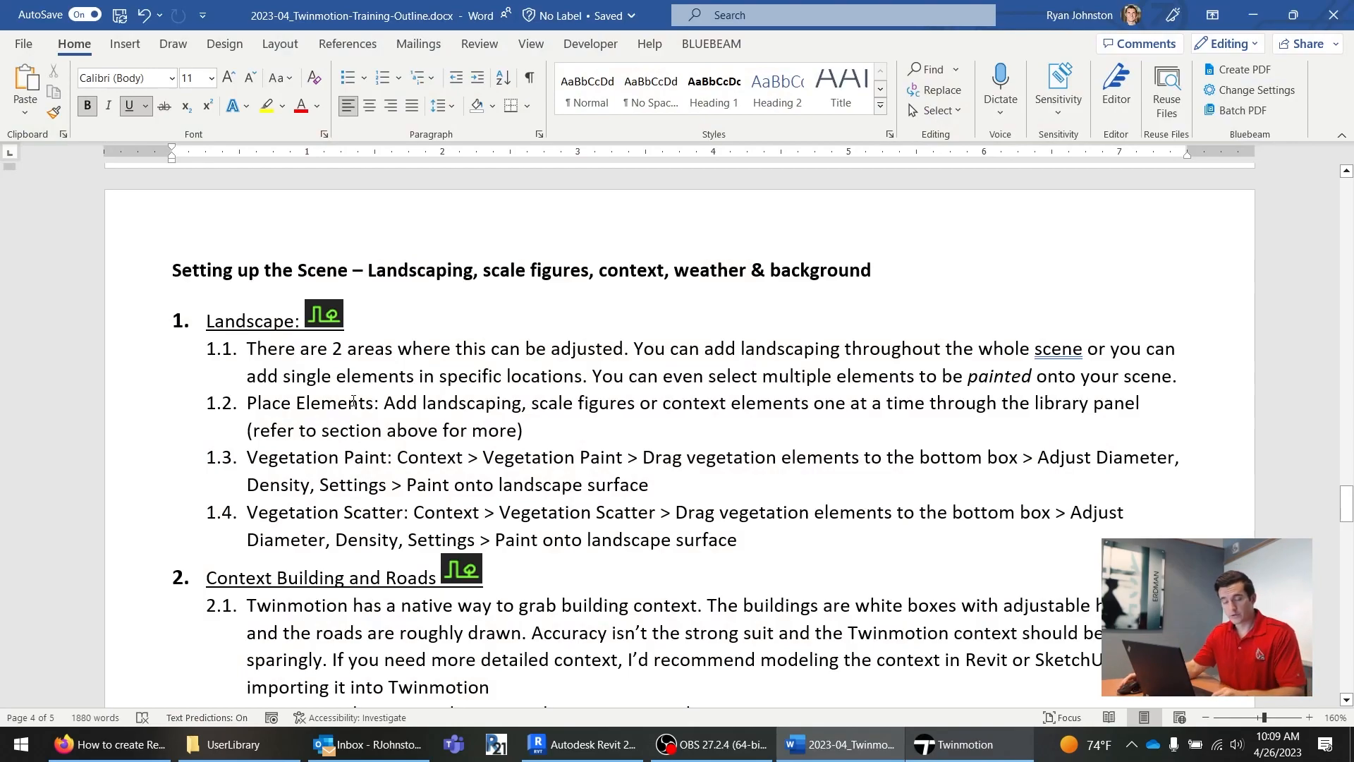
pyautogui.scroll(-3, 340, 390)
pyautogui.hotkey('alt', 'Tab')
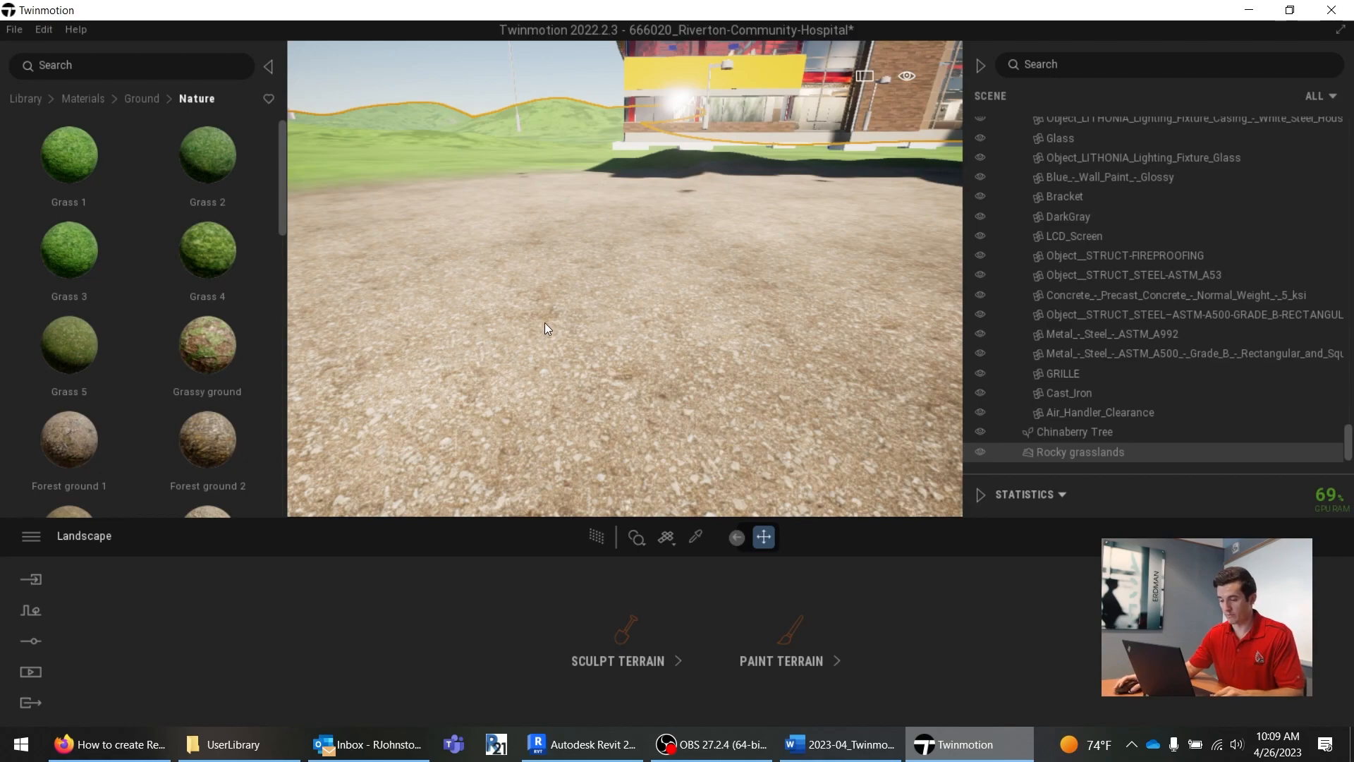
# Step: Find the company's address on the urban context map and grab the buildings and roads within a selection box just above Deming Way
pyautogui.scroll(-5, 549, 315)
pyautogui.scroll(-5, 565, 301)
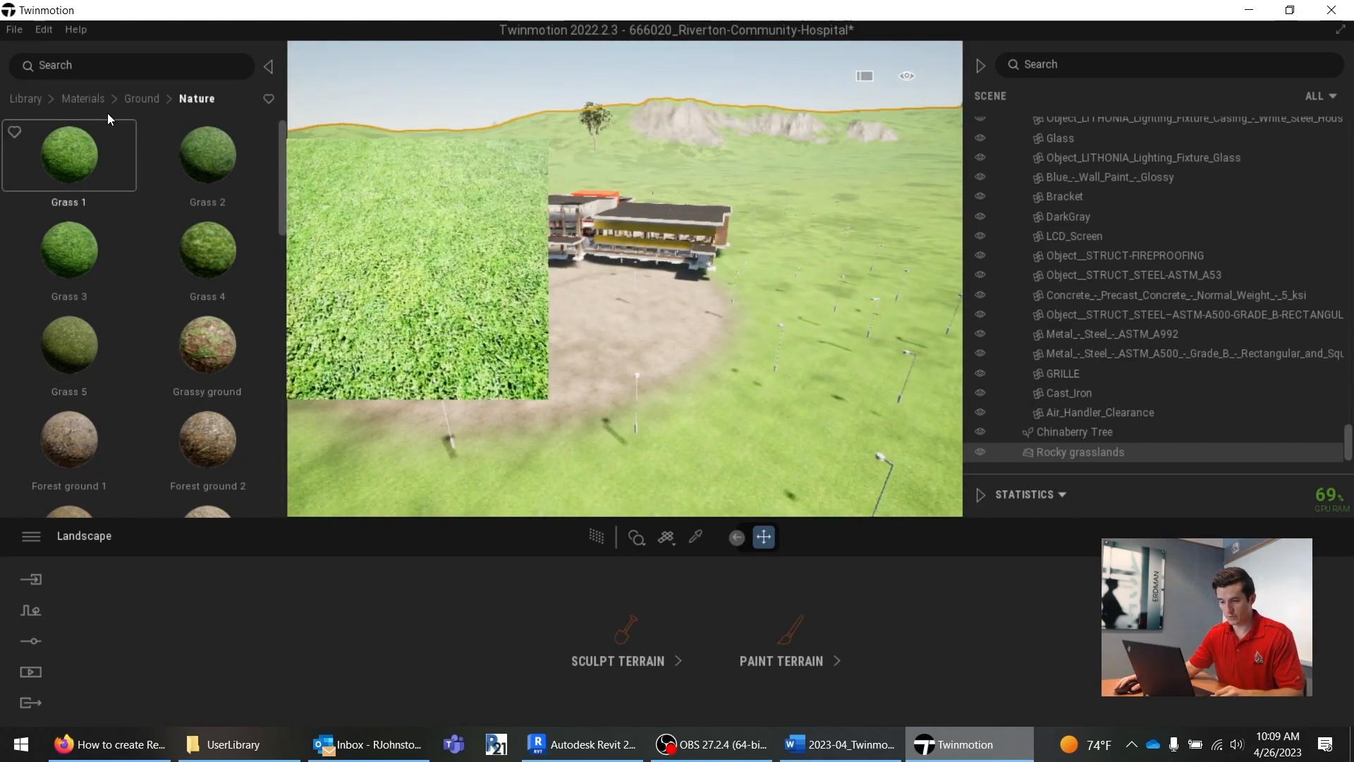
pyautogui.click(36, 611)
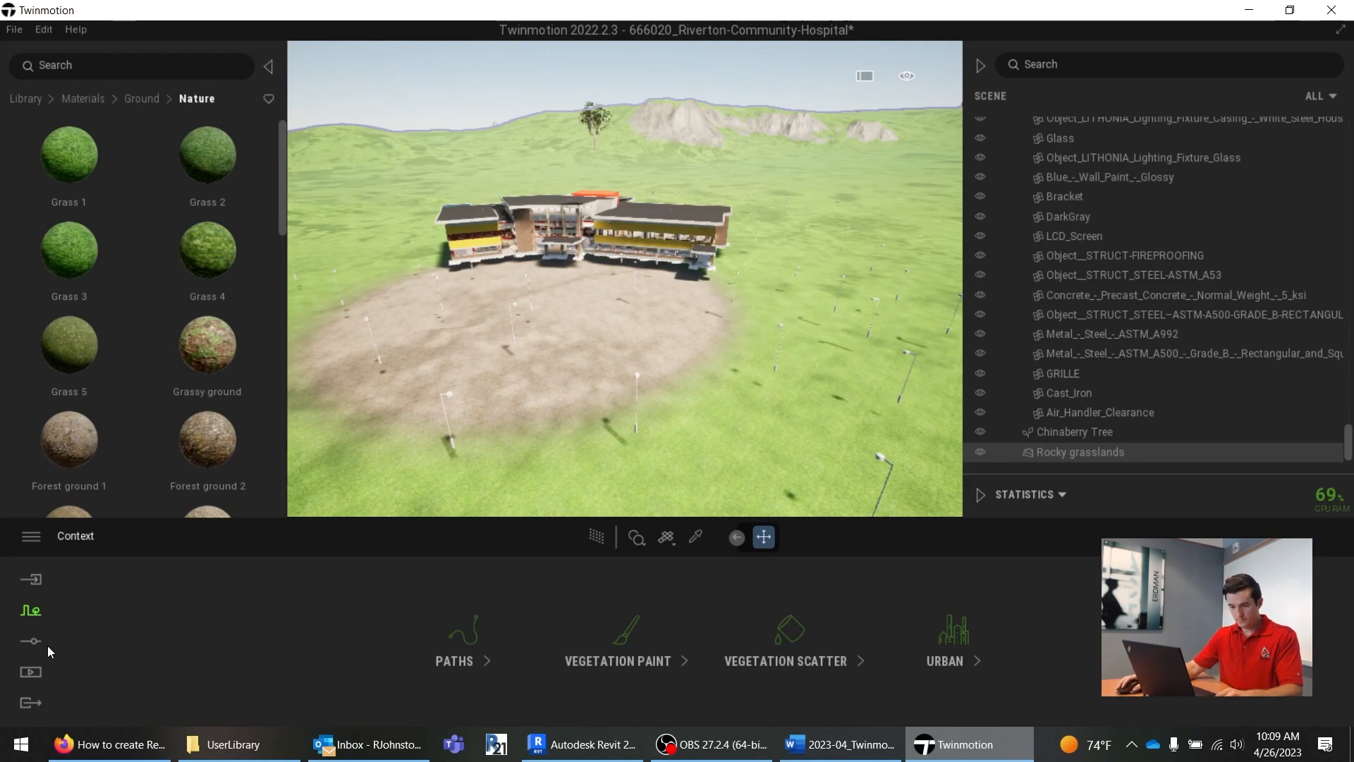
pyautogui.click(952, 635)
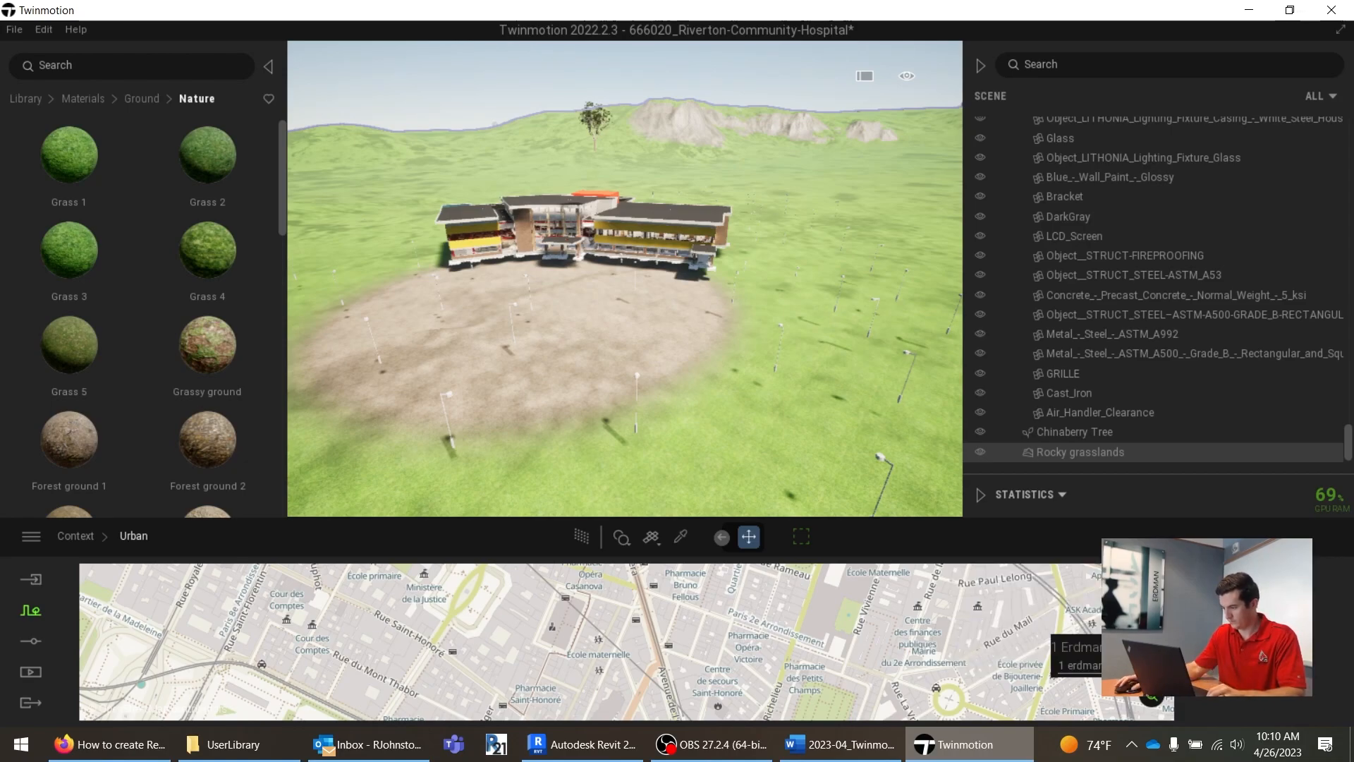
pyautogui.click(1089, 663)
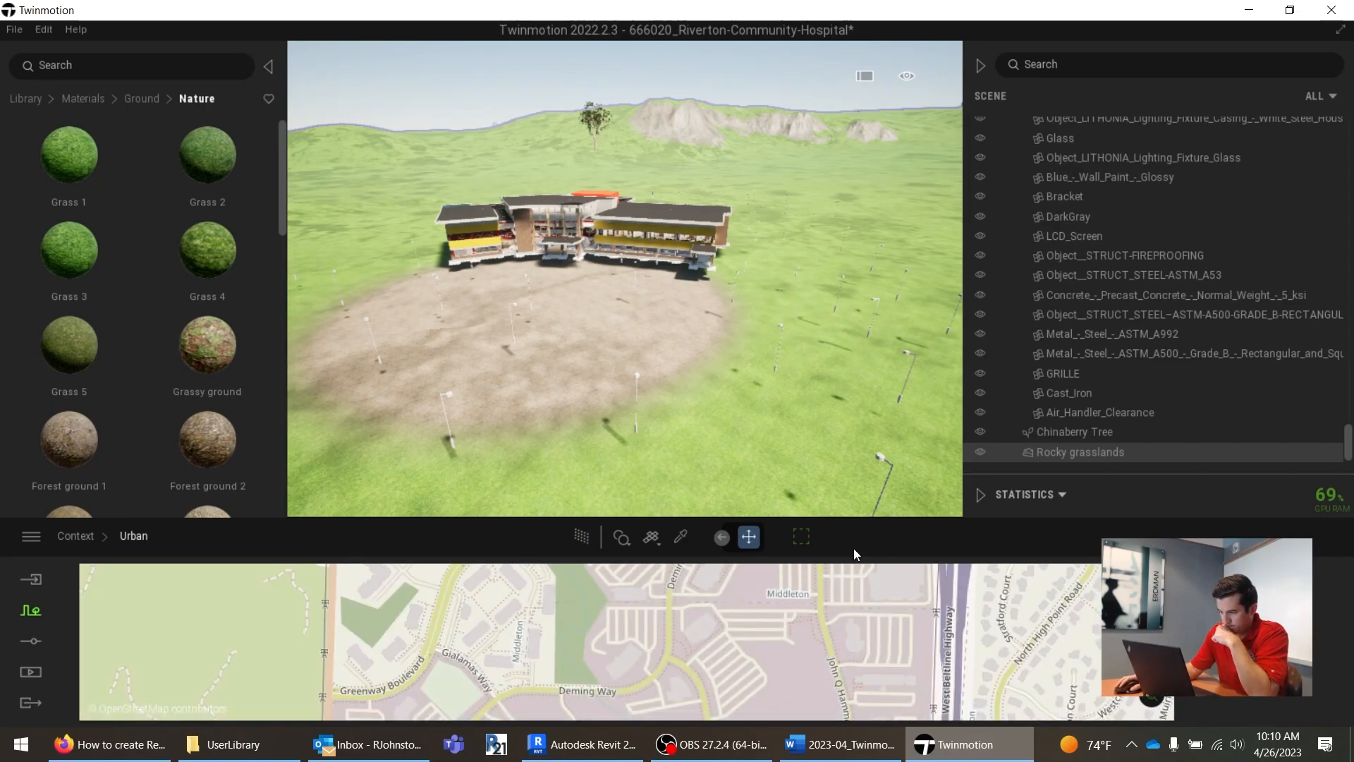
pyautogui.click(802, 543)
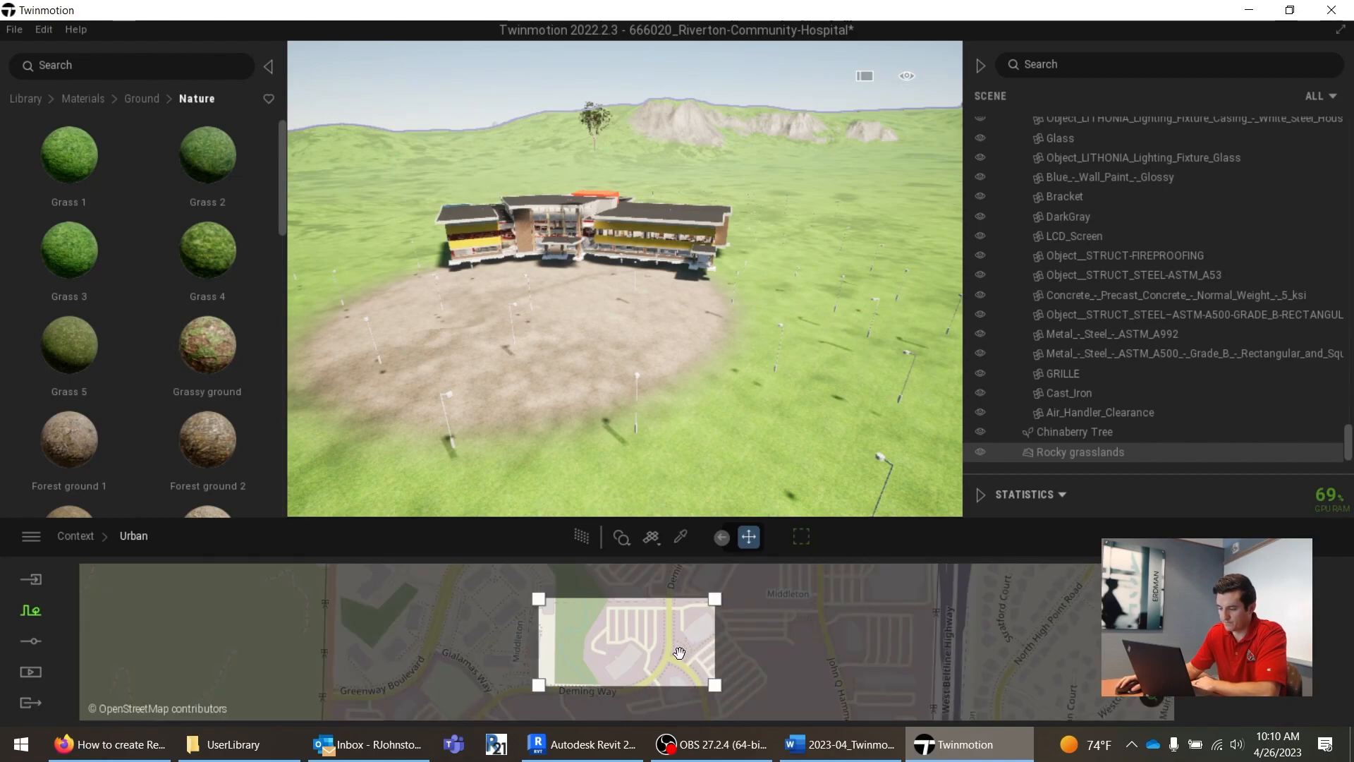
pyautogui.moveTo(643, 655)
pyautogui.mouseDown()
pyautogui.moveTo(668, 655)
pyautogui.moveTo(639, 667)
pyautogui.mouseUp()
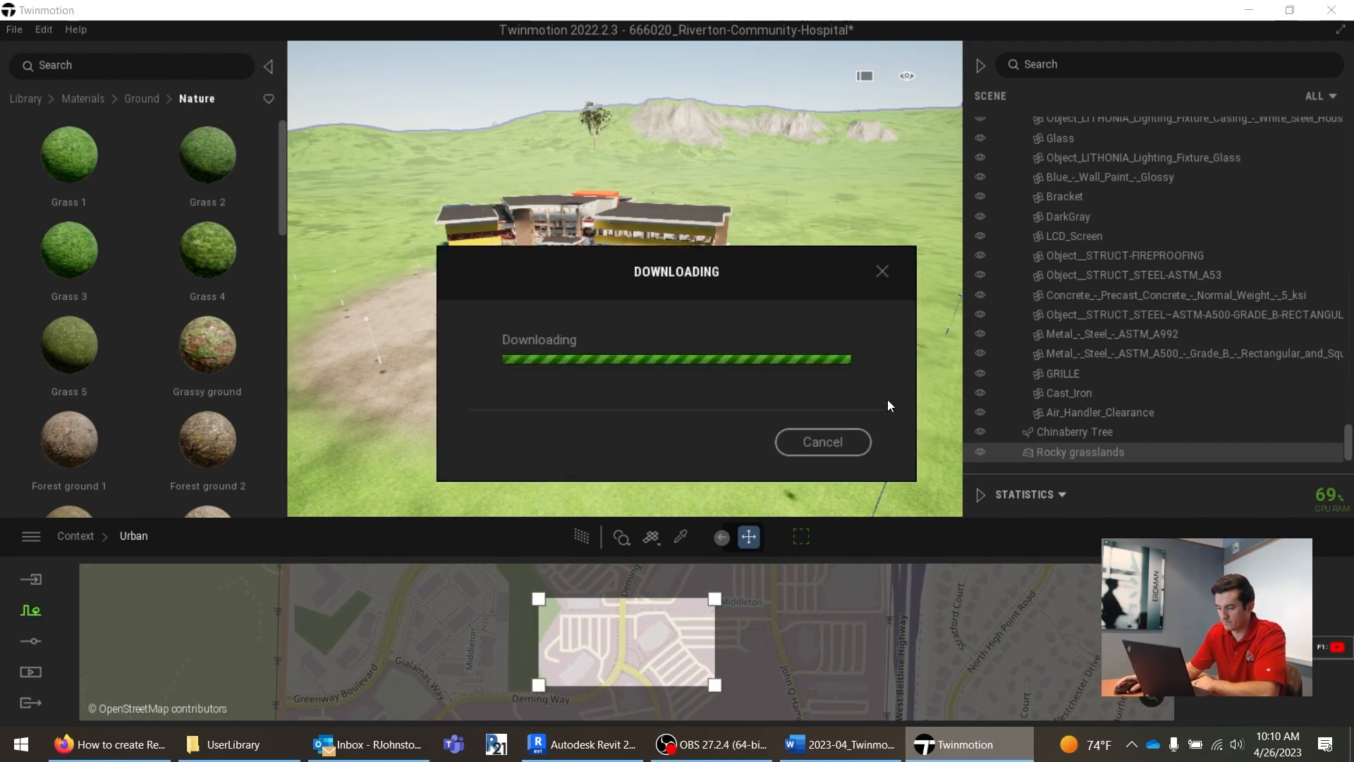
# Step: Examine the imported context buildings and roads around the hospital from roof level and from above
pyautogui.moveTo(667, 286); pyautogui.dragTo(671, 109, button='right')
pyautogui.press('w')
pyautogui.press('w')
pyautogui.press('w')
pyautogui.press('w')
pyautogui.press('w')
pyautogui.moveTo(671, 108); pyautogui.dragTo(707, 183, button='right')
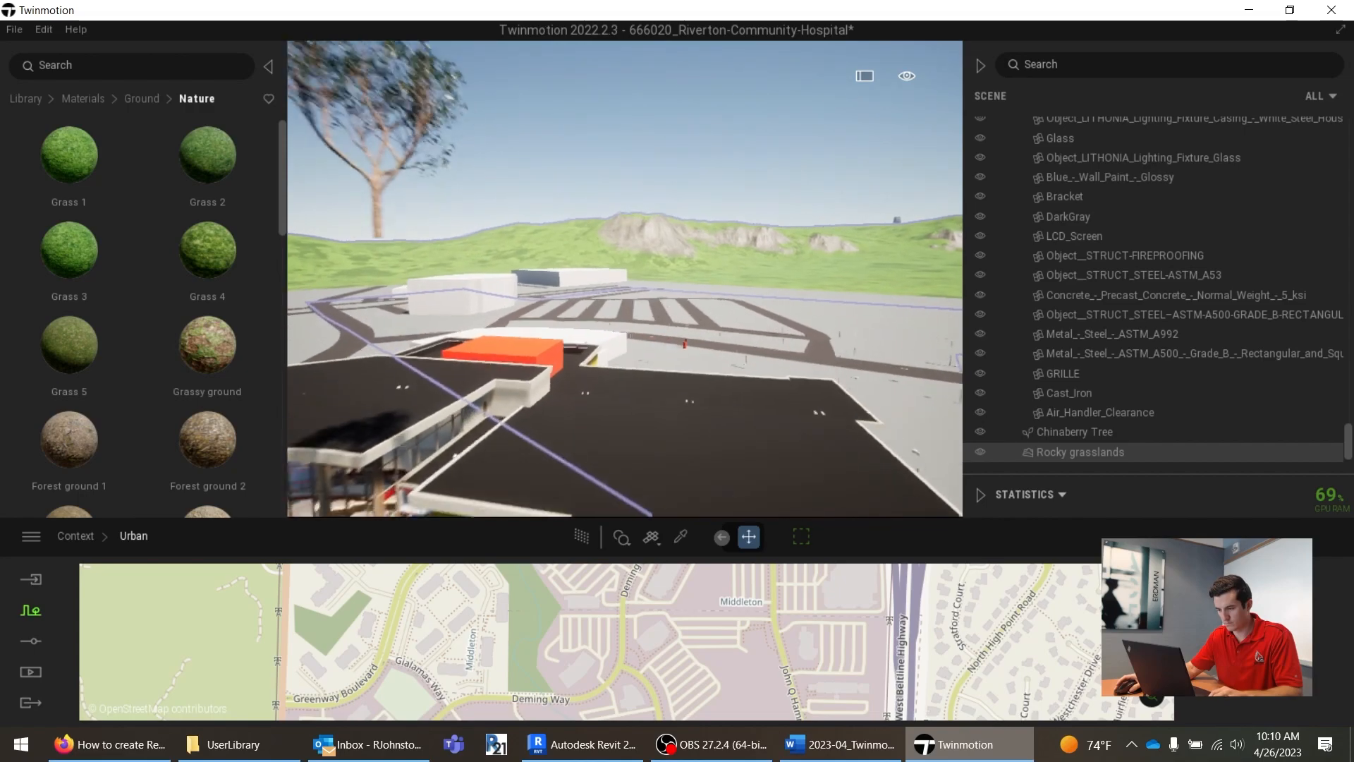
pyautogui.press('w')
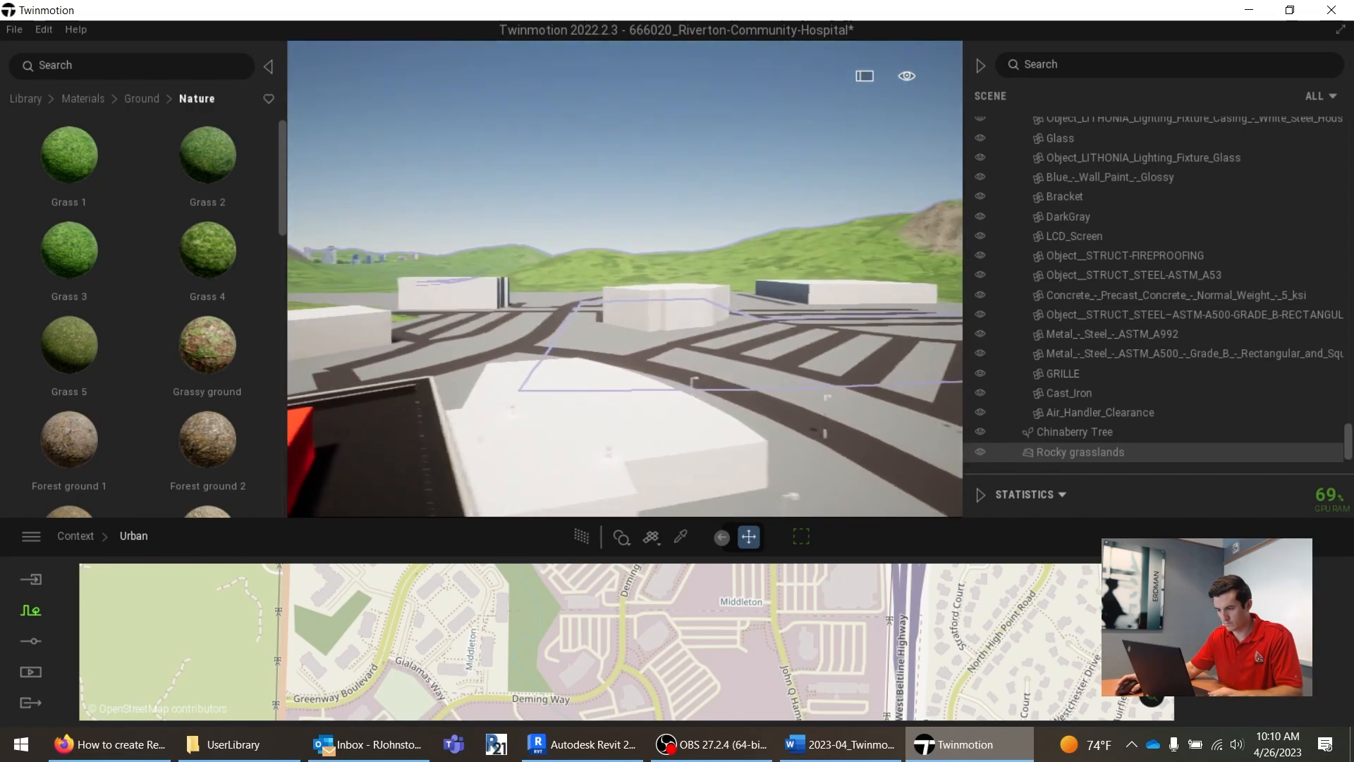
pyautogui.press('w')
pyautogui.press('d')
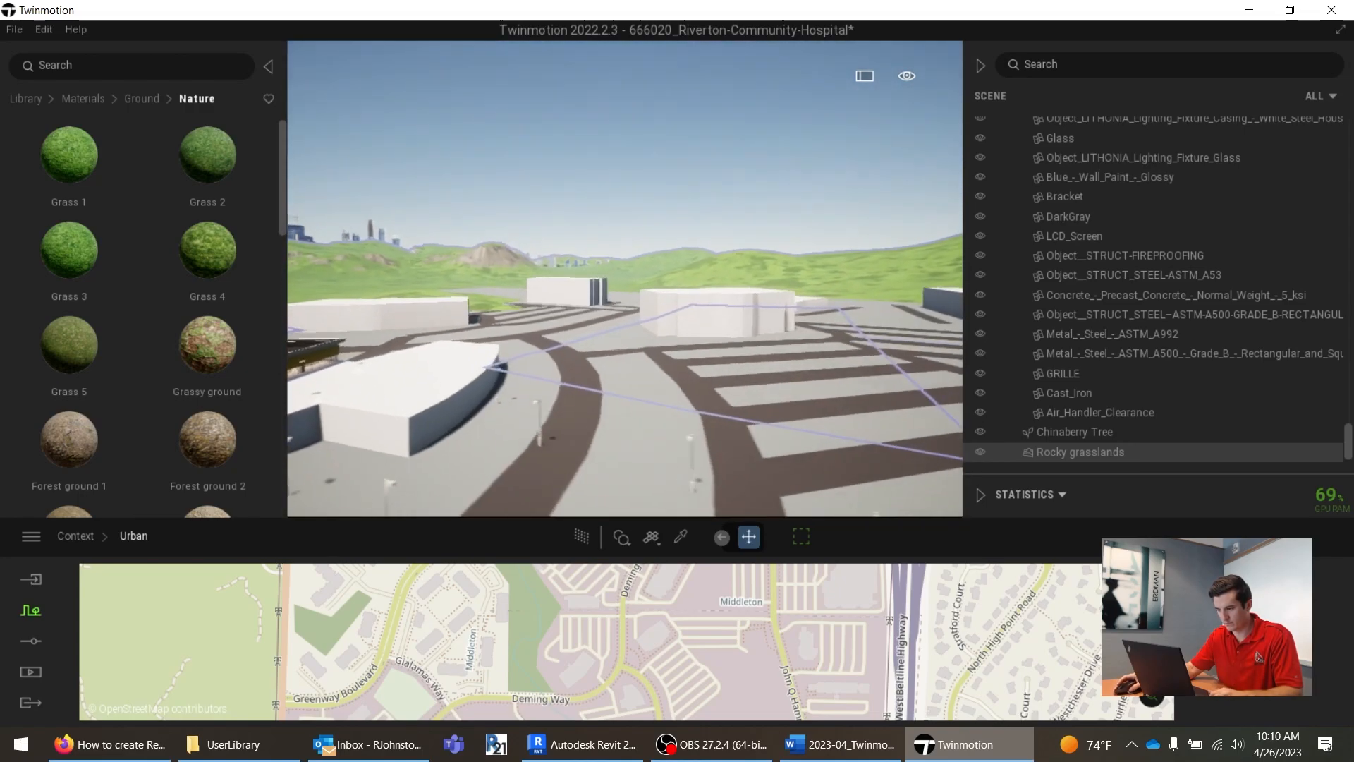
pyautogui.press('e')
pyautogui.moveTo(625, 278); pyautogui.dragTo(449, 476, button='right')
pyautogui.press('e')
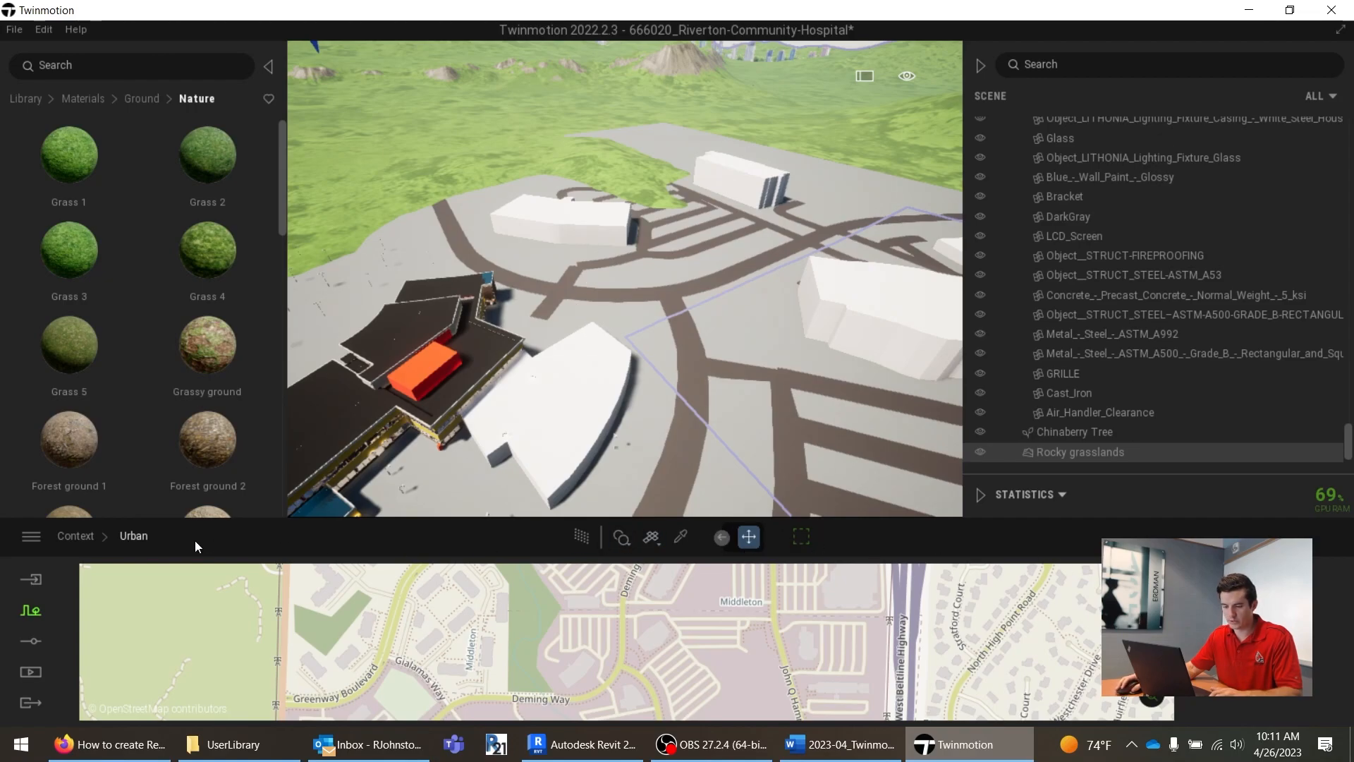
# Step: Set the height of the white context building across the curved road from the hospital to 50 ft
pyautogui.click(613, 238)
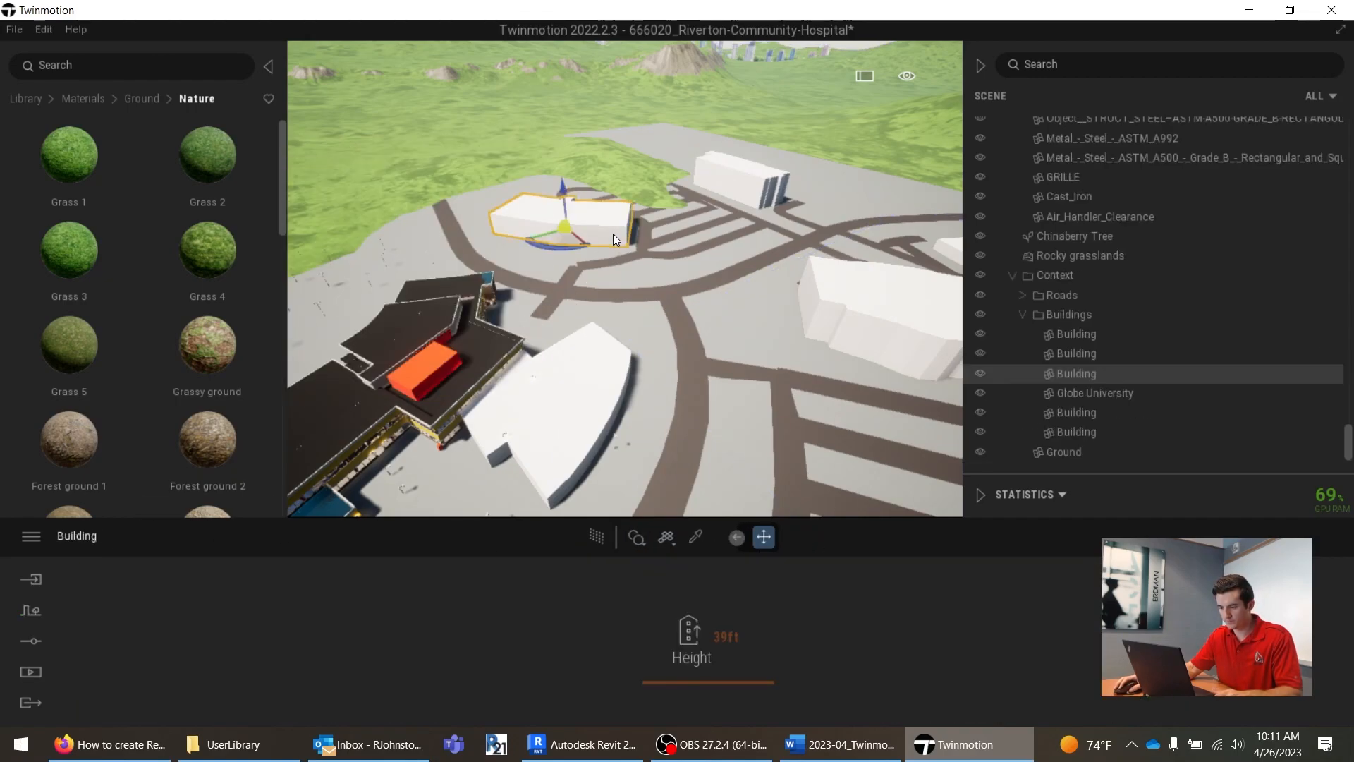
pyautogui.moveTo(721, 690); pyautogui.dragTo(722, 634)
pyautogui.click(723, 635)
pyautogui.write('50')
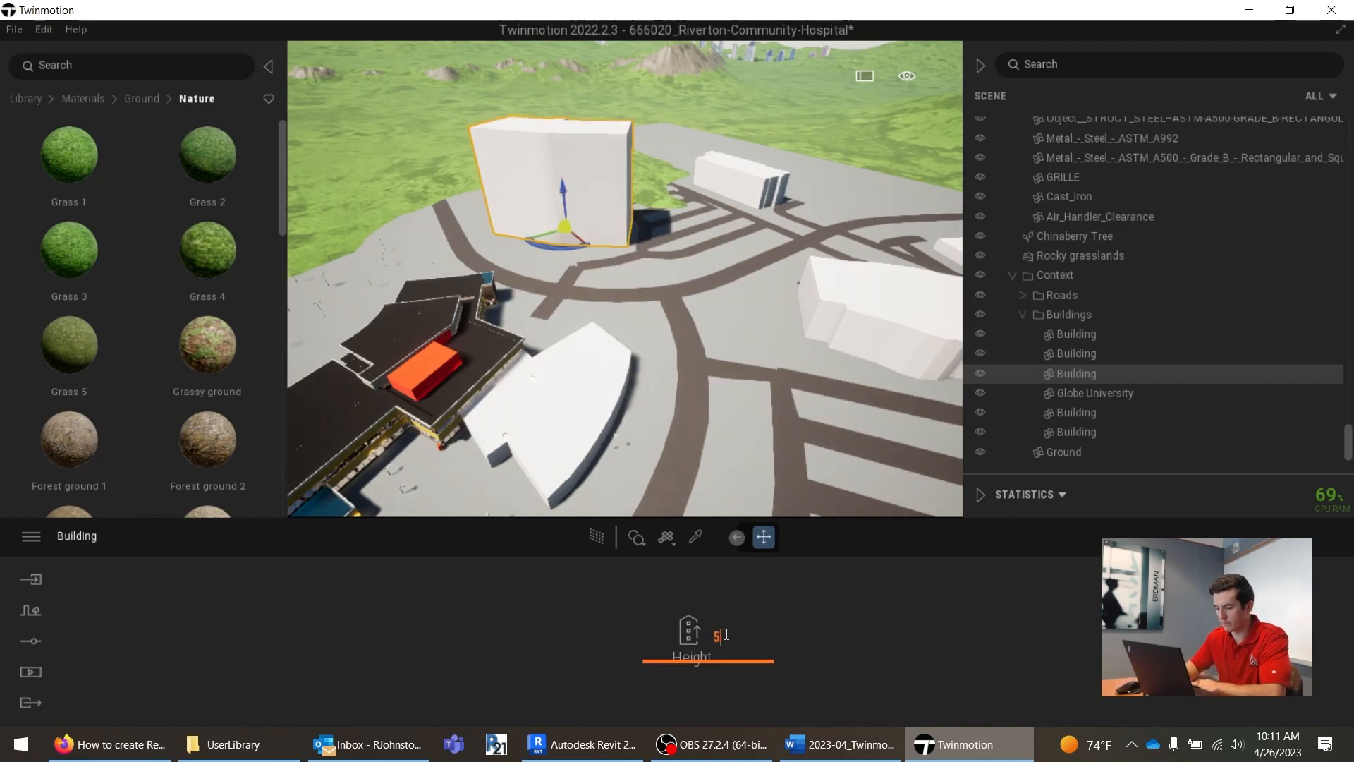
pyautogui.press('Return')
# Step: Delete the two short street segments on either side of the curved road between the hospital and the neighbouring context building
pyautogui.moveTo(679, 378); pyautogui.dragTo(514, 402, button='right')
pyautogui.click(526, 288)
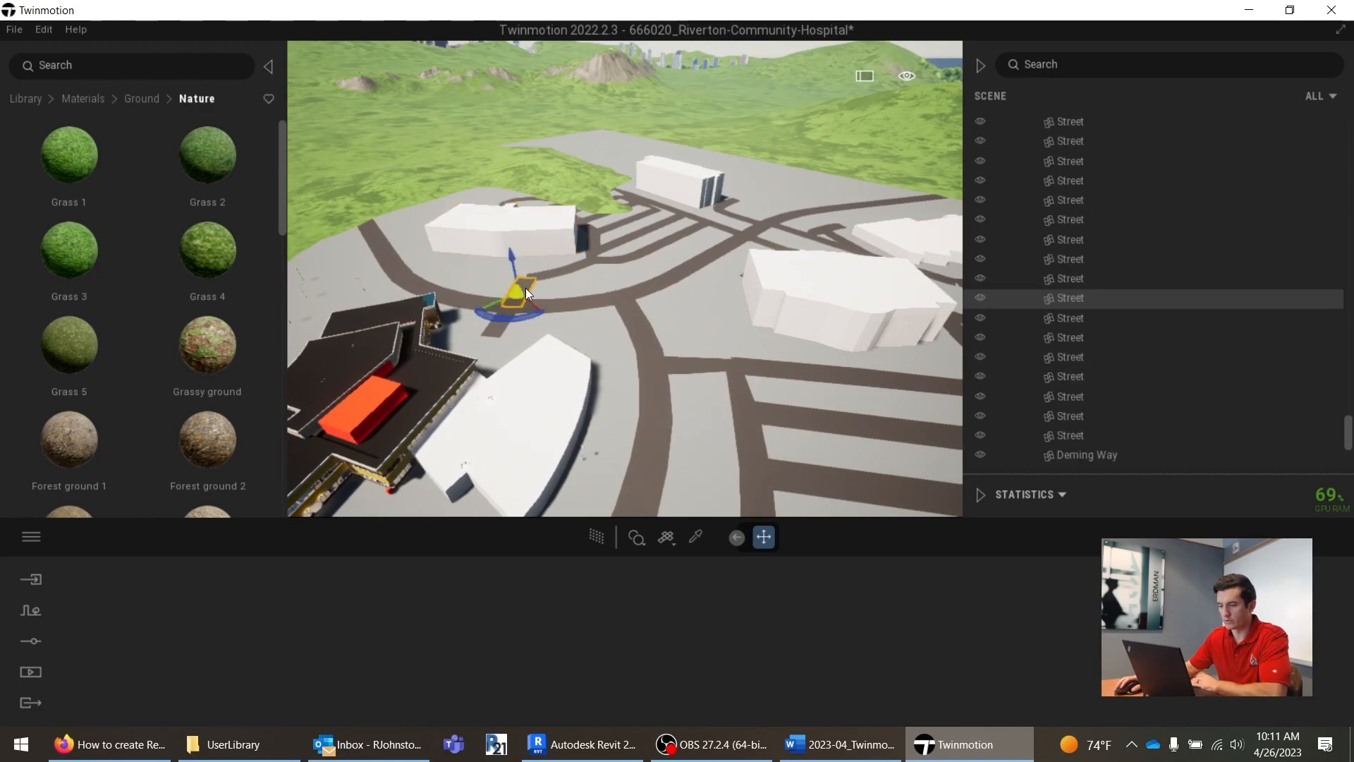
pyautogui.press('Delete')
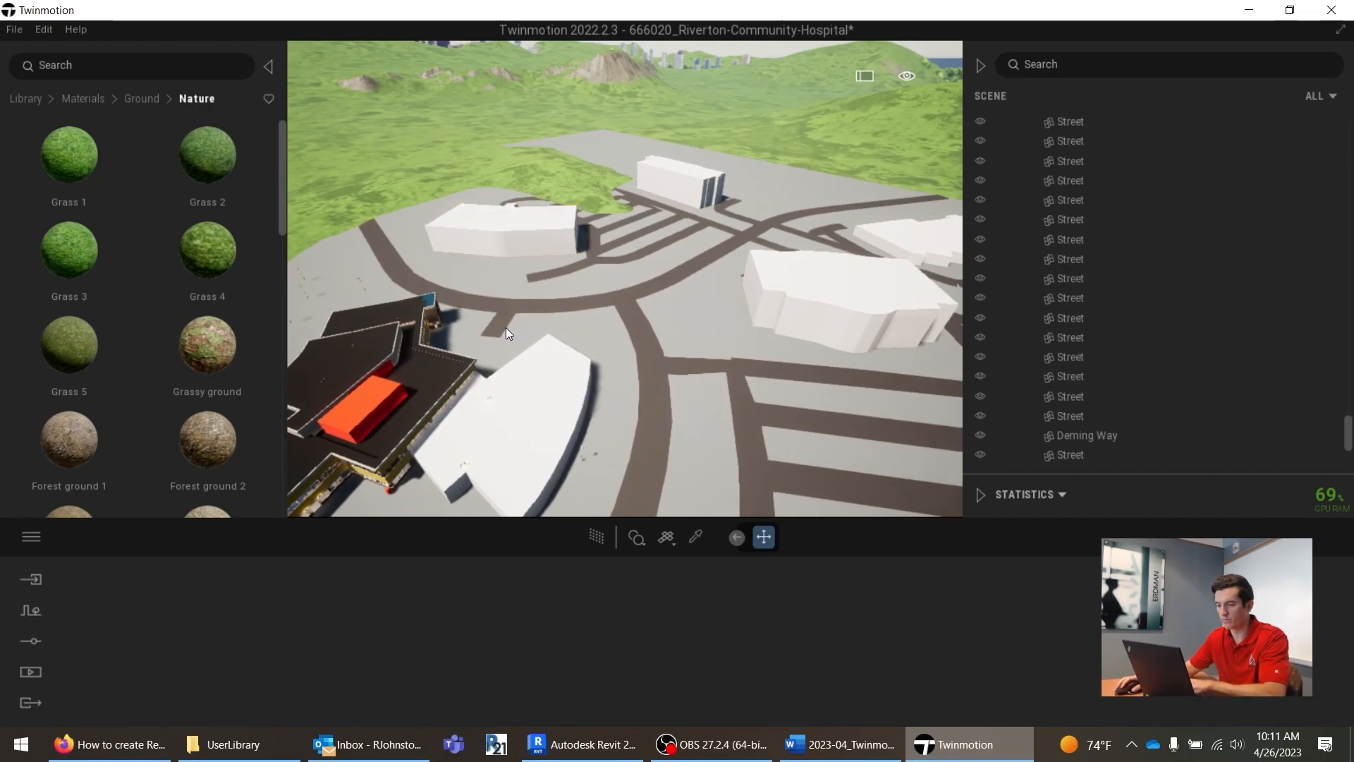
pyautogui.click(505, 328)
pyautogui.press('Delete')
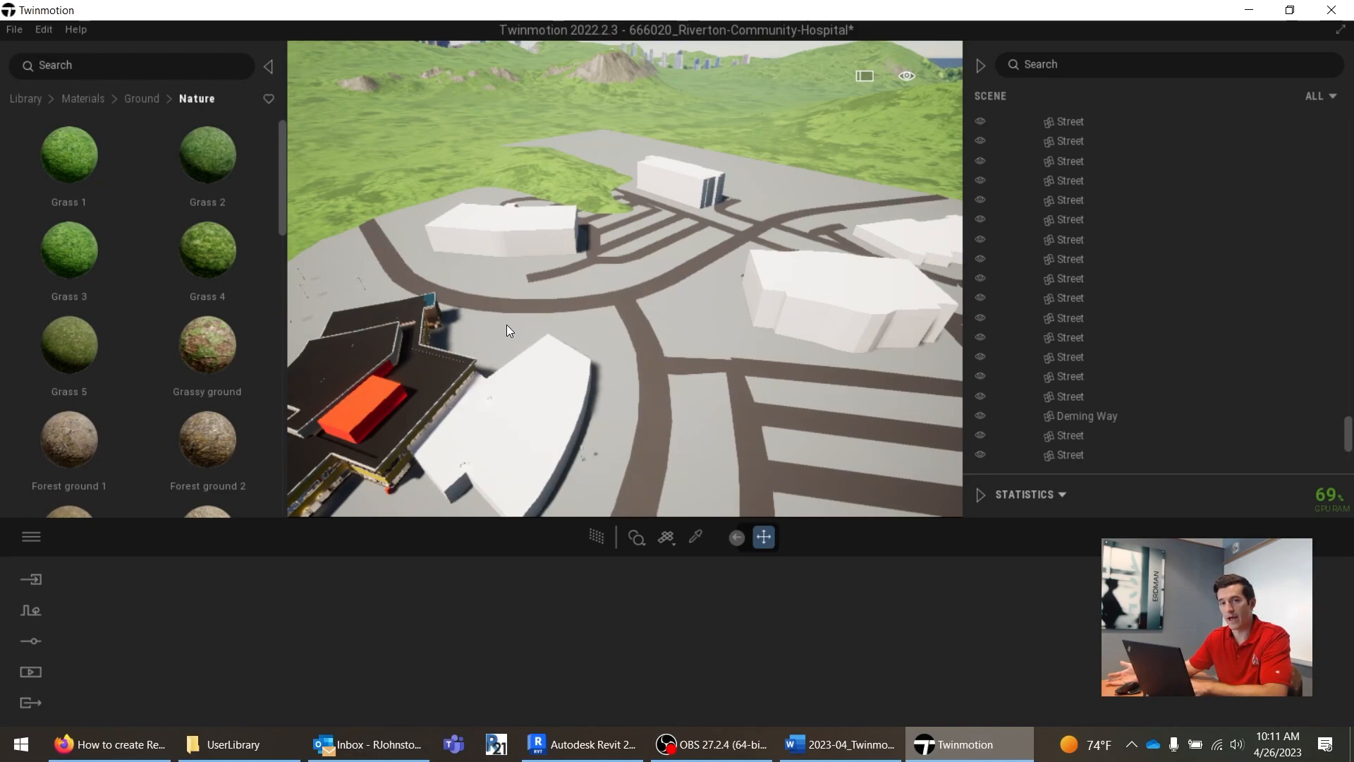
pyautogui.moveTo(507, 324); pyautogui.dragTo(537, 311, button='right')
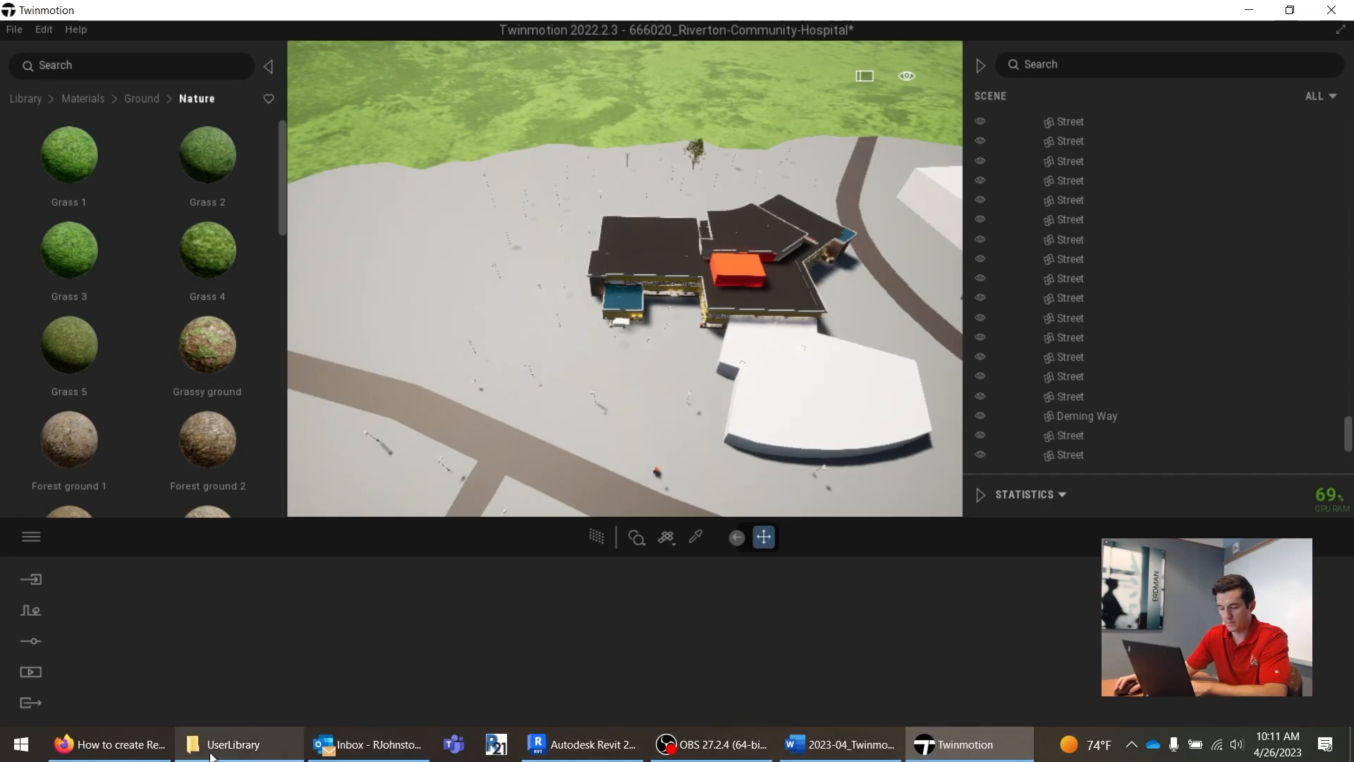
# Step: Switch to the training outline in Word and read the section on scale figures, vehicles and paths
pyautogui.click(144, 752)
pyautogui.click(145, 752)
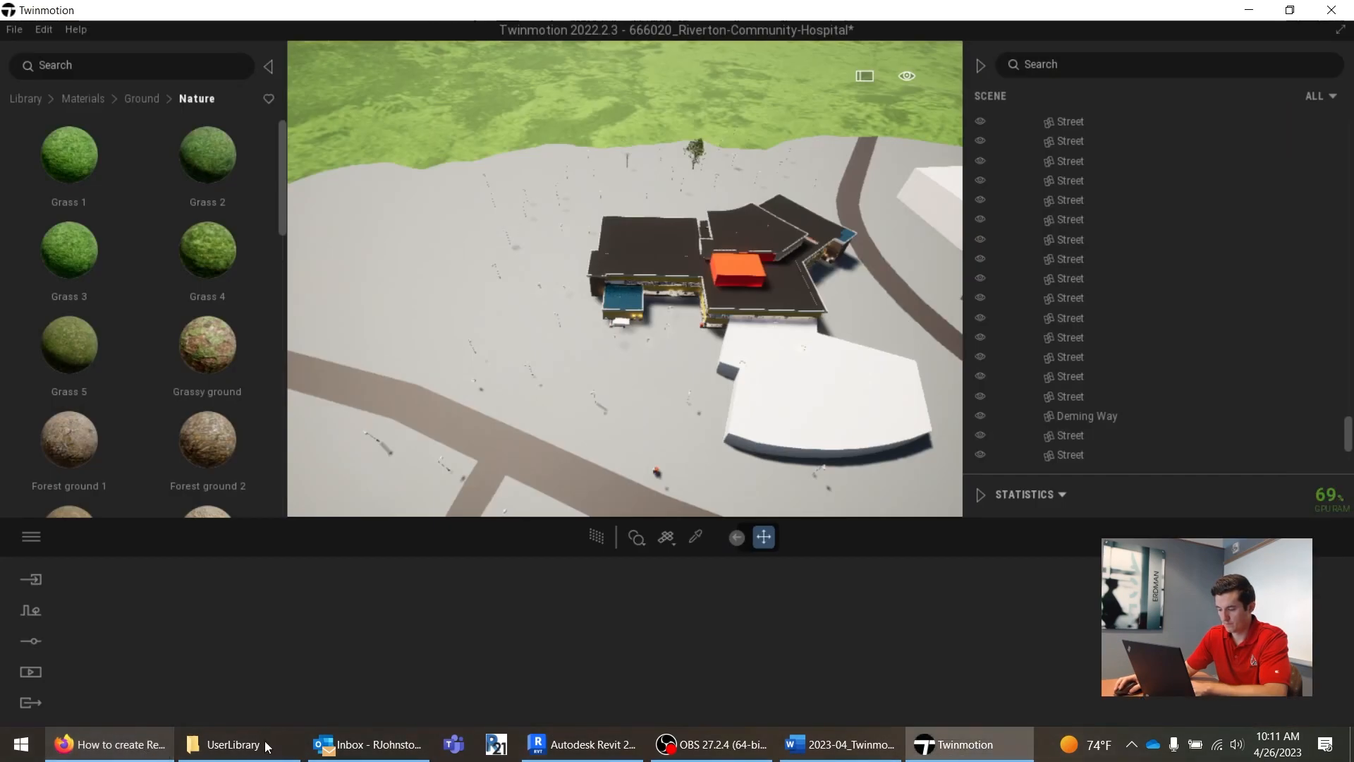
pyautogui.click(840, 745)
pyautogui.scroll(-1, 431, 476)
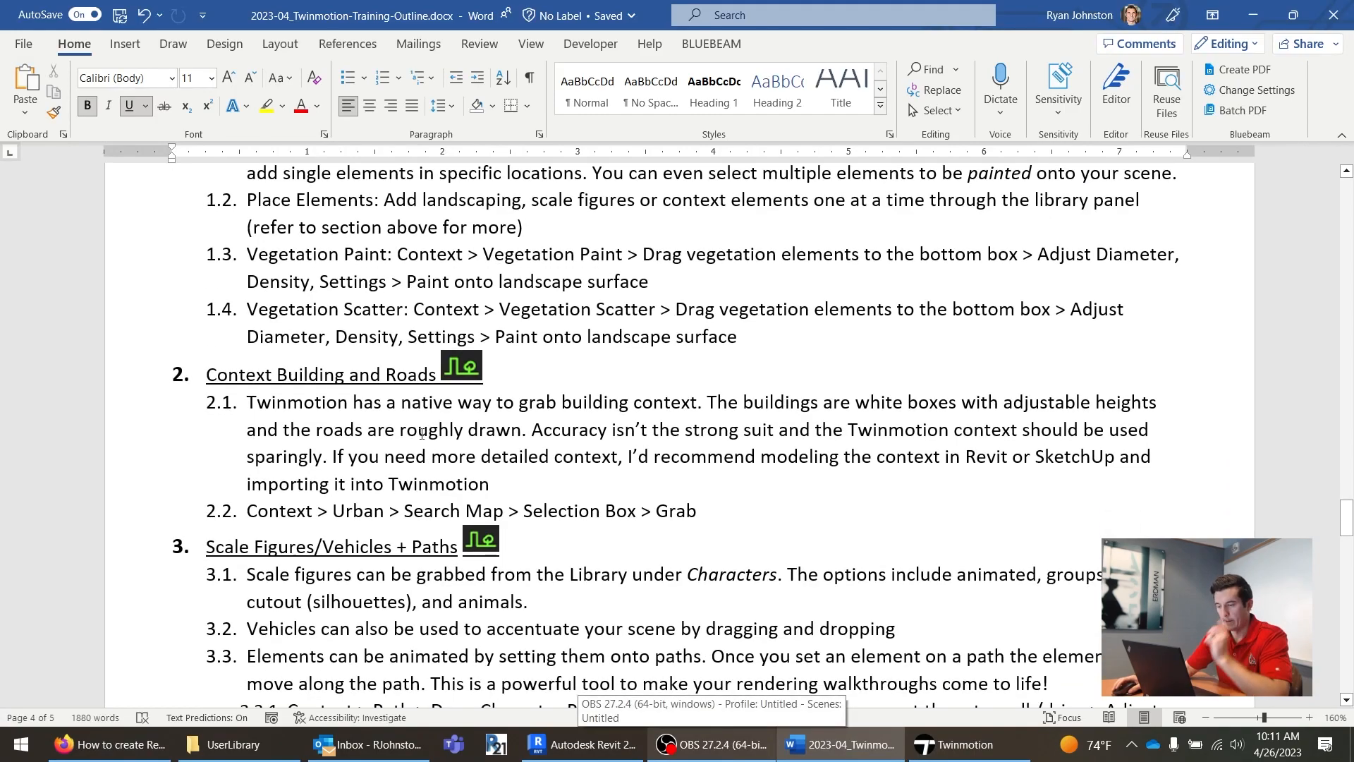
pyautogui.scroll(-2, 424, 432)
pyautogui.scroll(-1, 389, 452)
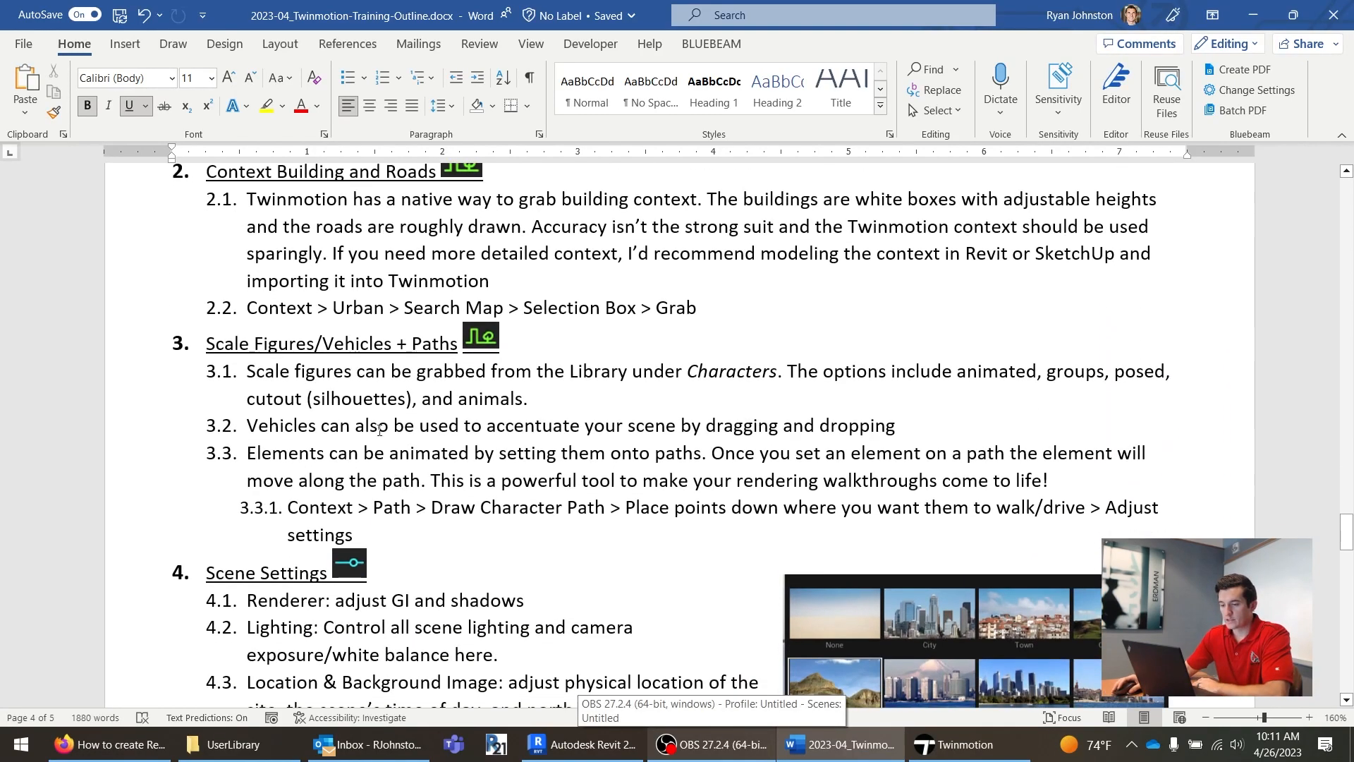
# Step: Switch back to Twinmotion and open the vehicle path tool with the whole curved road around the hospital in view
pyautogui.click(956, 741)
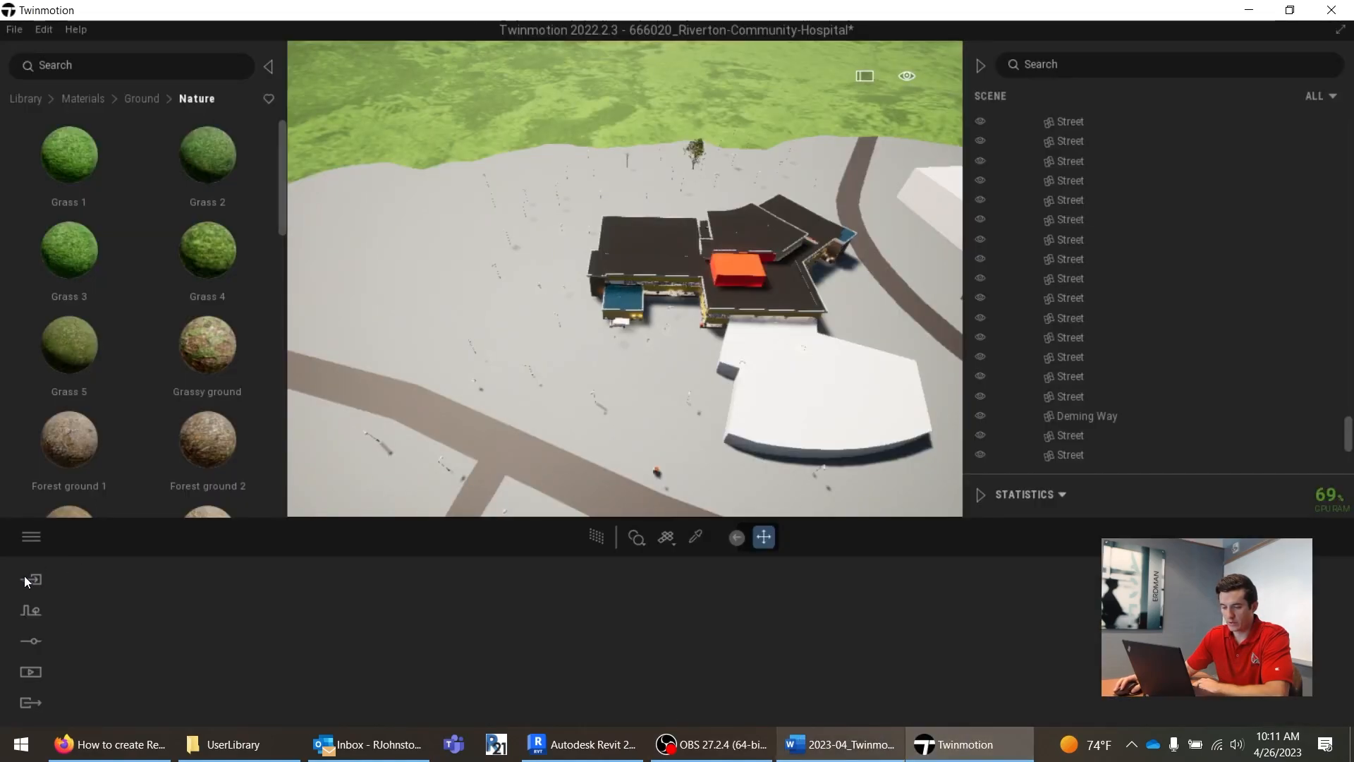
pyautogui.click(32, 612)
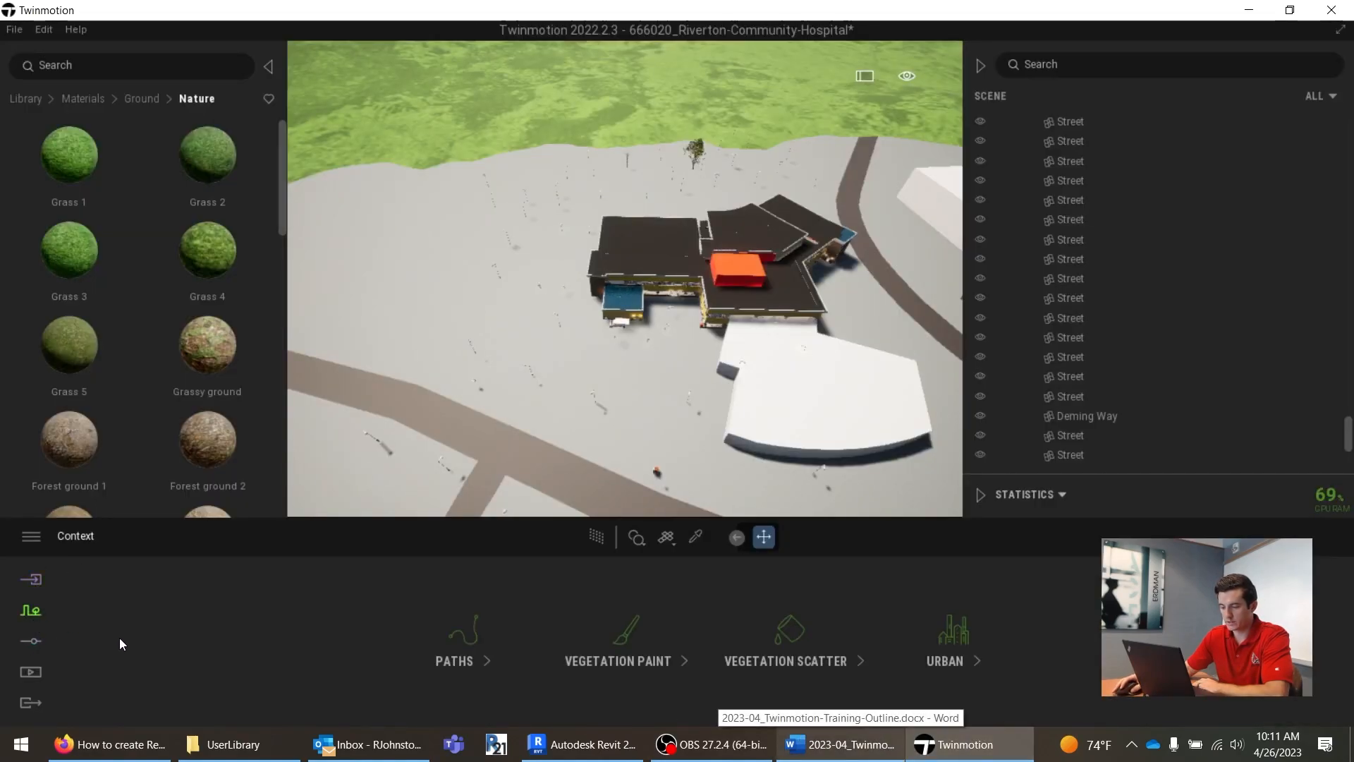
pyautogui.click(488, 663)
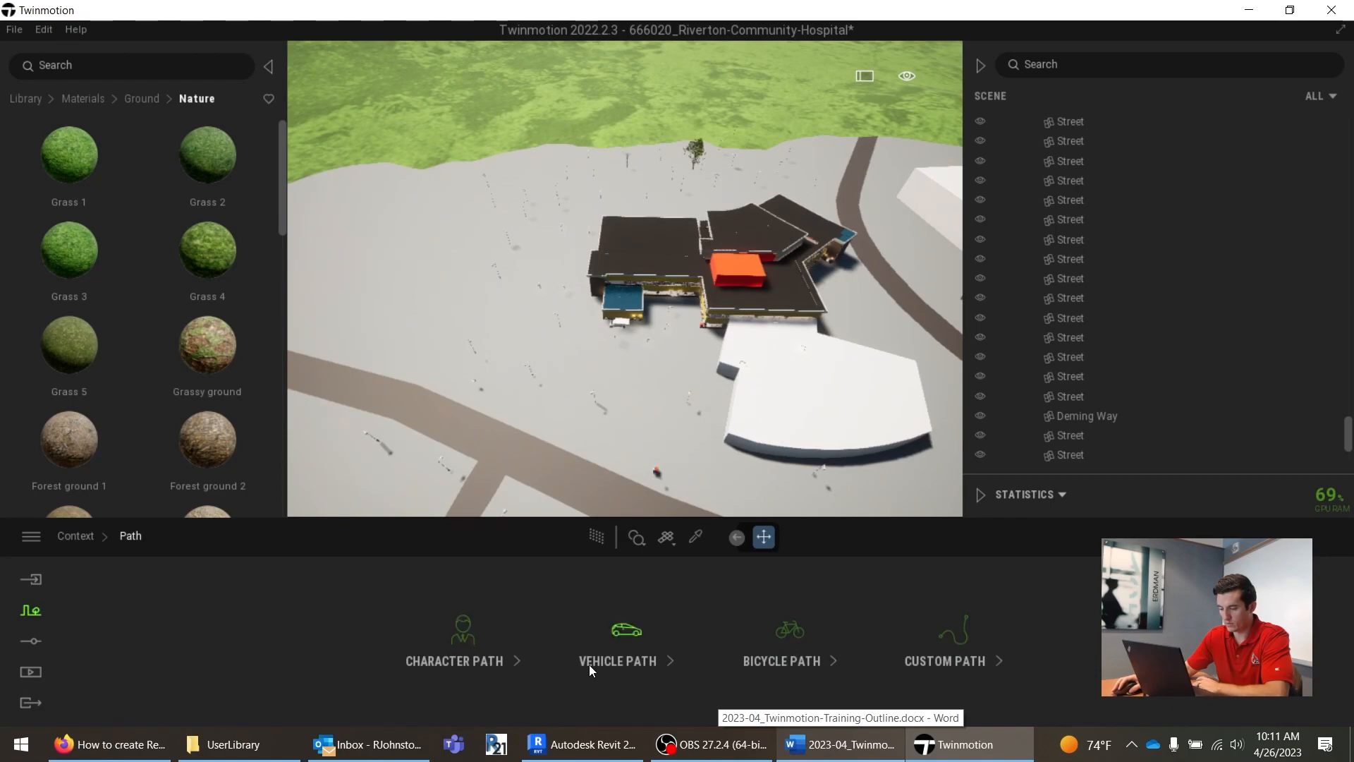
pyautogui.click(591, 634)
pyautogui.moveTo(570, 355); pyautogui.dragTo(660, 415, button='right')
pyautogui.scroll(-5, 568, 339)
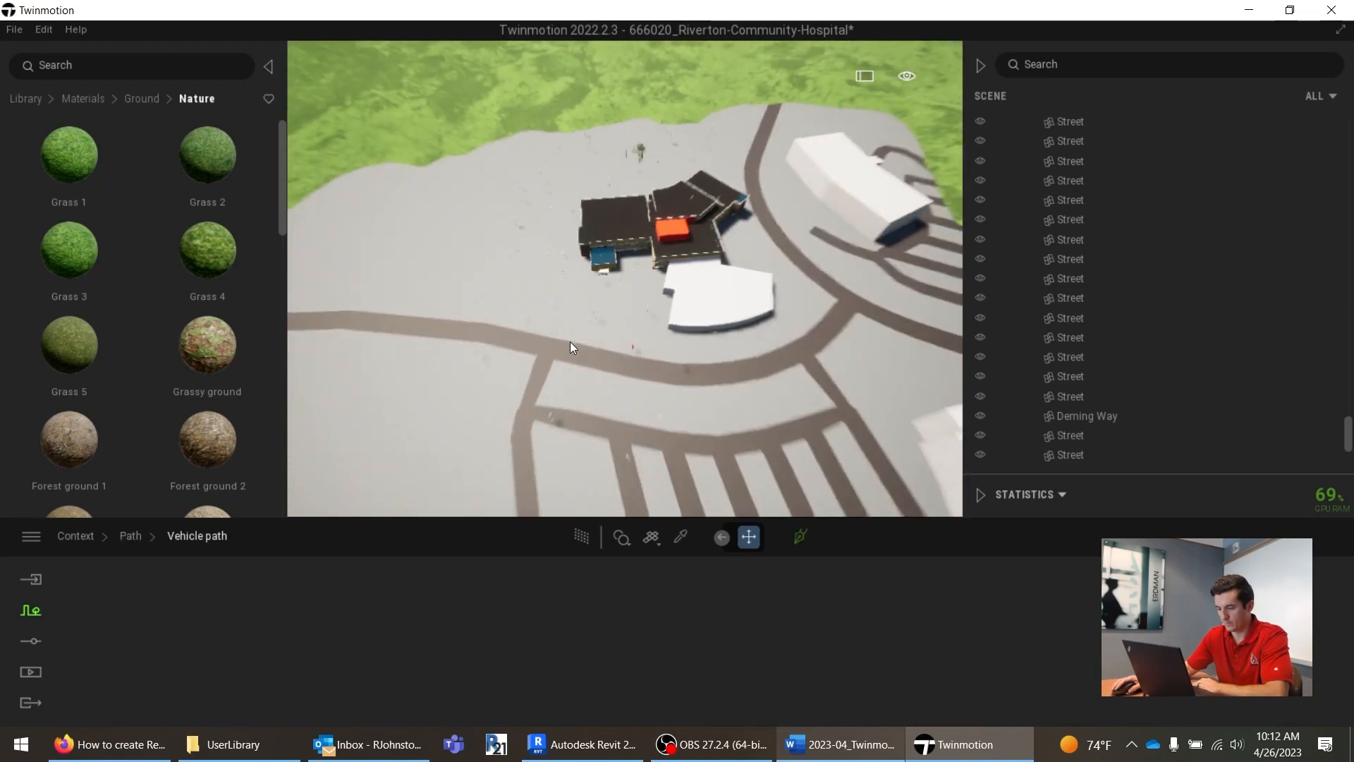
# Step: Draw a vehicle path along the main road past the hospital, around the bend and on to the far edge of the terrain
pyautogui.click(800, 538)
pyautogui.click(307, 316)
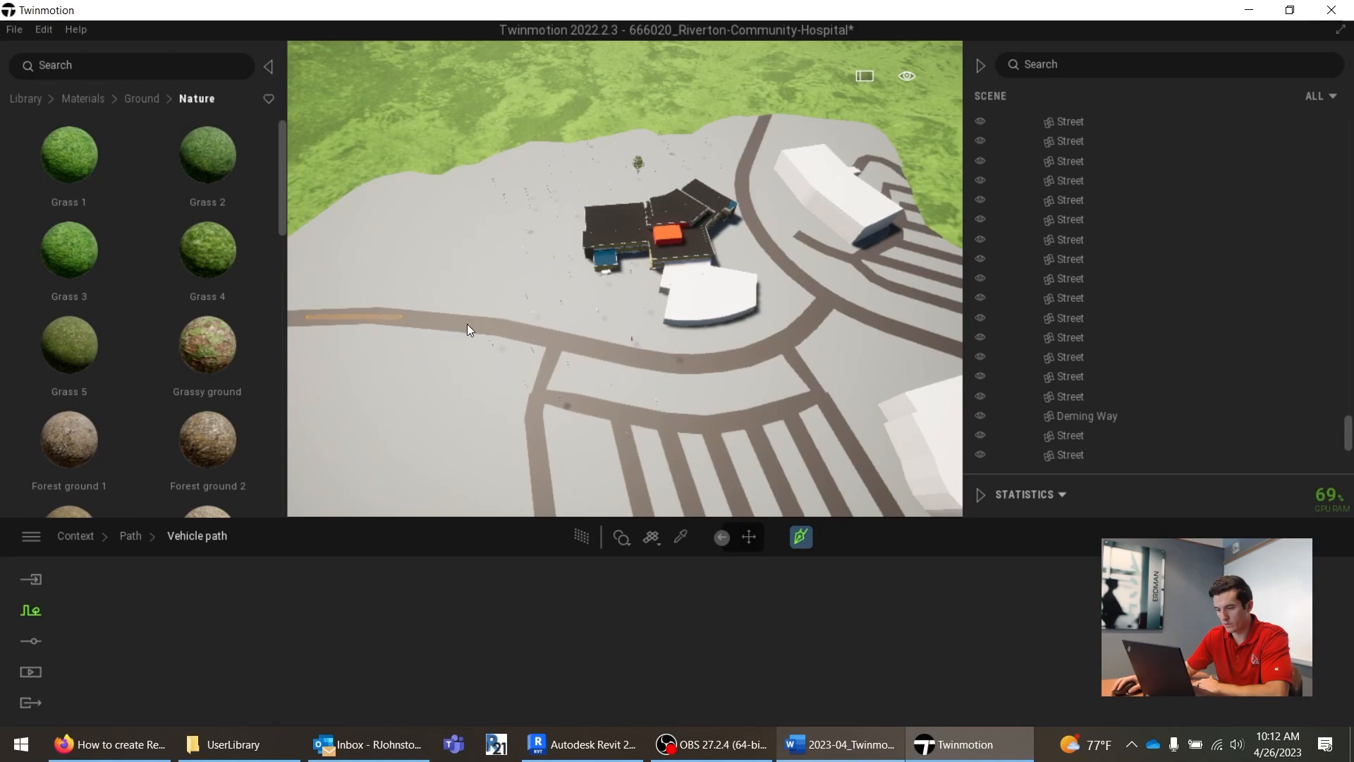
pyautogui.click(478, 327)
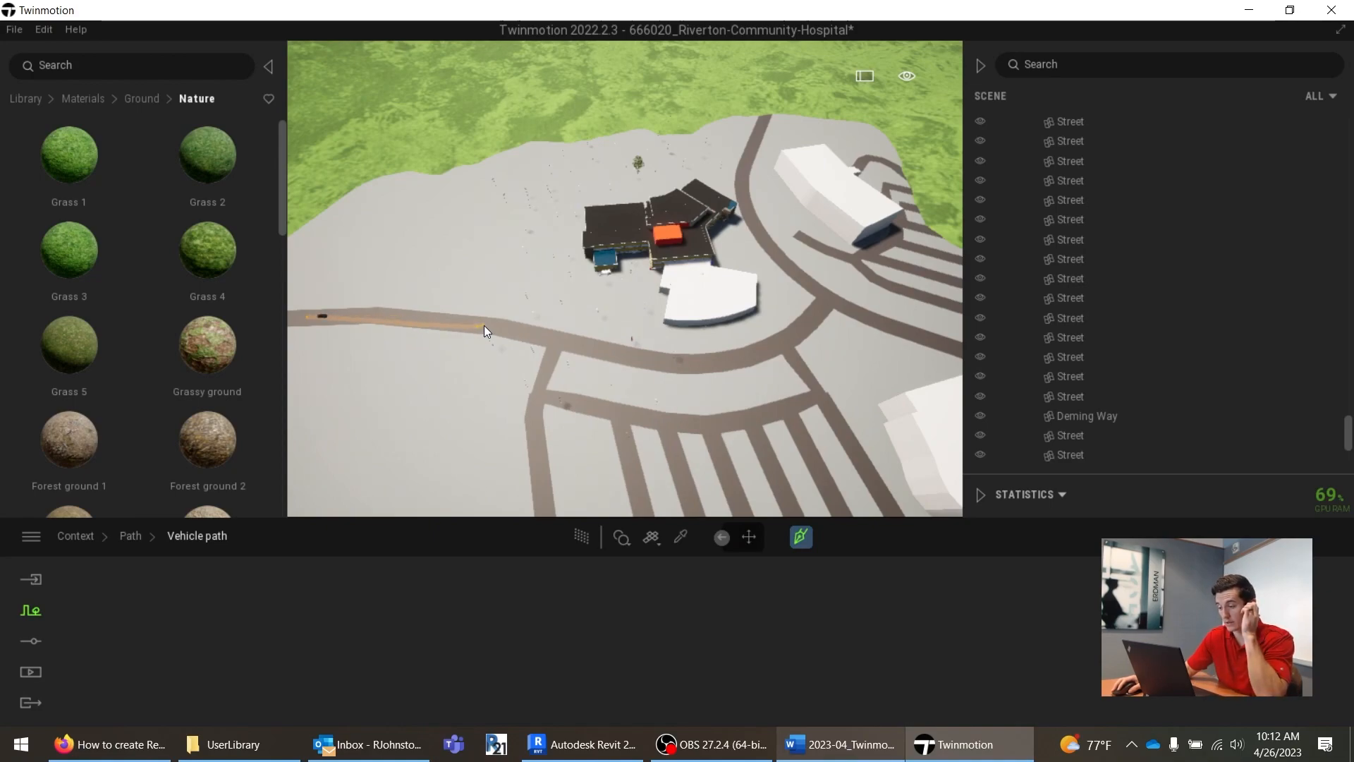
pyautogui.click(615, 350)
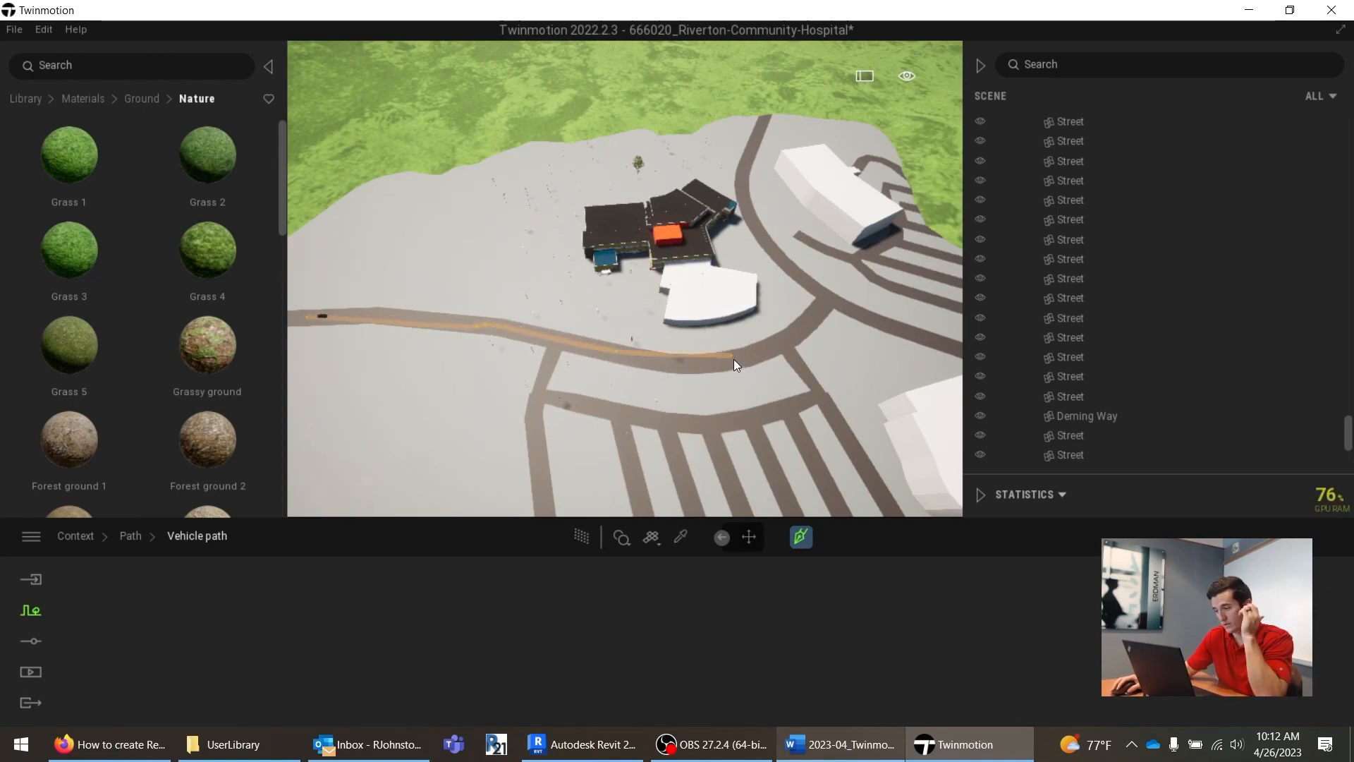
pyautogui.click(689, 365)
pyautogui.click(751, 356)
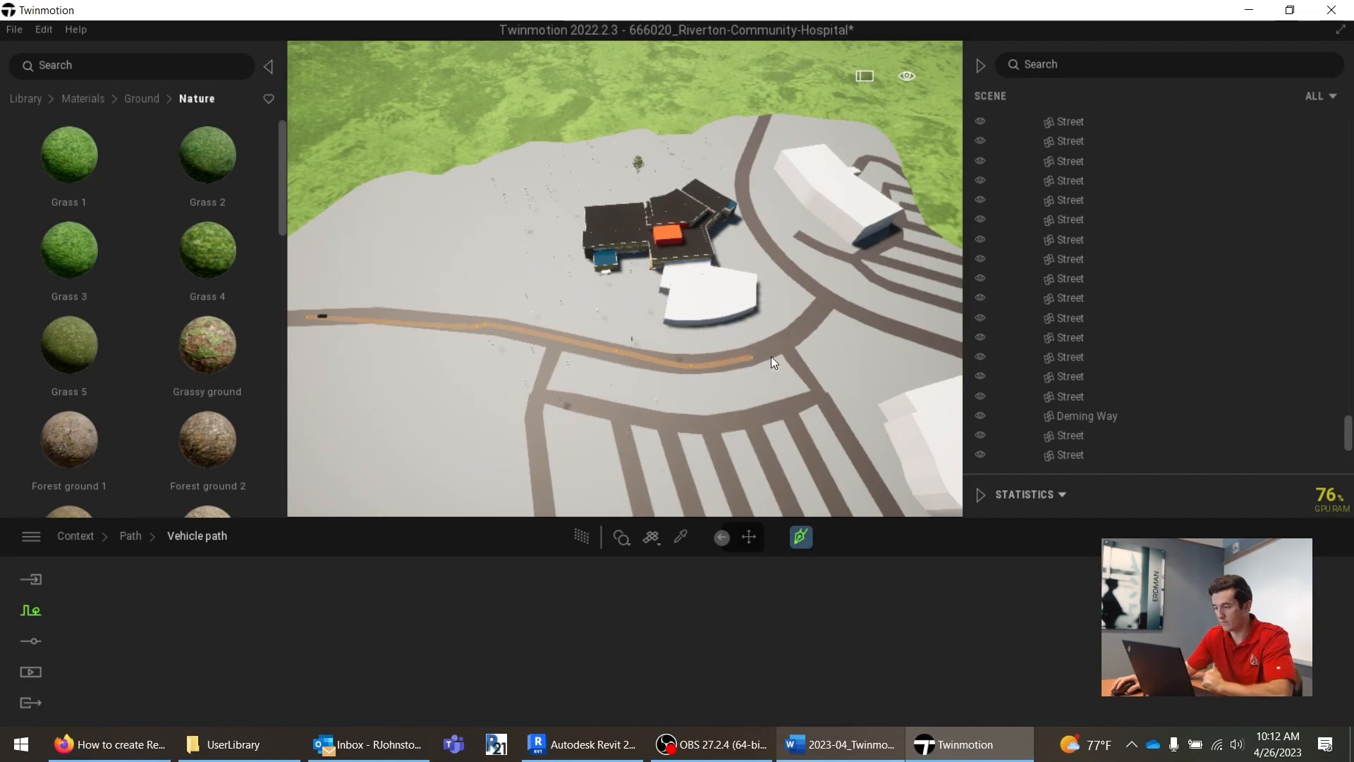
pyautogui.click(801, 332)
pyautogui.click(817, 293)
pyautogui.click(770, 241)
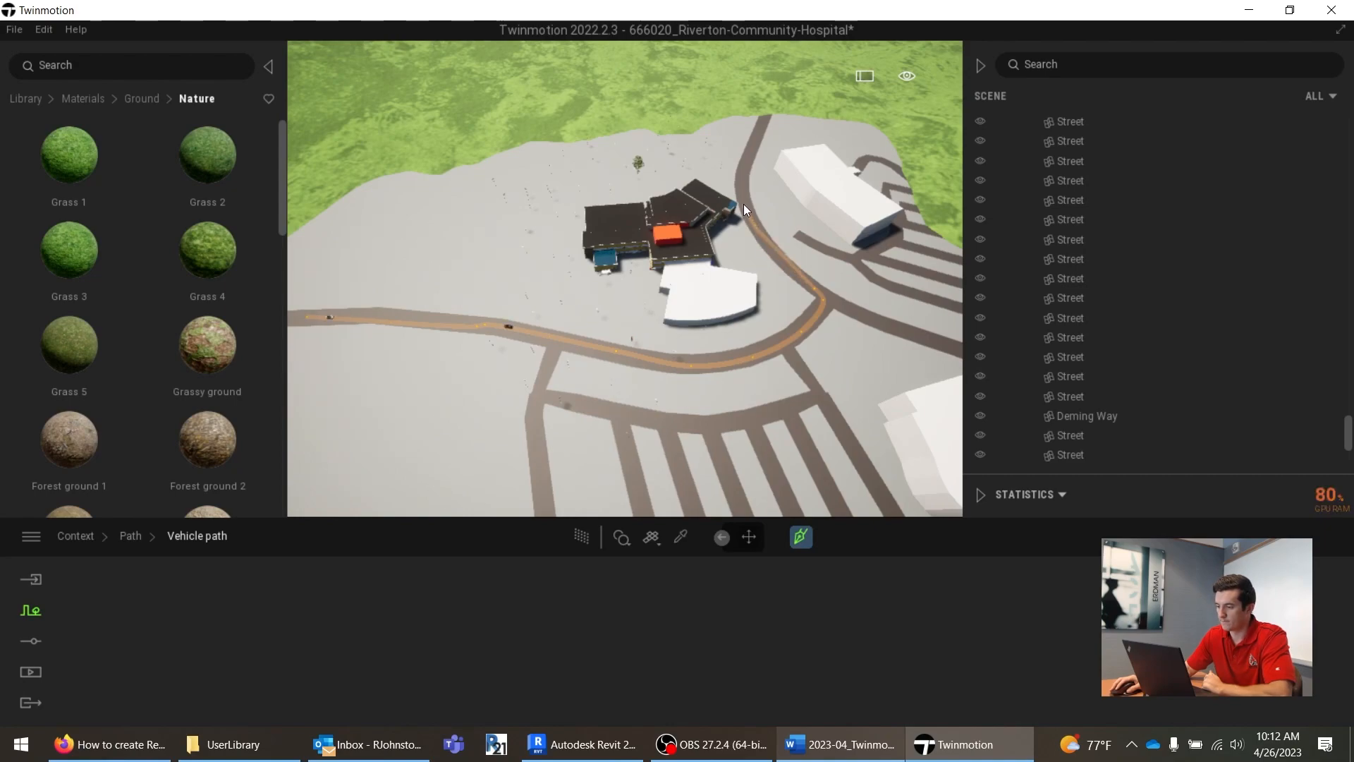
pyautogui.click(764, 119)
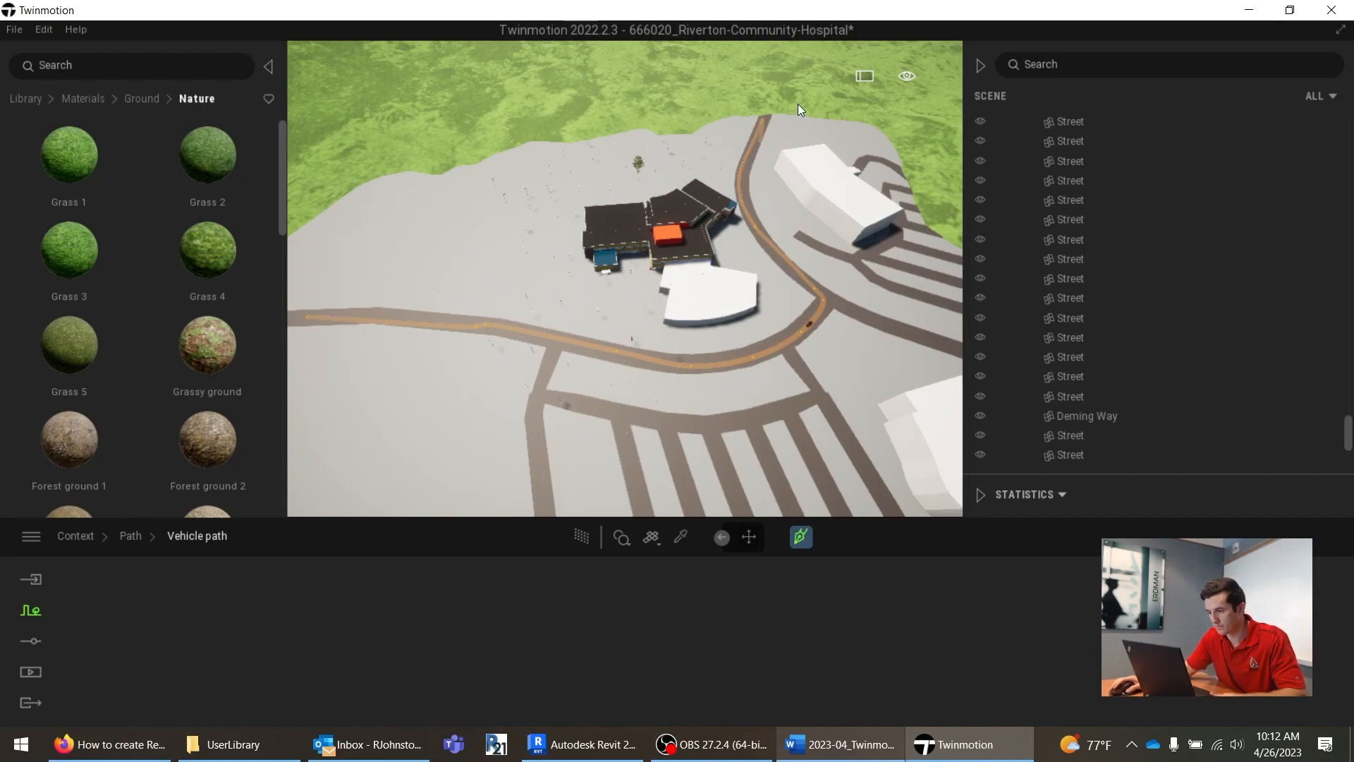
pyautogui.press('Escape')
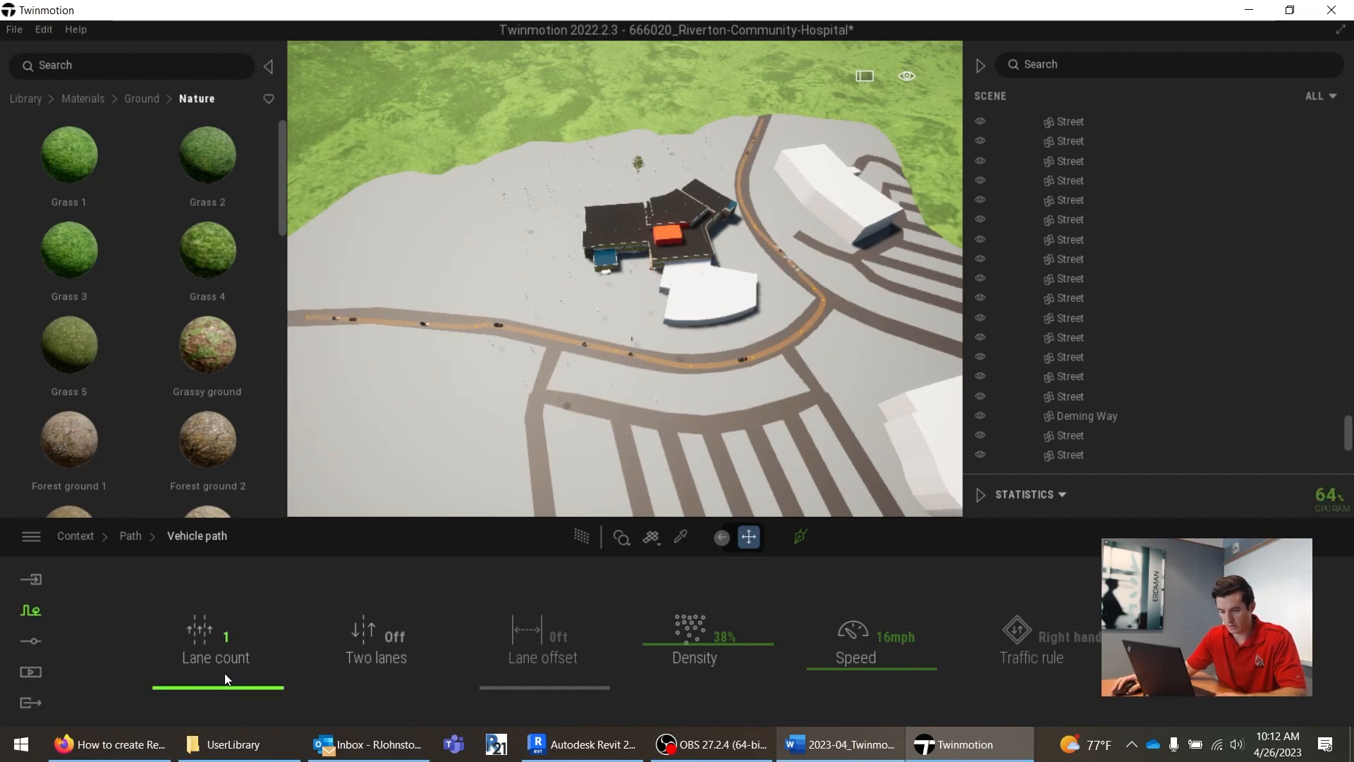
# Step: Set the vehicle path to a lane count of 2 with two lanes on and a speed of 30 mph
pyautogui.moveTo(226, 669); pyautogui.dragTo(224, 656)
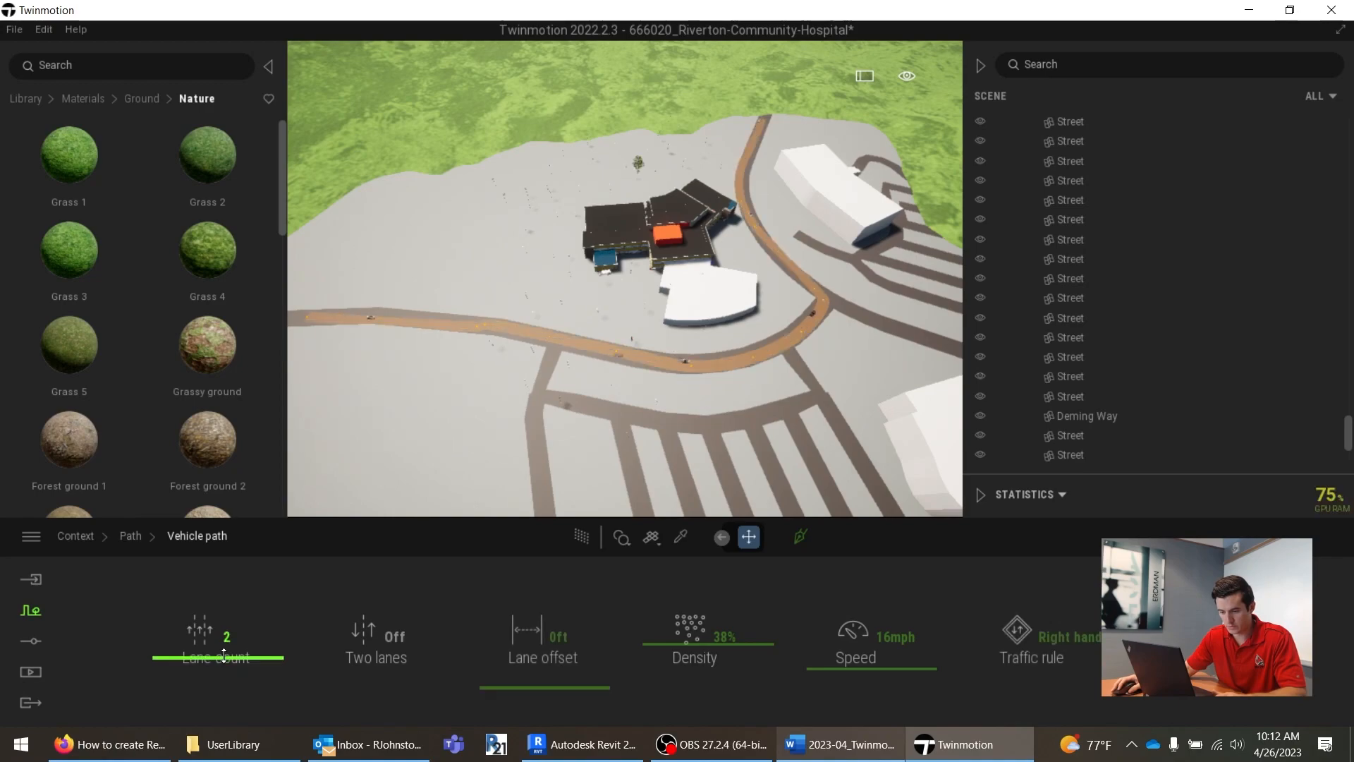
pyautogui.click(394, 641)
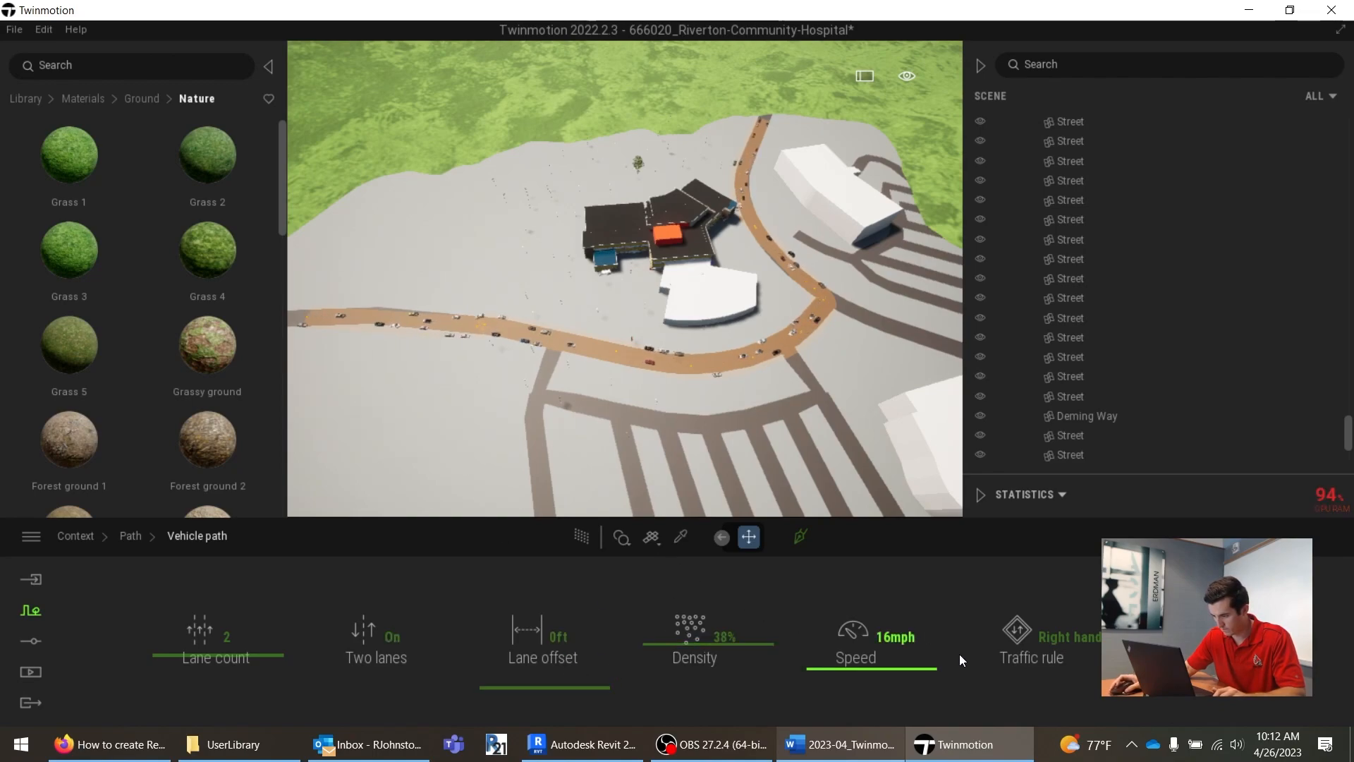
pyautogui.click(890, 638)
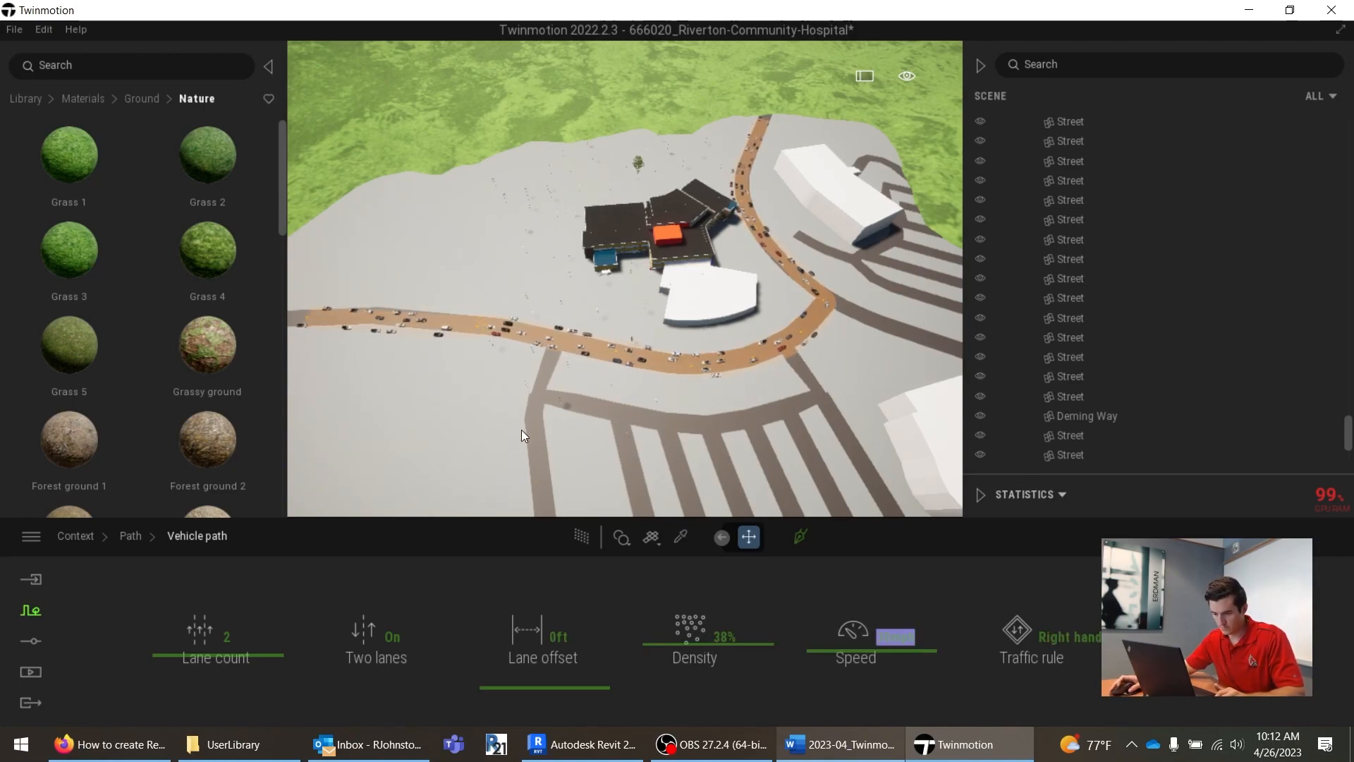
# Step: Set the vehicle path's lane count to 1
pyautogui.scroll(1, 515, 326)
pyautogui.scroll(5, 537, 385)
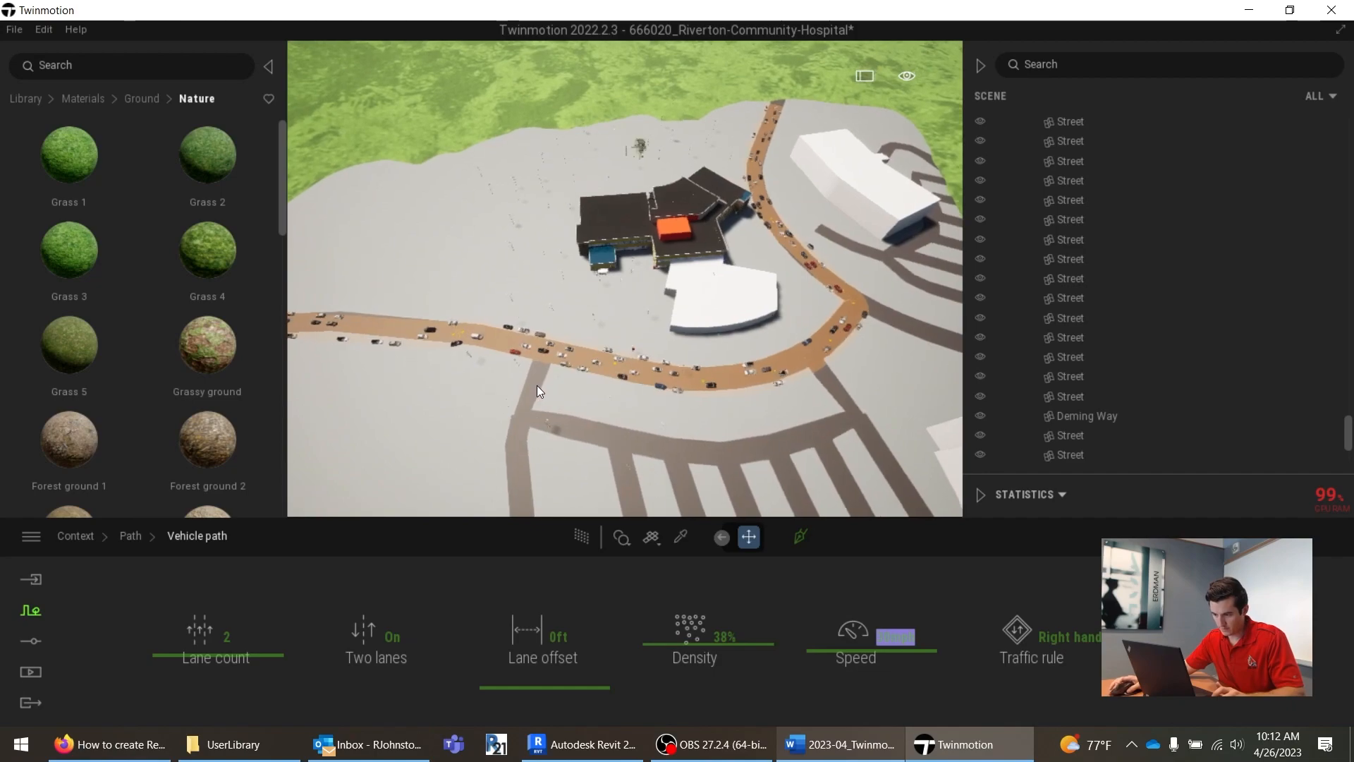
pyautogui.moveTo(543, 419); pyautogui.dragTo(628, 338, button='middle')
pyautogui.moveTo(214, 658); pyautogui.dragTo(212, 711)
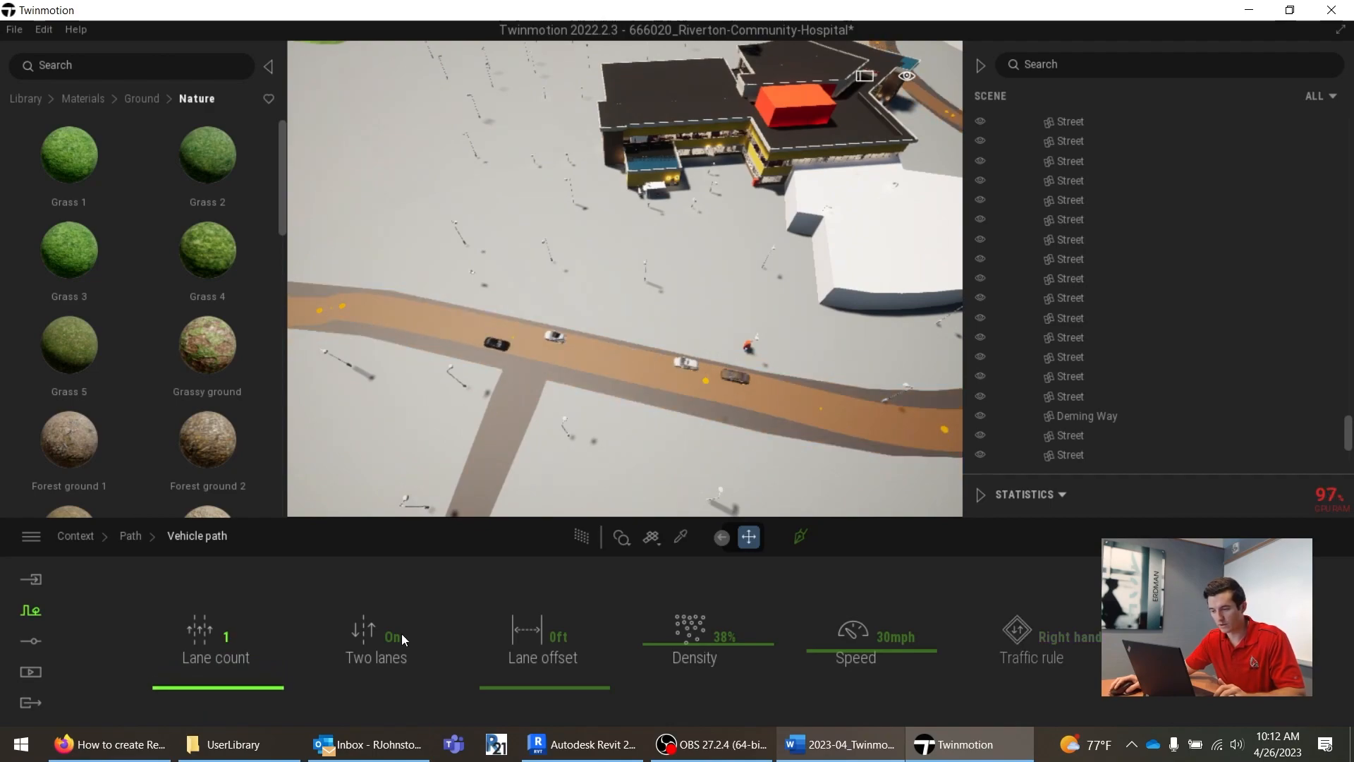
# Step: Set the vehicle path's density to 9% and check the traffic along the road
pyautogui.keyDown('shift'); pyautogui.moveTo(542, 422); pyautogui.dragTo(727, 416, button='middle'); pyautogui.keyUp('shift')
pyautogui.moveTo(367, 399); pyautogui.dragTo(518, 400, button='right')
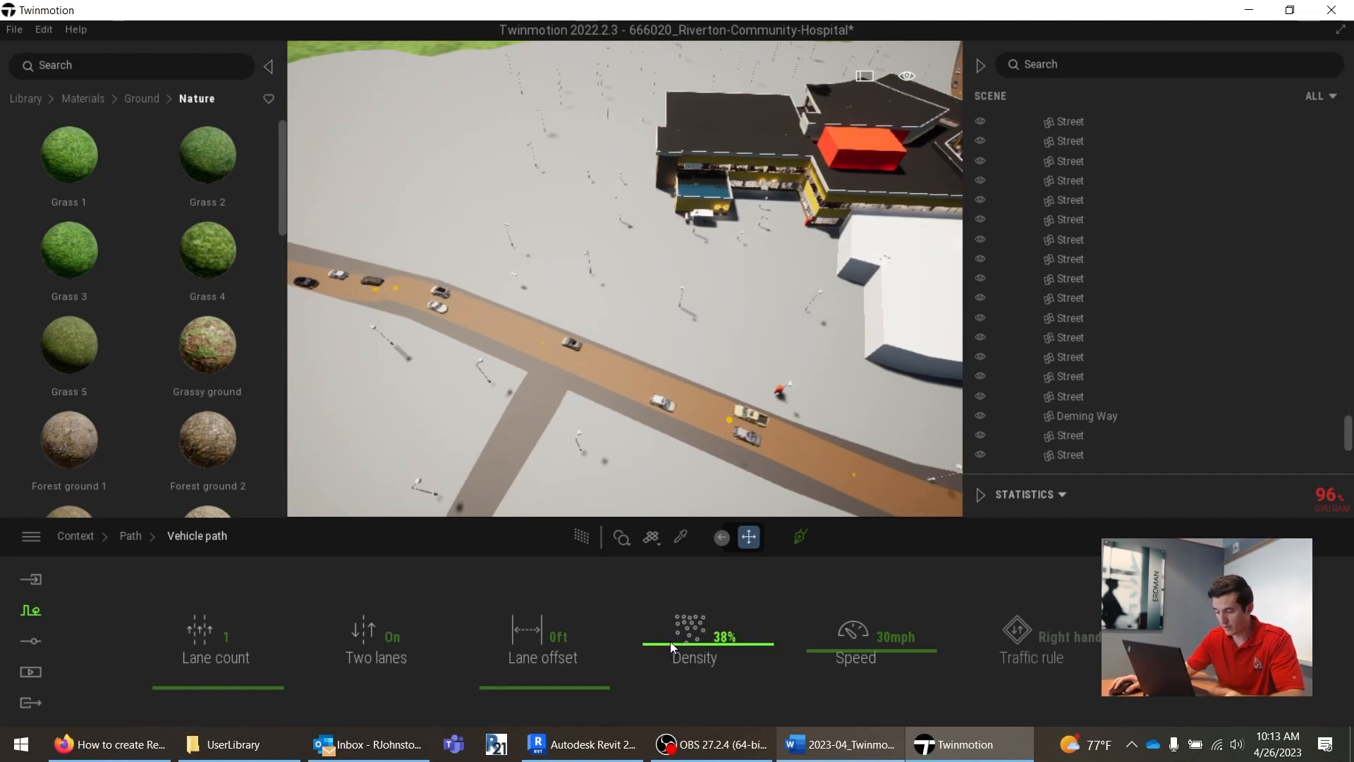
pyautogui.moveTo(670, 643); pyautogui.dragTo(682, 678)
pyautogui.moveTo(545, 426); pyautogui.dragTo(649, 359, button='right')
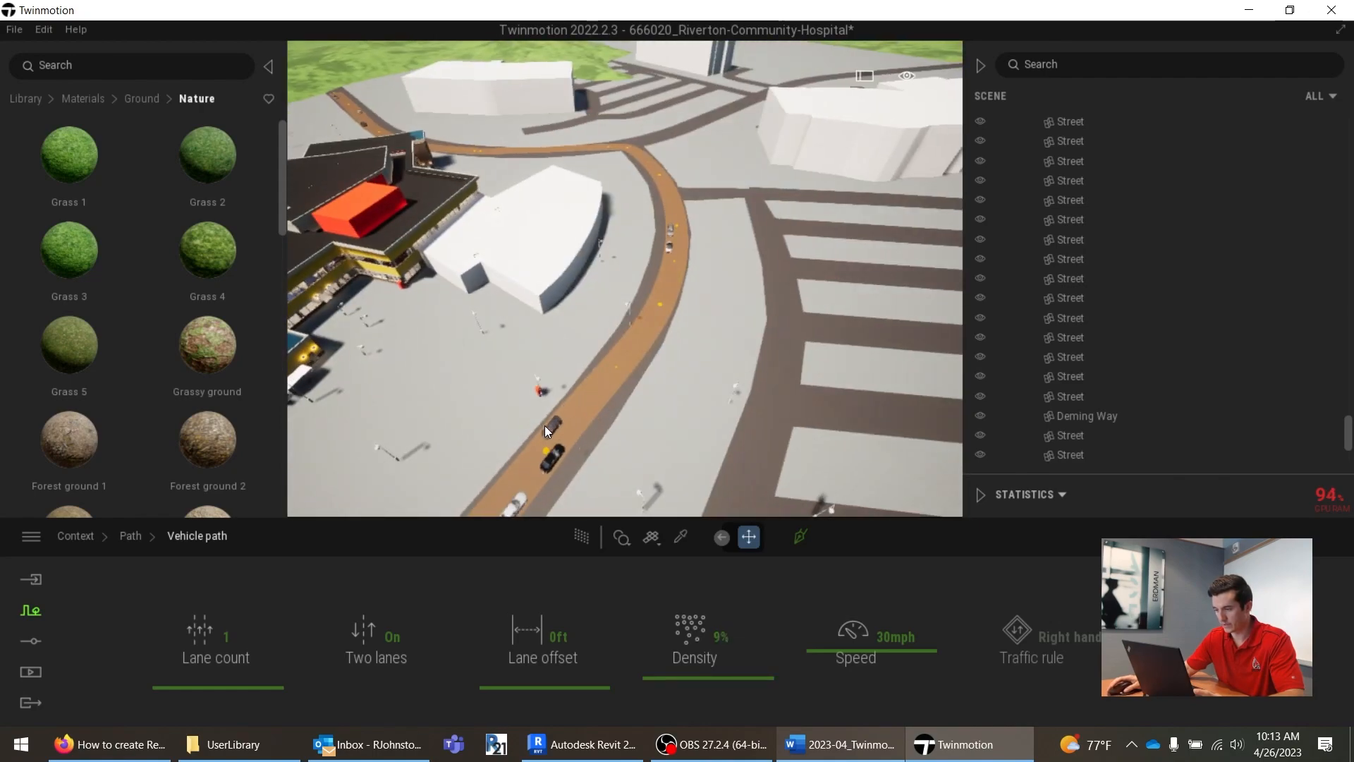
pyautogui.moveTo(545, 427); pyautogui.dragTo(396, 426, button='right')
pyautogui.scroll(-3, 570, 443)
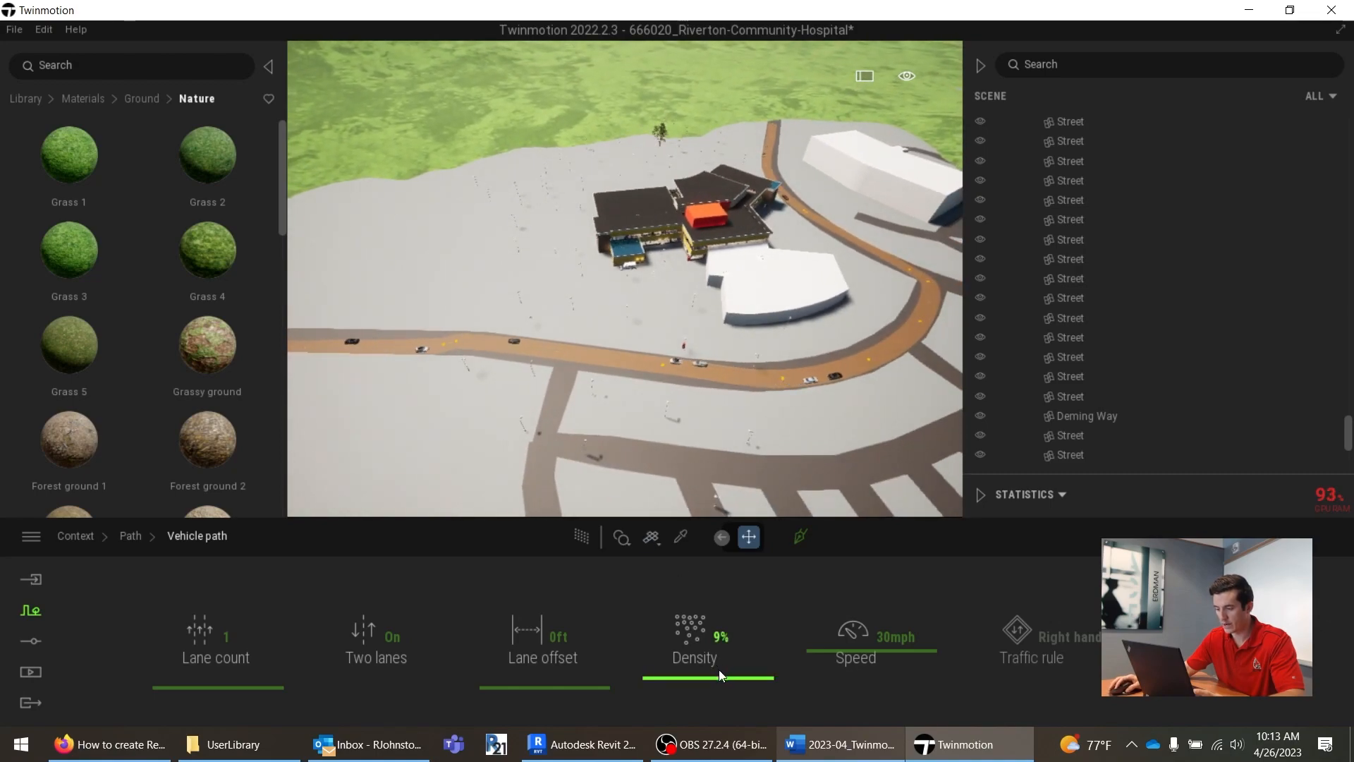
# Step: Try the vehicle path at 100% density and 89 mph, settling on 29% density and 31 mph
pyautogui.moveTo(722, 674); pyautogui.dragTo(717, 553)
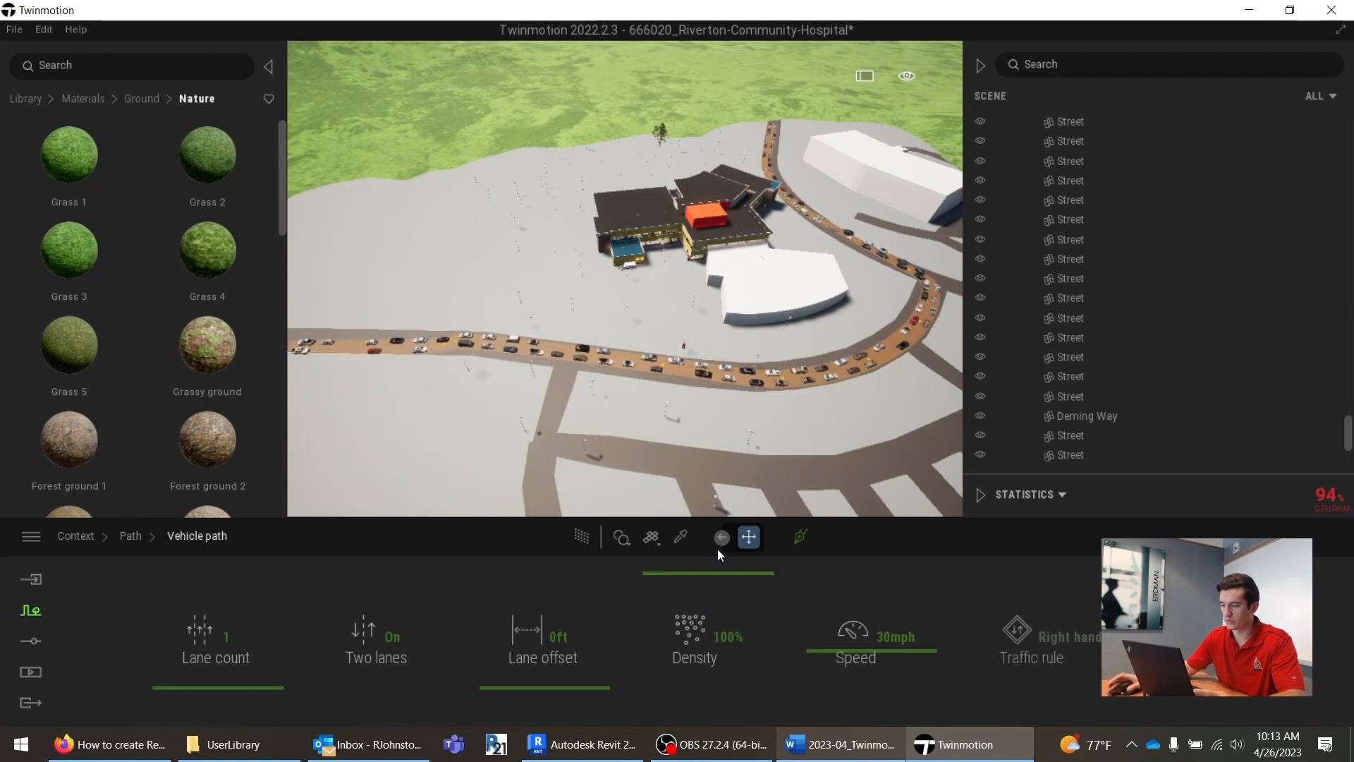
pyautogui.moveTo(704, 579); pyautogui.dragTo(707, 656)
pyautogui.moveTo(843, 649); pyautogui.dragTo(847, 577)
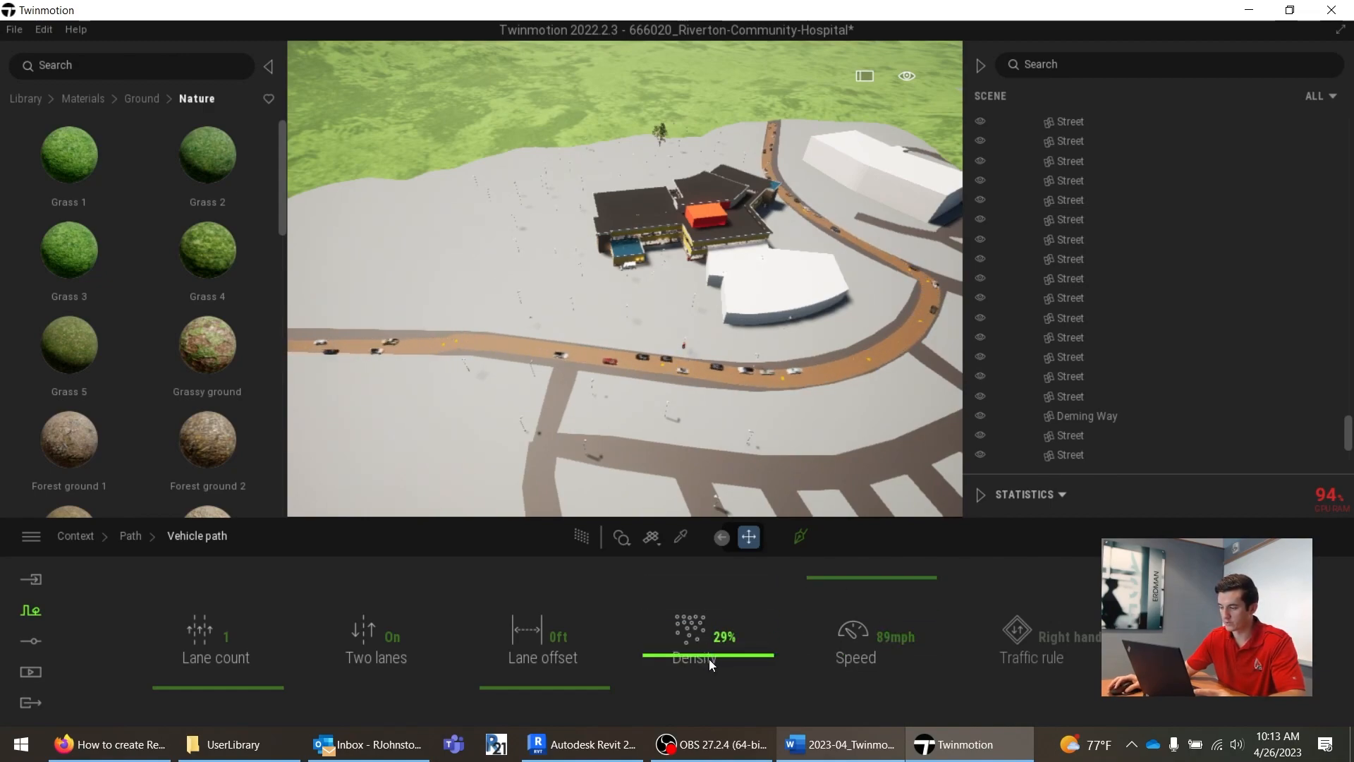
pyautogui.moveTo(853, 586); pyautogui.dragTo(857, 651)
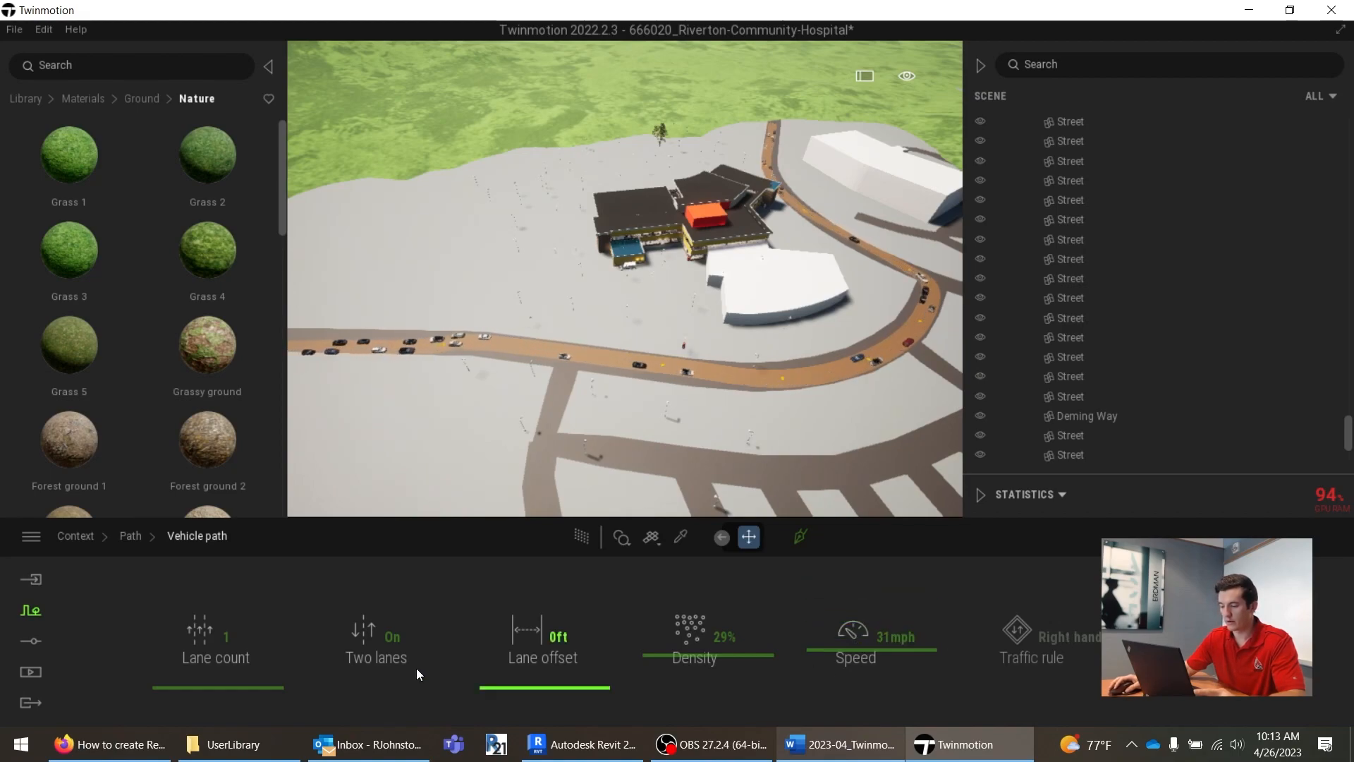
# Step: Draw a character path around the inner edge of the hospital courtyard, from beside the red block to the blue-roofed wing
pyautogui.click(129, 536)
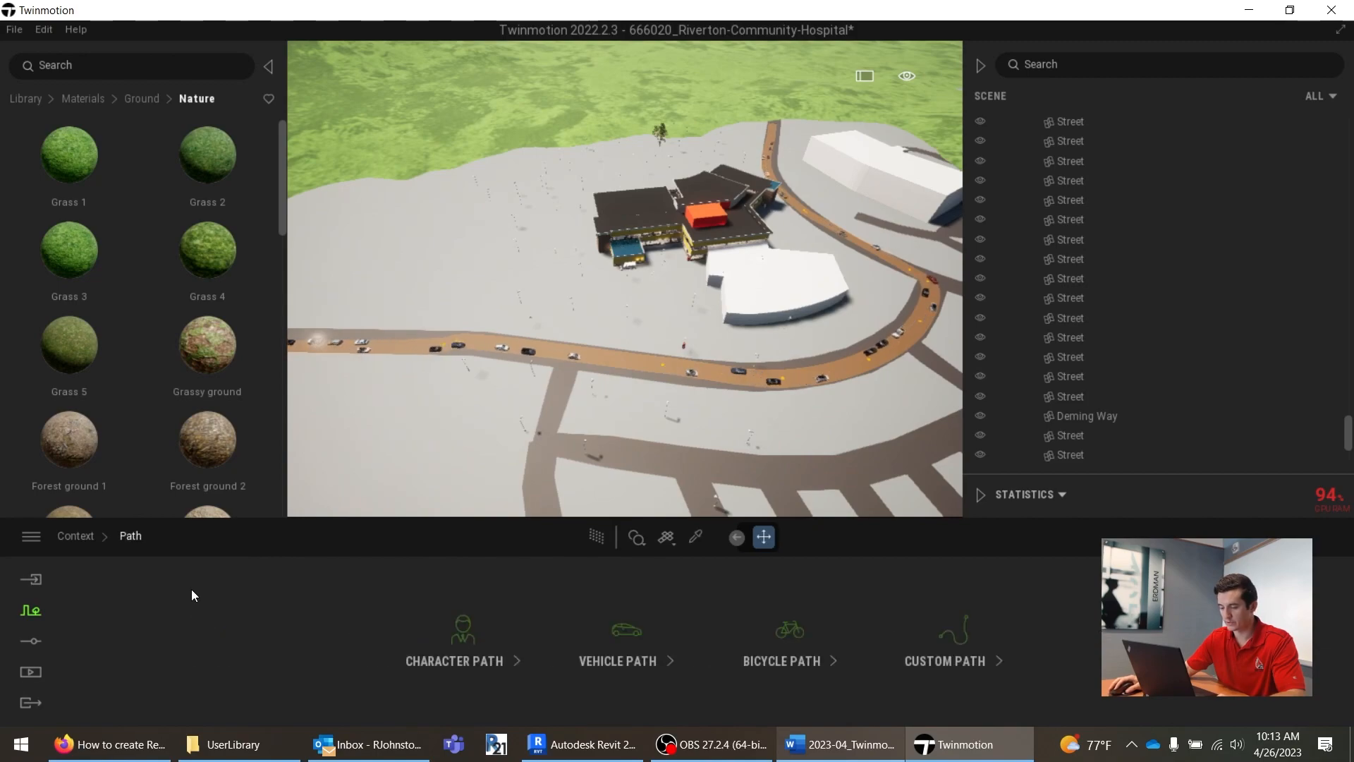
pyautogui.click(491, 656)
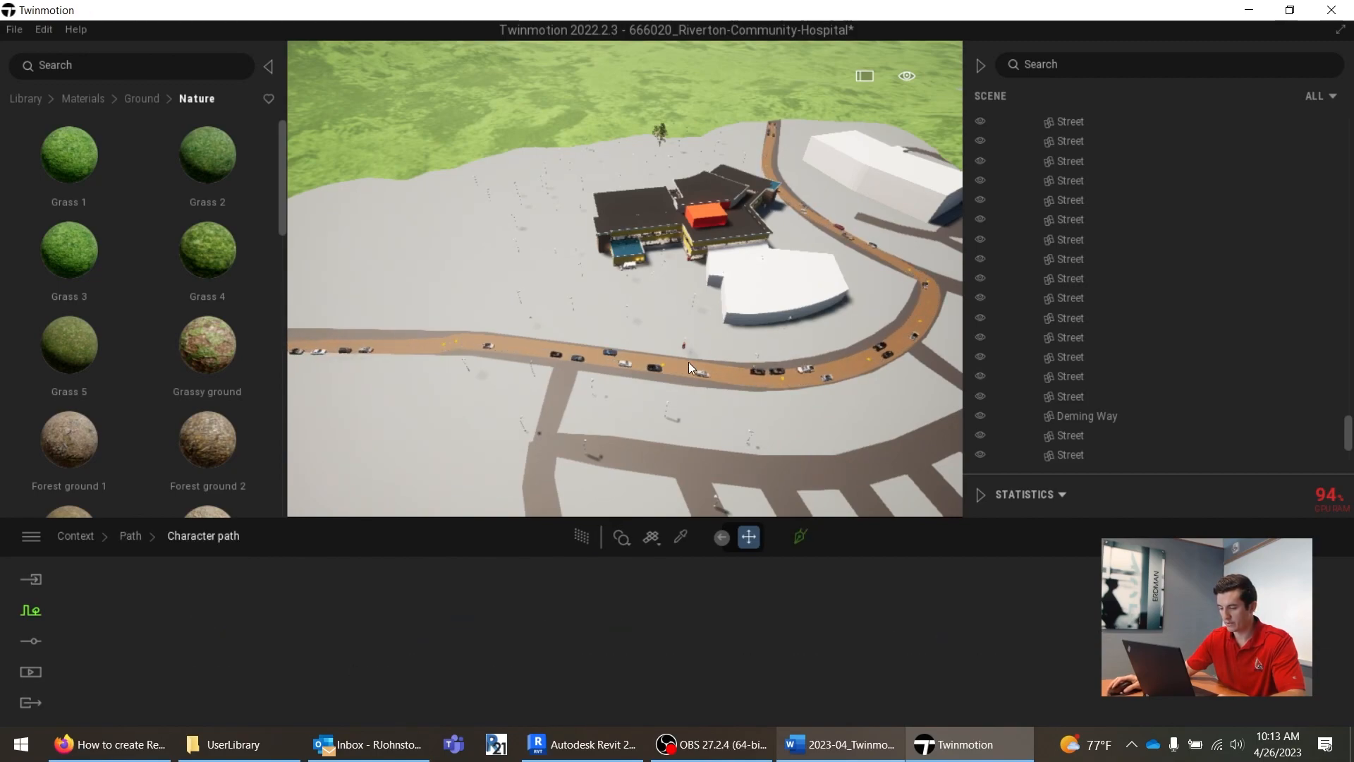
pyautogui.scroll(5, 656, 240)
pyautogui.scroll(8, 704, 190)
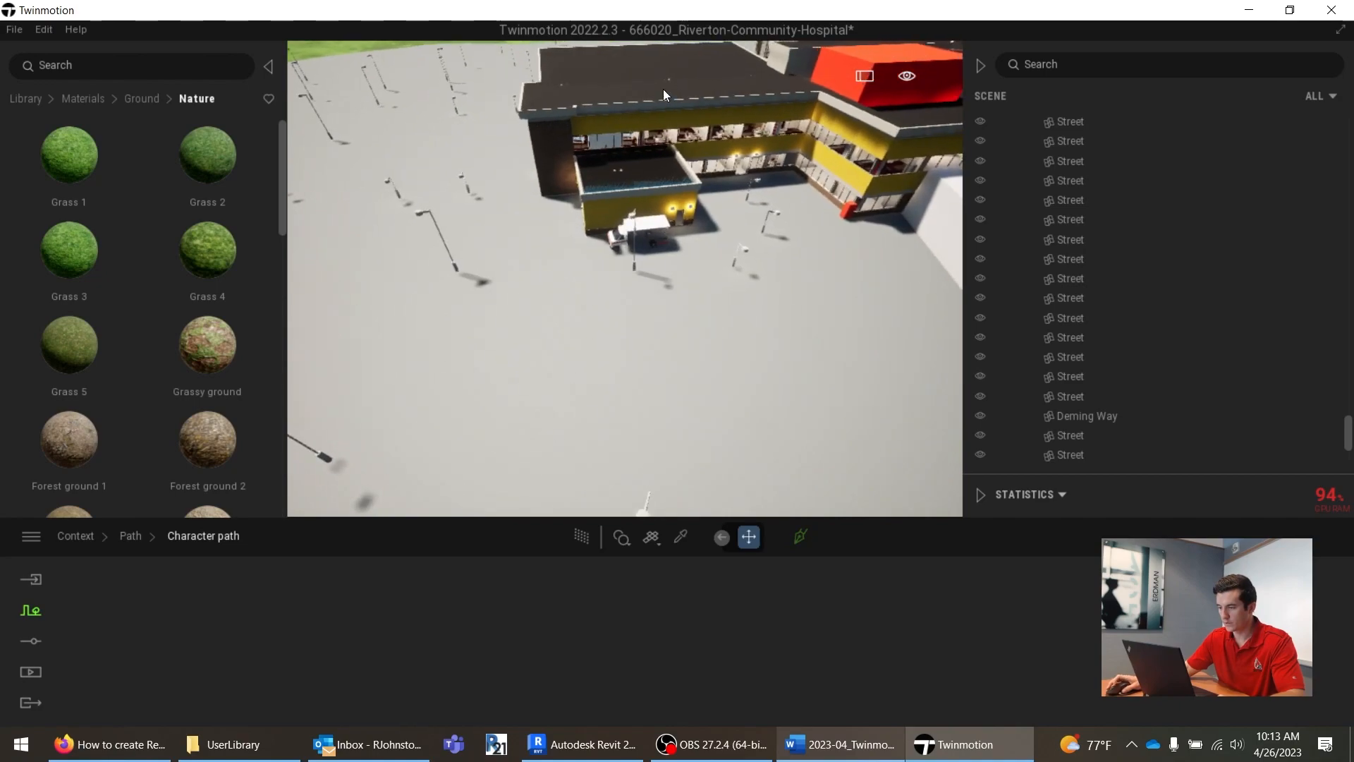
pyautogui.moveTo(826, 128); pyautogui.dragTo(755, 134, button='middle')
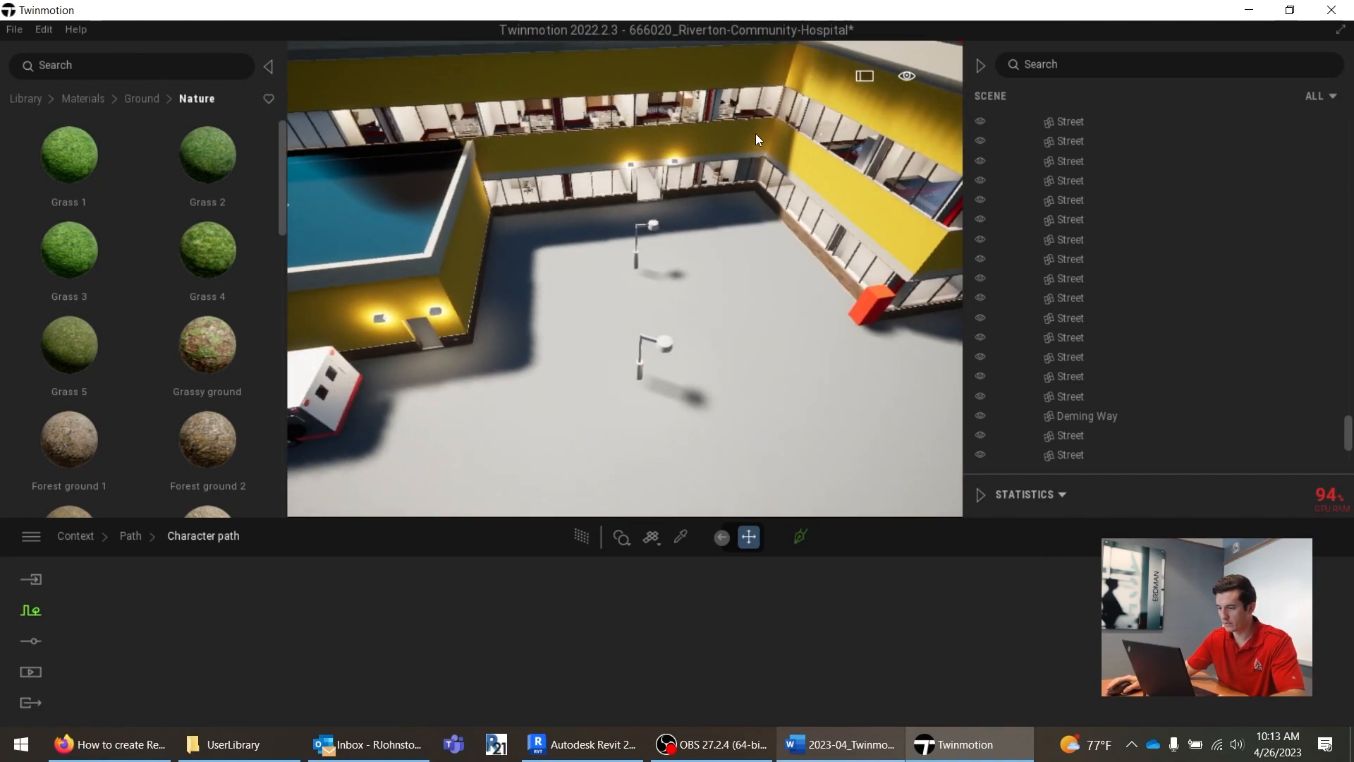
pyautogui.click(799, 537)
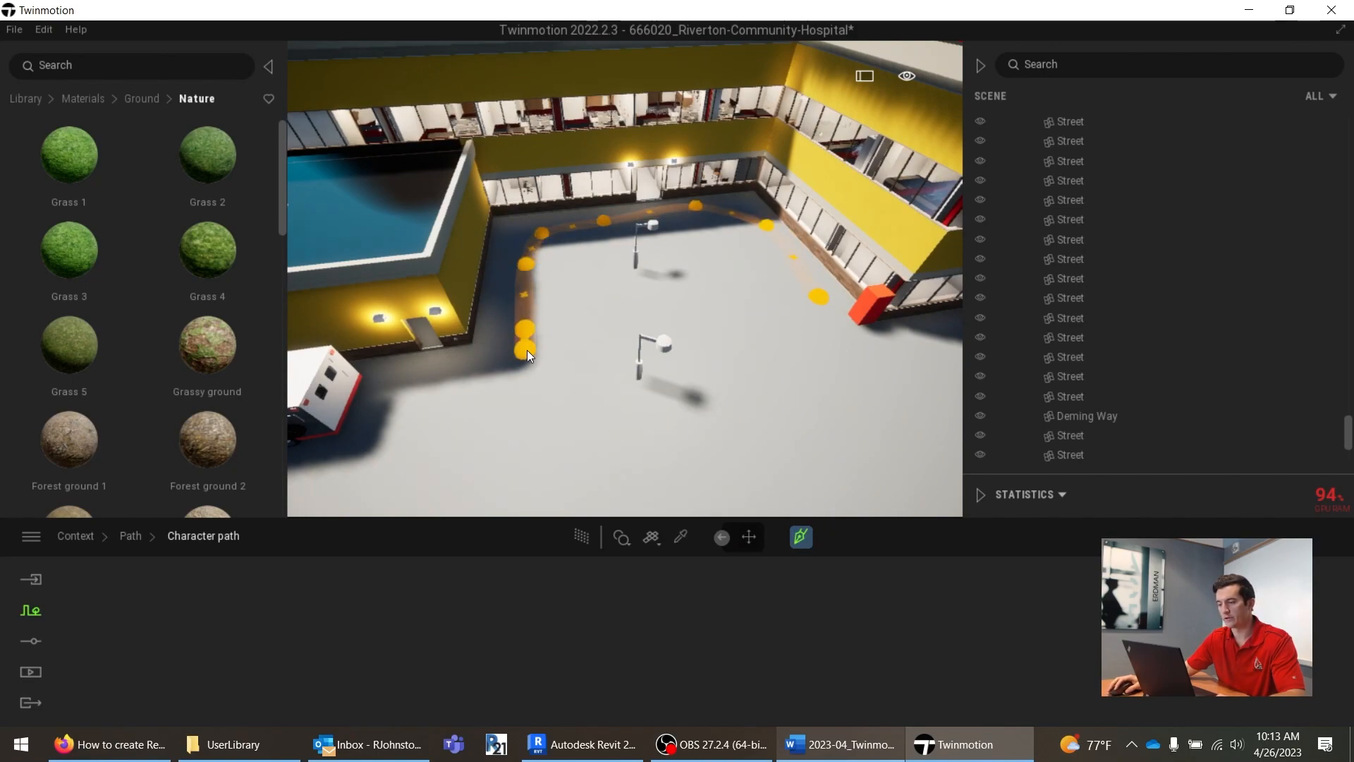
pyautogui.press('Escape')
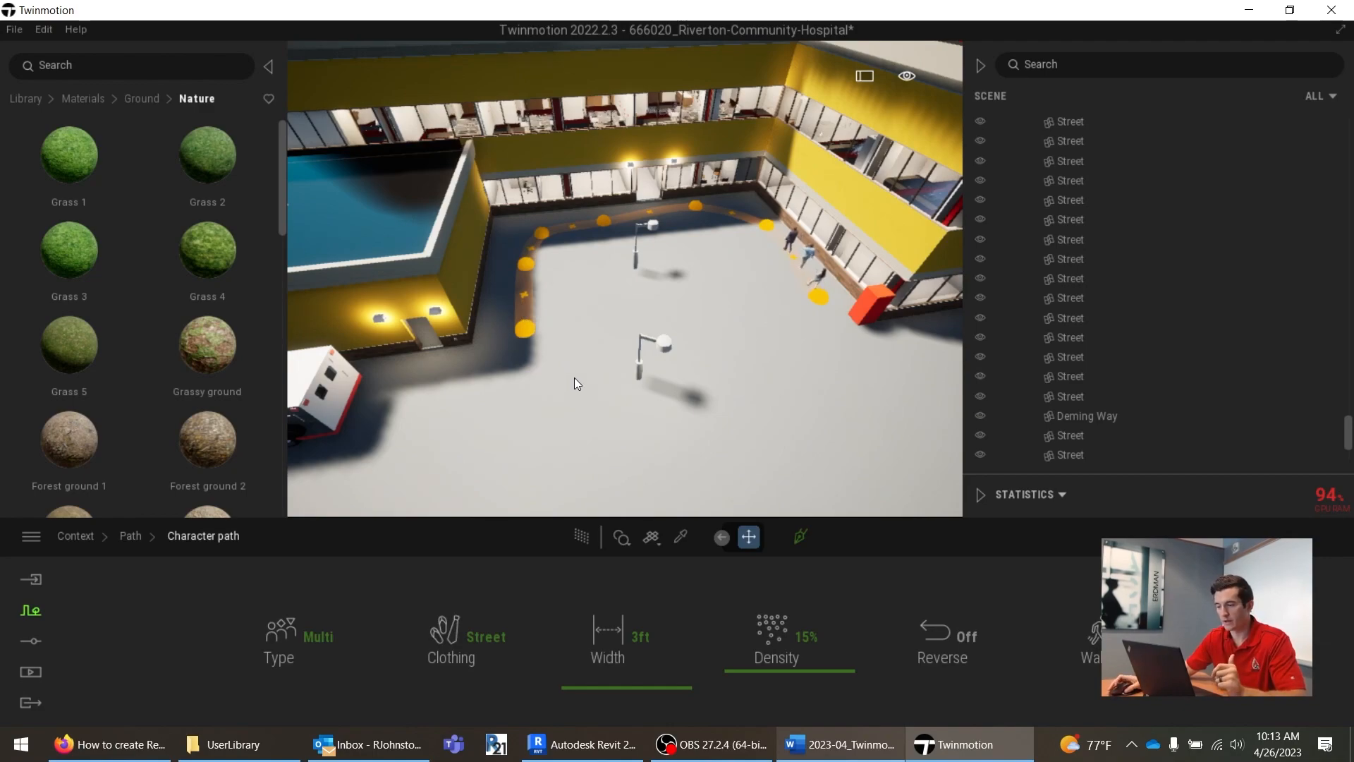
# Step: Try Office, Travel, Beach and Traditional Middle Eastern clothing on the courtyard character path, then return it to Street
pyautogui.scroll(3, 584, 341)
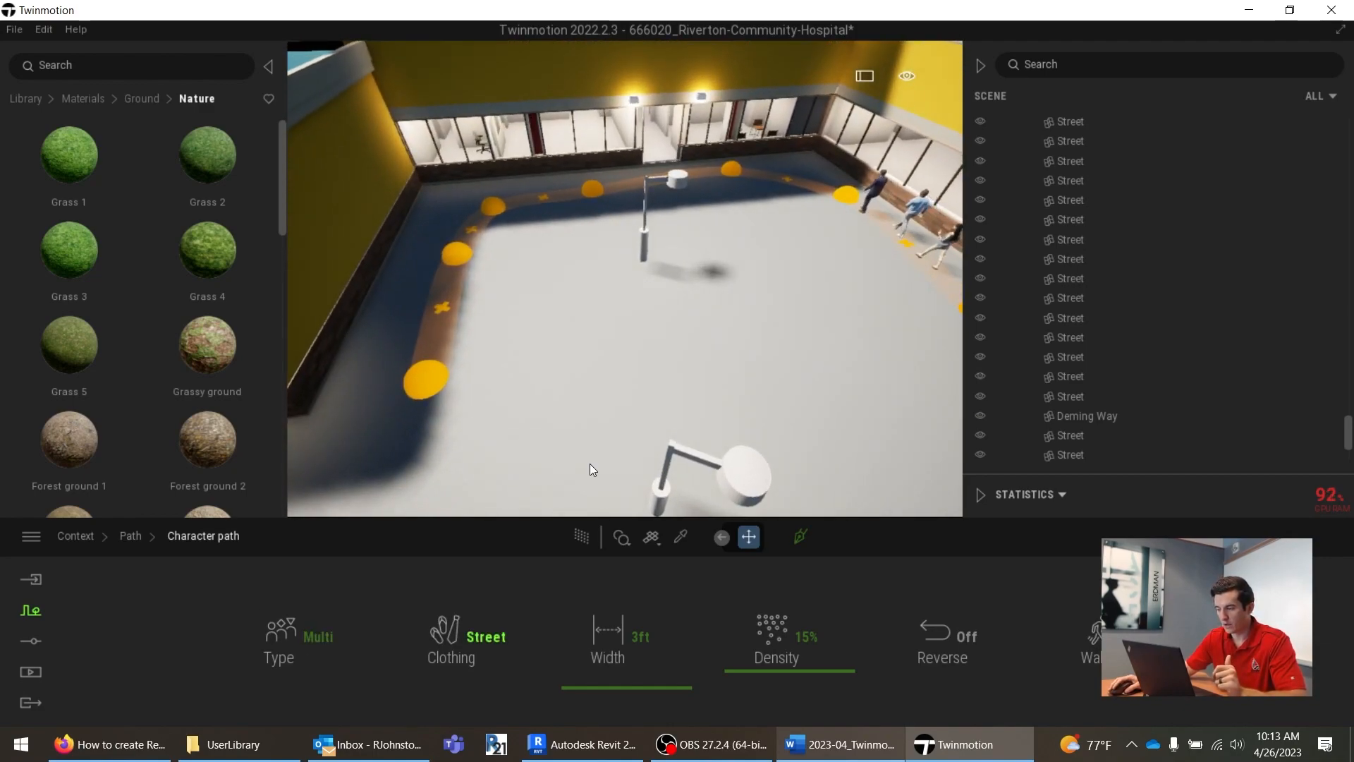
pyautogui.moveTo(840, 246)
pyautogui.mouseDown(button='right')
pyautogui.moveTo(748, 219)
pyautogui.moveTo(918, 233)
pyautogui.moveTo(839, 246)
pyautogui.mouseUp(button='right')
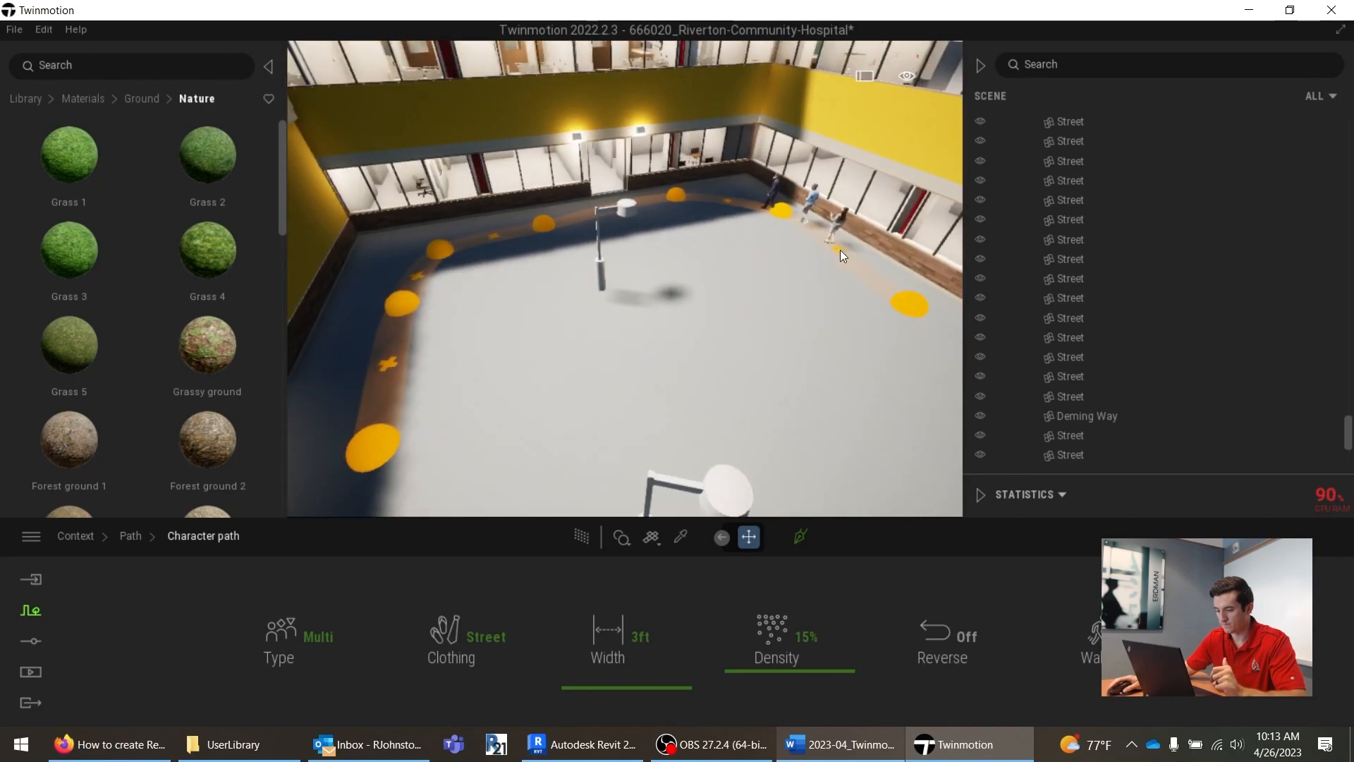
pyautogui.scroll(-2, 770, 347)
pyautogui.click(476, 635)
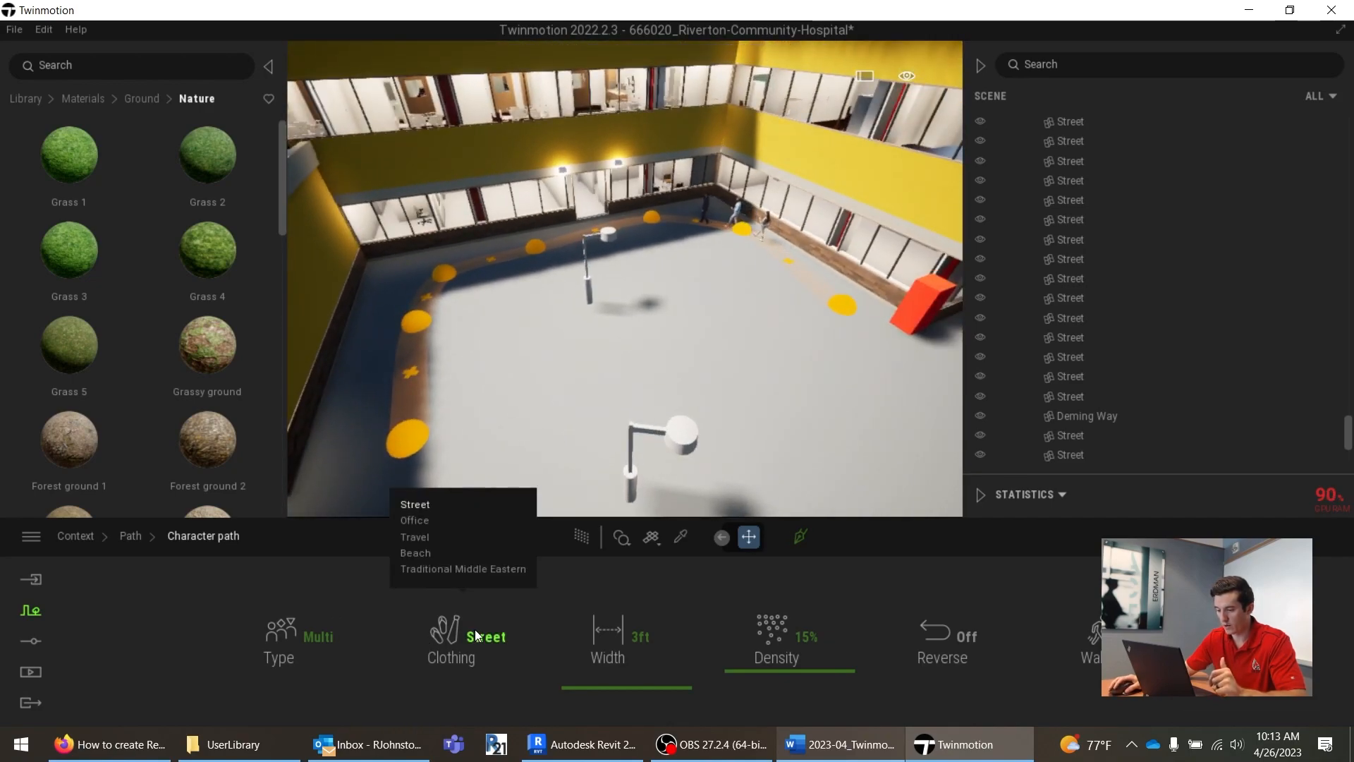
pyautogui.click(408, 520)
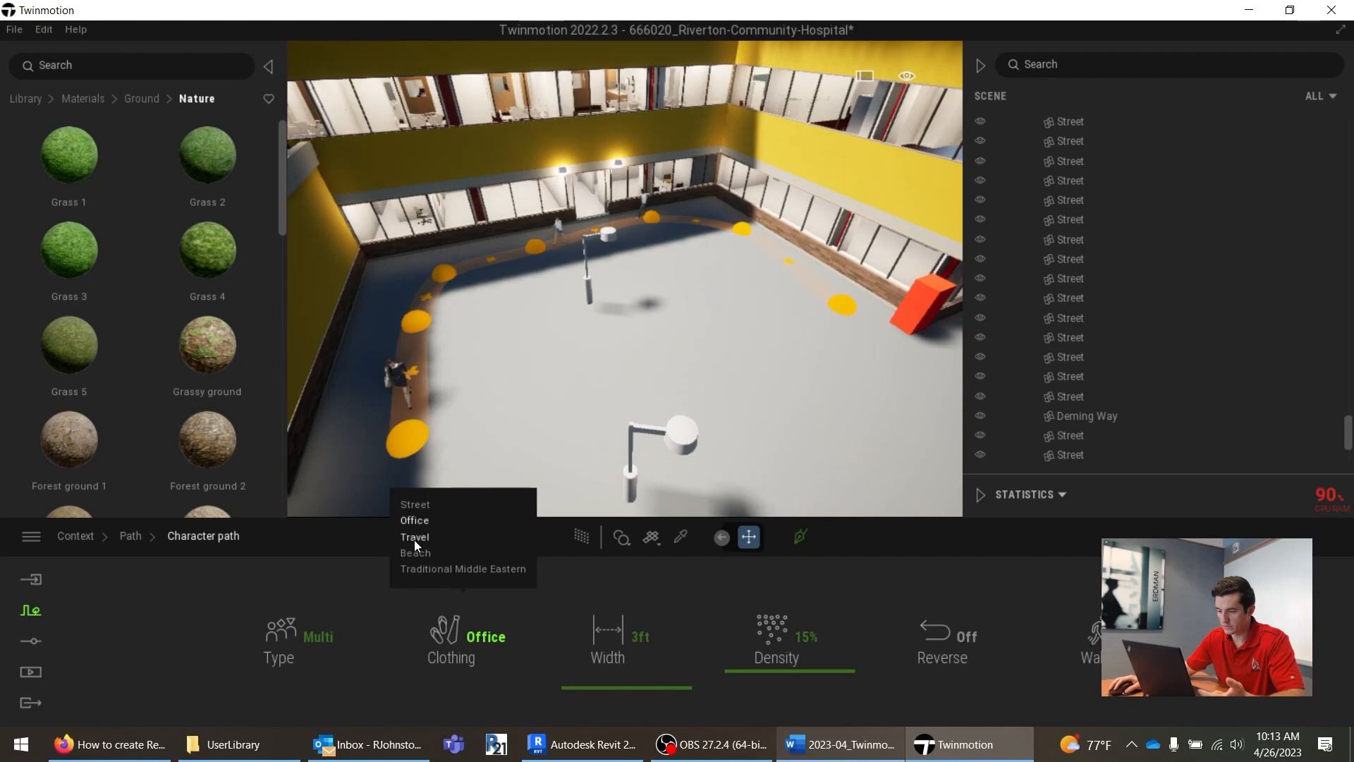
pyautogui.click(414, 538)
pyautogui.click(417, 556)
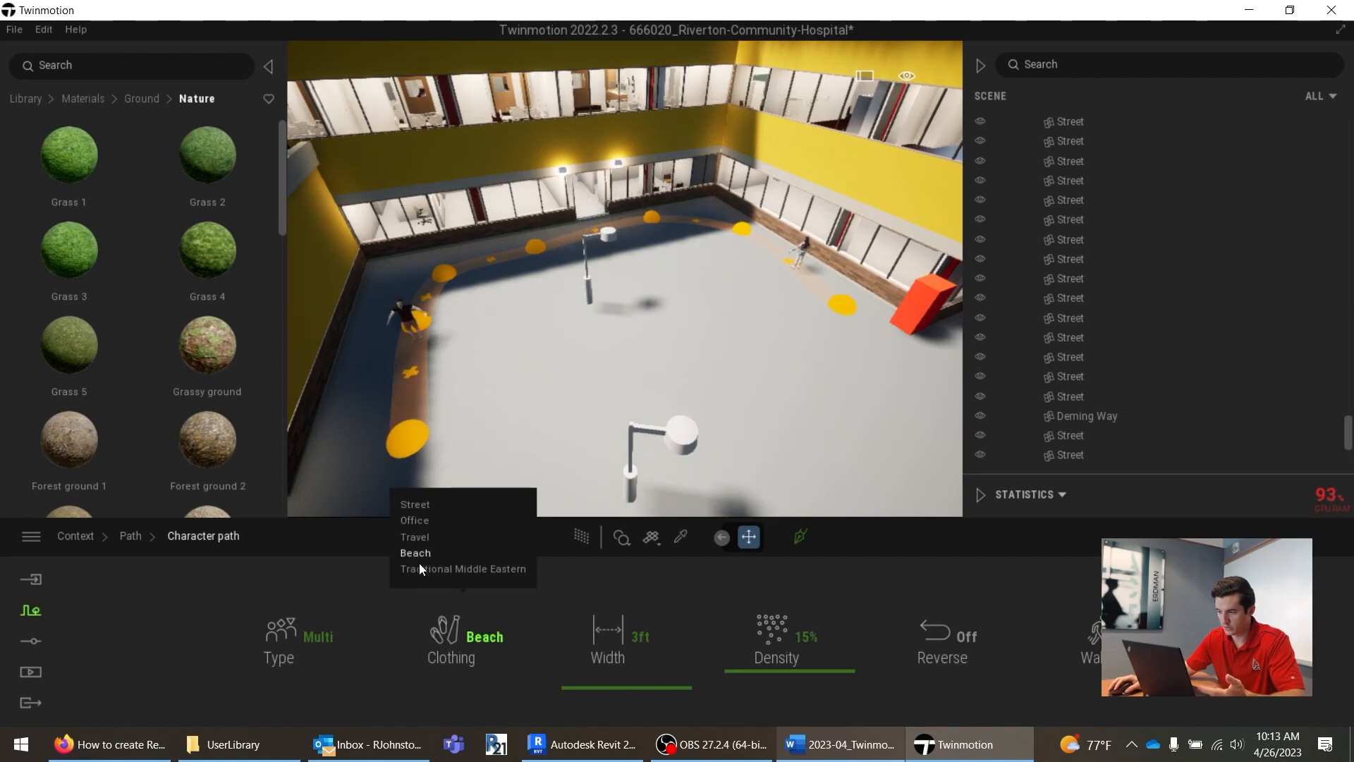
pyautogui.click(423, 570)
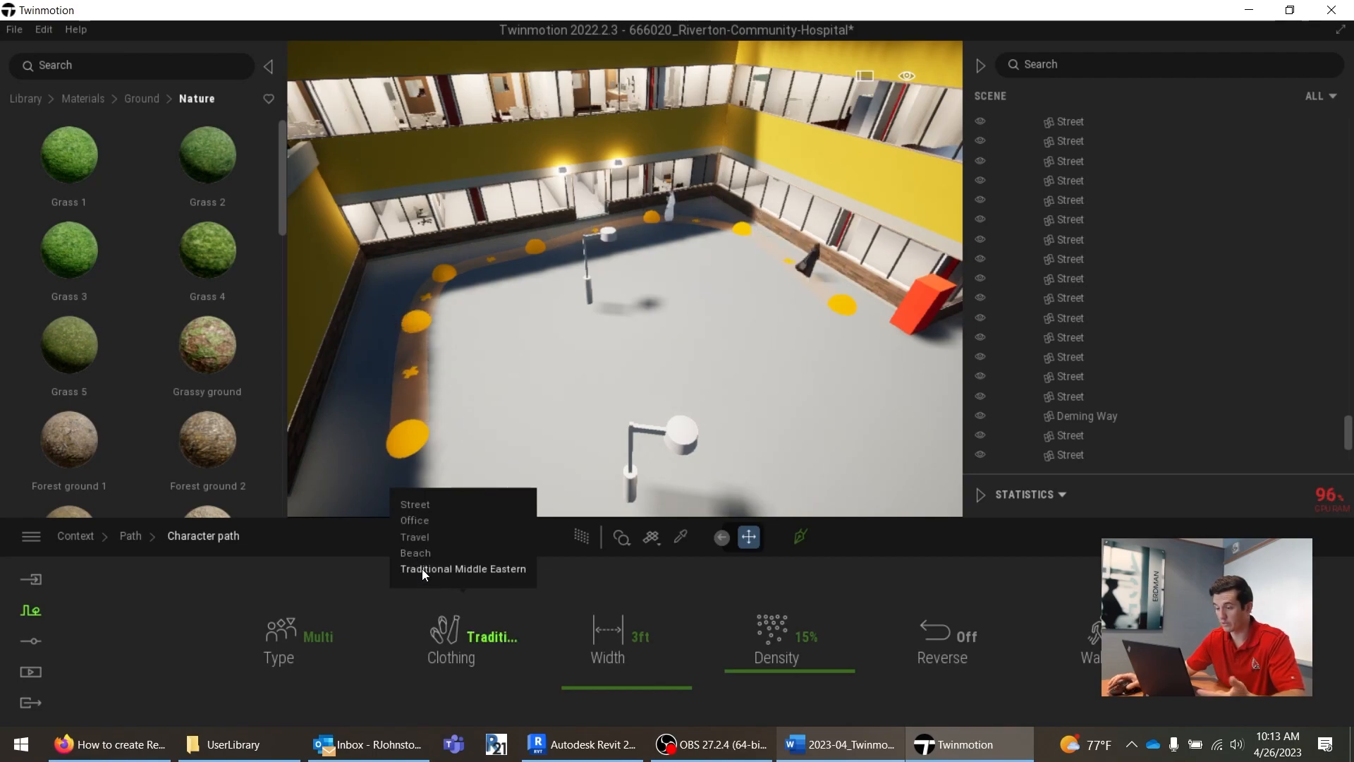
pyautogui.click(421, 505)
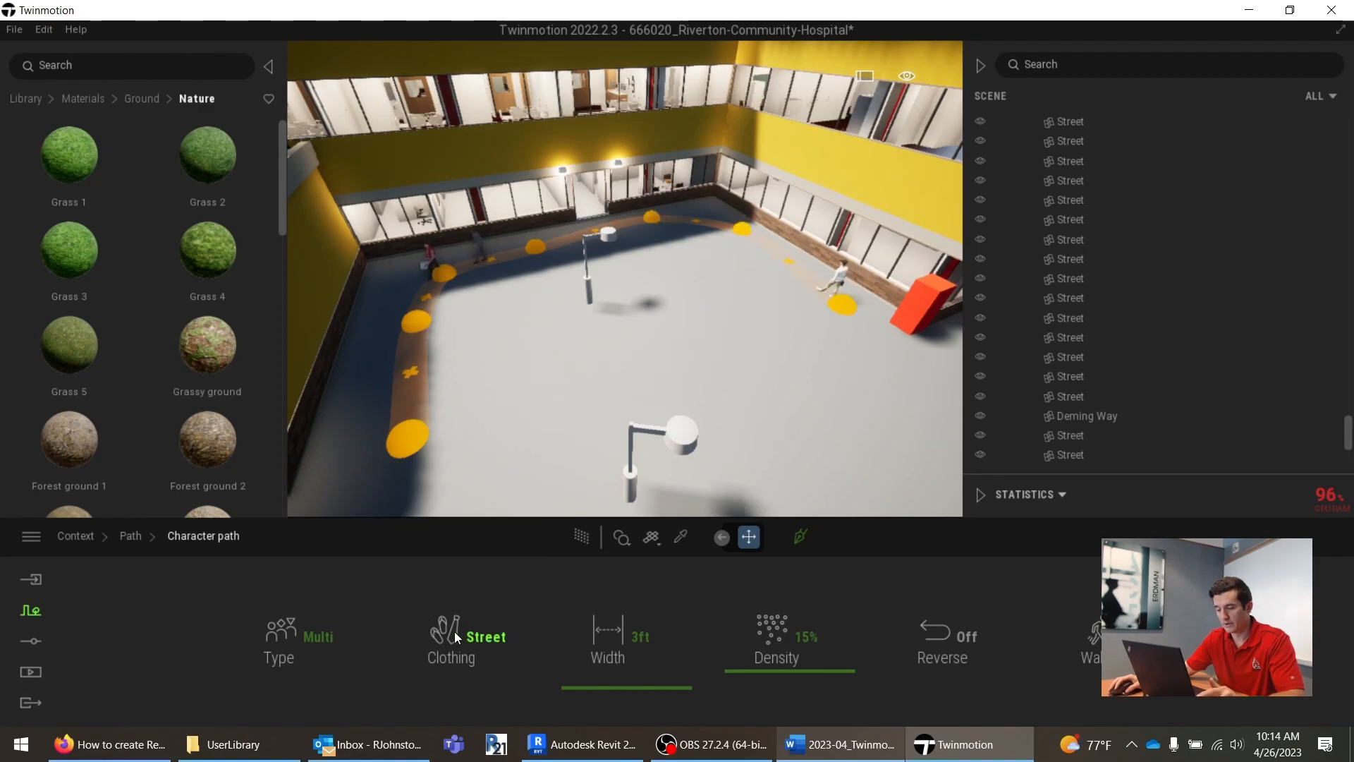
# Step: Widen the courtyard character path to 19 ft and finish editing it
pyautogui.moveTo(308, 639)
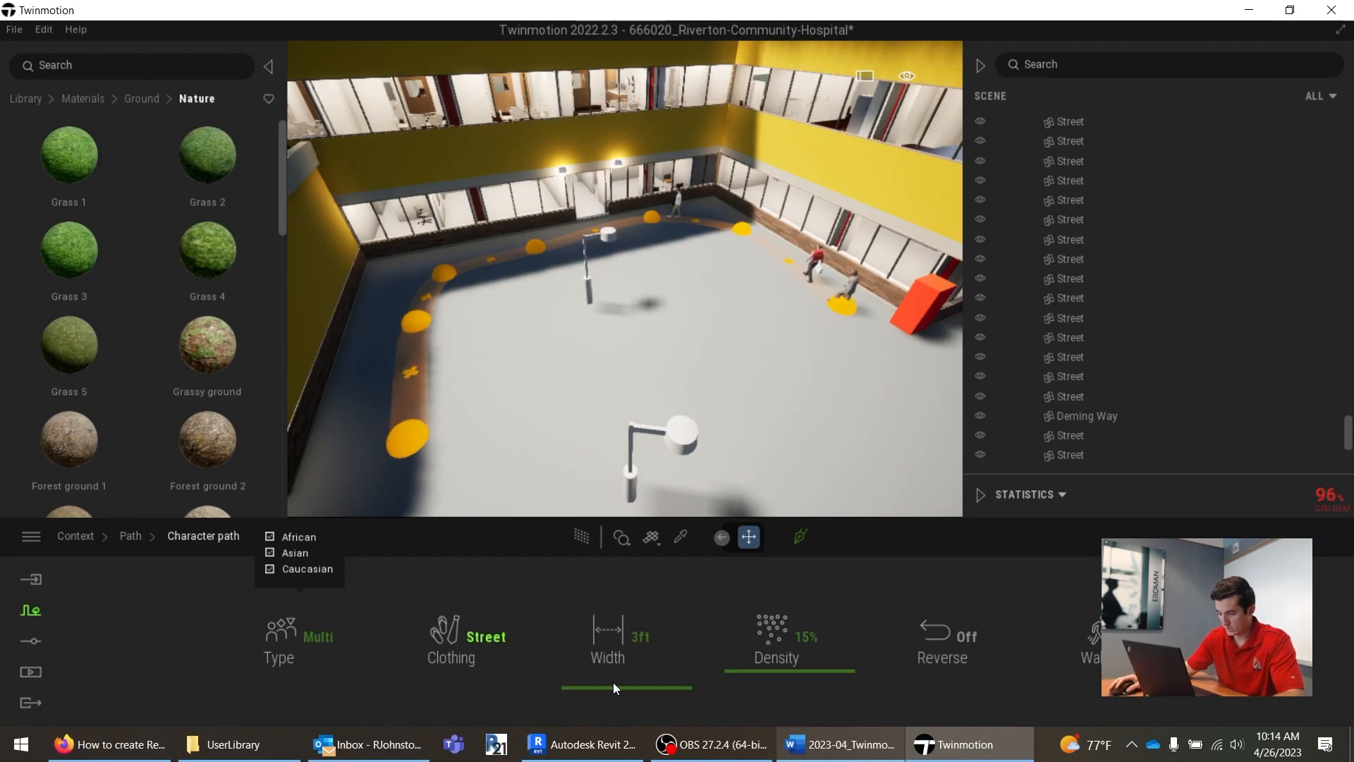
pyautogui.moveTo(684, 689); pyautogui.dragTo(677, 627)
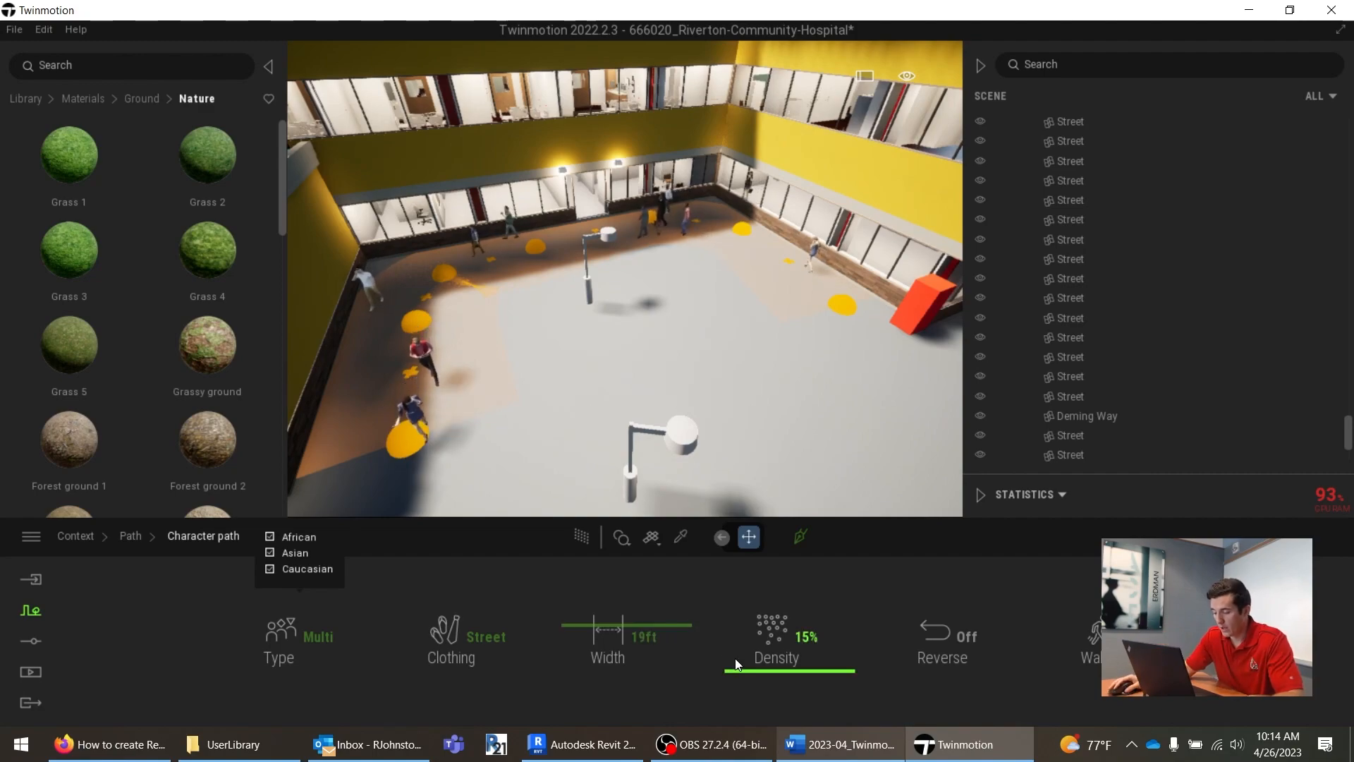
pyautogui.moveTo(753, 639)
pyautogui.mouseDown()
pyautogui.moveTo(755, 601)
pyautogui.moveTo(756, 639)
pyautogui.mouseUp()
pyautogui.click(919, 642)
pyautogui.click(938, 637)
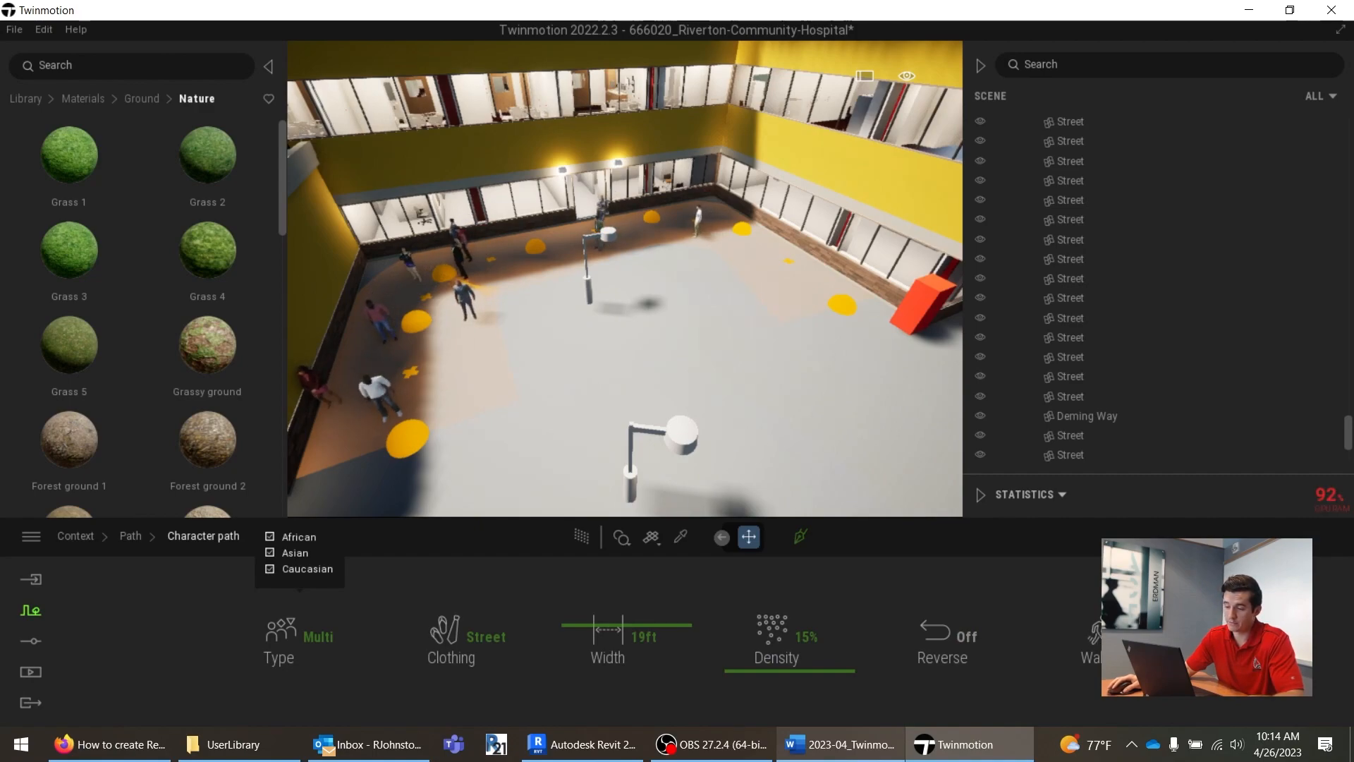
pyautogui.press('Escape')
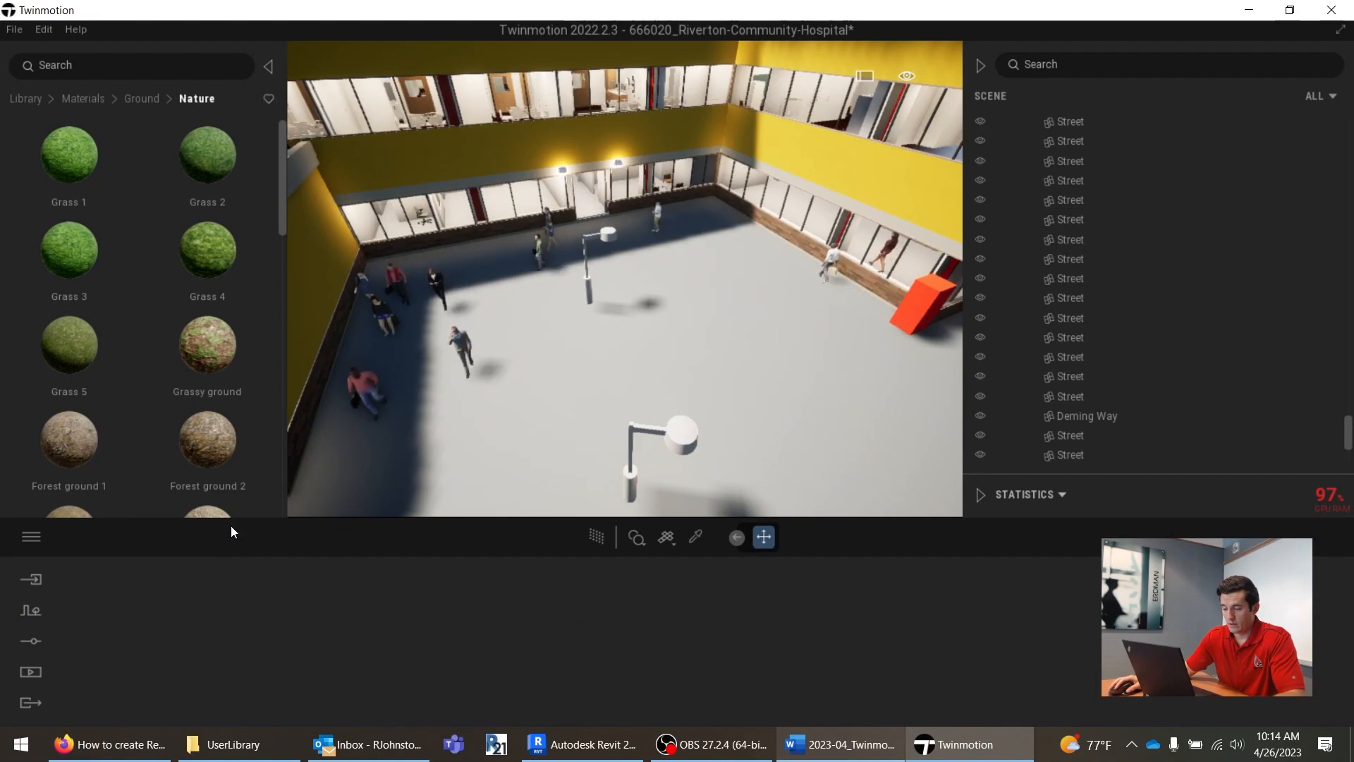
# Step: Check the training outline in Word, return to Twinmotion, and open Vegetation paint for the hospital site
pyautogui.hotkey('alt', 'Tab')
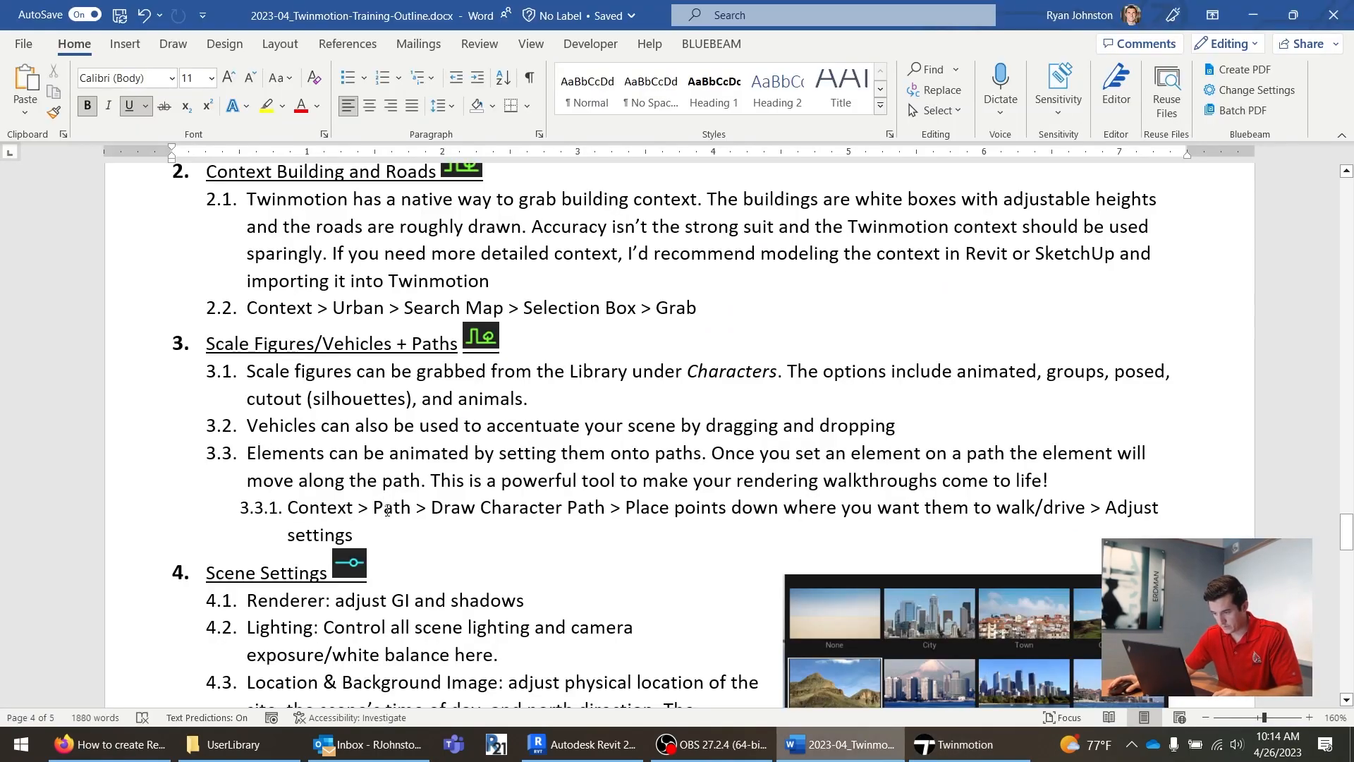
pyautogui.hotkey('alt', 'Tab')
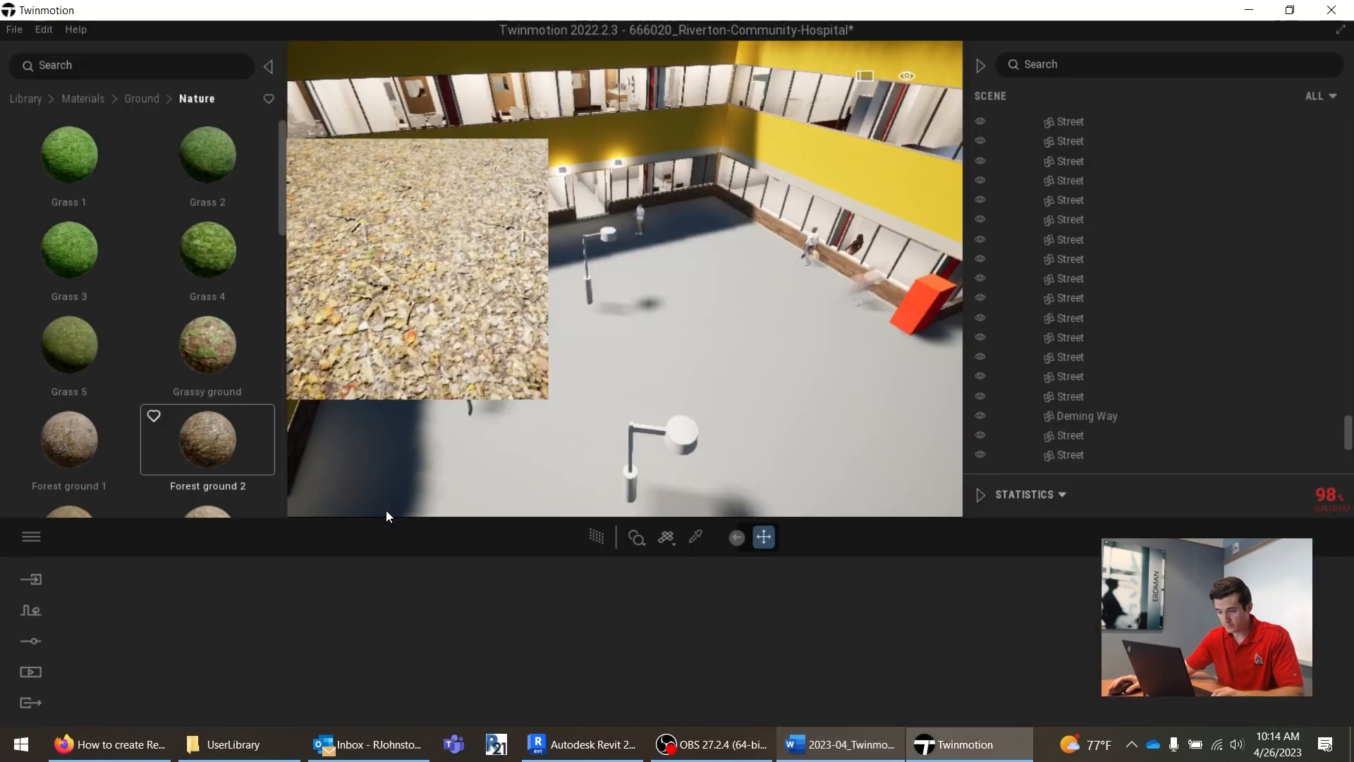
pyautogui.click(42, 601)
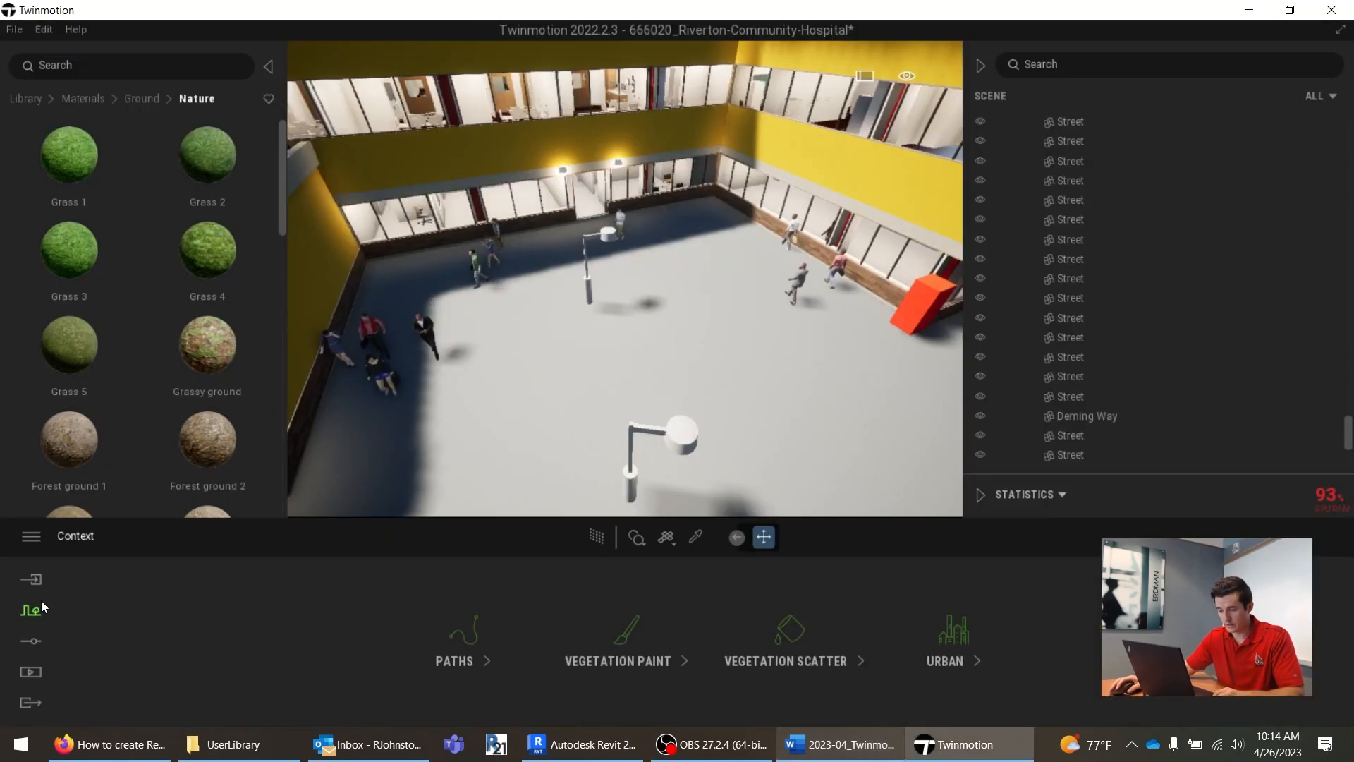
pyautogui.click(641, 654)
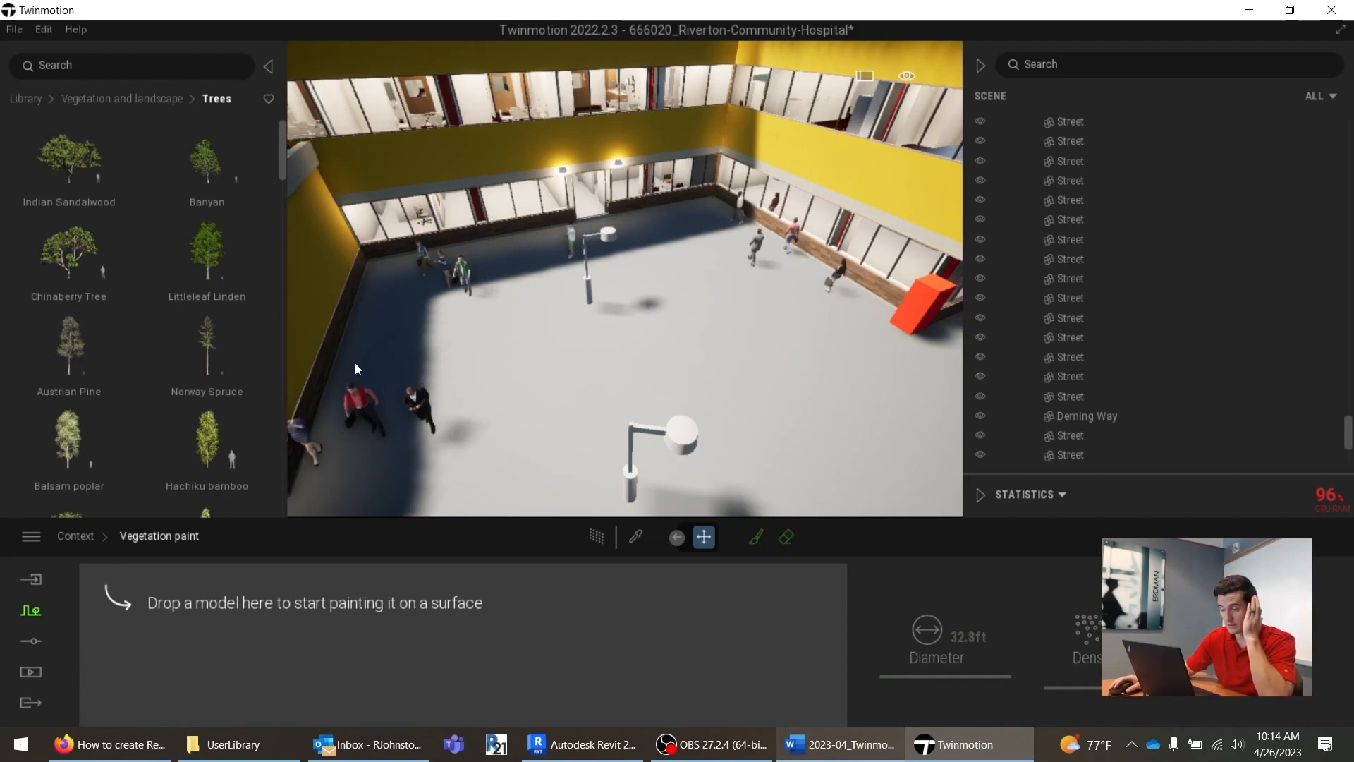
pyautogui.scroll(-5, 508, 387)
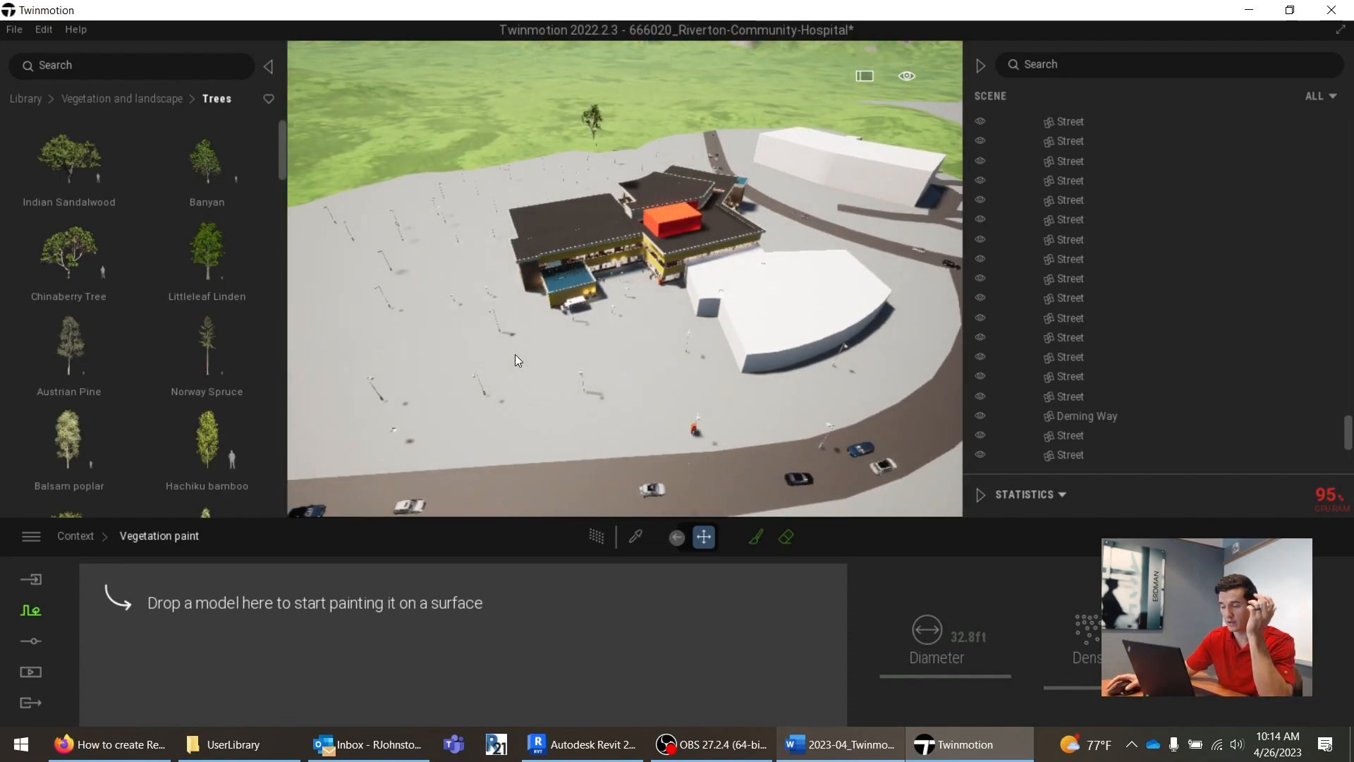
# Step: Add Austrian Pine, Japanese cedar and Italian Stone Pine to the vegetation paint palette
pyautogui.moveTo(193, 171)
pyautogui.moveTo(86, 330)
pyautogui.moveTo(87, 331)
pyautogui.mouseDown()
pyautogui.moveTo(266, 505)
pyautogui.moveTo(273, 629)
pyautogui.moveTo(253, 613)
pyautogui.mouseUp()
pyautogui.moveTo(206, 362)
pyautogui.moveTo(210, 433)
pyautogui.mouseDown()
pyautogui.moveTo(233, 443)
pyautogui.moveTo(353, 638)
pyautogui.moveTo(295, 611)
pyautogui.mouseUp()
pyautogui.scroll(-1, 196, 475)
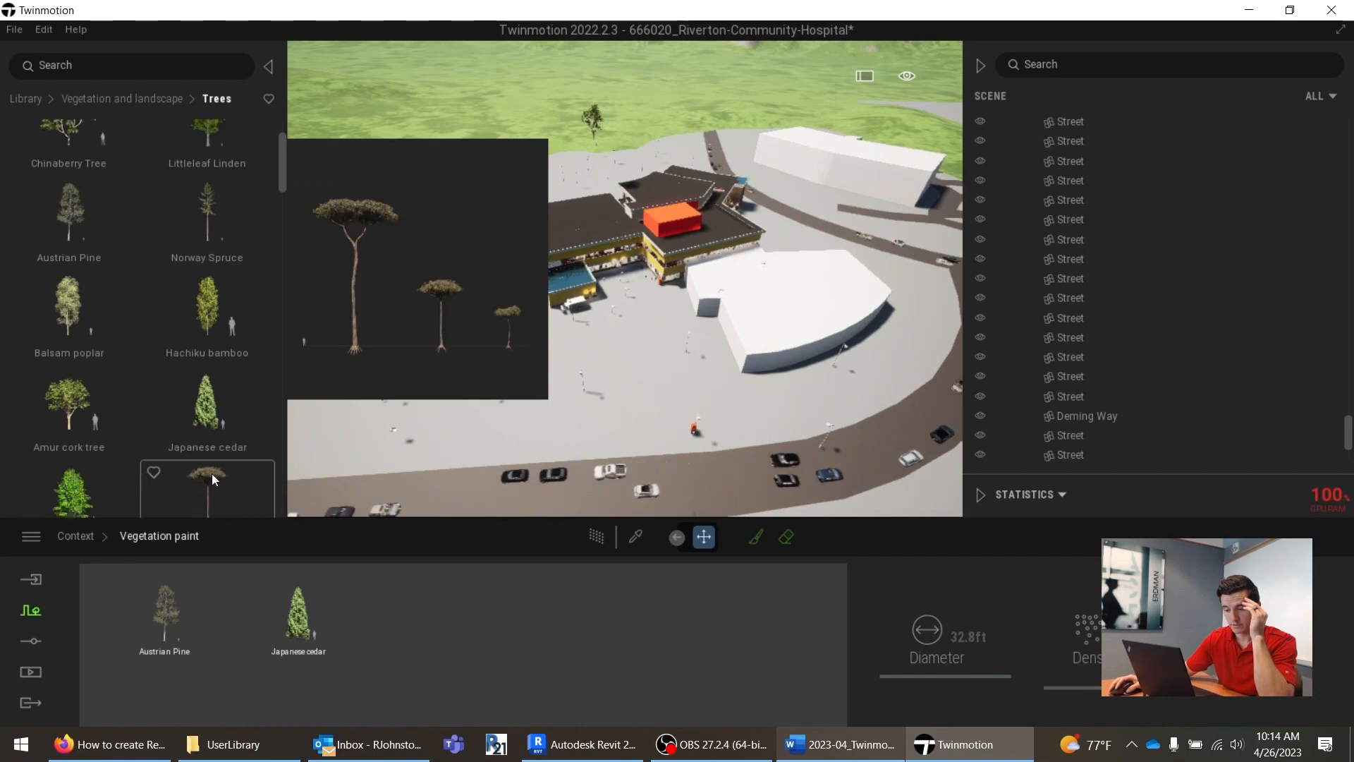
pyautogui.moveTo(377, 639)
pyautogui.mouseDown()
pyautogui.moveTo(388, 642)
pyautogui.moveTo(381, 630)
pyautogui.mouseUp()
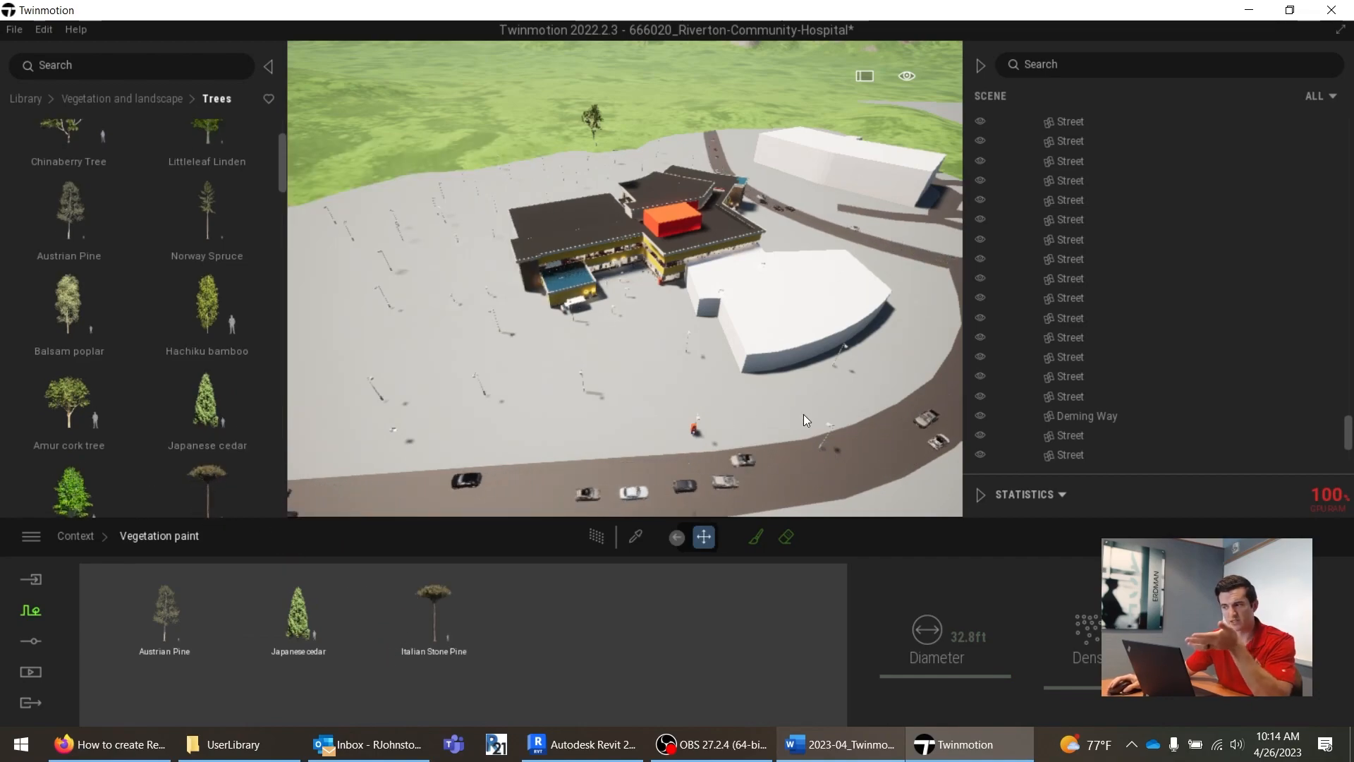
# Step: Set the brush diameter to 224.3 ft and paint the three trees over the open ground between the road, the hospital and the hillside
pyautogui.moveTo(803, 413); pyautogui.dragTo(770, 404, button='right')
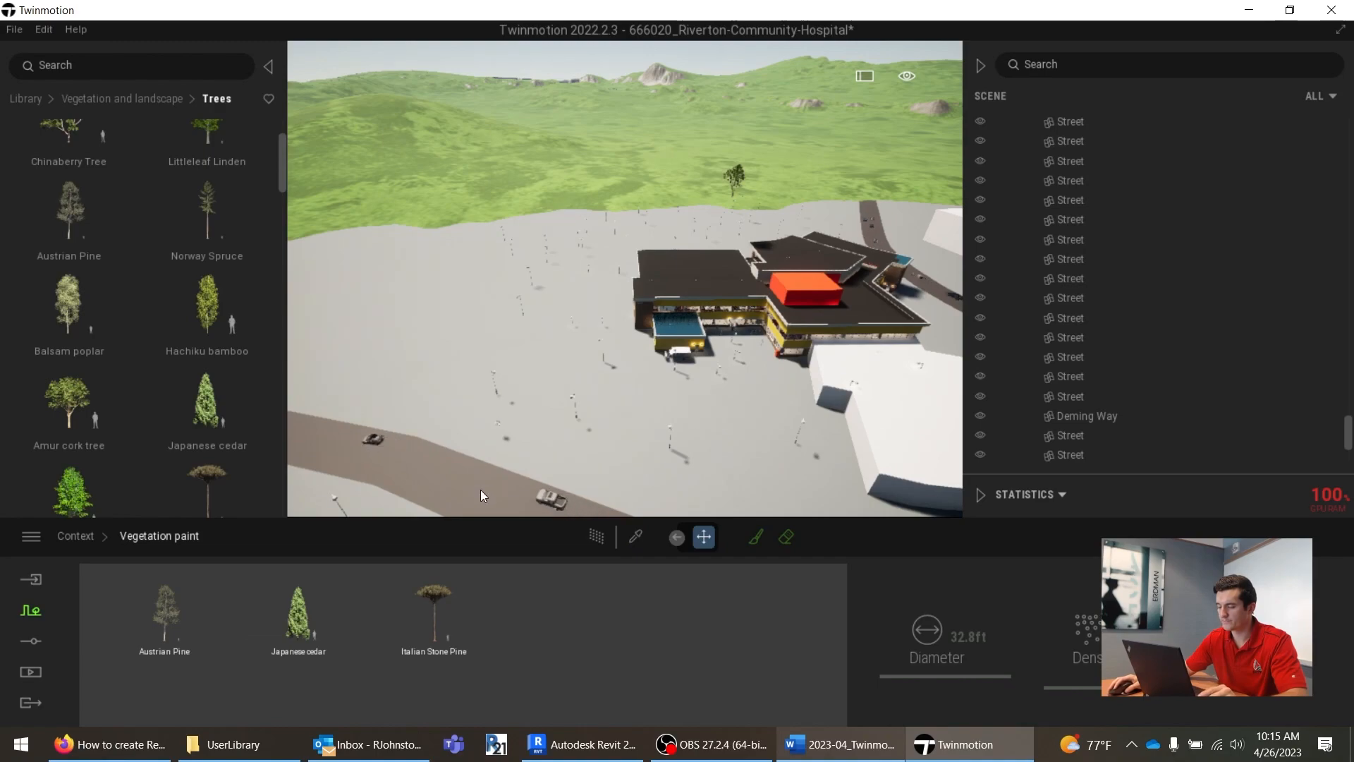
pyautogui.moveTo(512, 426); pyautogui.dragTo(505, 428, button='right')
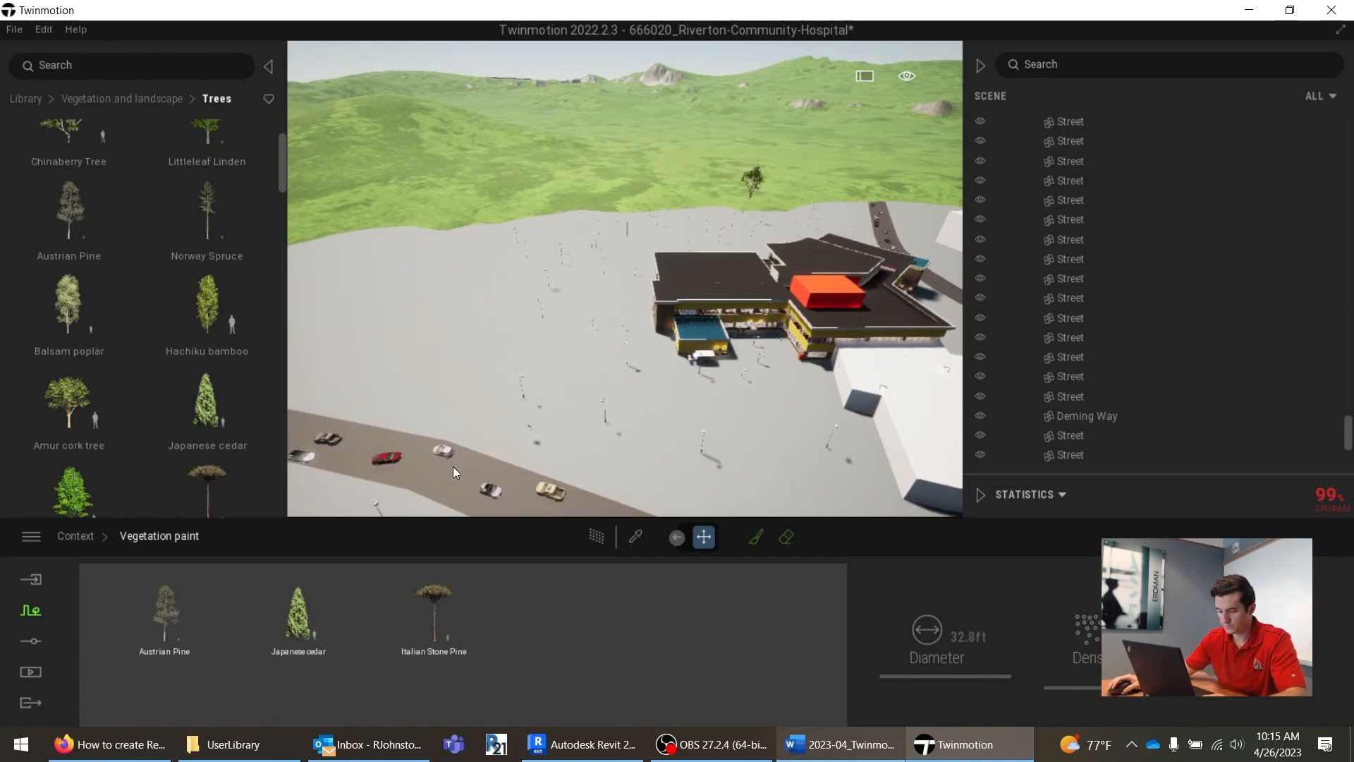
pyautogui.click(754, 541)
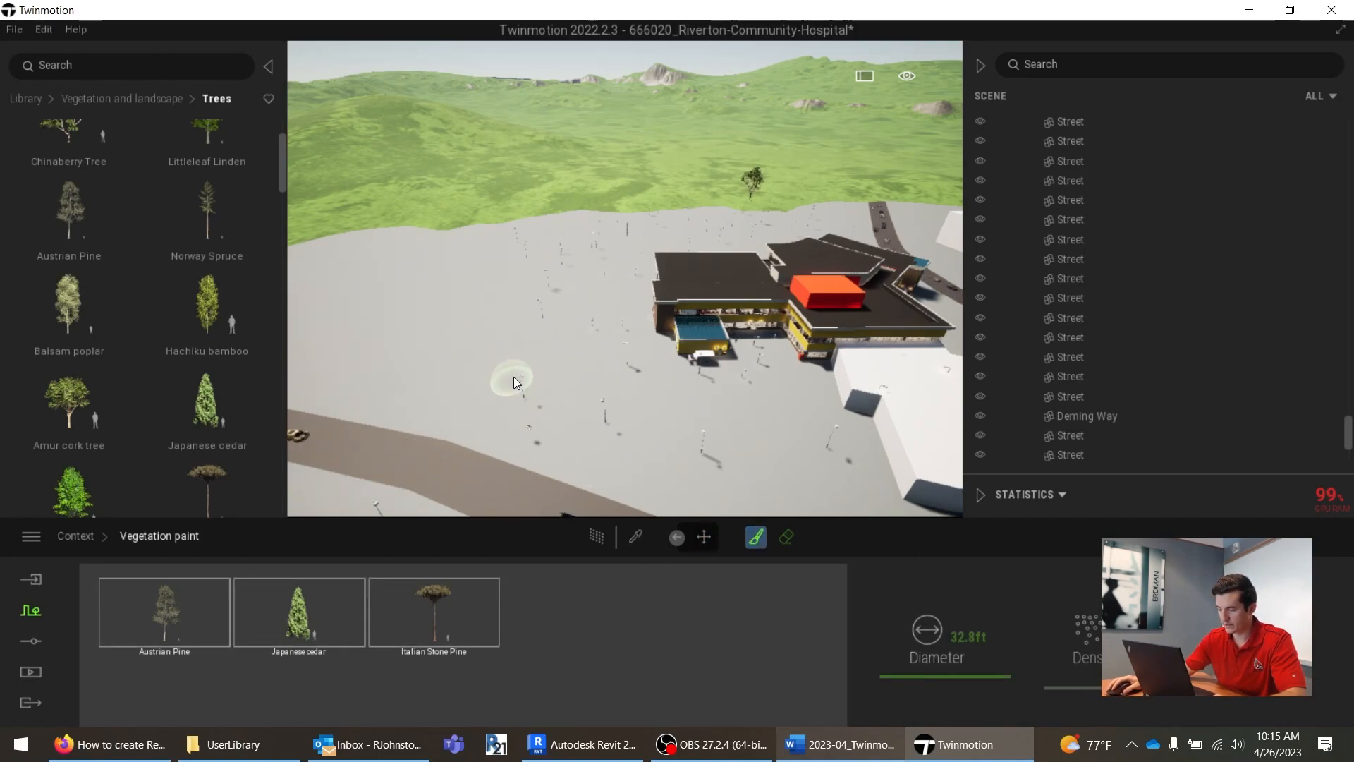
pyautogui.moveTo(934, 671); pyautogui.dragTo(934, 607)
pyautogui.moveTo(444, 340)
pyautogui.mouseDown()
pyautogui.moveTo(463, 300)
pyautogui.moveTo(491, 294)
pyautogui.moveTo(530, 326)
pyautogui.moveTo(531, 238)
pyautogui.moveTo(559, 208)
pyautogui.mouseUp()
pyautogui.moveTo(641, 210)
pyautogui.mouseDown()
pyautogui.moveTo(687, 193)
pyautogui.moveTo(603, 271)
pyautogui.mouseUp()
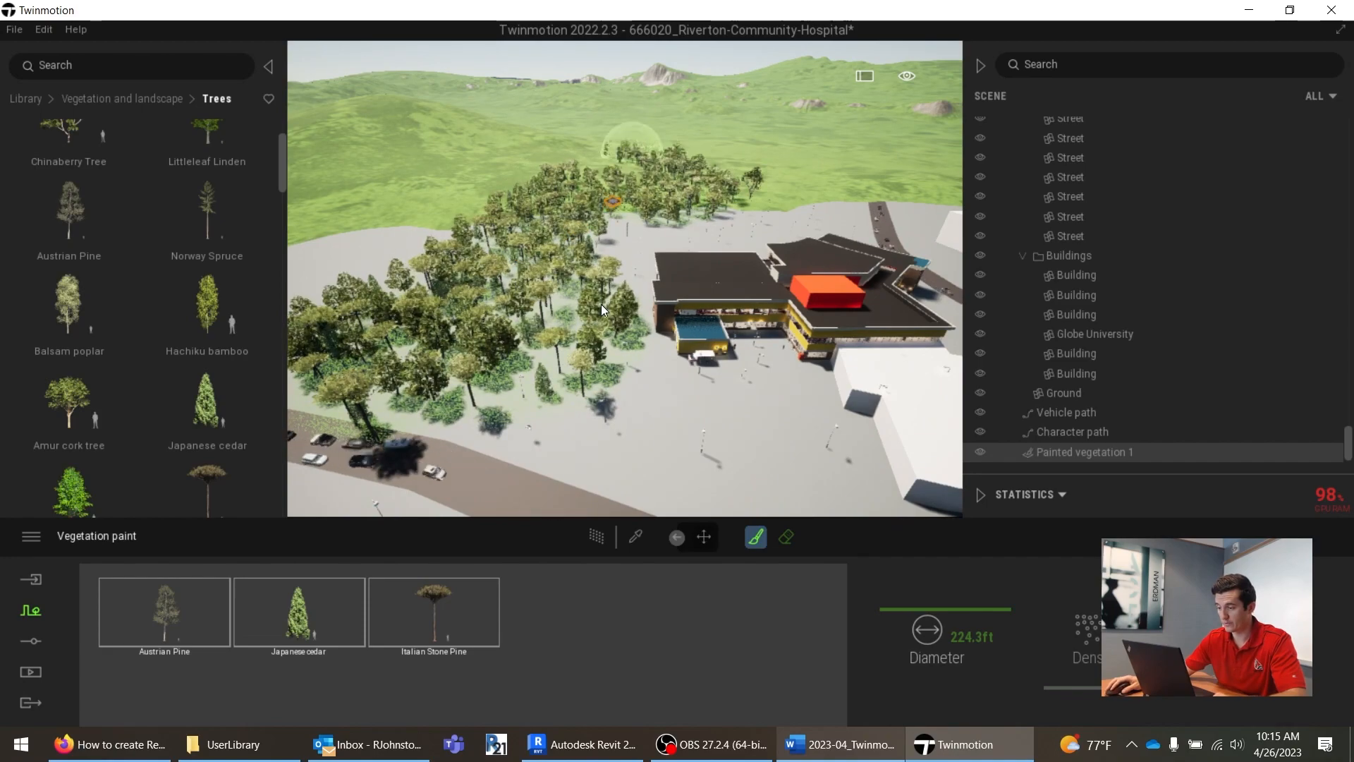
# Step: Delete Italian Stone Pine, Japanese cedar and Austrian Pine from the painted vegetation's palette
pyautogui.click(145, 98)
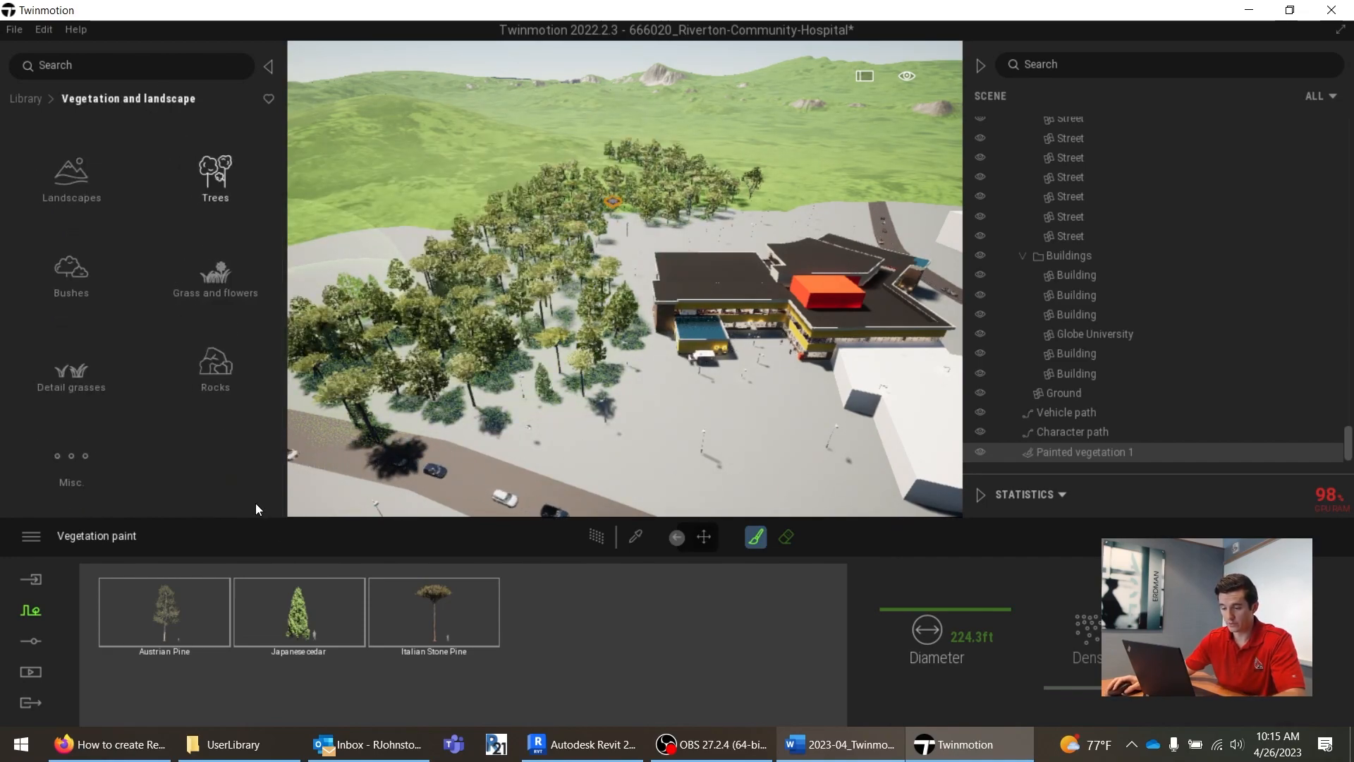
pyautogui.rightClick(432, 568)
pyautogui.click(423, 534)
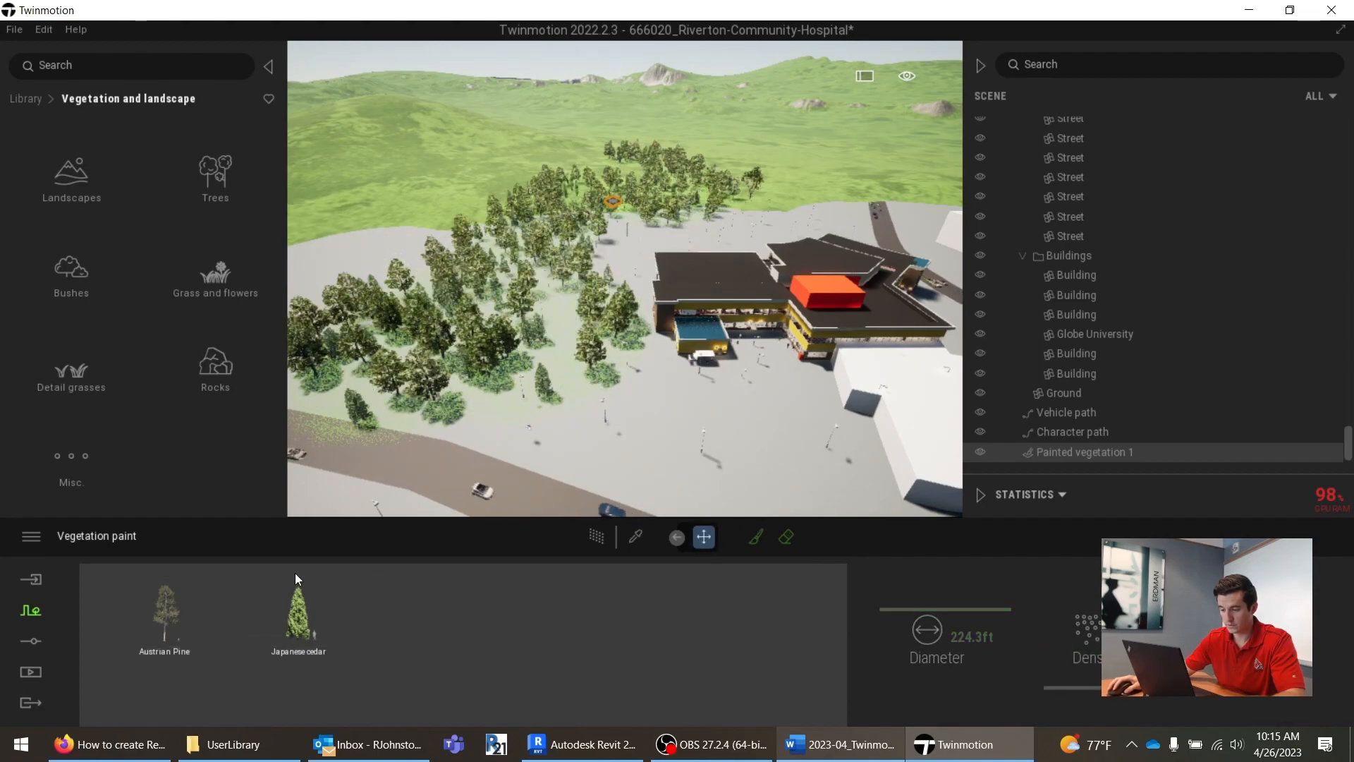
pyautogui.rightClick(294, 568)
pyautogui.click(288, 534)
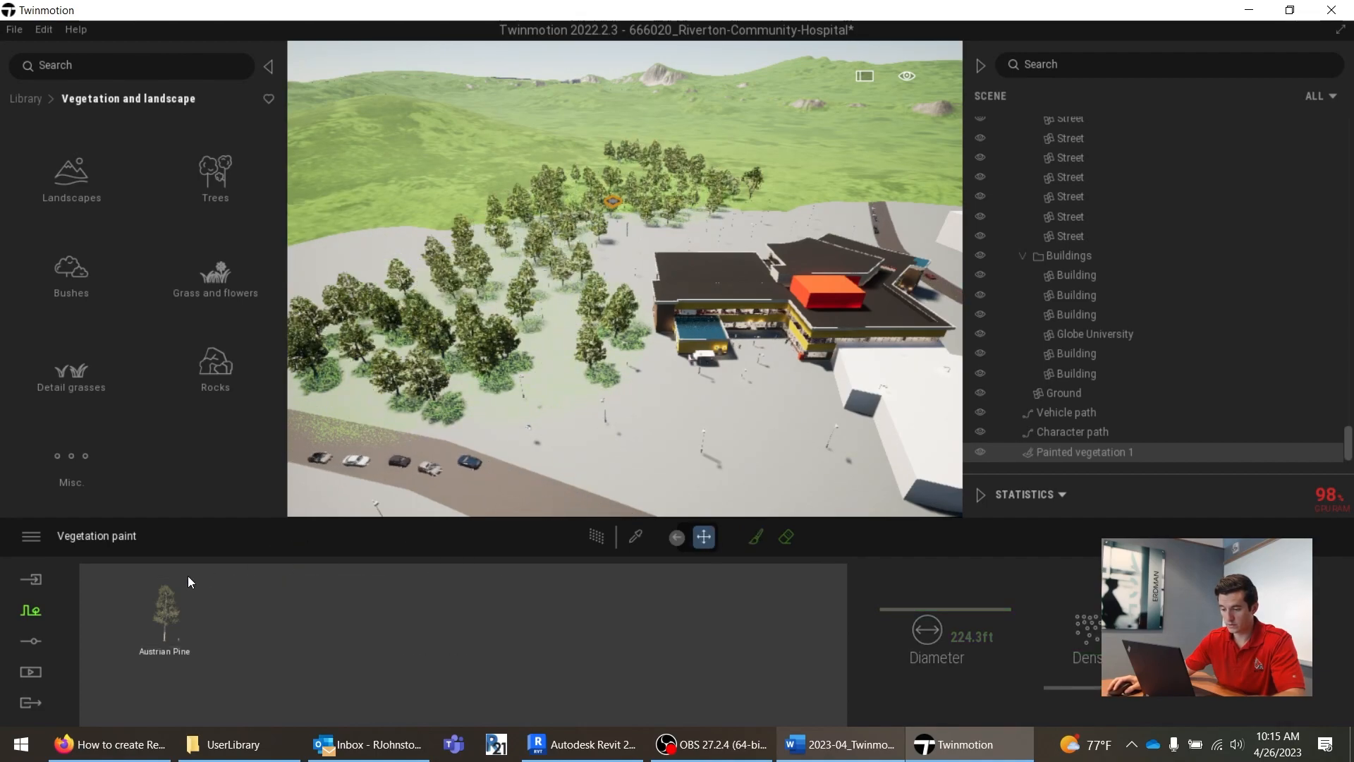
pyautogui.rightClick(167, 570)
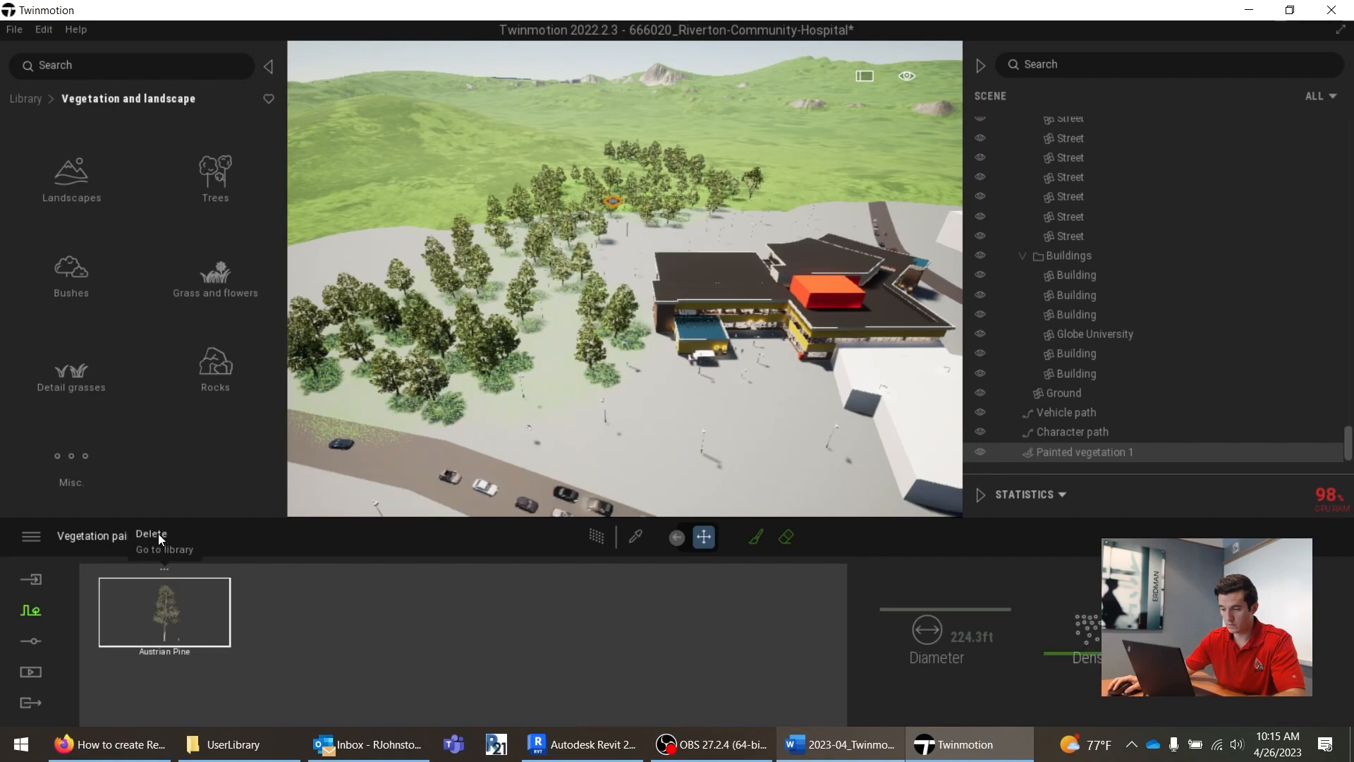
pyautogui.click(158, 533)
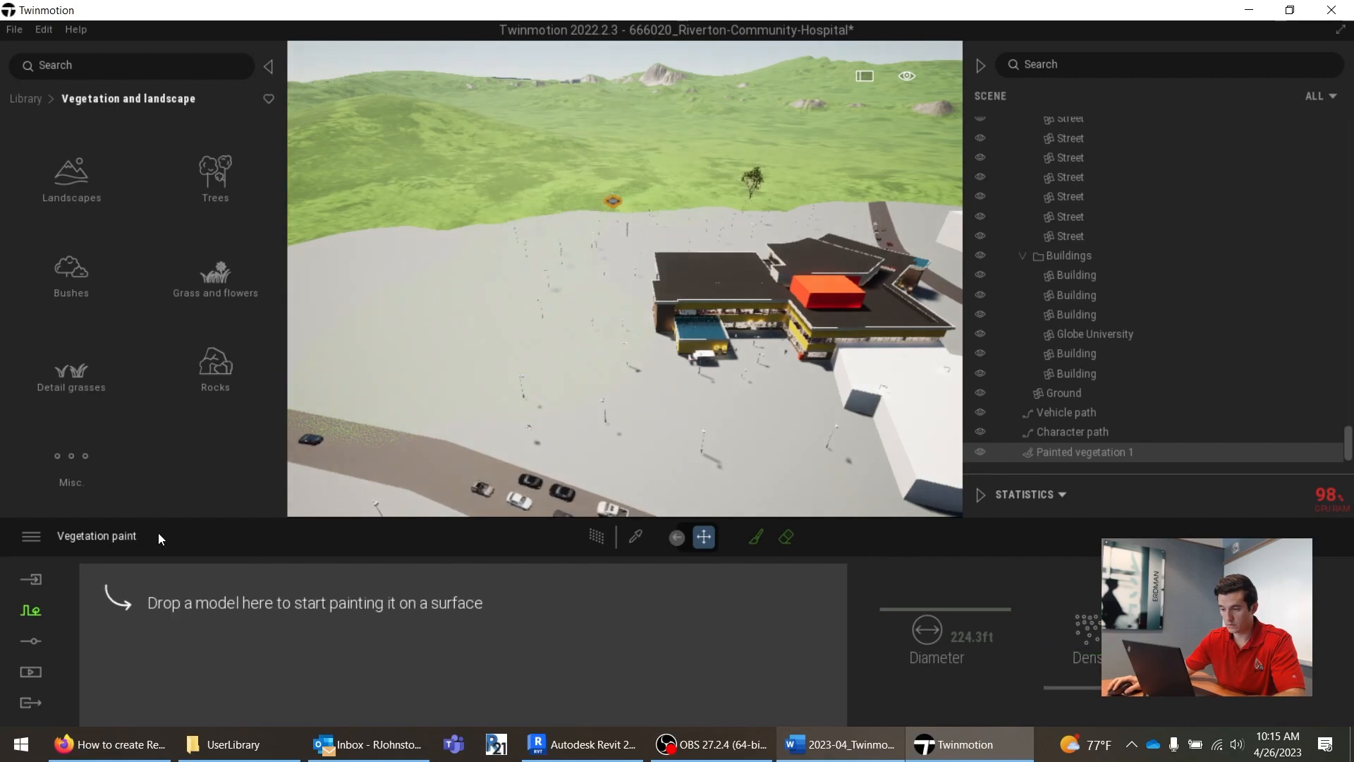
# Step: Add the bushes Boxwood 1 and Tropical palm 3 to the painted vegetation's palette
pyautogui.click(67, 274)
pyautogui.moveTo(82, 234); pyautogui.dragTo(180, 609)
pyautogui.moveTo(192, 316); pyautogui.dragTo(244, 611)
pyautogui.scroll(1, 784, 413)
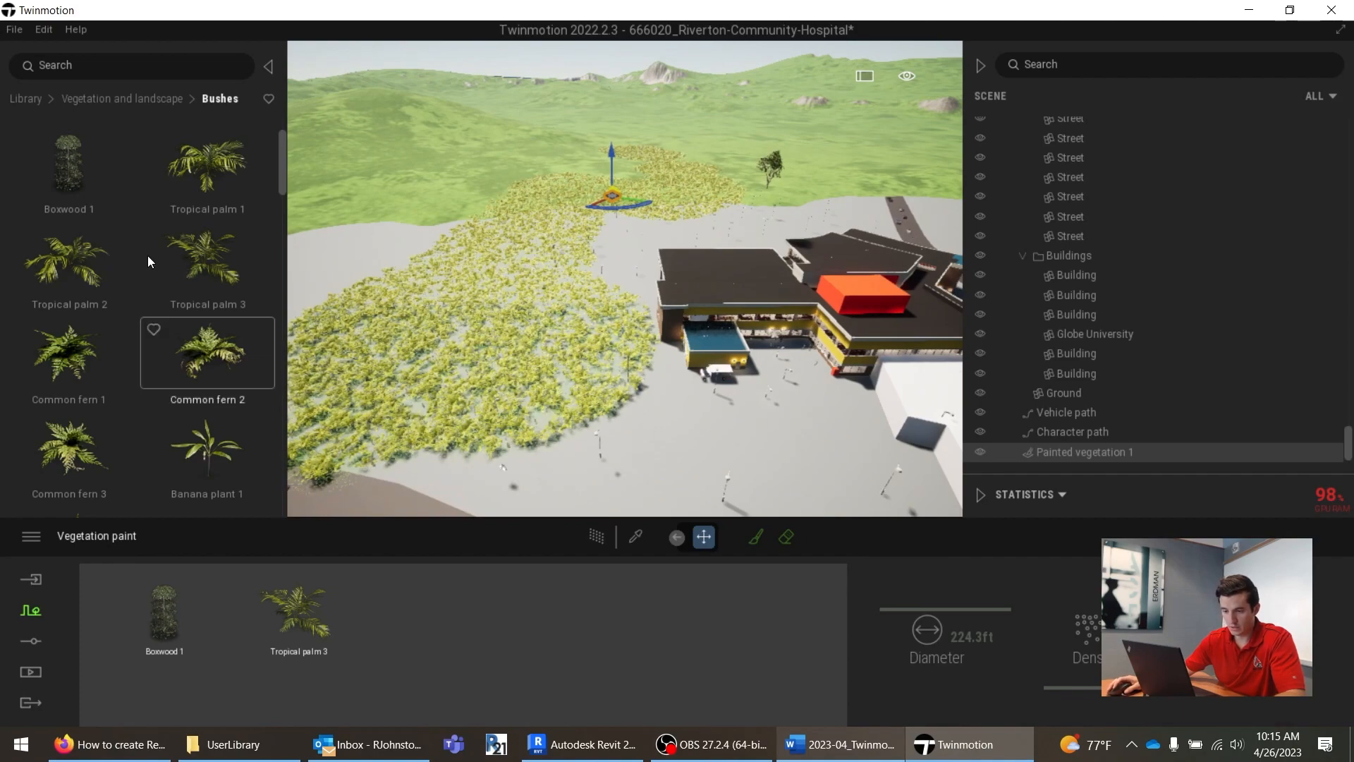
# Step: Erase the painted bushes from the hillside and the open ground beside the hospital
pyautogui.click(117, 98)
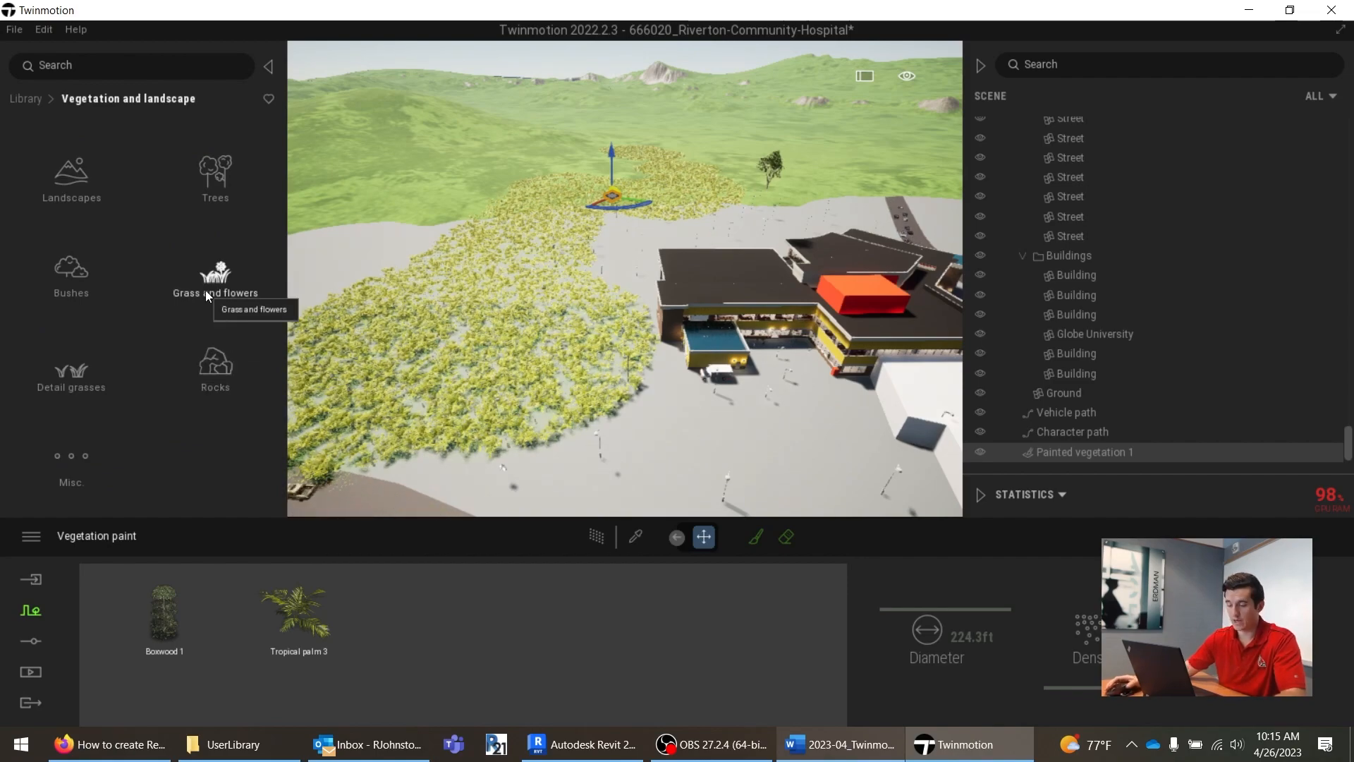
pyautogui.scroll(-3, 552, 401)
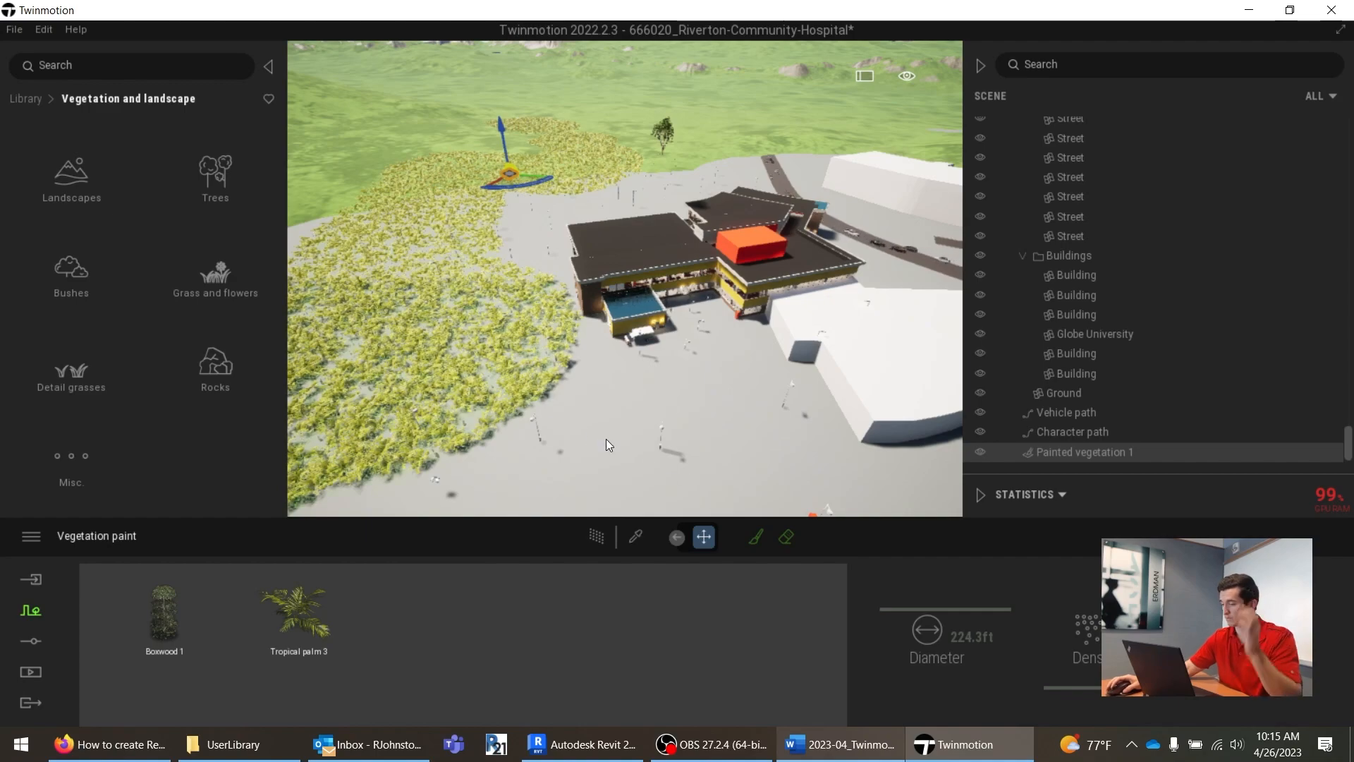
pyautogui.click(783, 539)
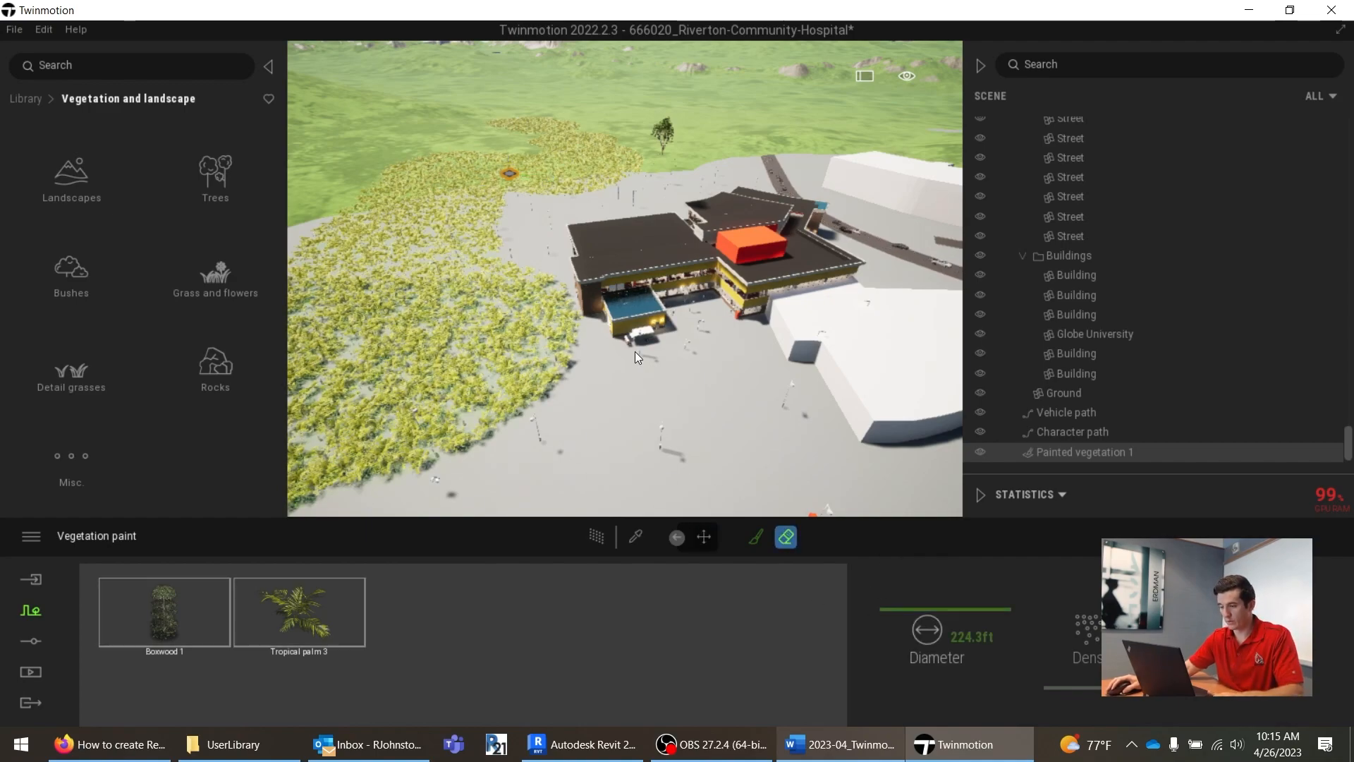
pyautogui.click(468, 213)
pyautogui.click(567, 155)
pyautogui.click(552, 134)
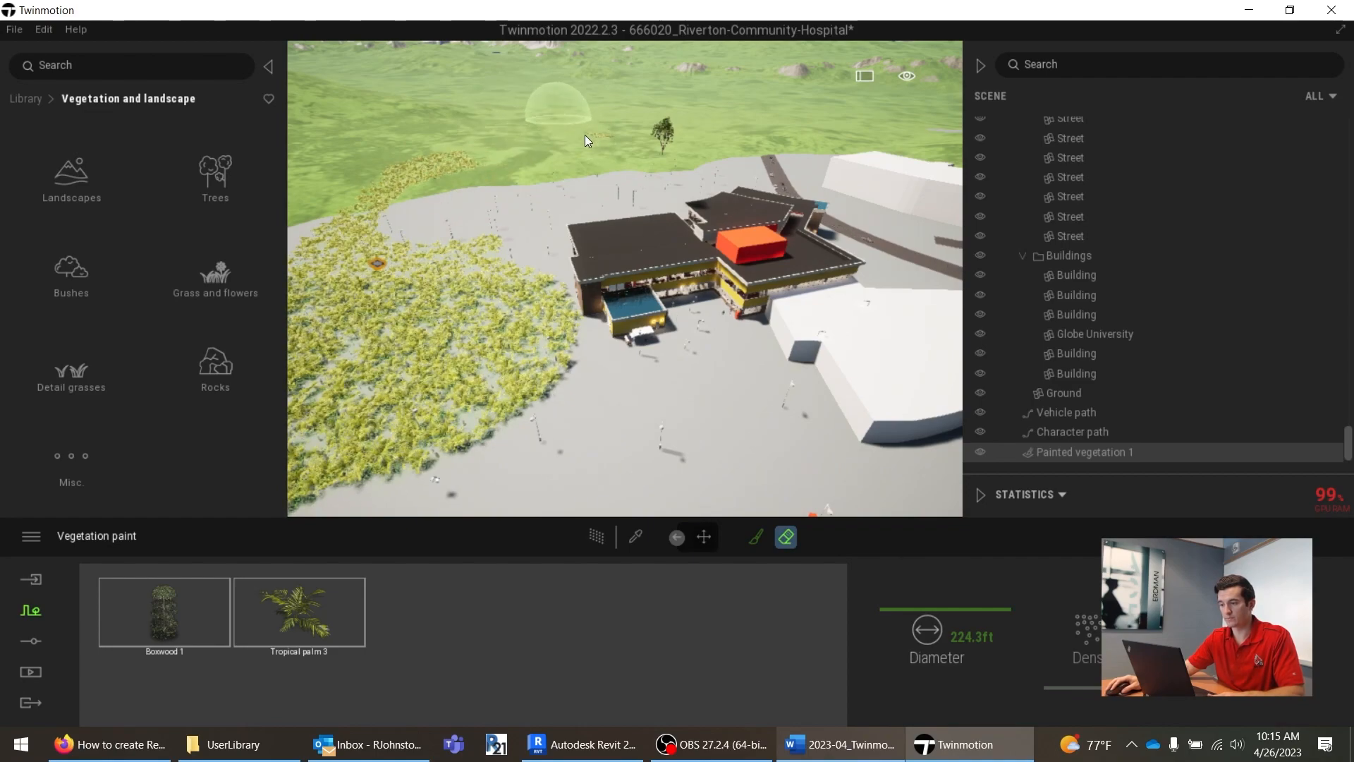
pyautogui.click(400, 302)
pyautogui.click(494, 385)
pyautogui.click(445, 413)
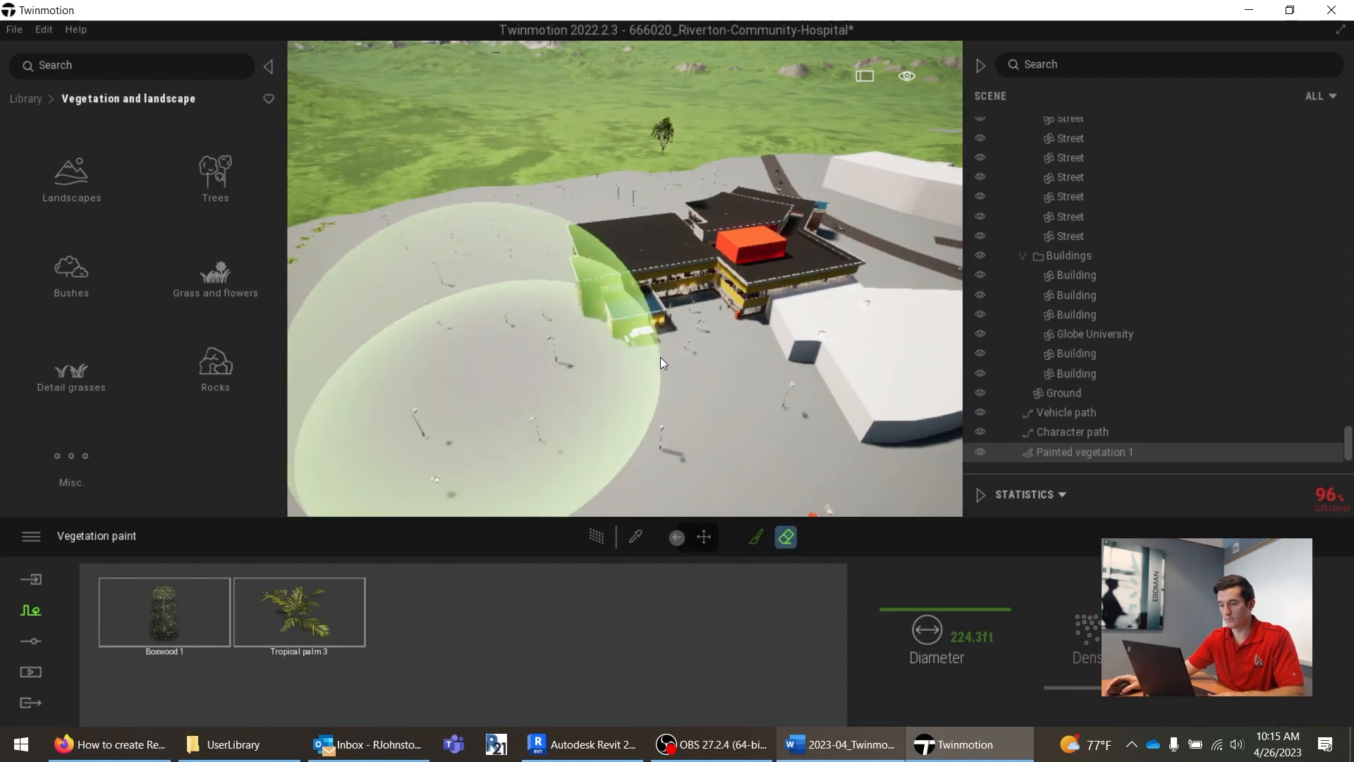
pyautogui.moveTo(667, 357); pyautogui.dragTo(574, 346, button='right')
pyautogui.moveTo(574, 345); pyautogui.dragTo(624, 244)
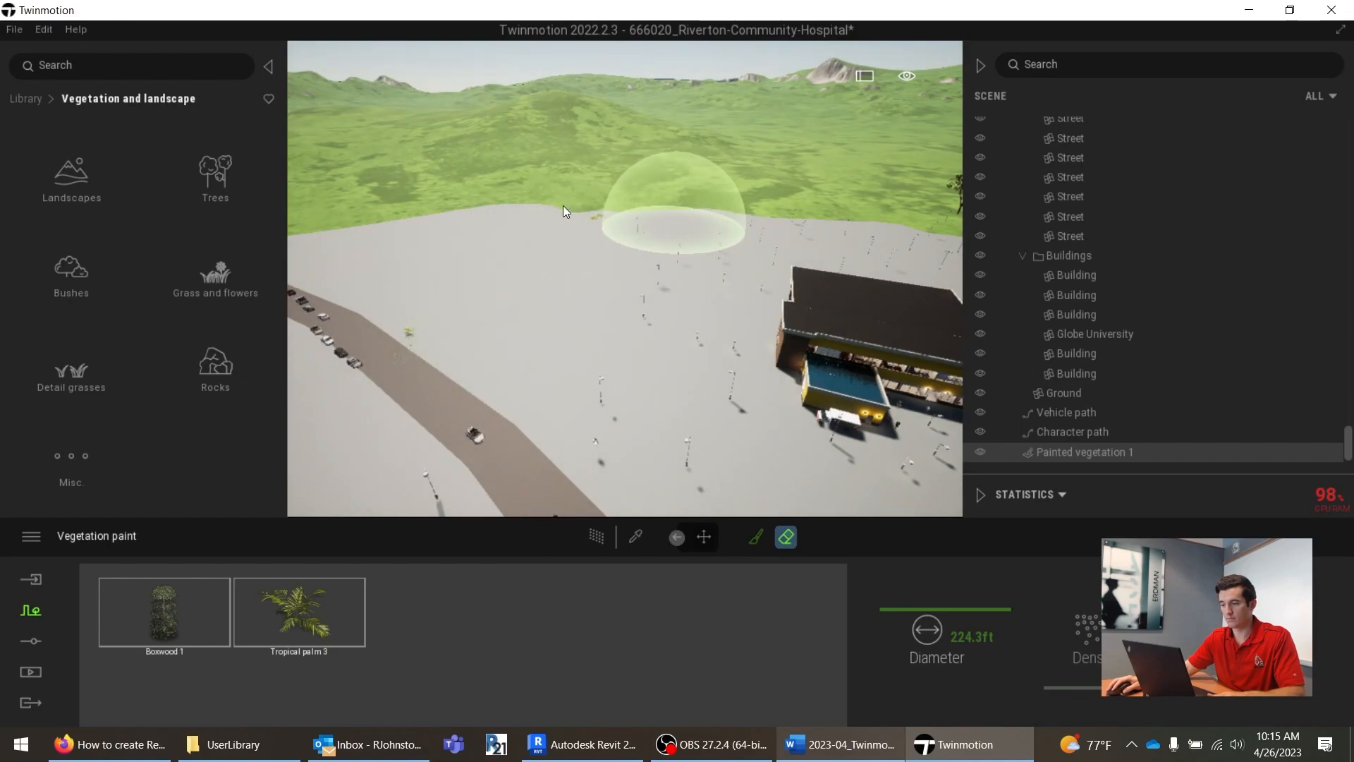
# Step: Return to the vegetation paint brush and reduce its diameter to 25.7 ft for planting near the hospital's brick corner
pyautogui.click(755, 535)
pyautogui.moveTo(926, 620); pyautogui.dragTo(926, 649)
pyautogui.scroll(4, 888, 460)
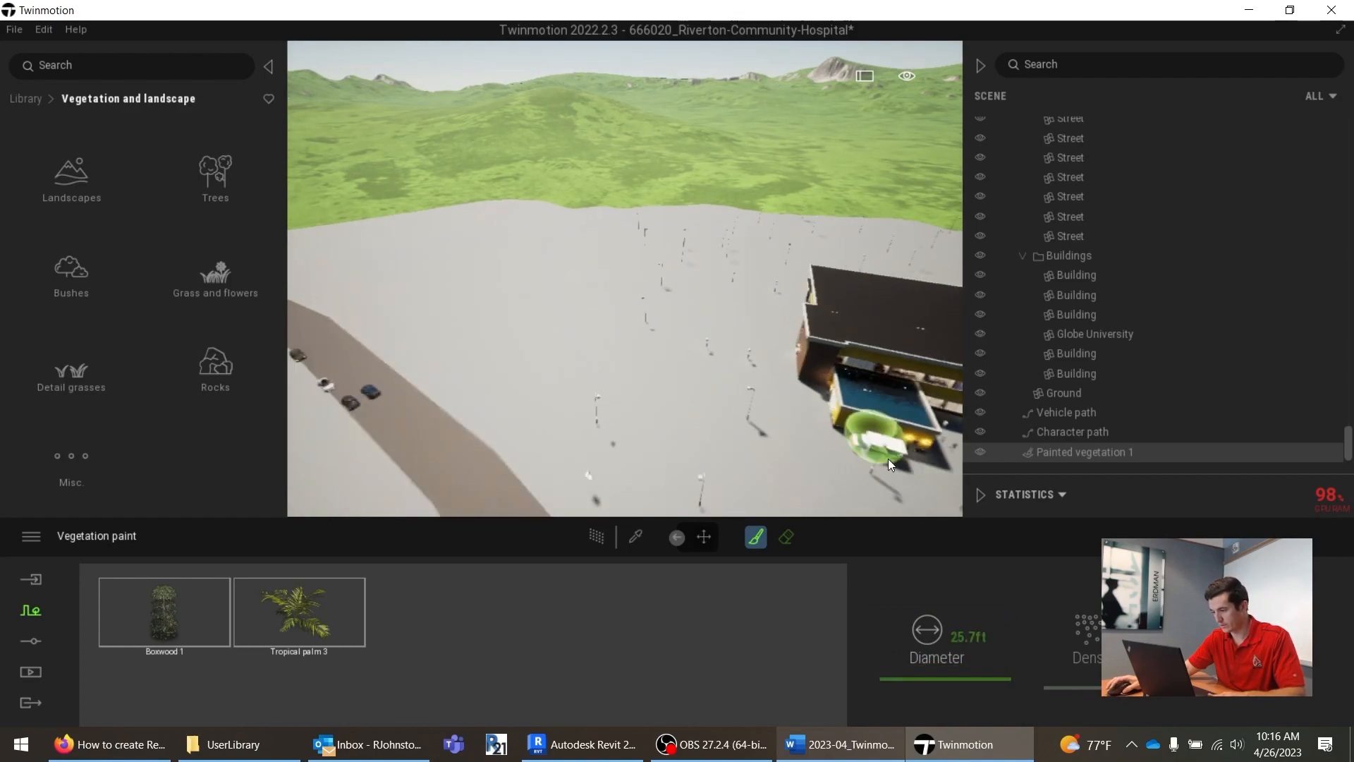
pyautogui.moveTo(887, 460); pyautogui.dragTo(769, 406, button='middle')
pyautogui.moveTo(769, 405); pyautogui.dragTo(756, 414, button='right')
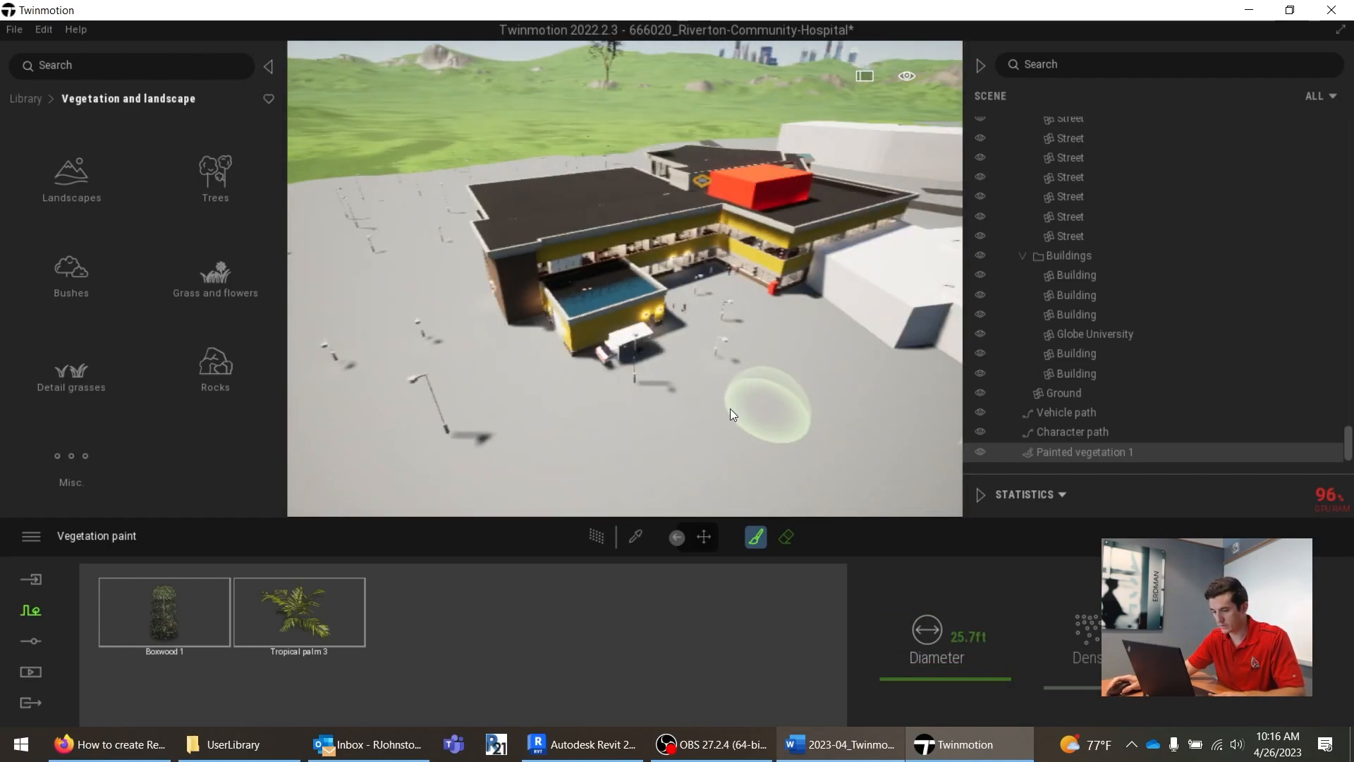
pyautogui.scroll(6, 402, 347)
pyautogui.moveTo(446, 368); pyautogui.dragTo(413, 376, button='middle')
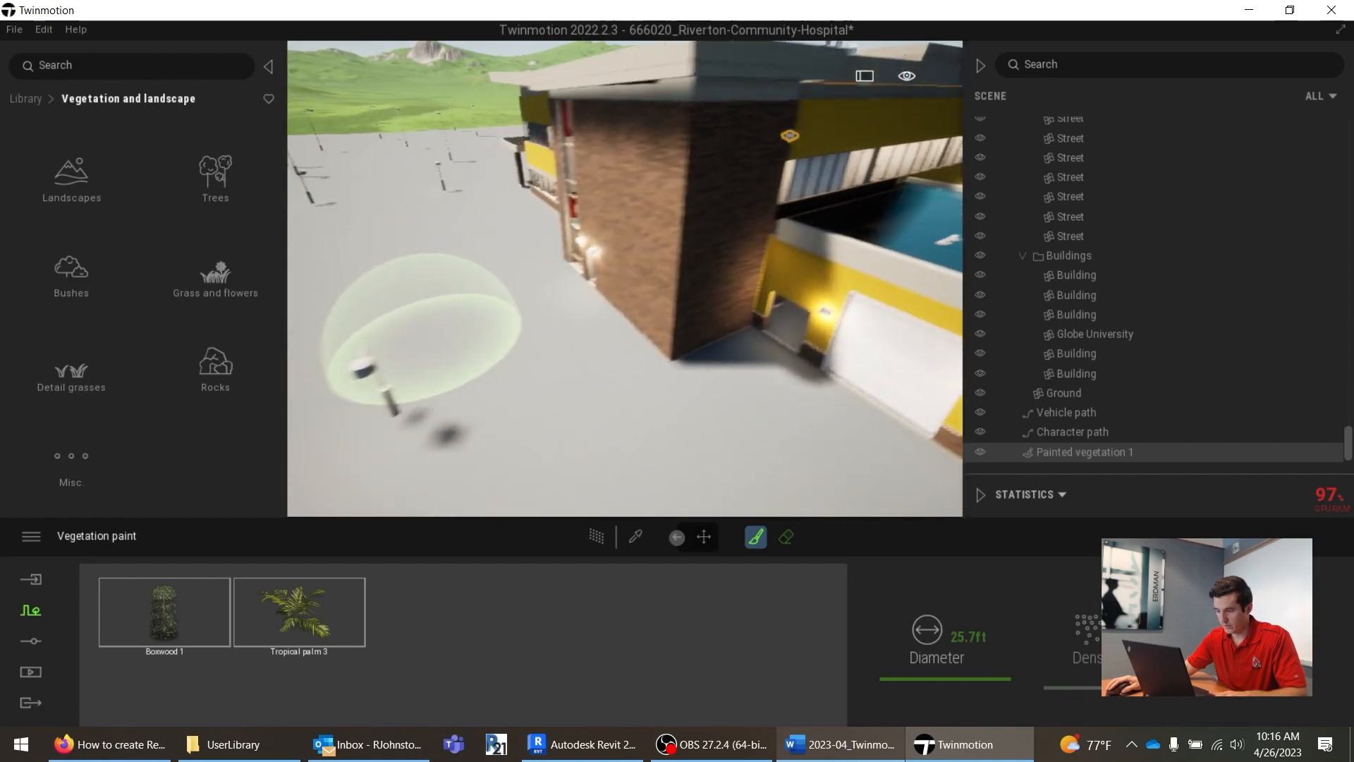
# Step: Replace Tropical palm 3 in the vegetation palette with Common fern 2, Common fern 3, Banana plant 3 and Rhapis excelsa 1
pyautogui.click(297, 573)
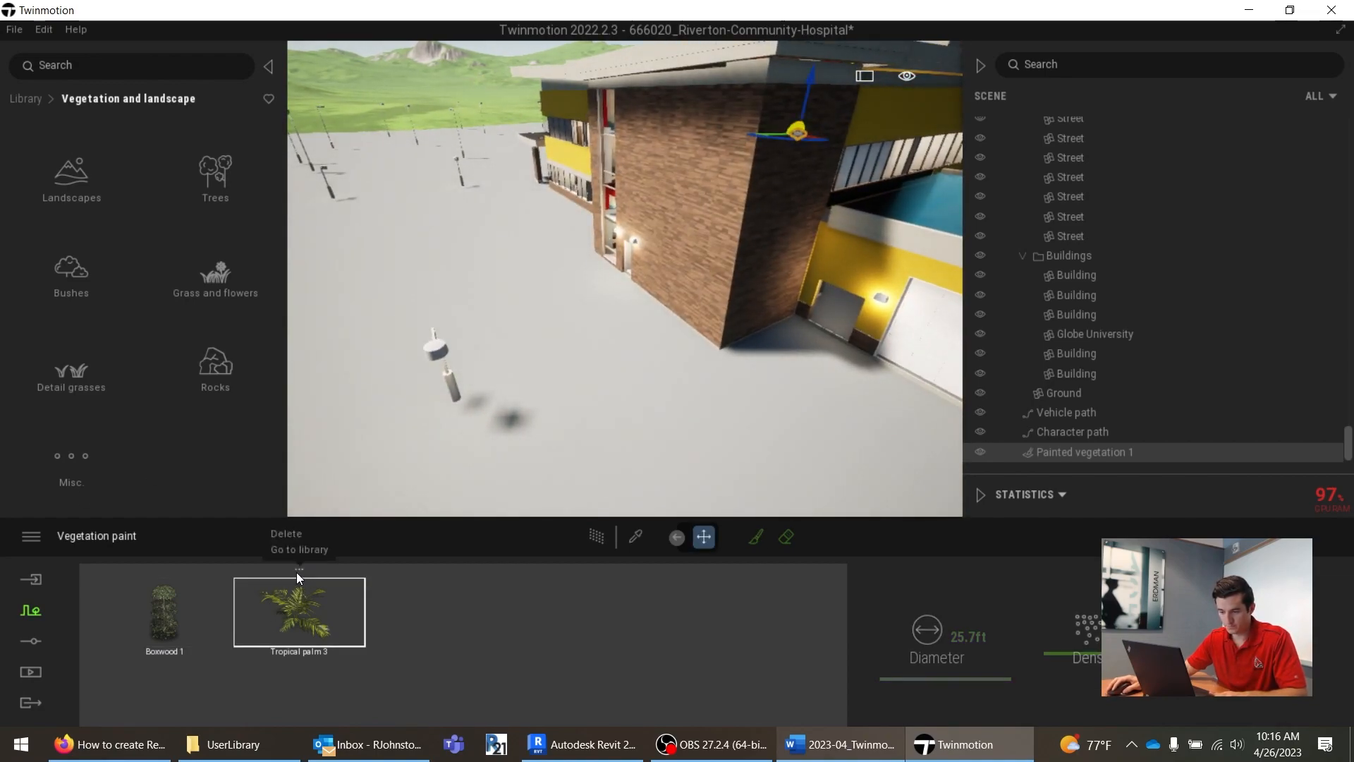
pyautogui.click(290, 534)
pyautogui.click(221, 278)
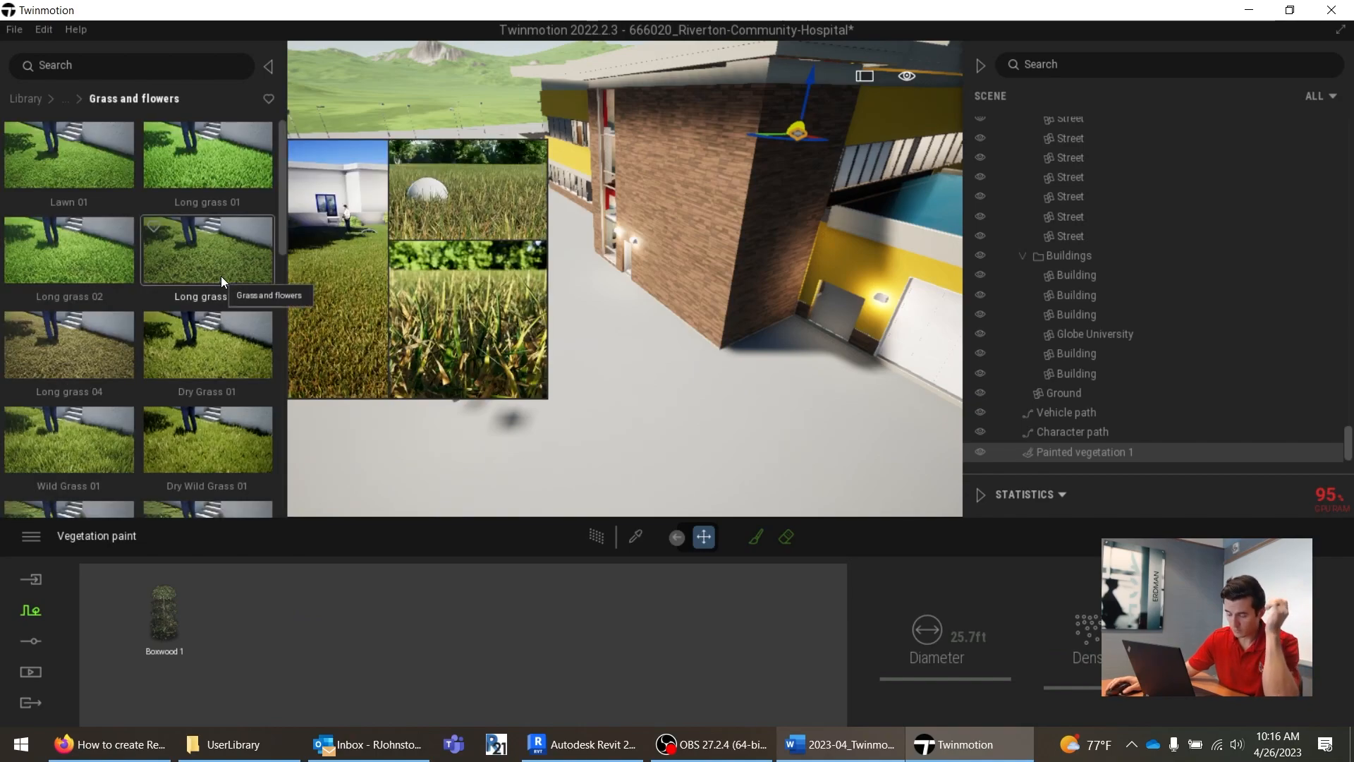
pyautogui.click(67, 99)
pyautogui.click(63, 282)
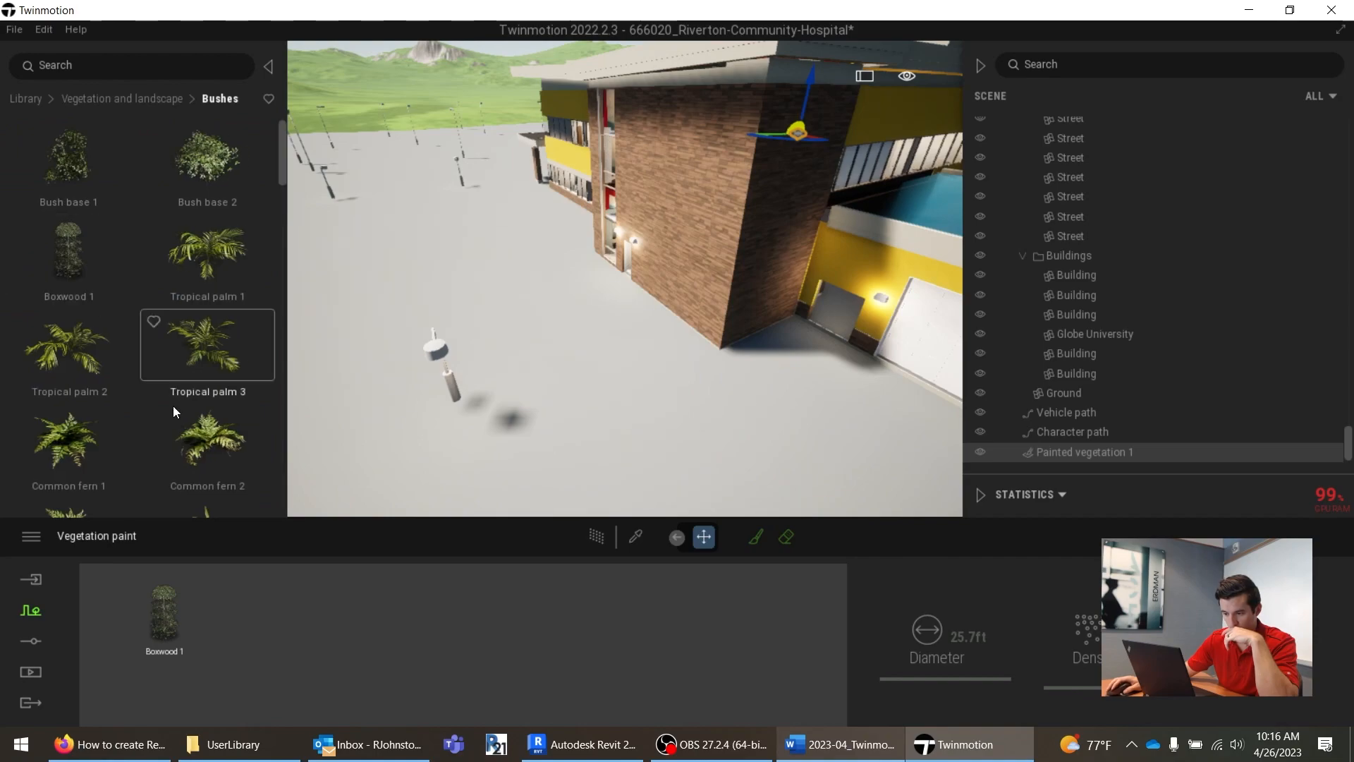
pyautogui.moveTo(182, 333); pyautogui.dragTo(273, 633)
pyautogui.moveTo(28, 421)
pyautogui.mouseDown()
pyautogui.moveTo(249, 570)
pyautogui.moveTo(408, 620)
pyautogui.mouseUp()
pyautogui.moveTo(185, 434)
pyautogui.mouseDown()
pyautogui.moveTo(195, 453)
pyautogui.moveTo(540, 648)
pyautogui.moveTo(510, 615)
pyautogui.mouseUp()
pyautogui.scroll(-3, 72, 395)
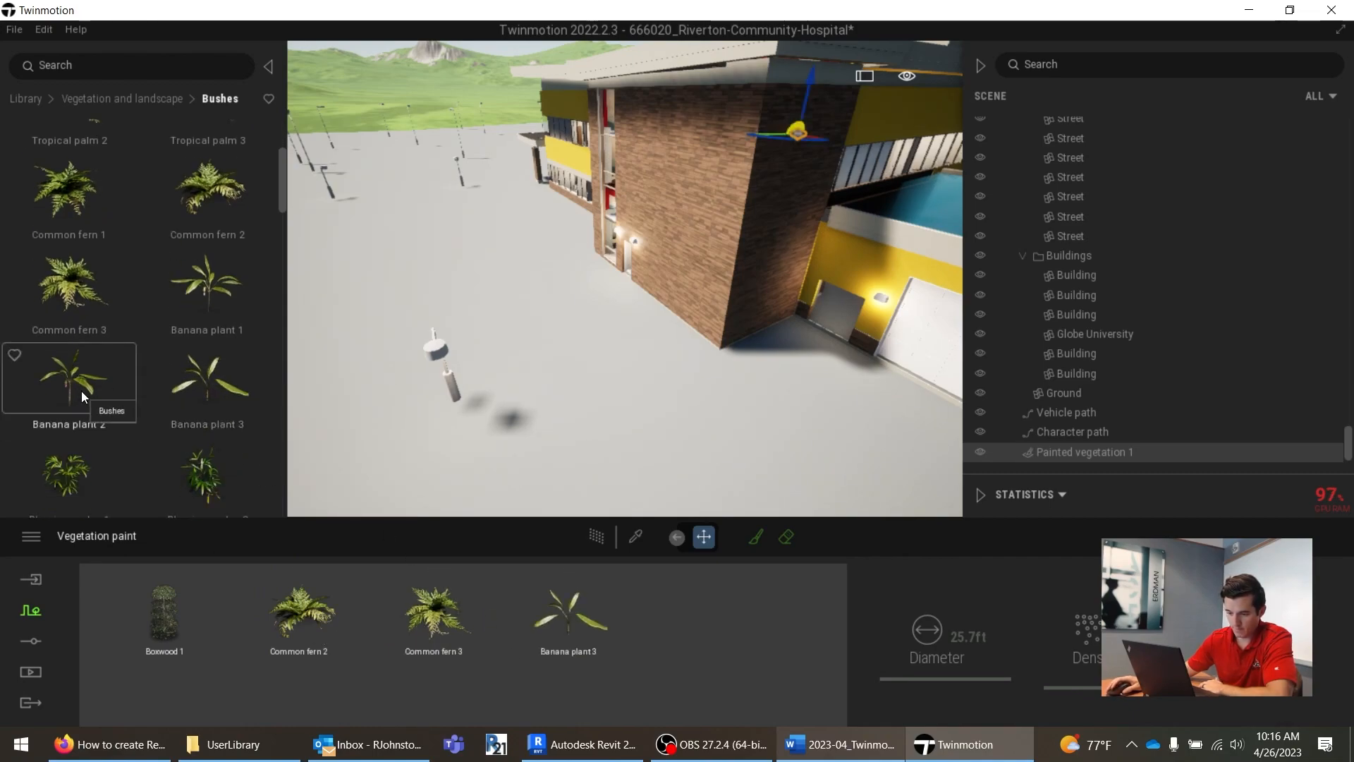
pyautogui.moveTo(61, 367); pyautogui.dragTo(673, 625)
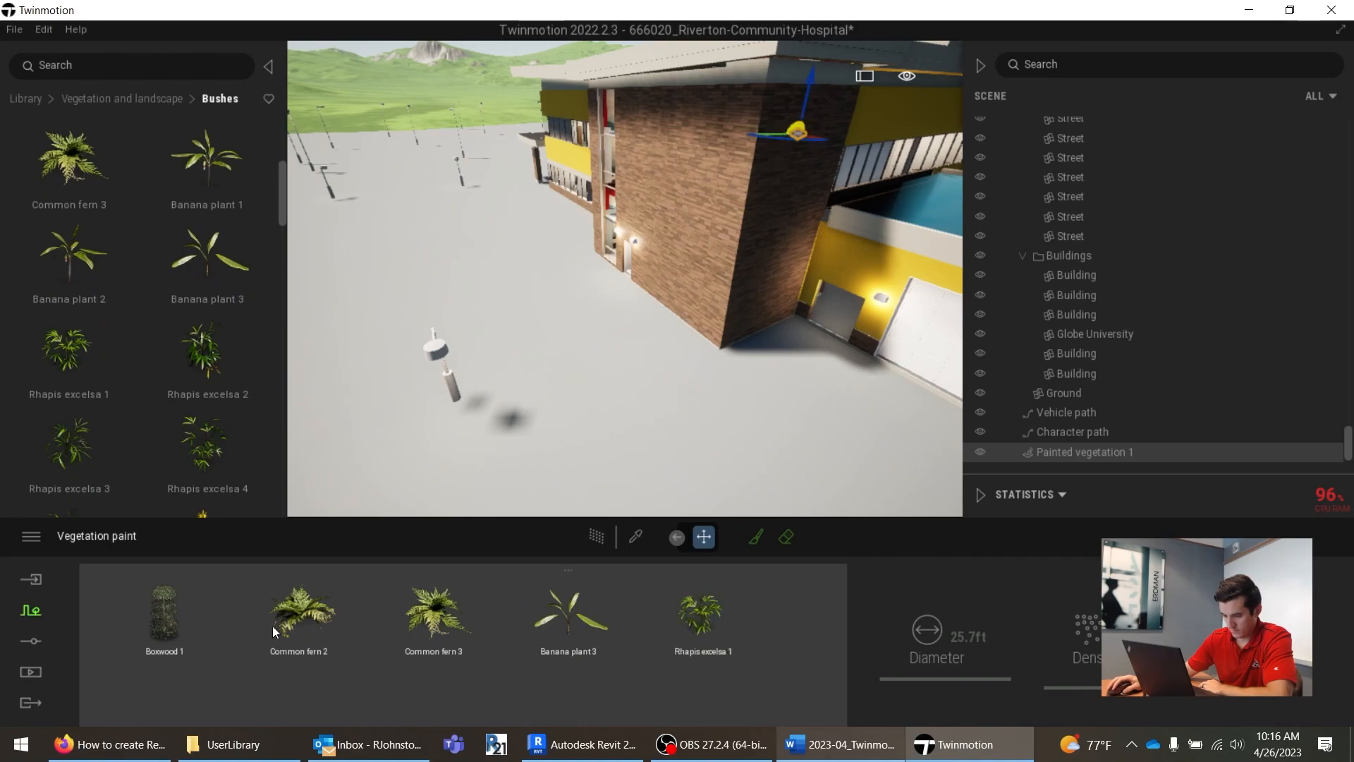
# Step: Remove Boxwood 1 from the vegetation palette and paint the remaining plants around the brick corner and yellow wall with a 13.2 ft brush
pyautogui.click(167, 574)
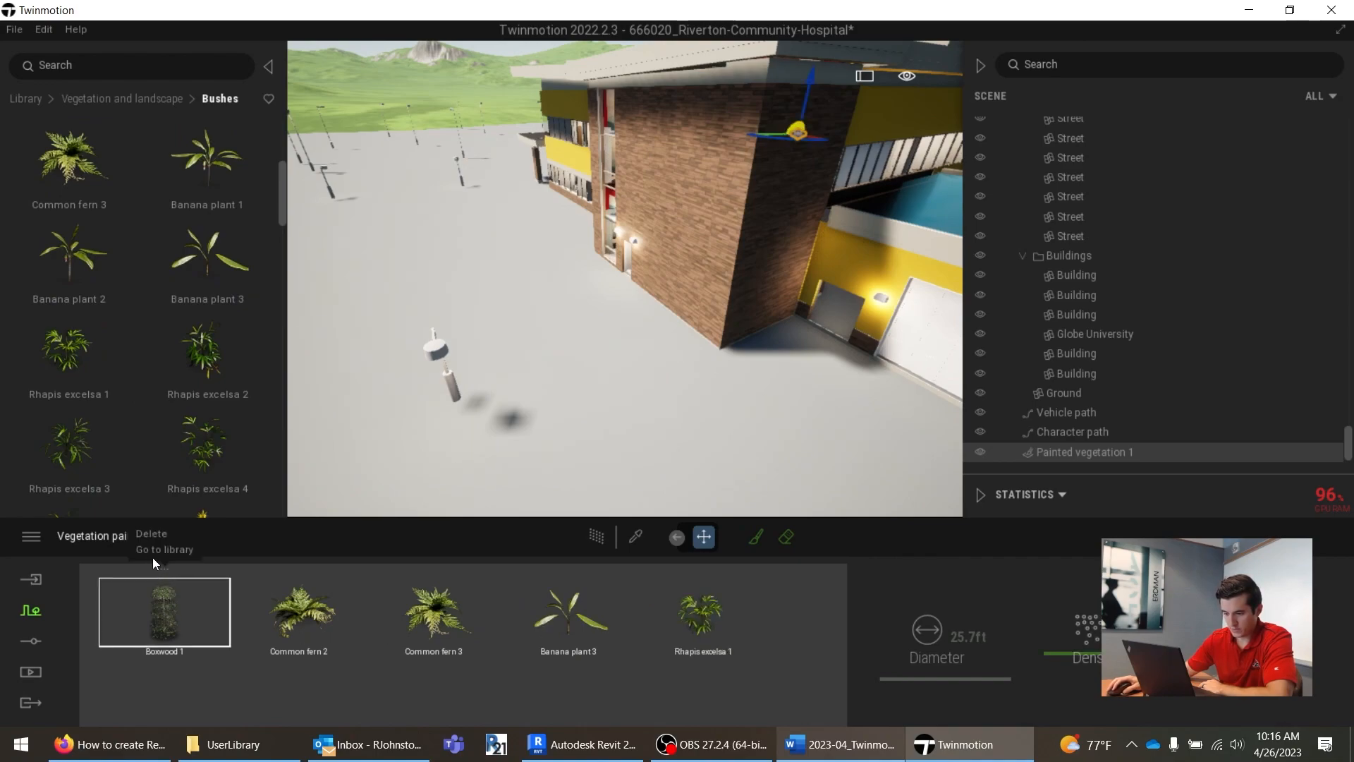
pyautogui.click(151, 534)
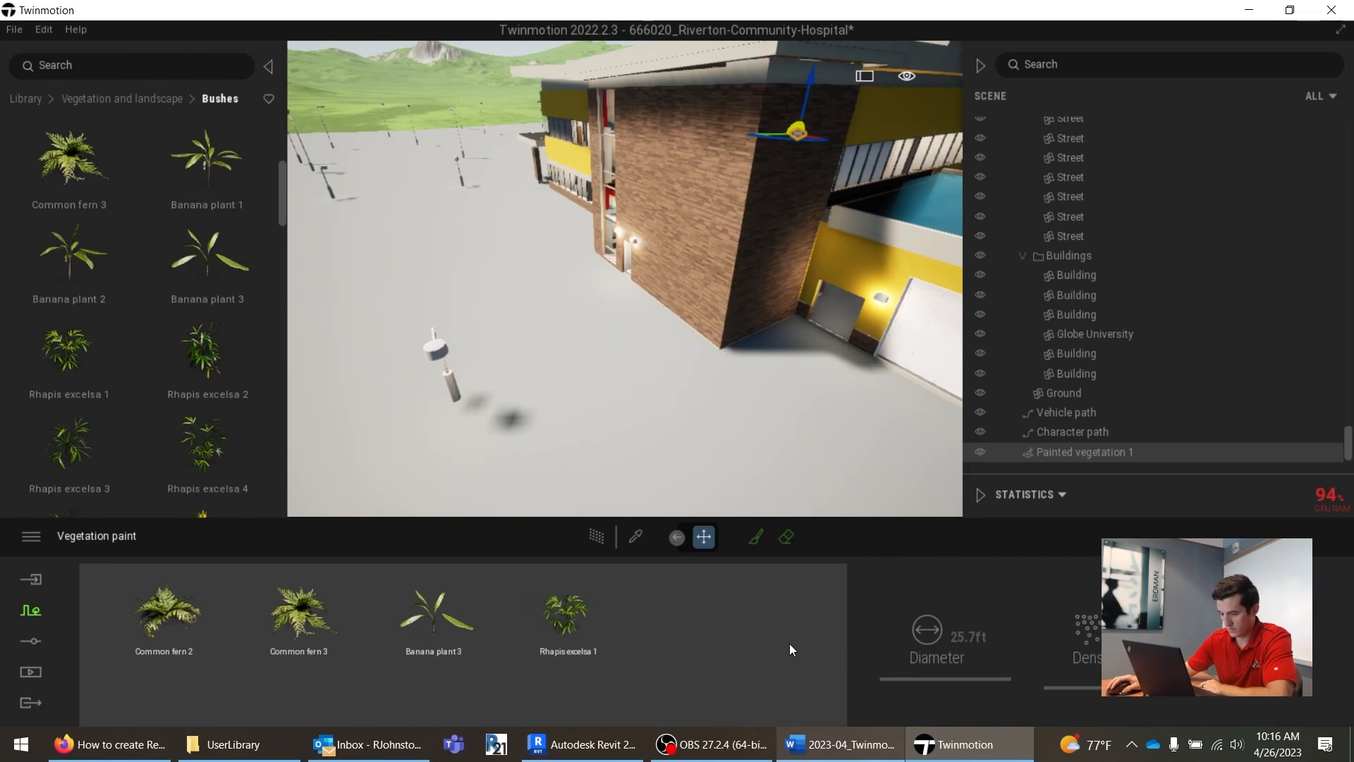
pyautogui.click(756, 537)
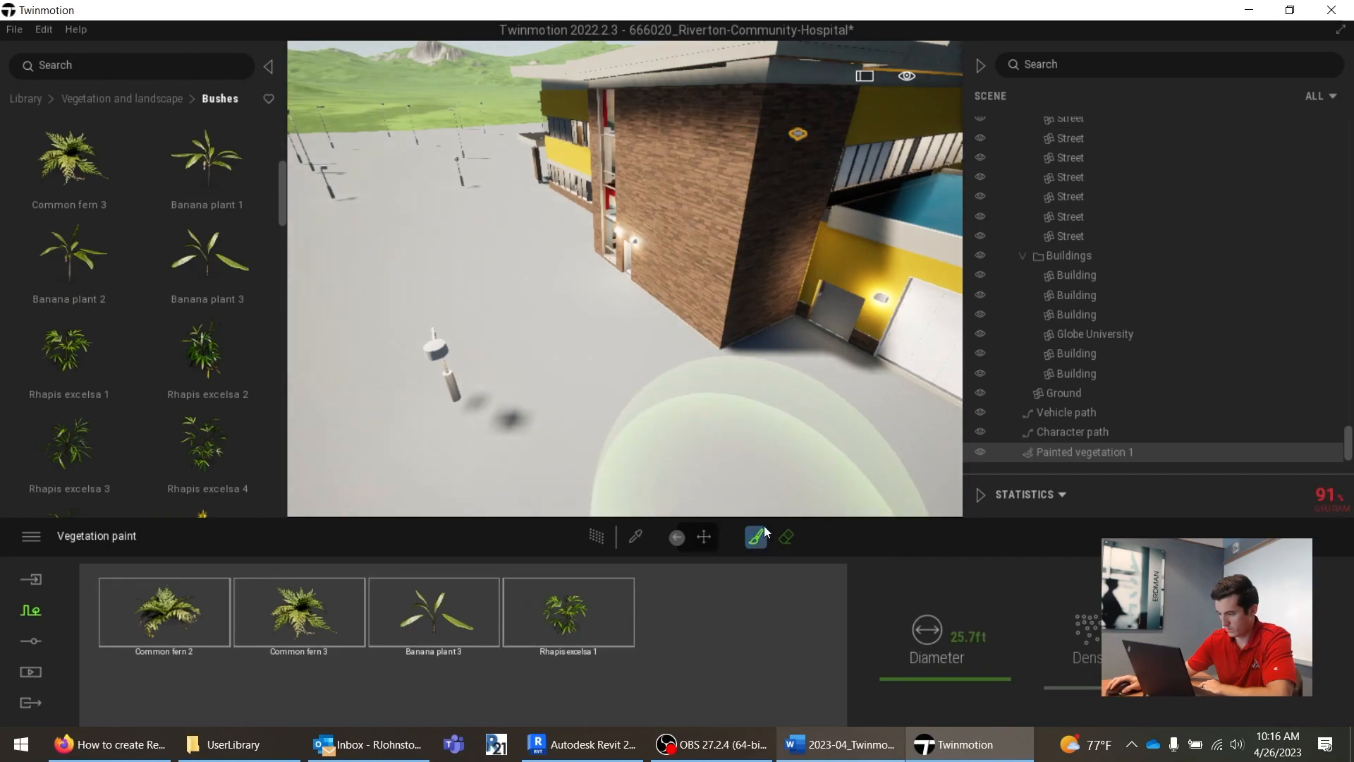
pyautogui.moveTo(943, 678); pyautogui.dragTo(944, 683)
pyautogui.click(577, 271)
pyautogui.moveTo(605, 300)
pyautogui.mouseDown()
pyautogui.moveTo(708, 404)
pyautogui.moveTo(789, 387)
pyautogui.moveTo(875, 440)
pyautogui.moveTo(769, 421)
pyautogui.moveTo(727, 431)
pyautogui.moveTo(845, 448)
pyautogui.moveTo(787, 415)
pyautogui.mouseUp()
pyautogui.moveTo(787, 415); pyautogui.dragTo(525, 348, button='middle')
pyautogui.moveTo(525, 348)
pyautogui.mouseDown()
pyautogui.moveTo(511, 319)
pyautogui.moveTo(594, 352)
pyautogui.moveTo(726, 376)
pyautogui.moveTo(709, 420)
pyautogui.moveTo(520, 386)
pyautogui.moveTo(485, 355)
pyautogui.moveTo(518, 349)
pyautogui.mouseUp()
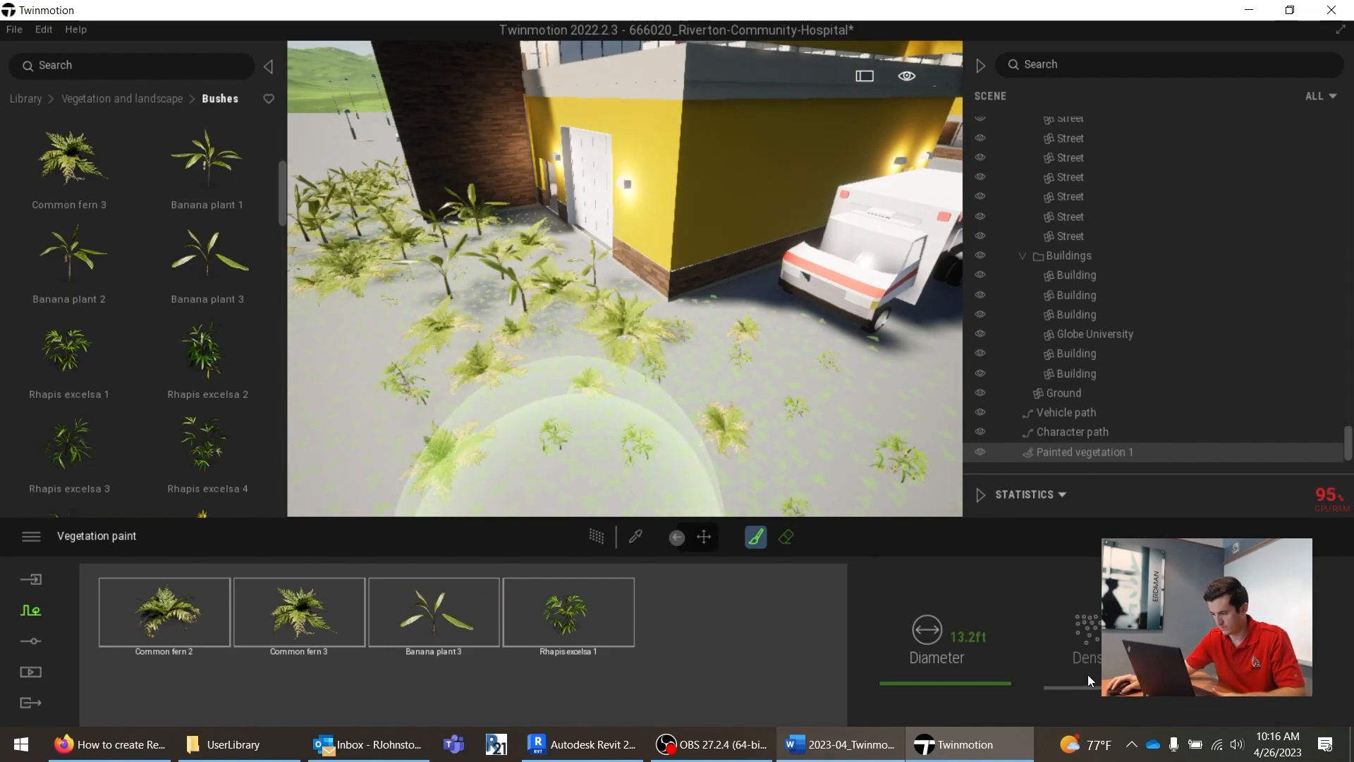
pyautogui.press('Escape')
pyautogui.scroll(3, 515, 359)
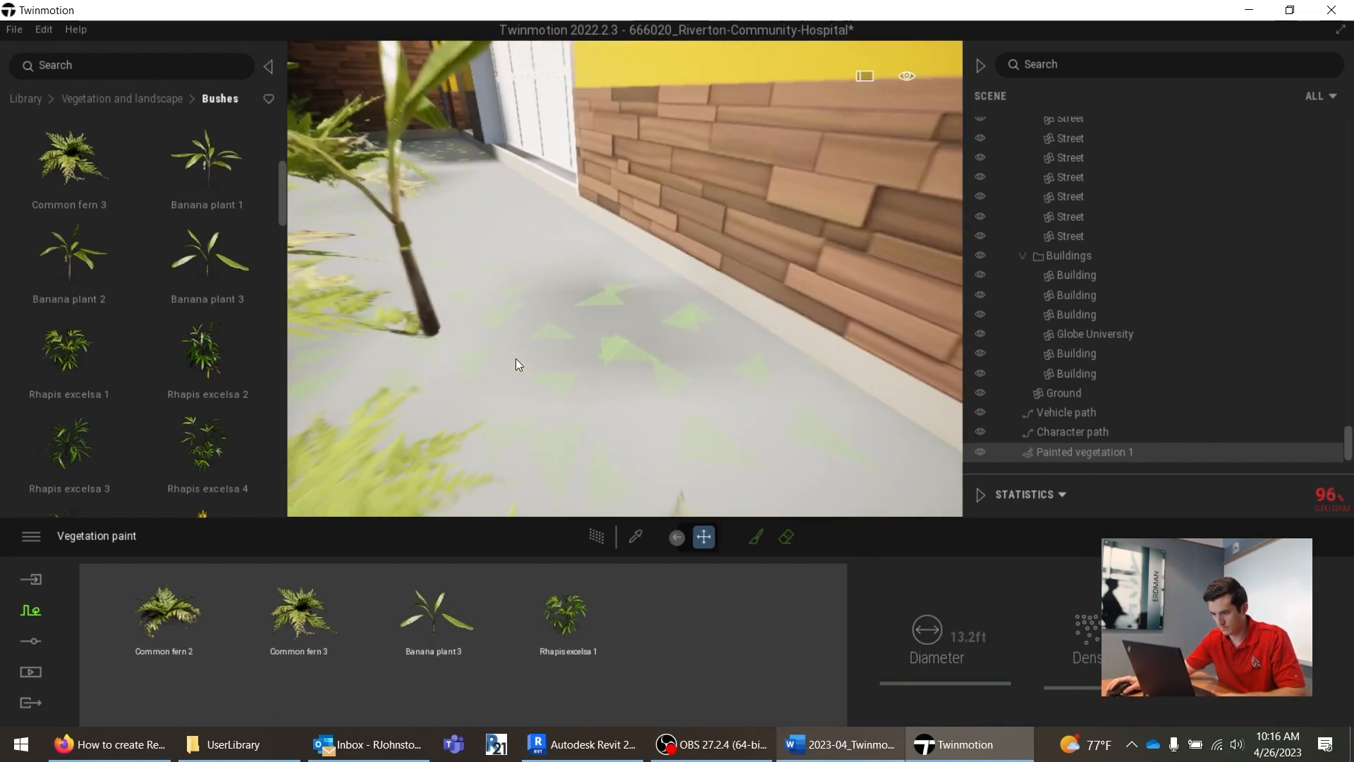
pyautogui.scroll(-3, 441, 352)
pyautogui.moveTo(442, 352); pyautogui.dragTo(350, 388, button='right')
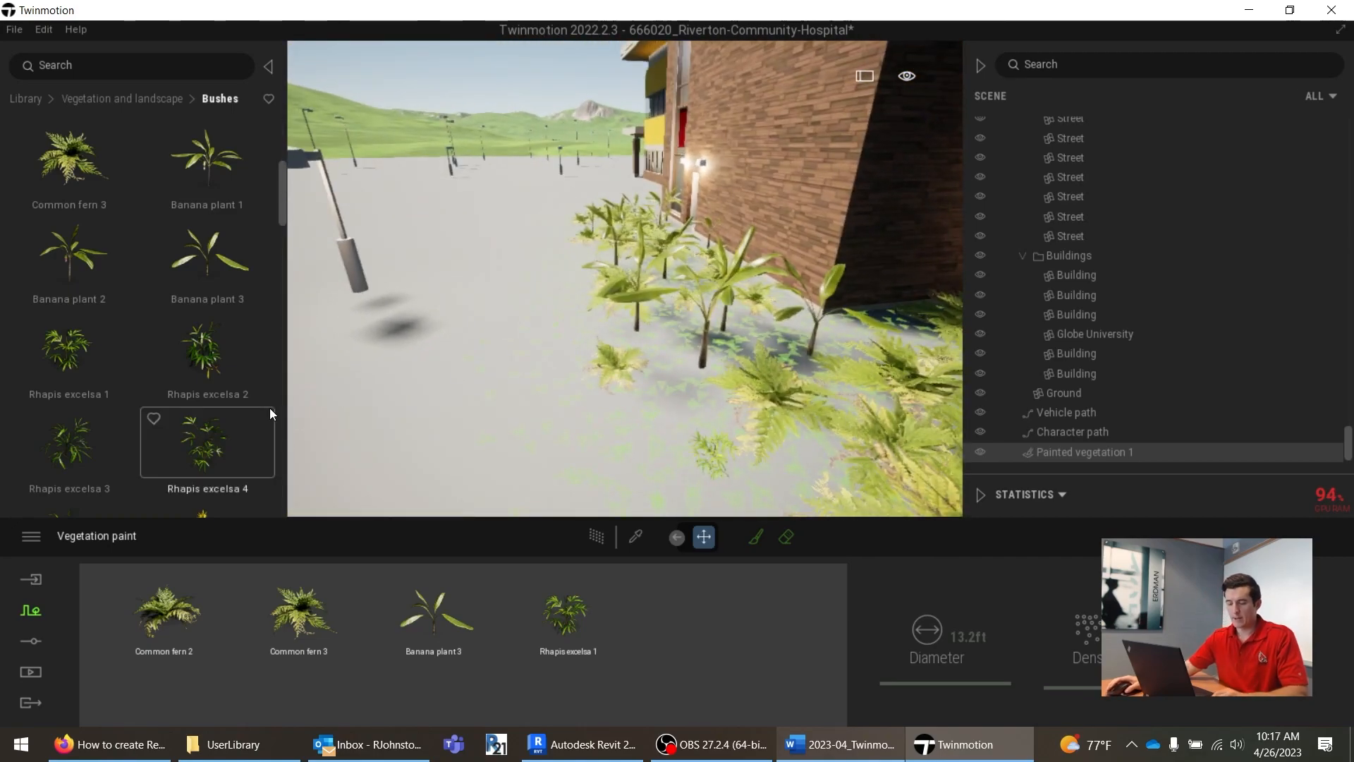
# Step: Switch to the Word training outline, check the Scale Figures and Scene Settings sections, and return to Twinmotion
pyautogui.hotkey('alt', 'Tab')
pyautogui.scroll(-2, 399, 467)
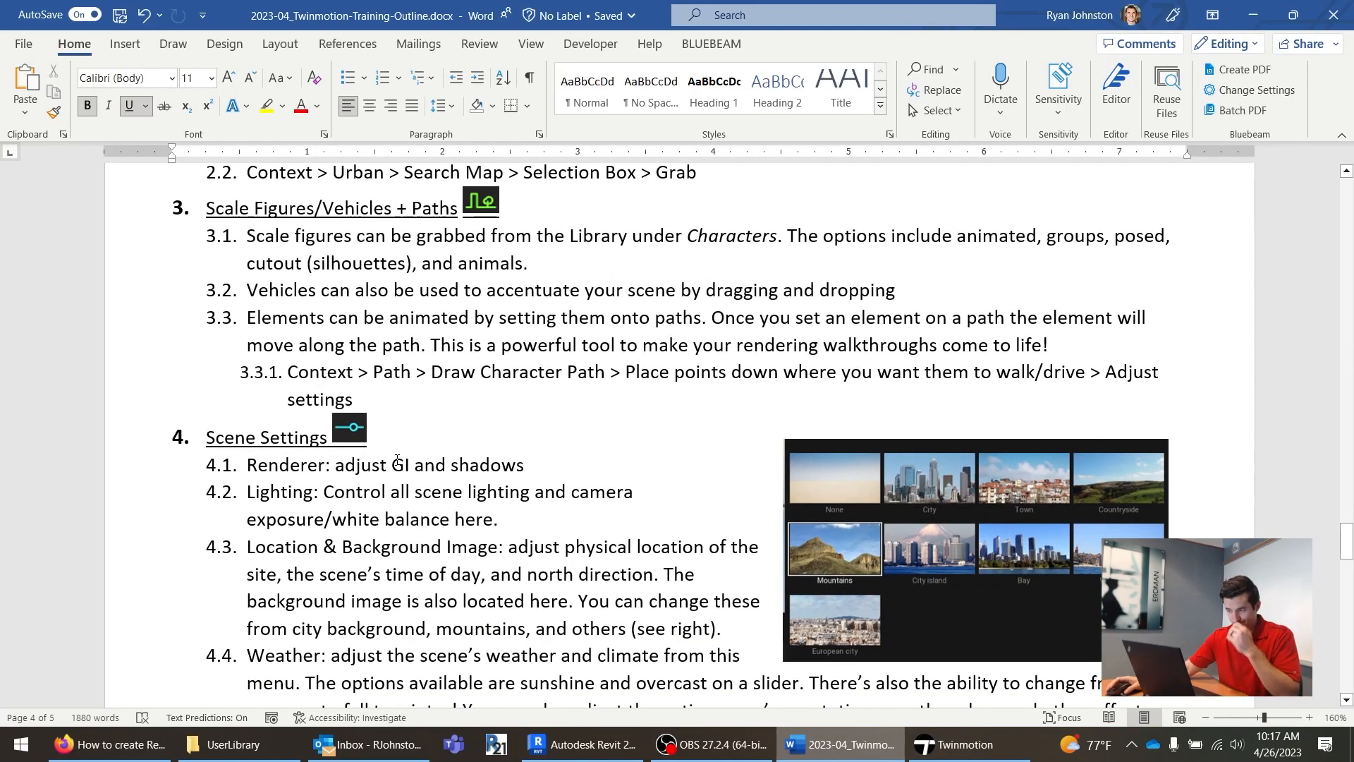
pyautogui.hotkey('alt', 'Tab')
# Step: Place the cutout character Tom waiting 06 on the open ground beside the painted plants
pyautogui.click(155, 98)
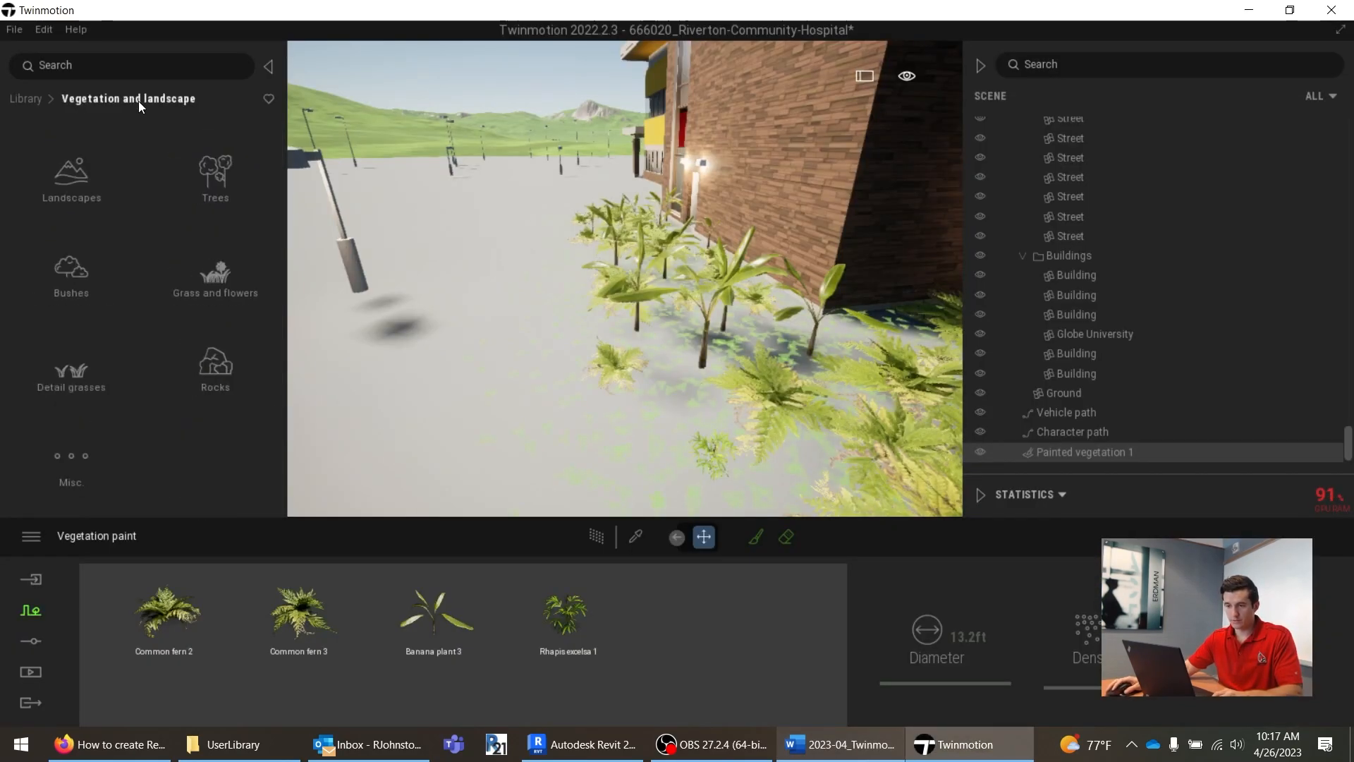
pyautogui.click(32, 98)
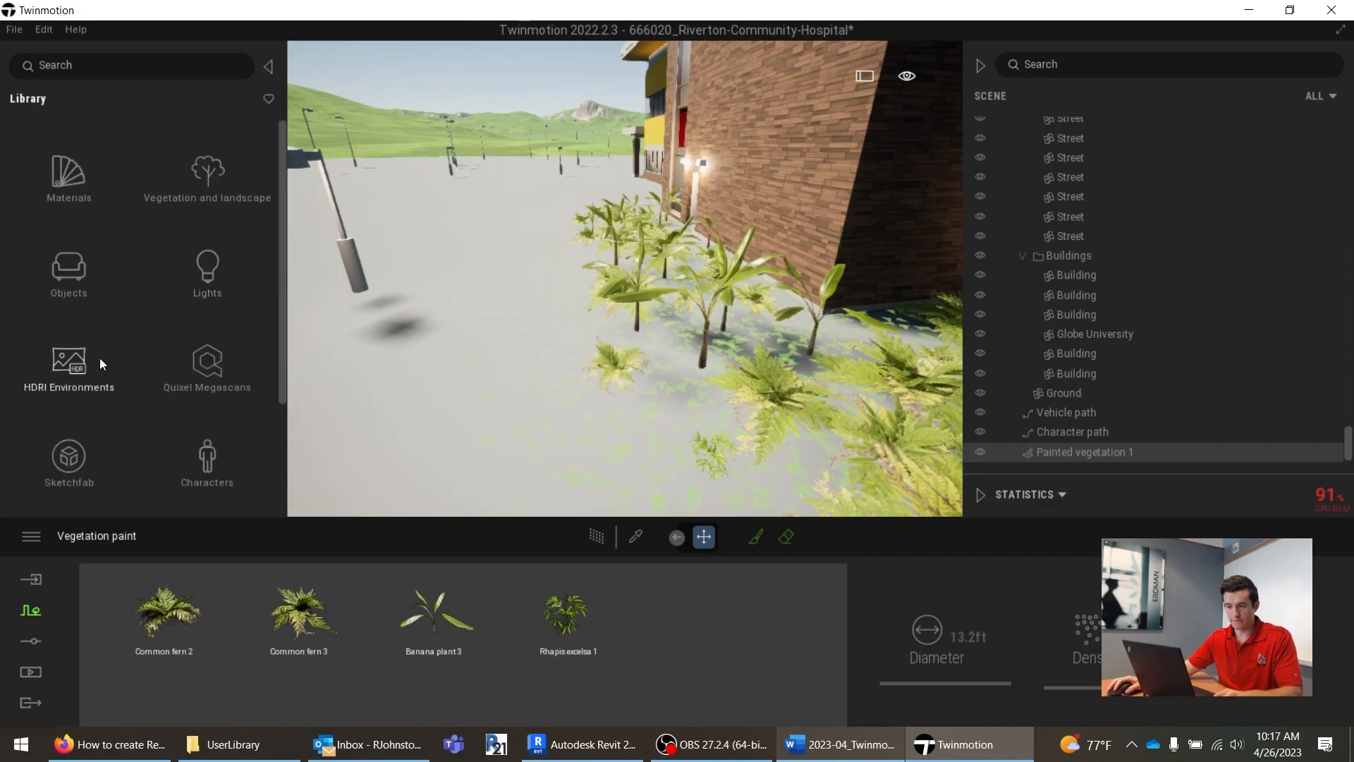
pyautogui.click(208, 460)
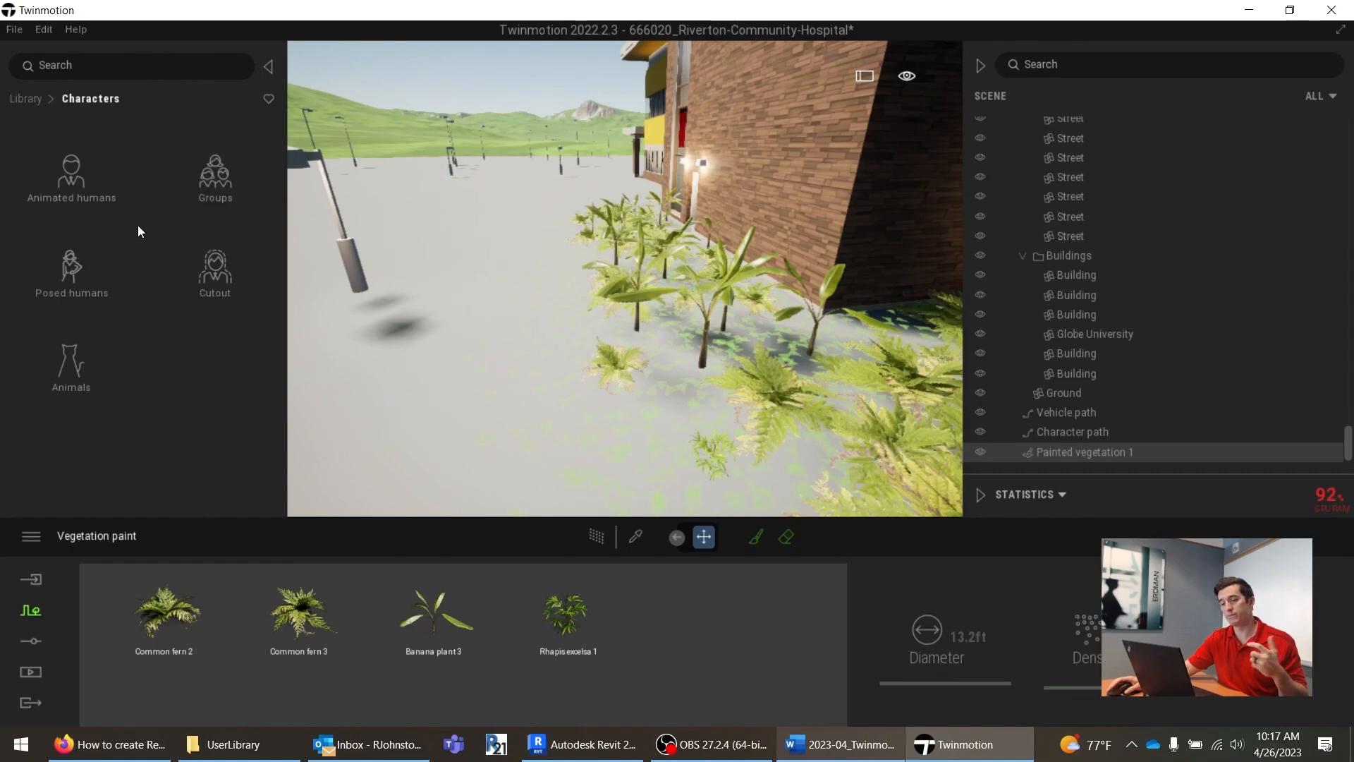
pyautogui.click(210, 278)
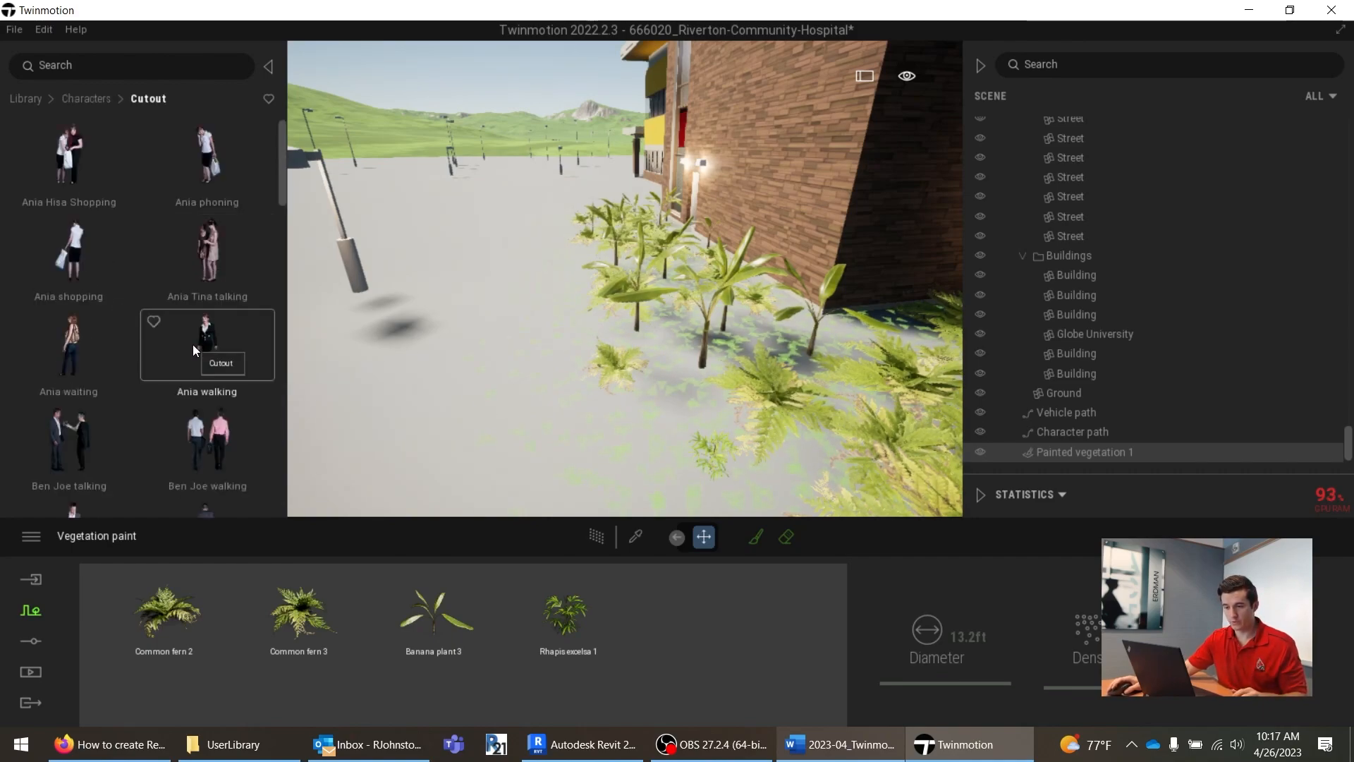
pyautogui.scroll(-1, 192, 344)
pyautogui.scroll(-12, 191, 352)
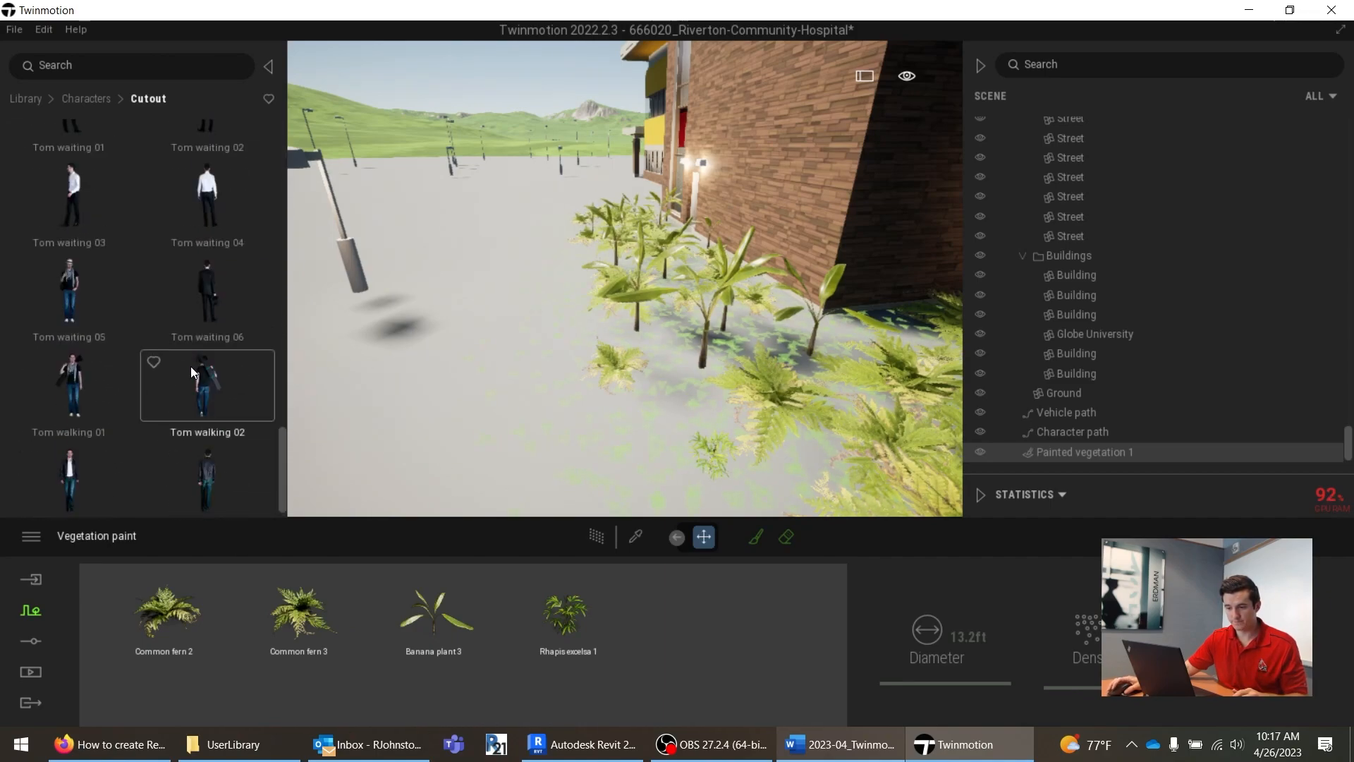
pyautogui.moveTo(196, 316); pyautogui.dragTo(477, 412)
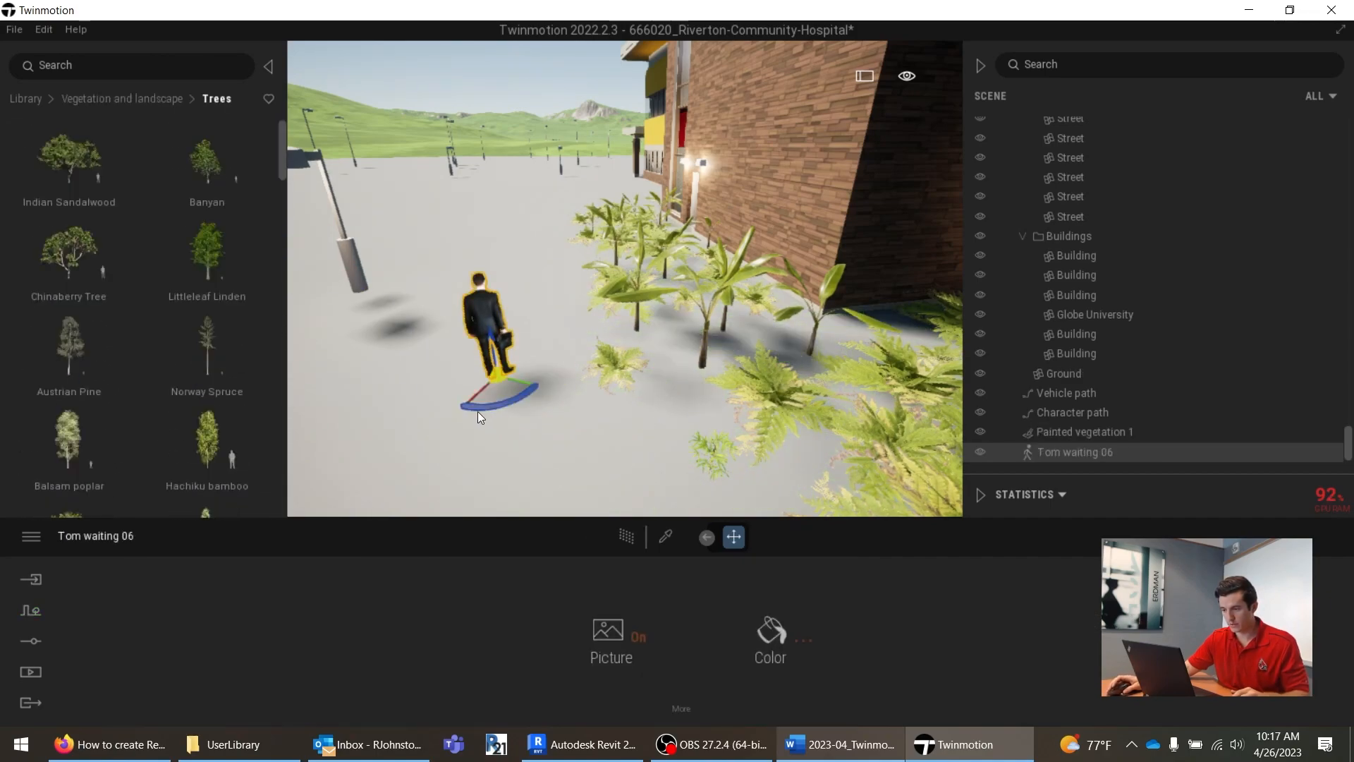
pyautogui.press('s')
pyautogui.press('a')
pyautogui.press('d')
pyautogui.press('w')
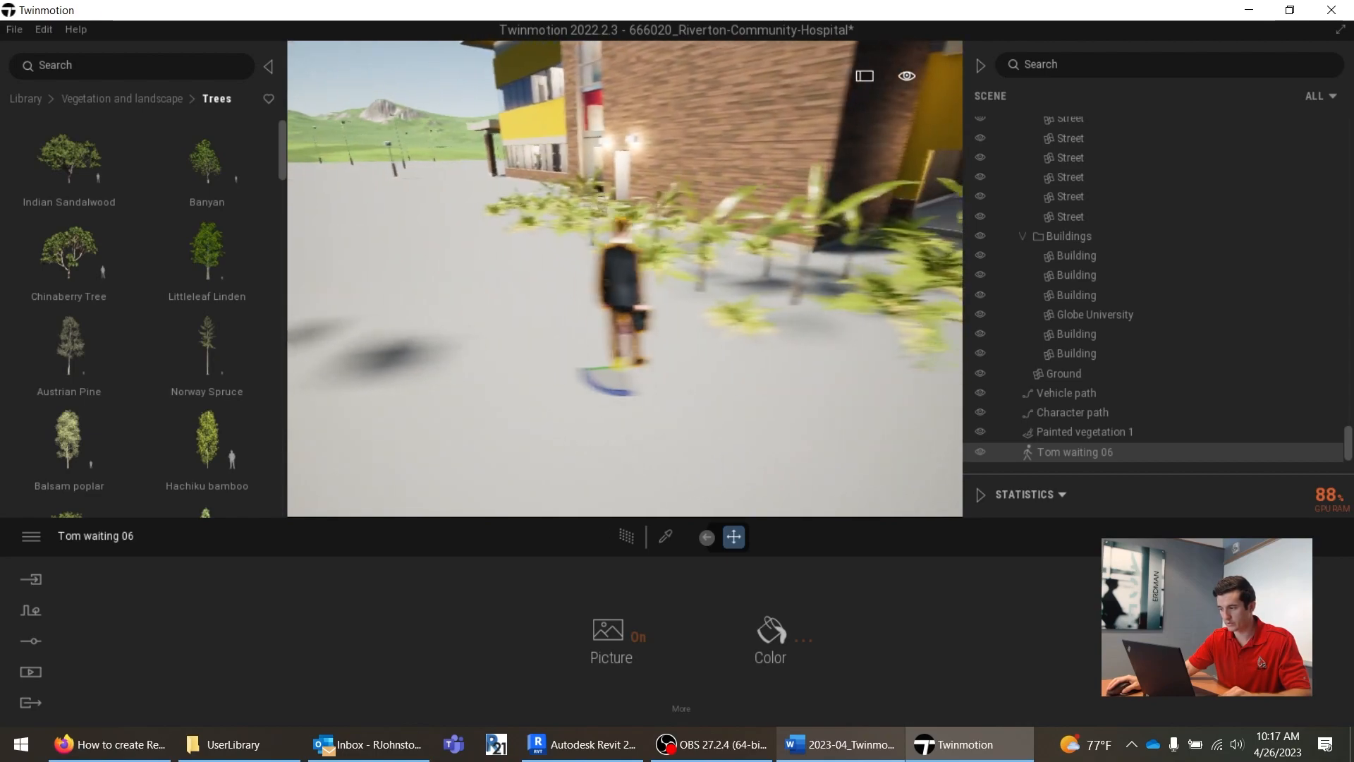
pyautogui.press('d')
pyautogui.press('a')
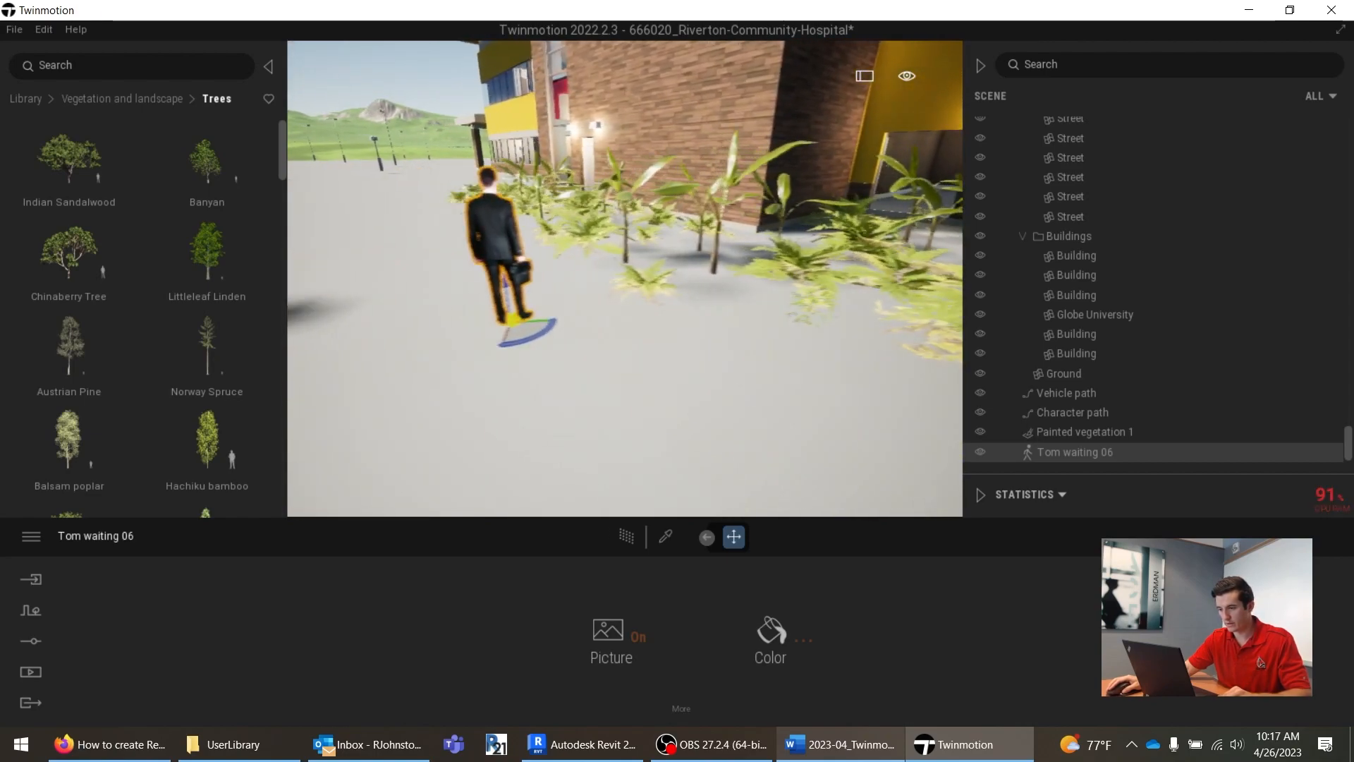
# Step: Place the posed healthcare characters Richard and Lucy on the ground on either side of the cutout man
pyautogui.click(123, 100)
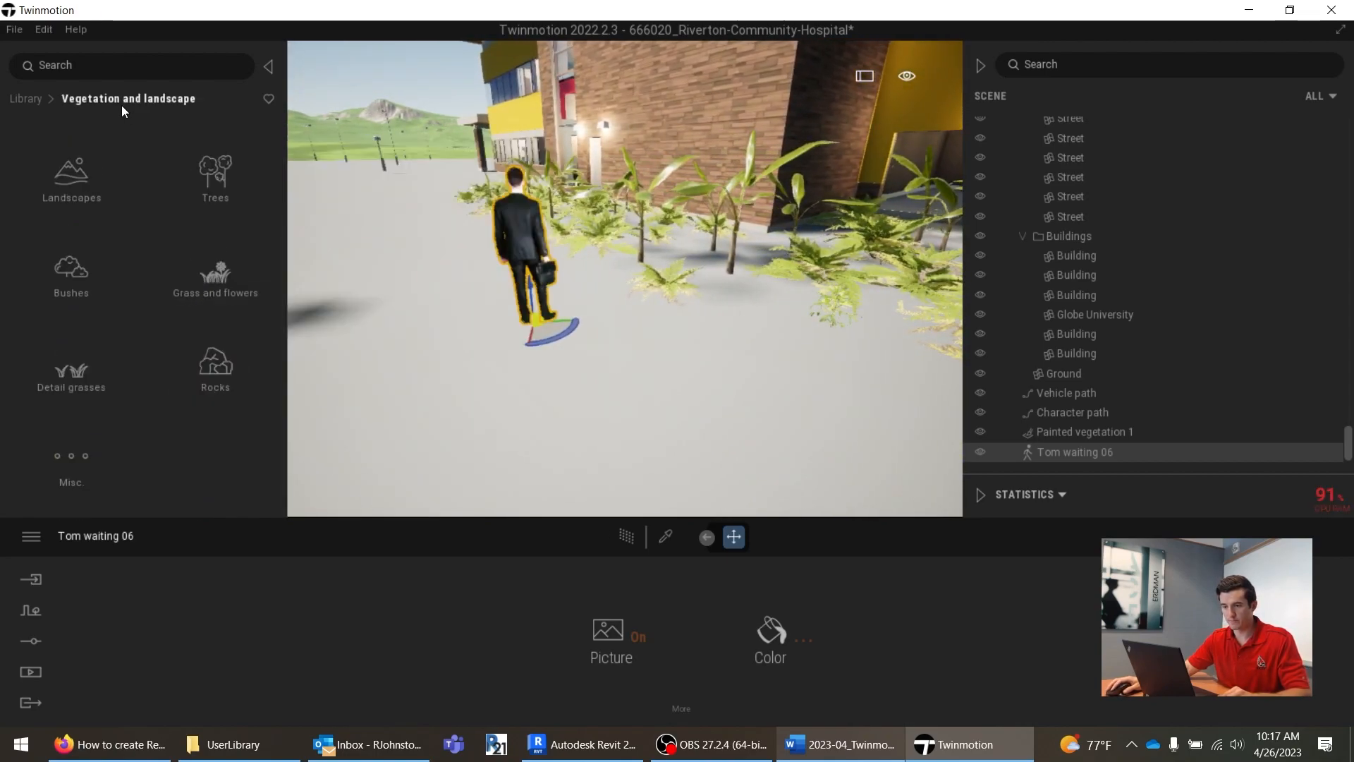
pyautogui.click(36, 101)
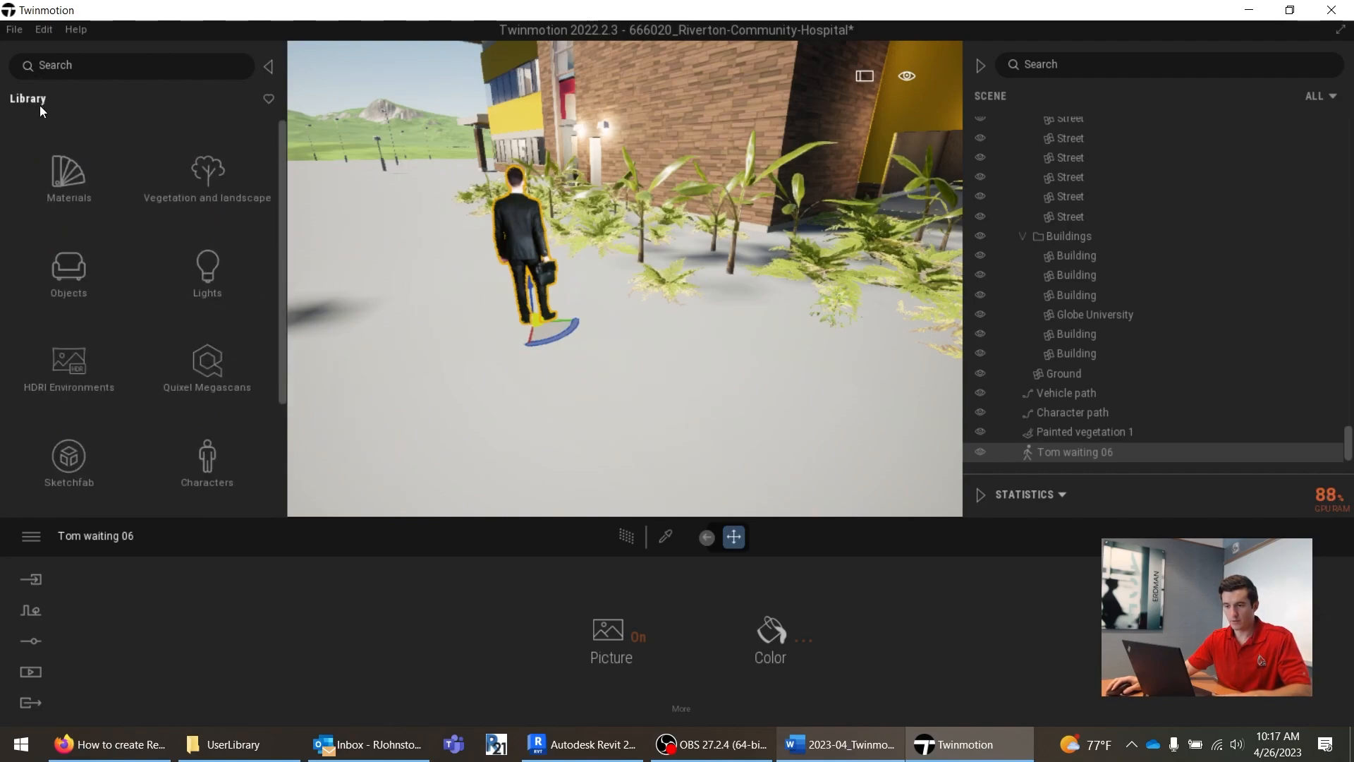
pyautogui.click(211, 446)
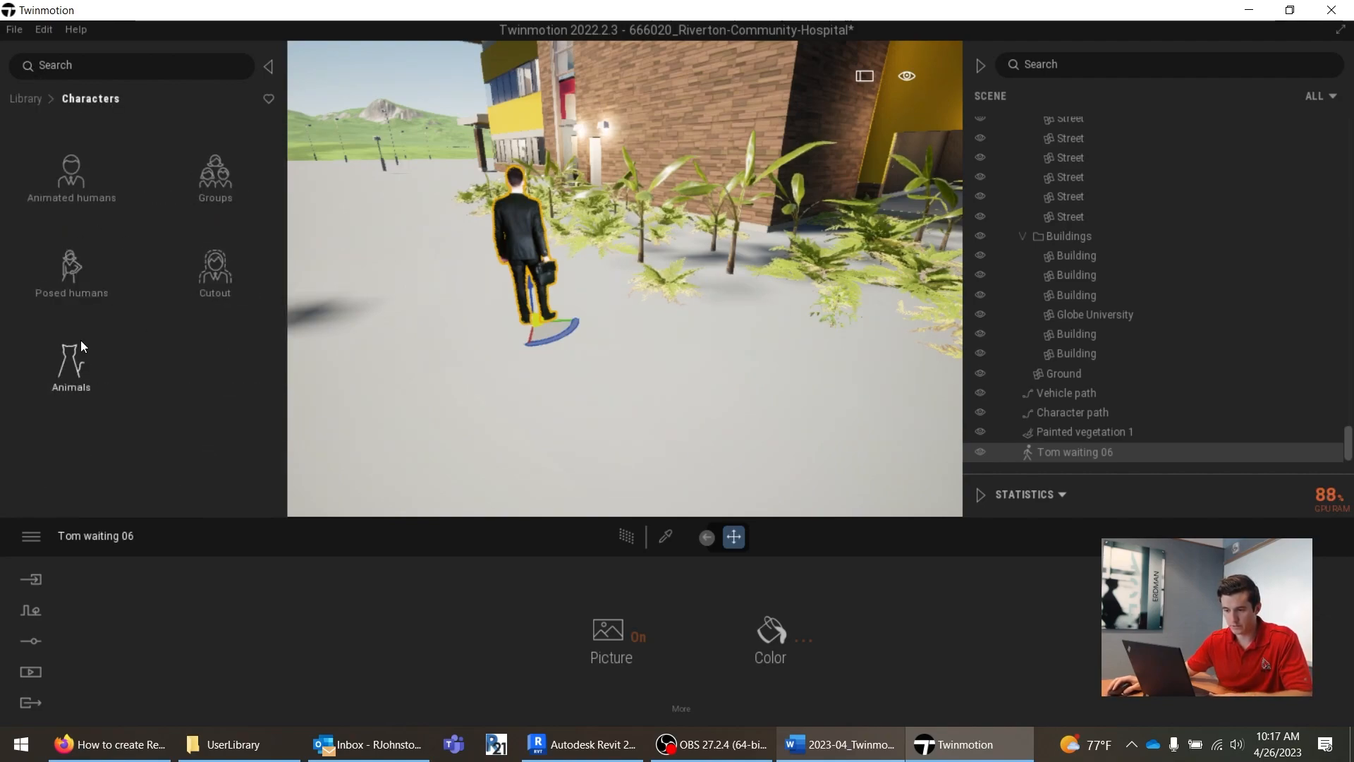
pyautogui.click(80, 283)
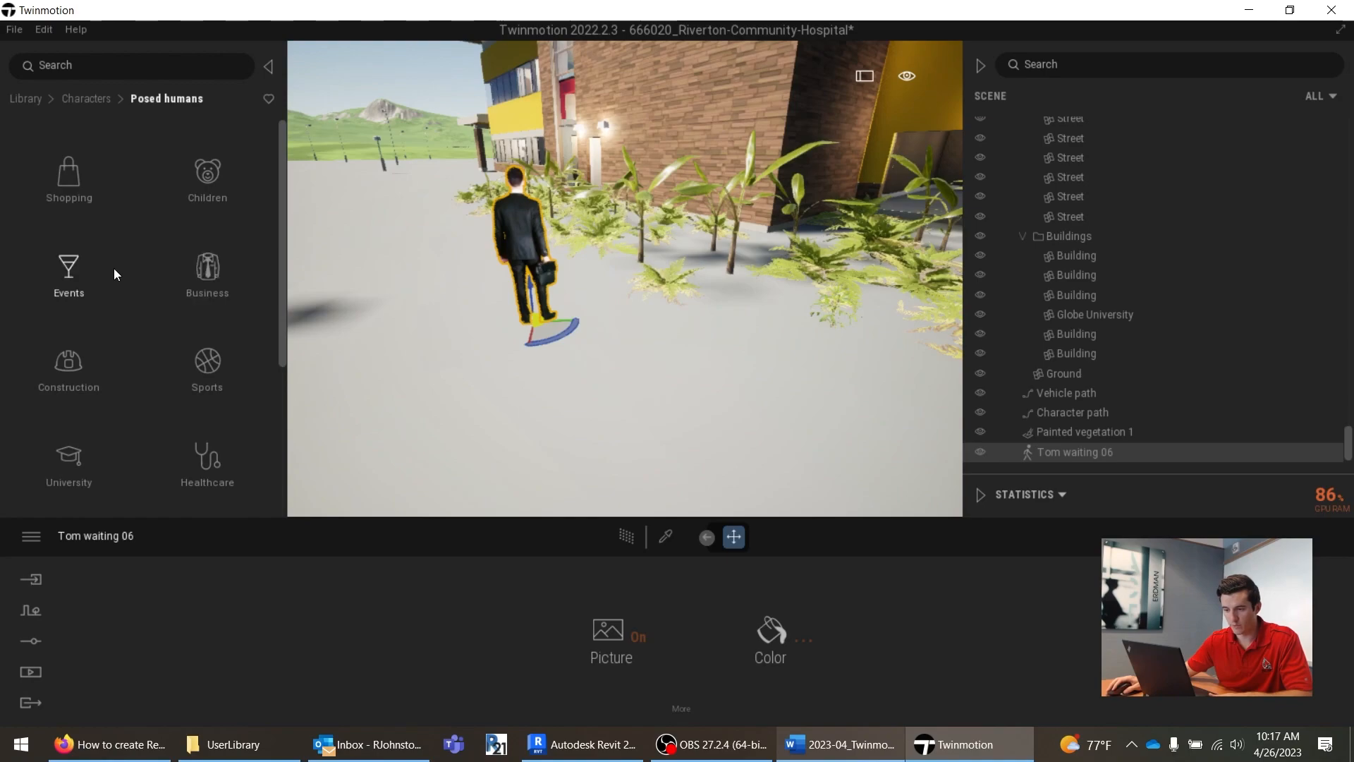
pyautogui.click(208, 462)
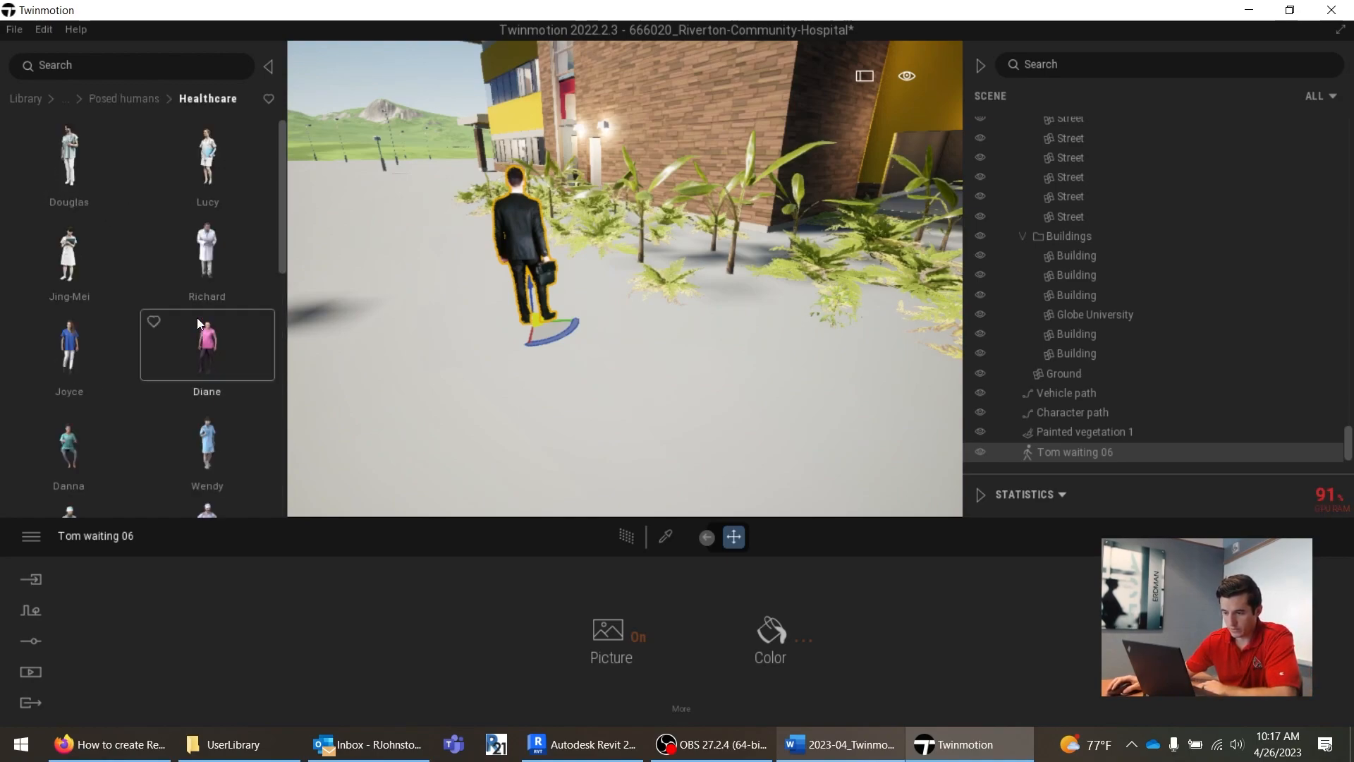
pyautogui.moveTo(173, 226); pyautogui.dragTo(360, 363)
pyautogui.moveTo(203, 160); pyautogui.dragTo(574, 408)
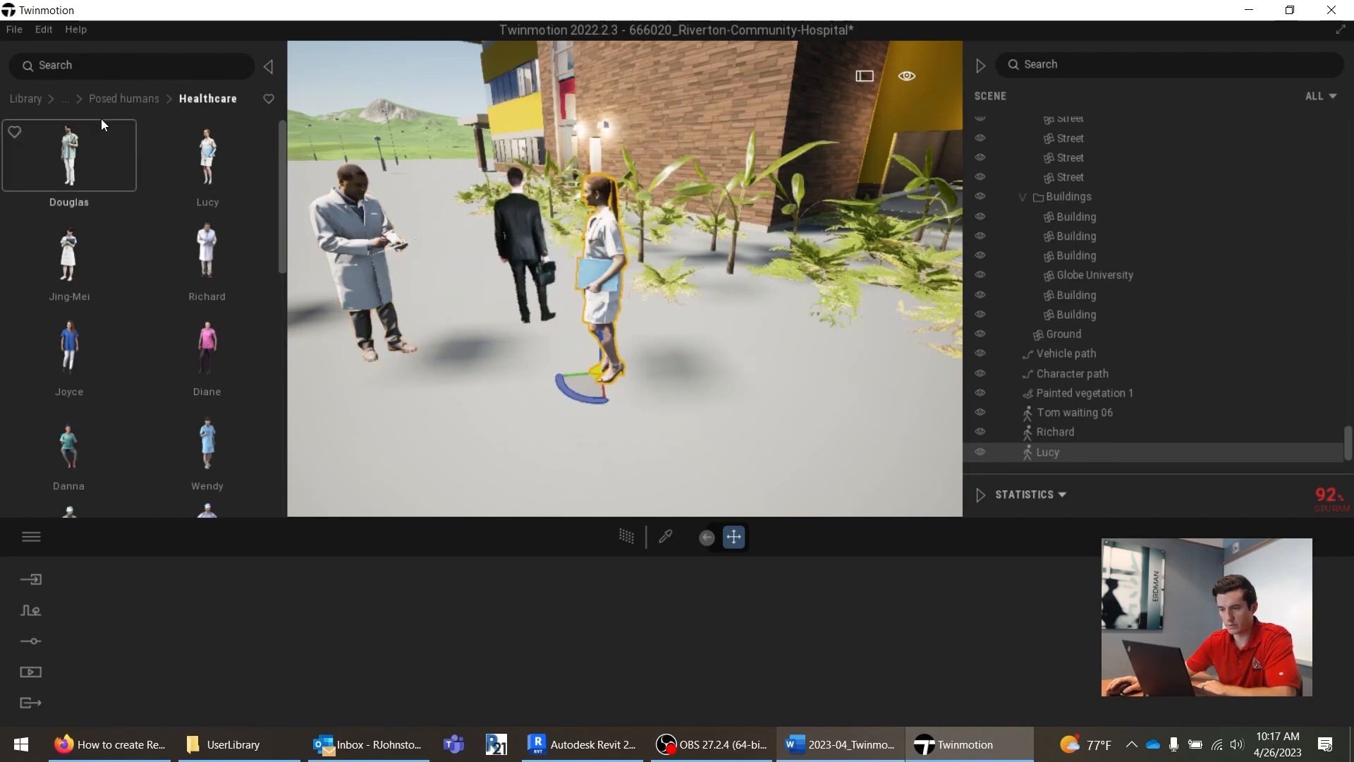
# Step: Place the character group Group07 on the open ground in front of the hospital
pyautogui.click(133, 98)
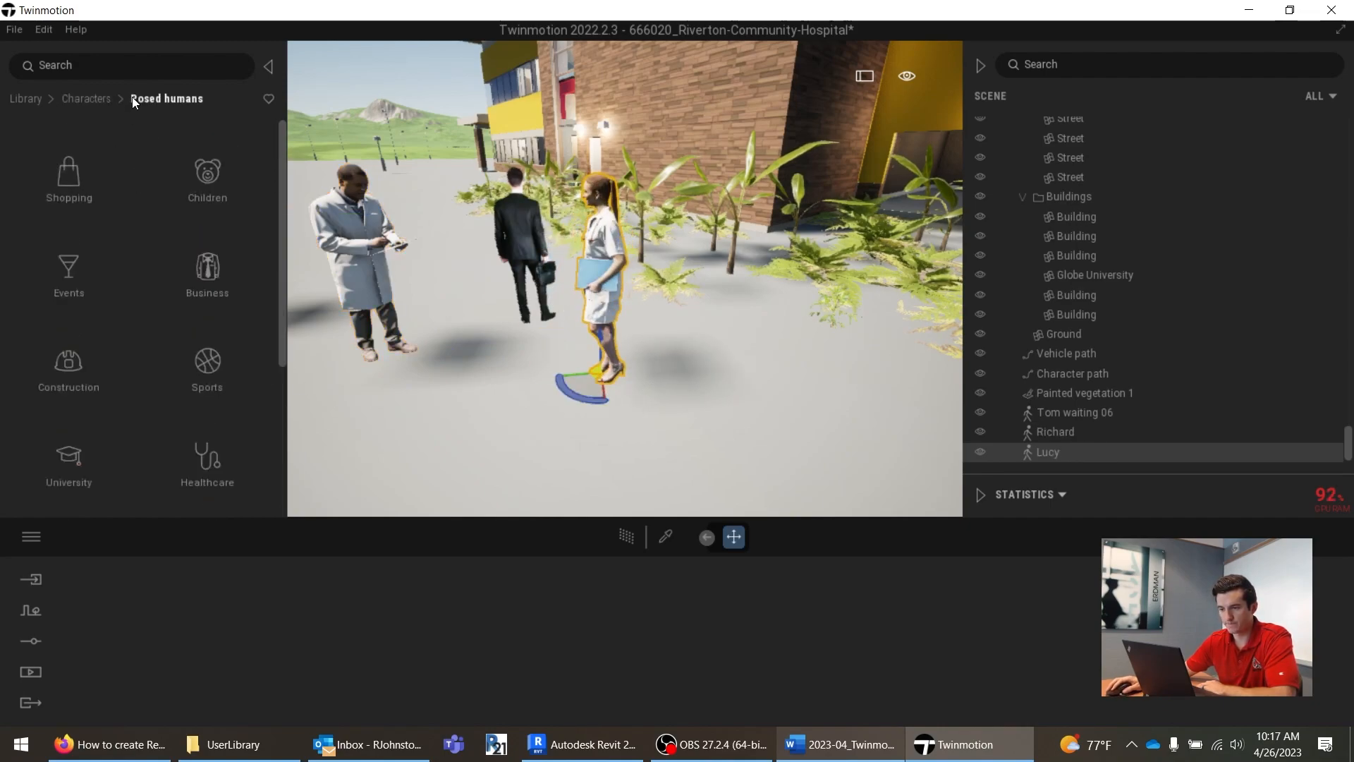
pyautogui.click(92, 98)
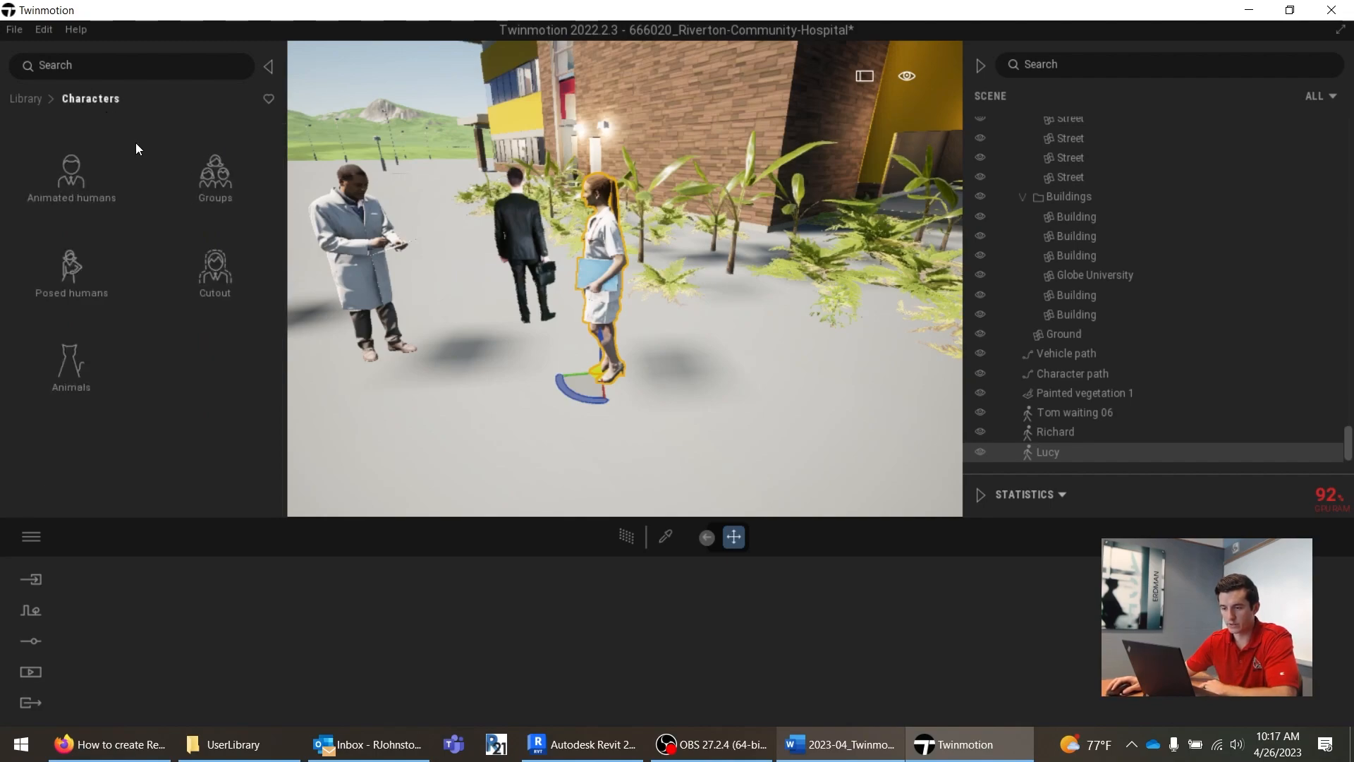
pyautogui.click(213, 196)
pyautogui.scroll(-5, 484, 328)
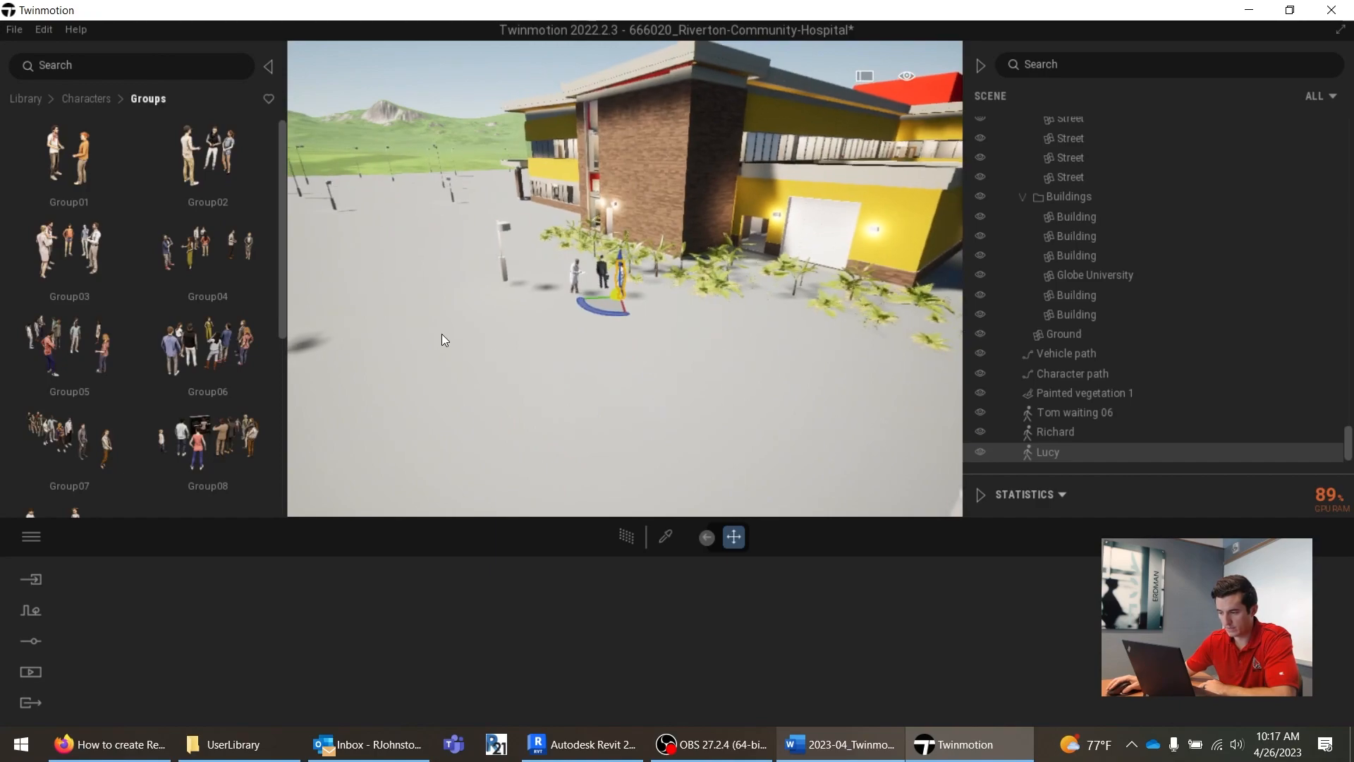
pyautogui.scroll(-1, 113, 395)
pyautogui.click(496, 328)
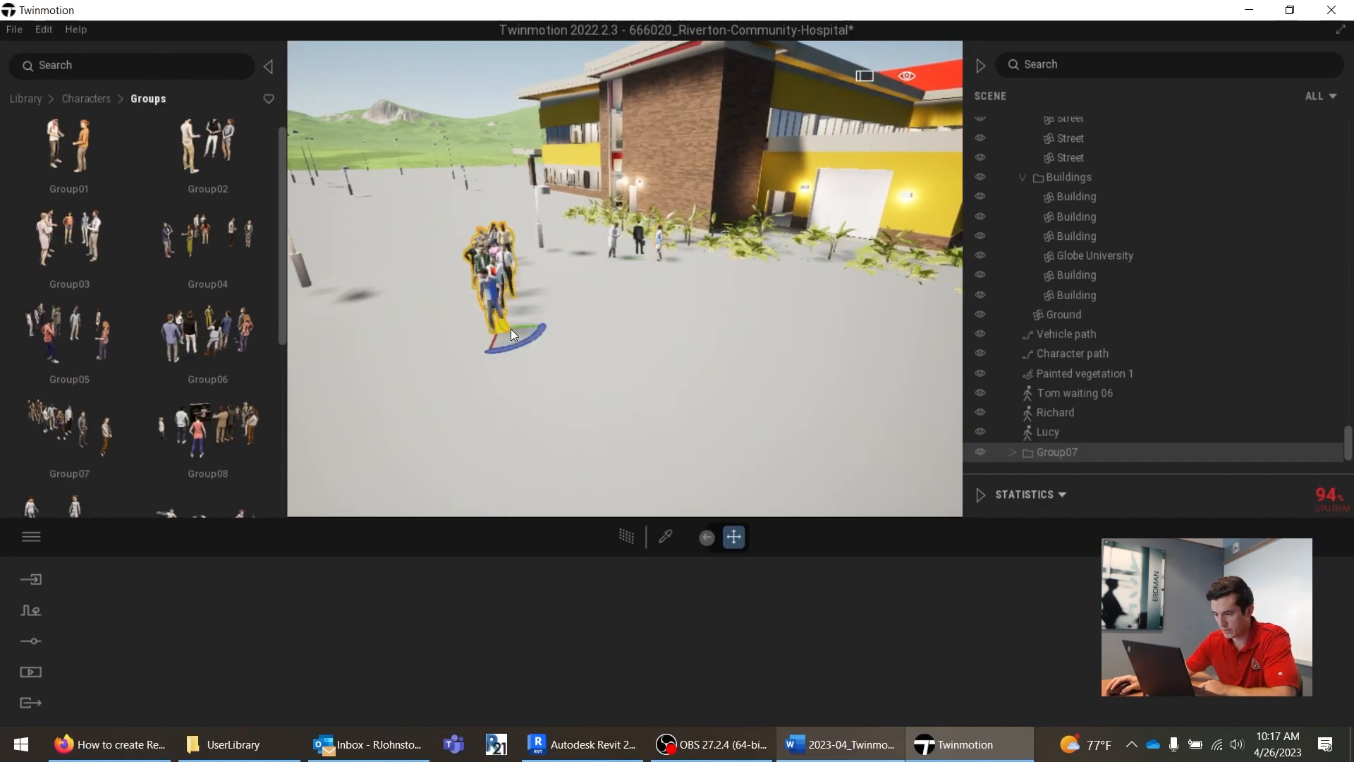
# Step: Add the character groups Group08 and Group09 to the open ground near the queue of people
pyautogui.moveTo(577, 327); pyautogui.dragTo(590, 327, button='right')
pyautogui.moveTo(212, 427); pyautogui.dragTo(710, 404)
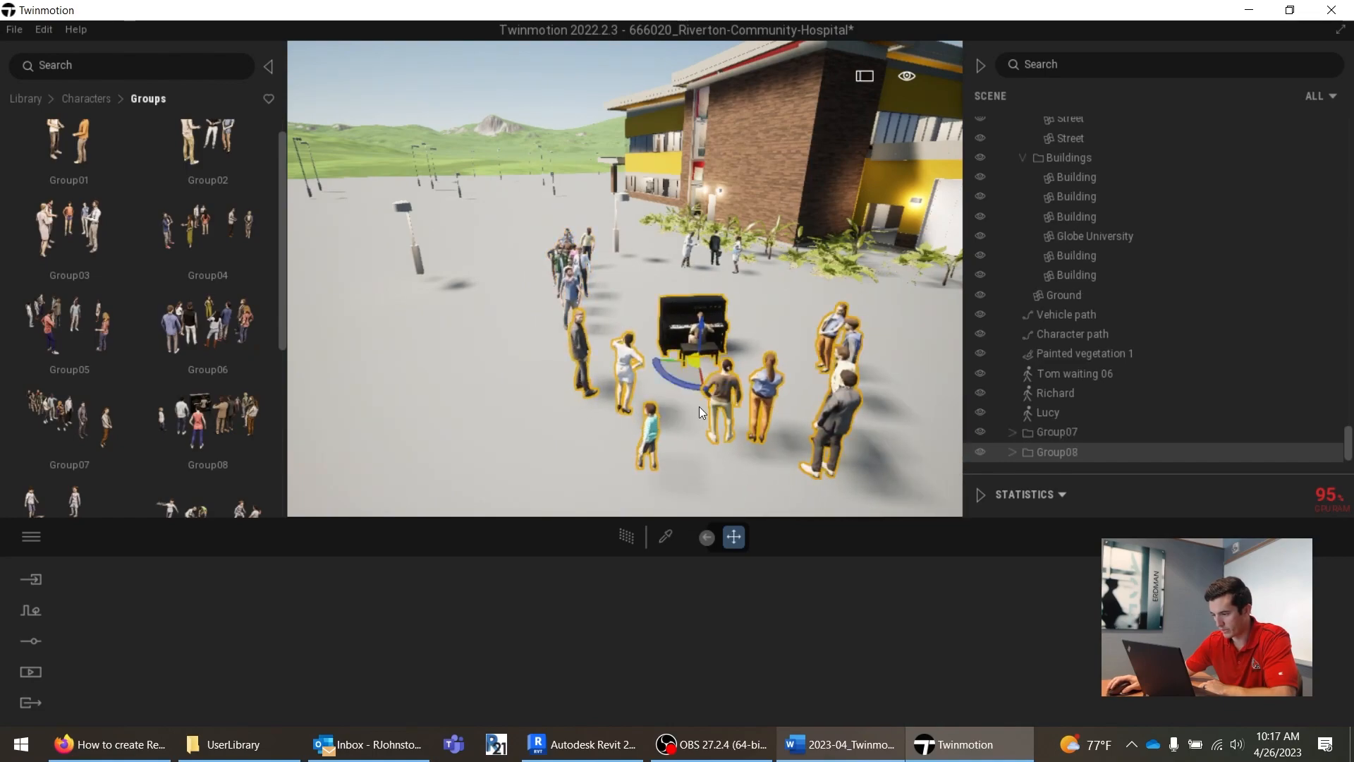
pyautogui.scroll(-1, 180, 386)
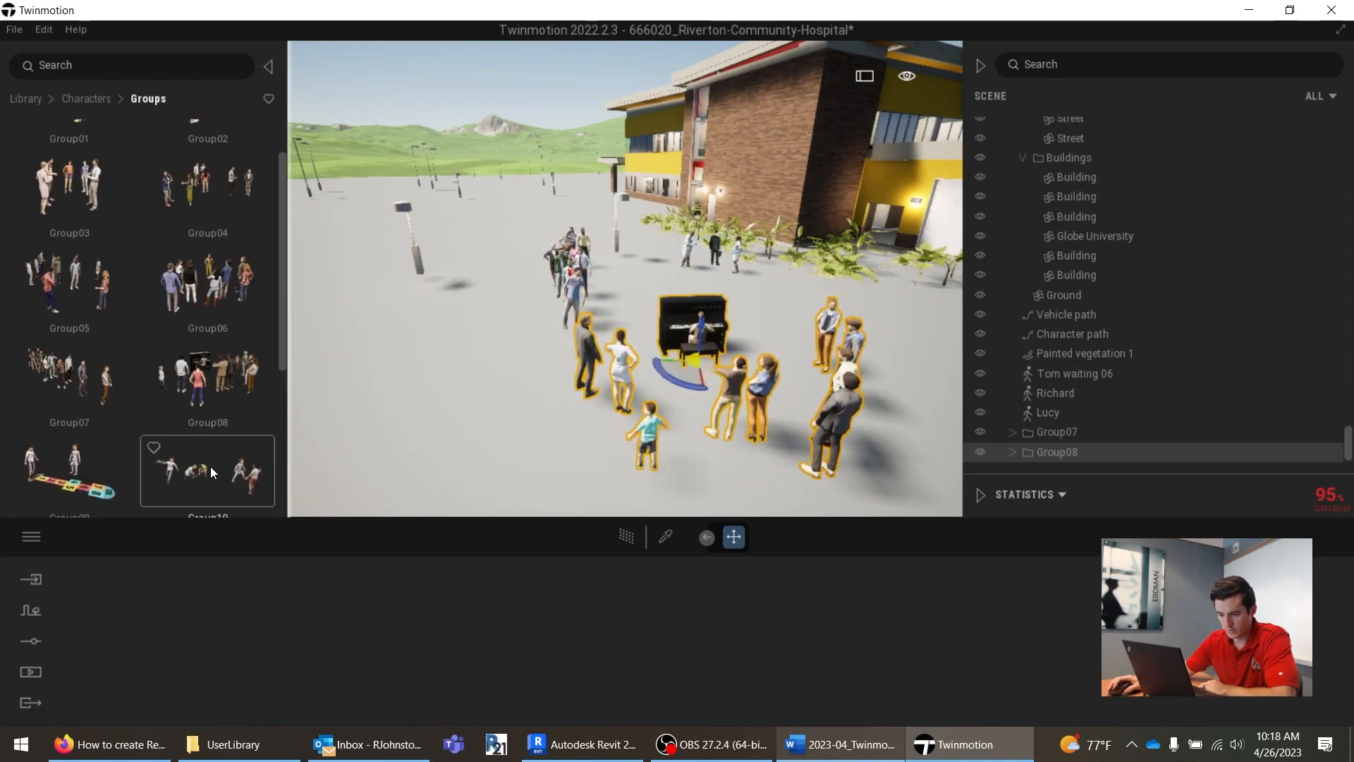
pyautogui.scroll(-3, 64, 409)
pyautogui.moveTo(484, 400); pyautogui.dragTo(400, 345)
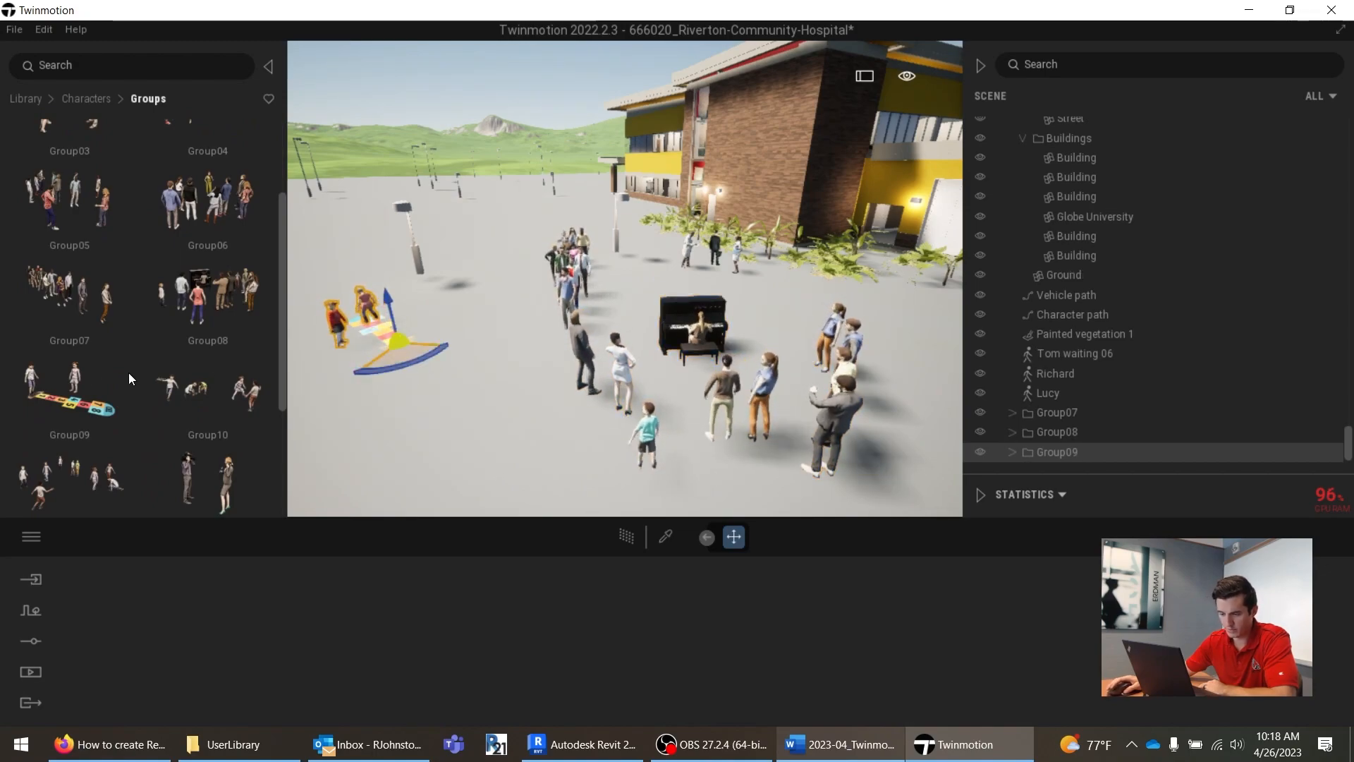
# Step: Browse the Quixel Megascans 3D Assets categories, including Street and Props, and return to the library's main categories
pyautogui.scroll(3, 89, 371)
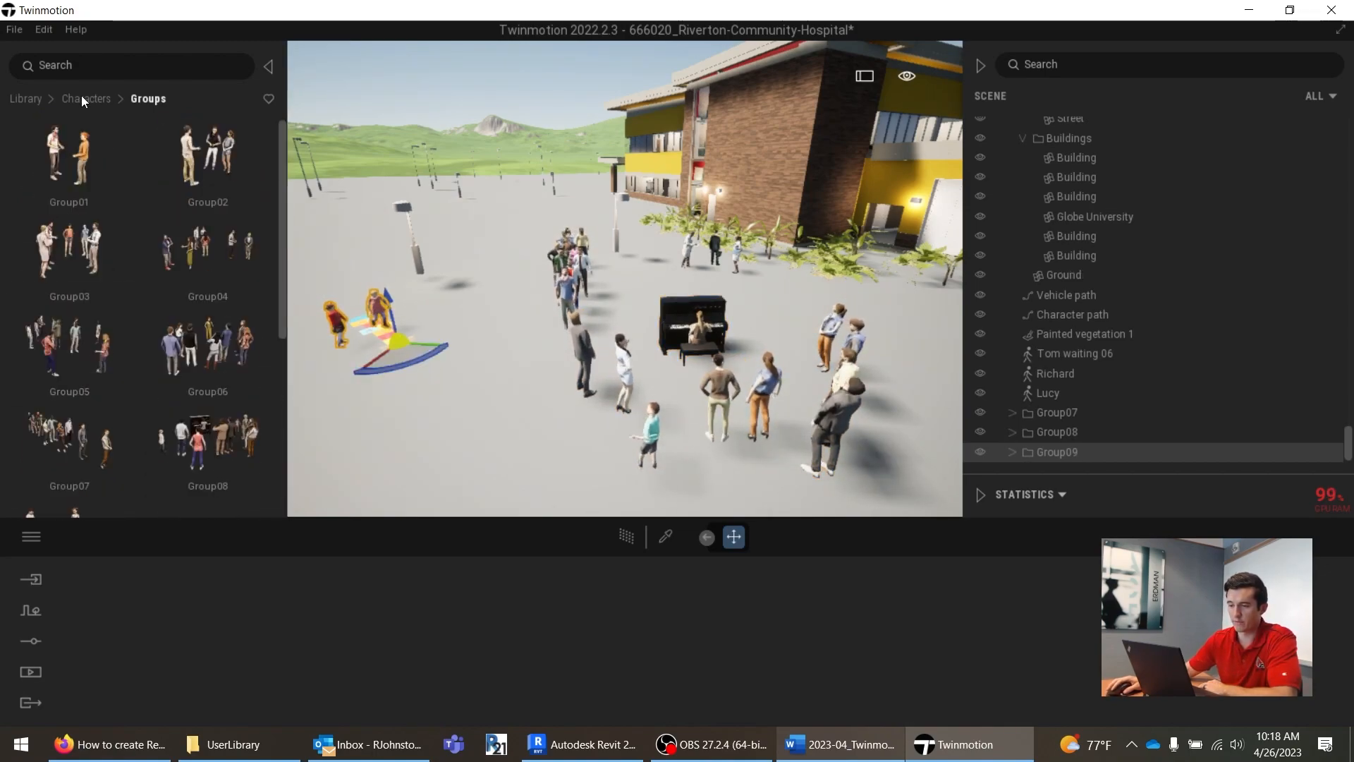
pyautogui.click(25, 99)
pyautogui.click(191, 357)
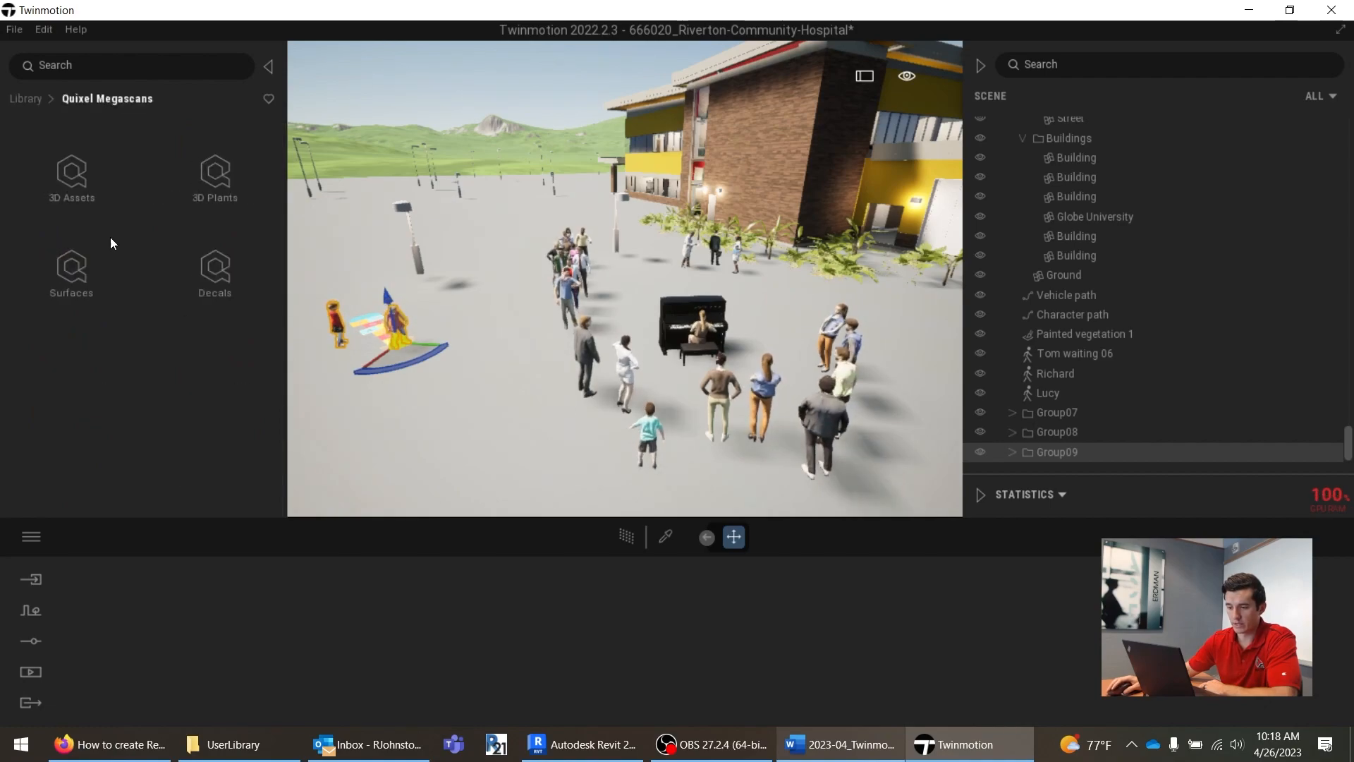
pyautogui.click(73, 175)
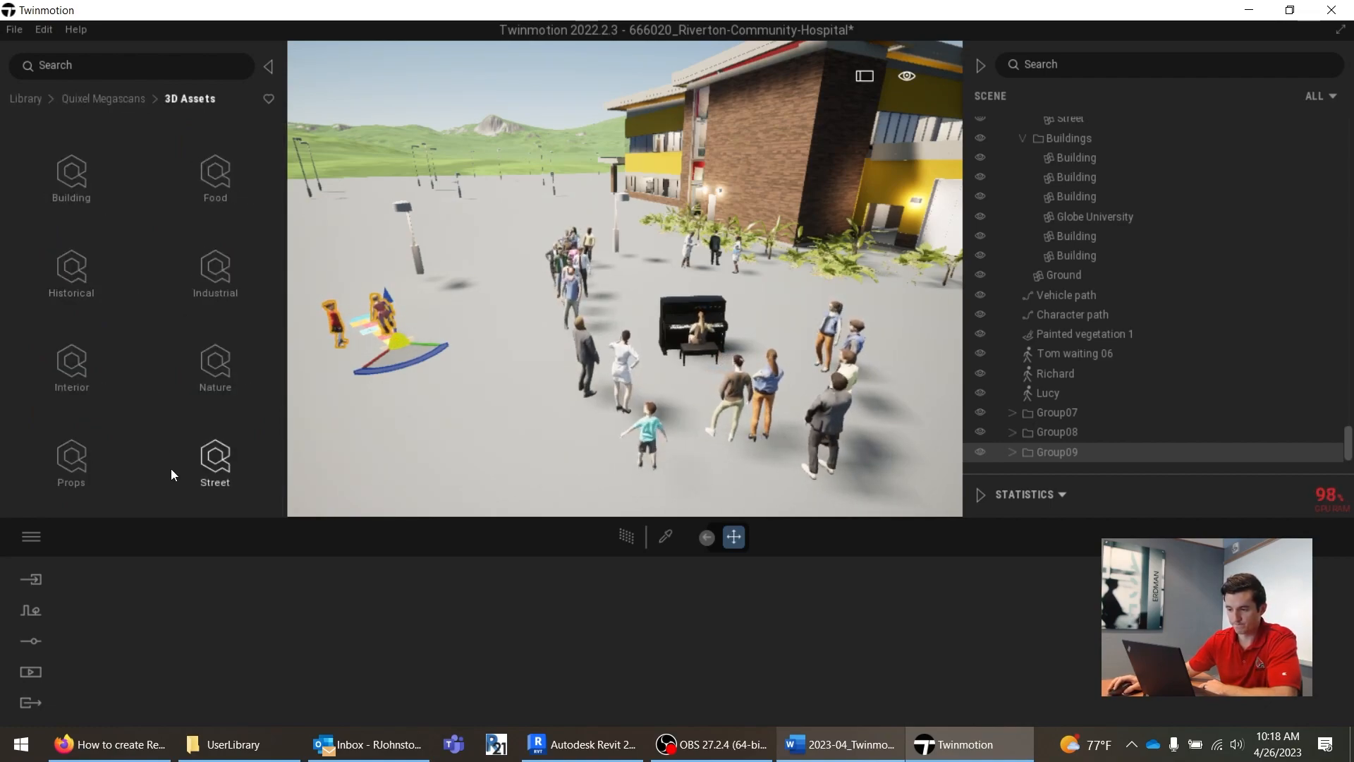
pyautogui.click(215, 460)
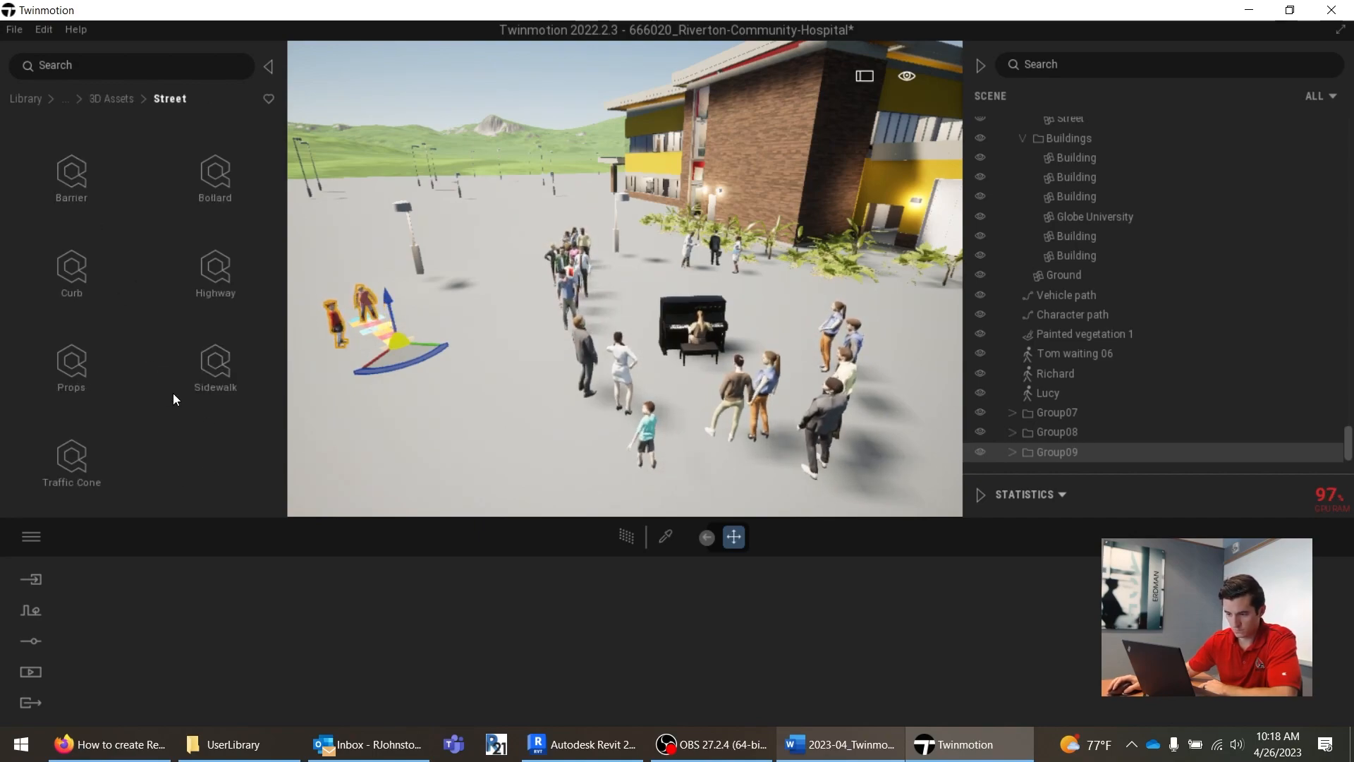
pyautogui.click(113, 99)
pyautogui.click(83, 468)
pyautogui.click(96, 100)
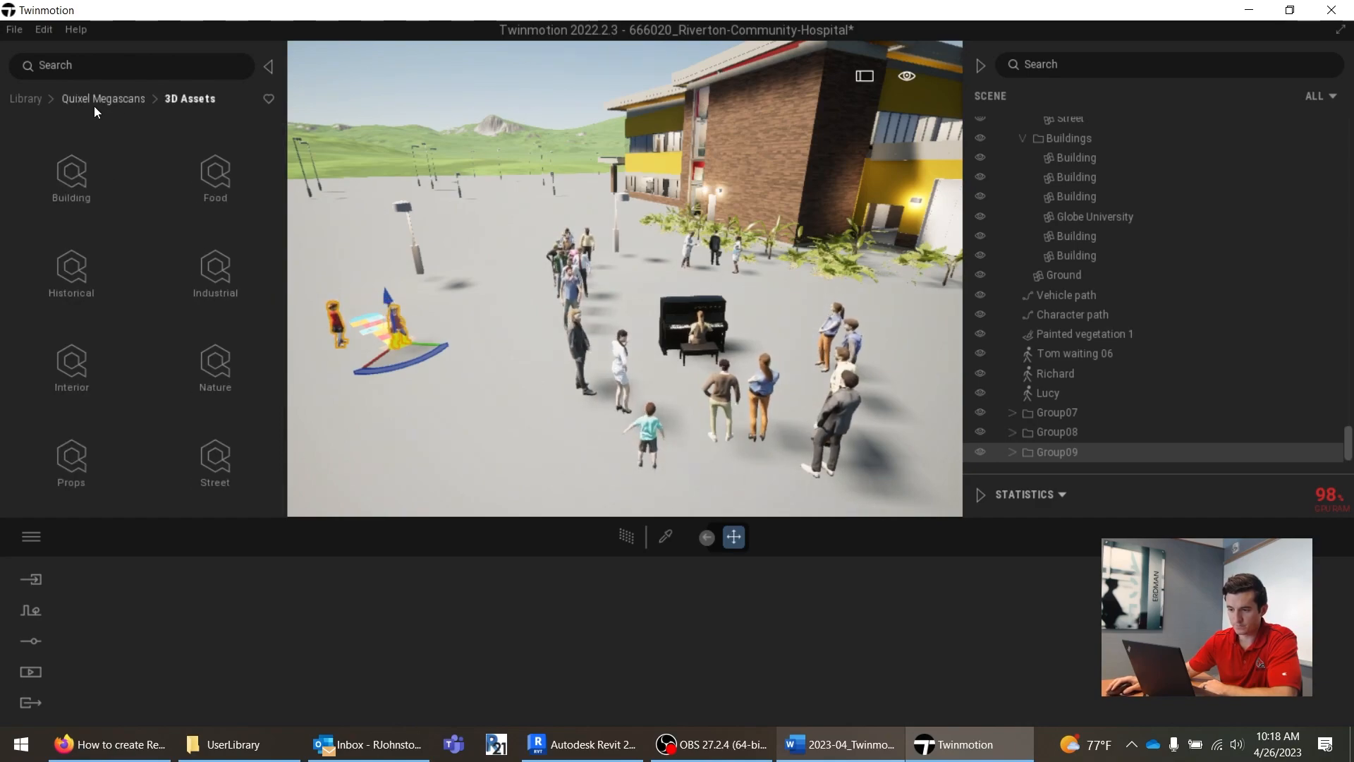
pyautogui.click(73, 98)
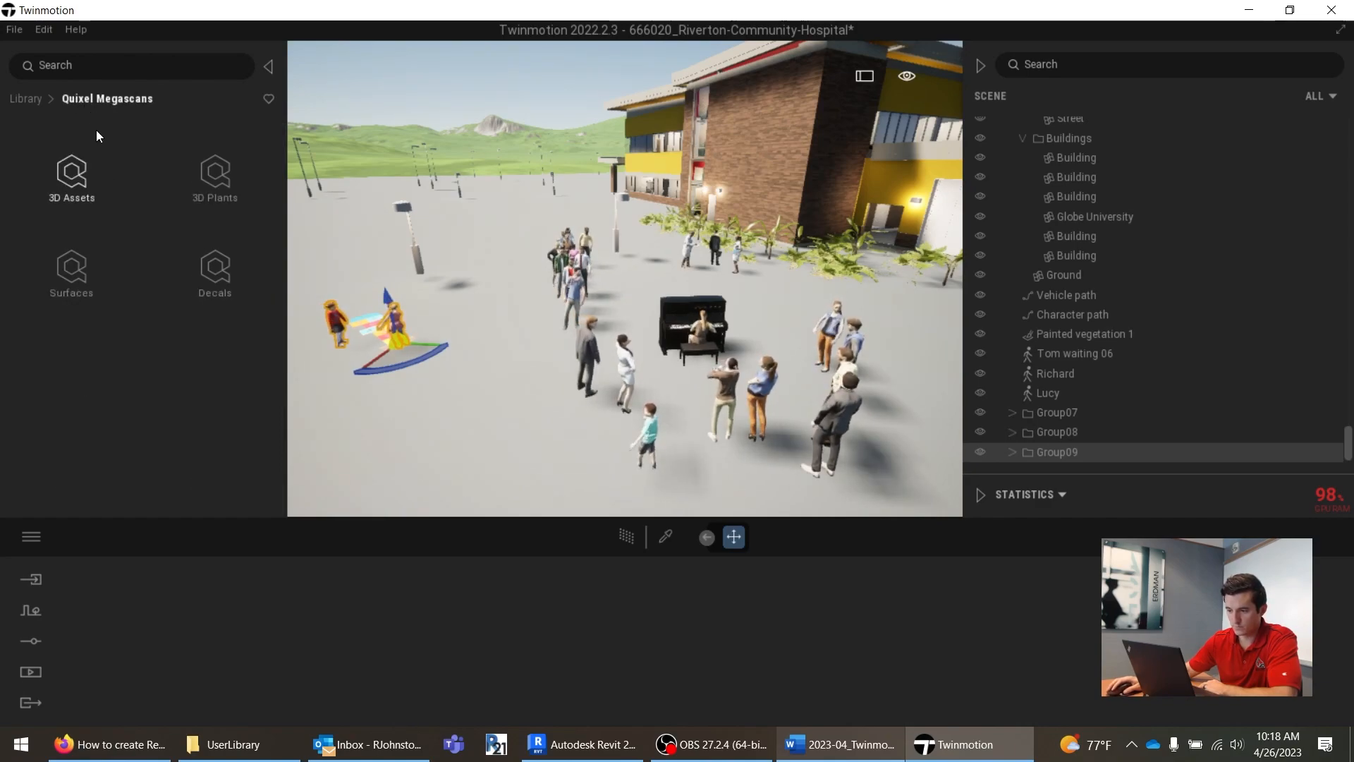
pyautogui.click(31, 98)
pyautogui.scroll(-1, 152, 393)
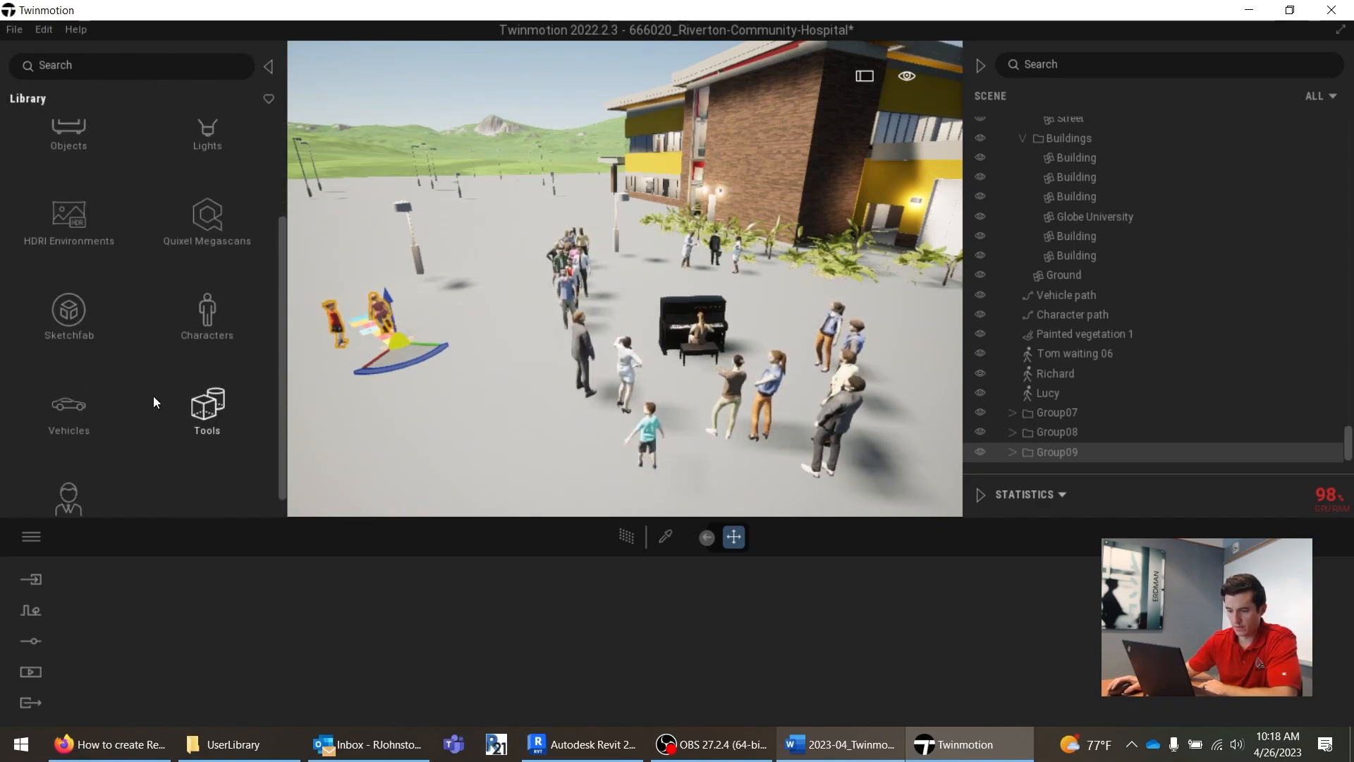
# Step: Switch to the Word training outline, read its Scene Settings section, and return to Twinmotion
pyautogui.scroll(3, 117, 414)
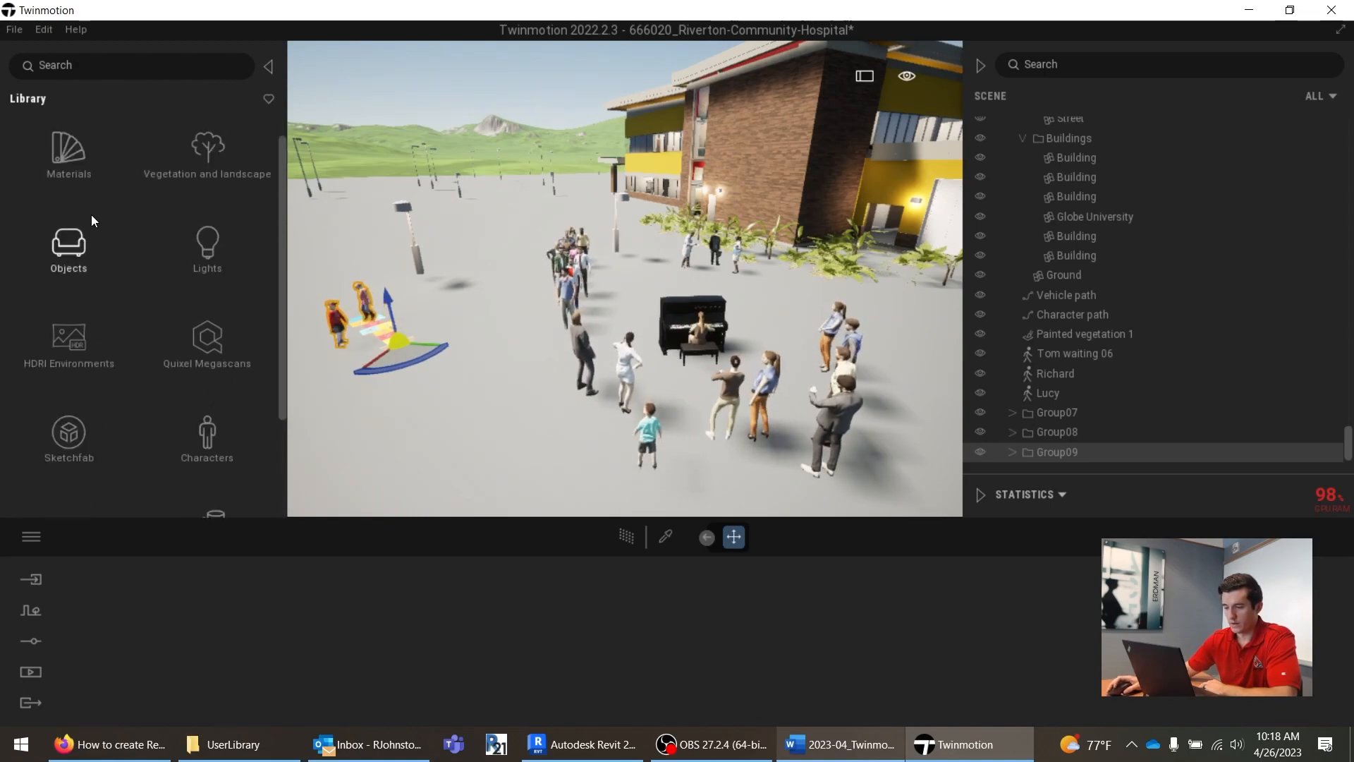
pyautogui.hotkey('alt', 'Tab')
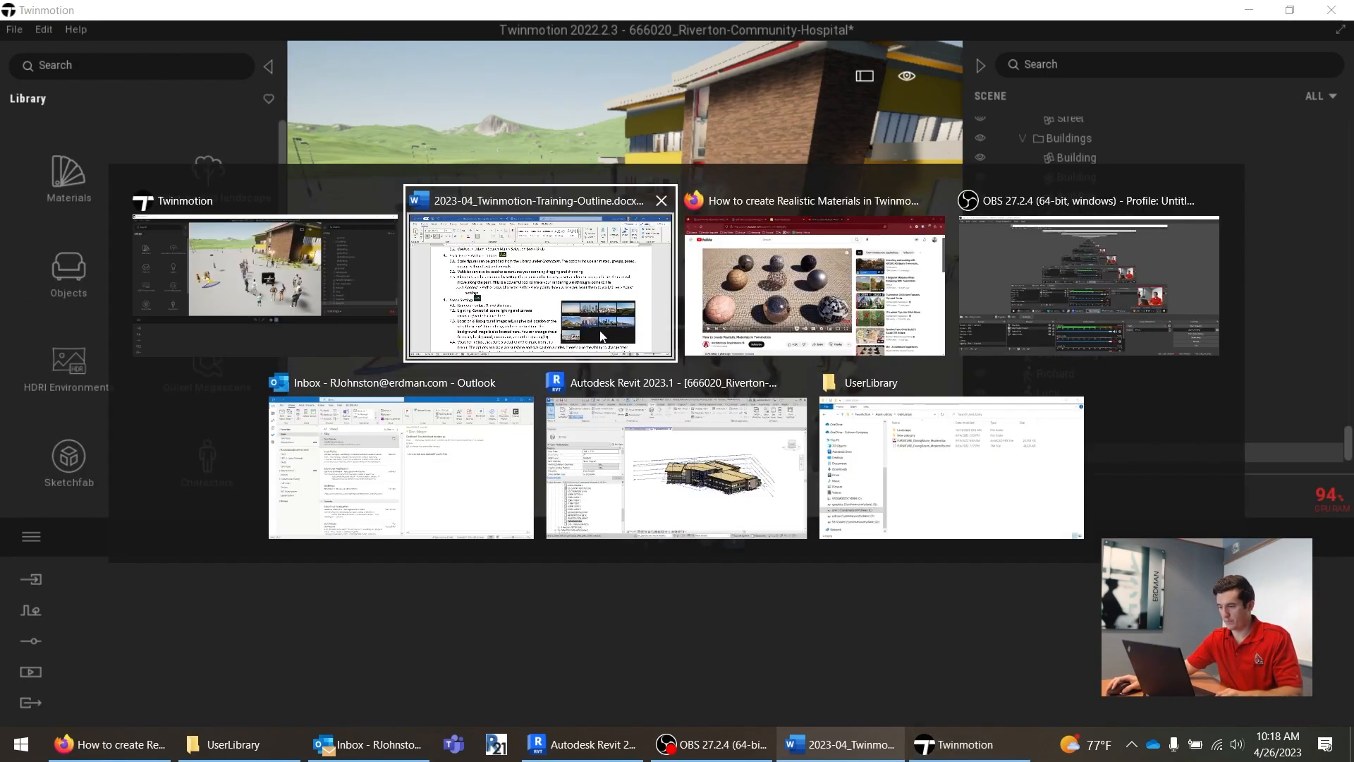
pyautogui.click(530, 357)
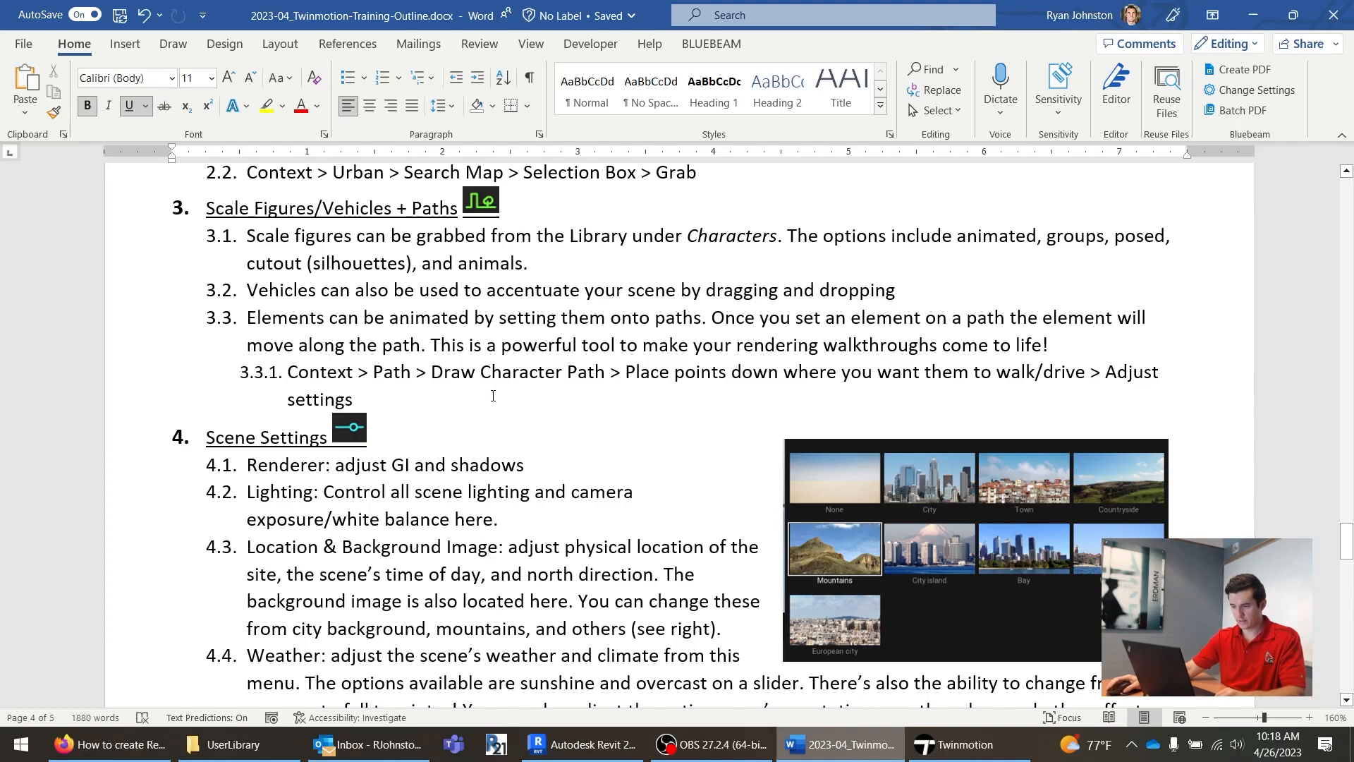
pyautogui.scroll(-5, 487, 388)
pyautogui.scroll(2, 466, 370)
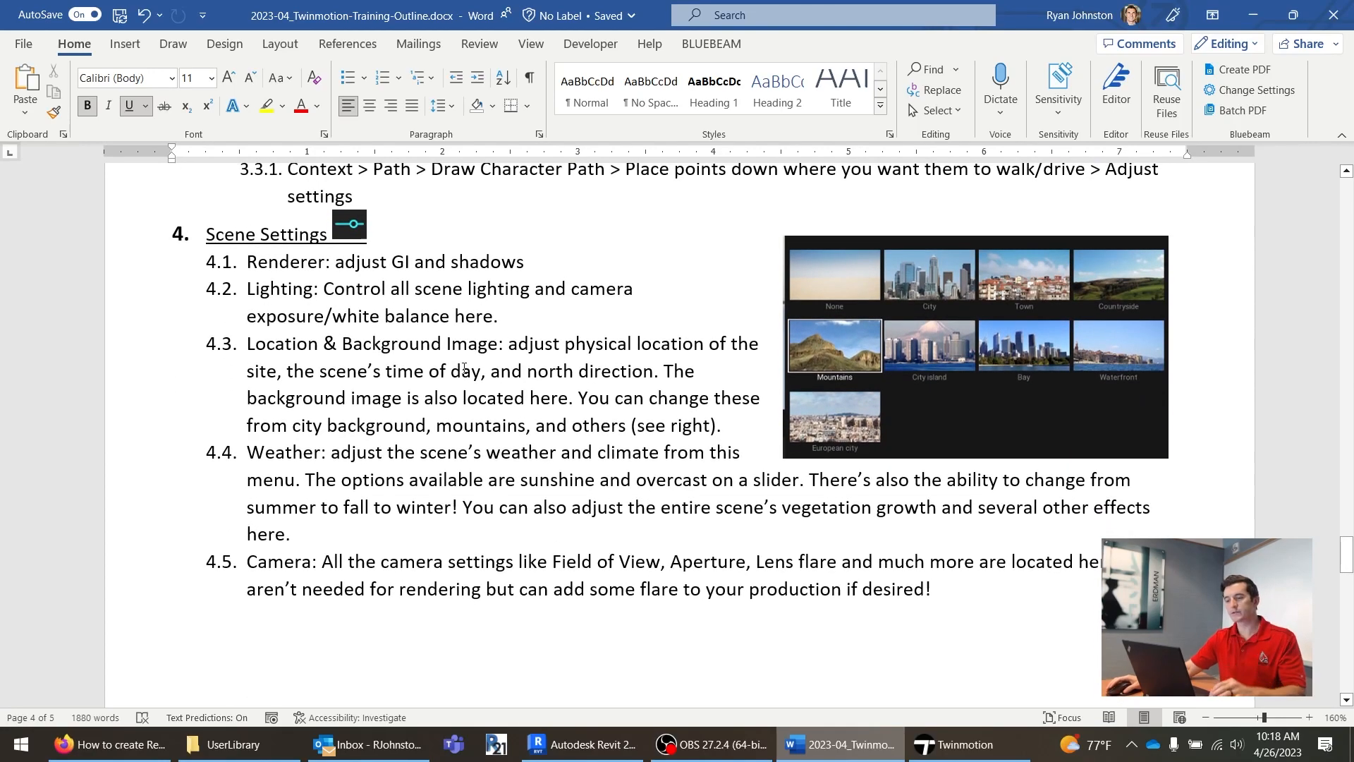
pyautogui.hotkey('alt', 'Tab')
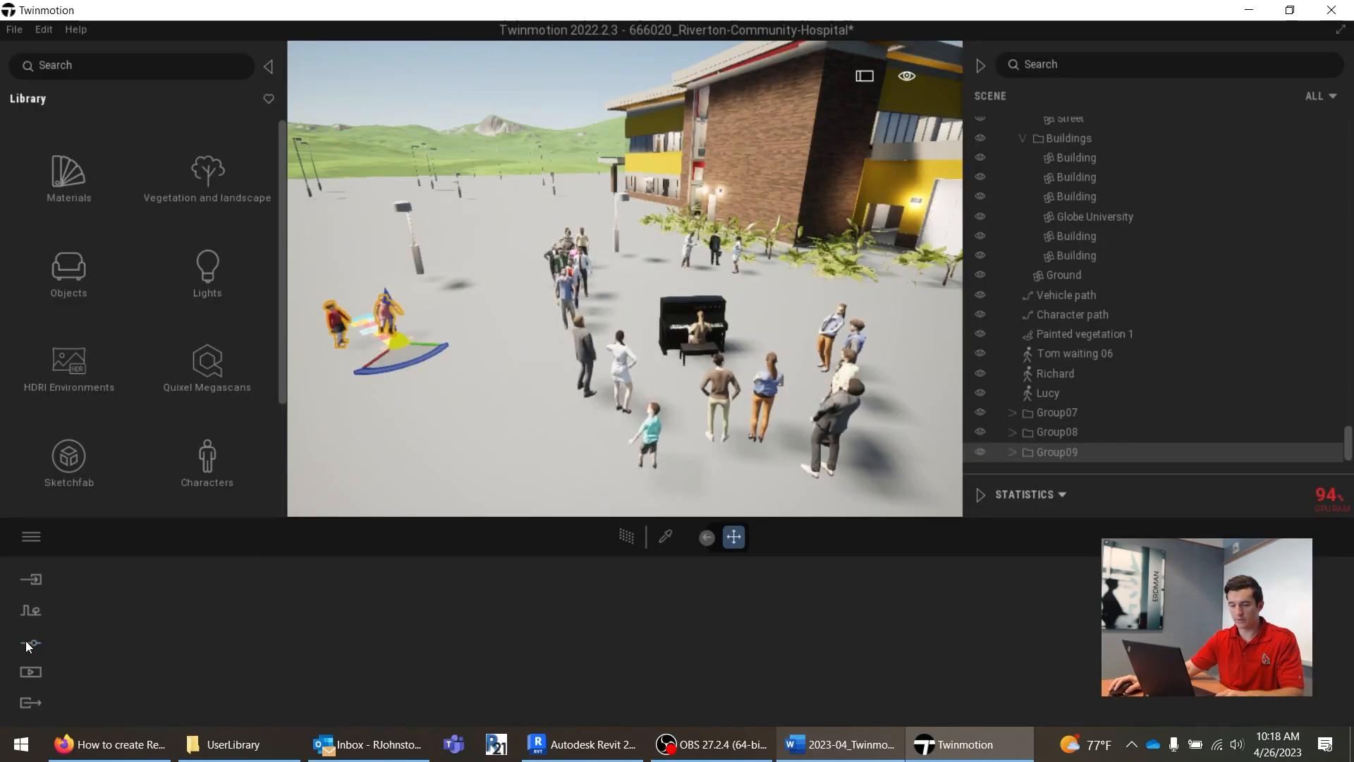
# Step: Set the shadow distance in the renderer settings to 3324 ft
pyautogui.click(28, 643)
pyautogui.hotkey('alt', 'Tab')
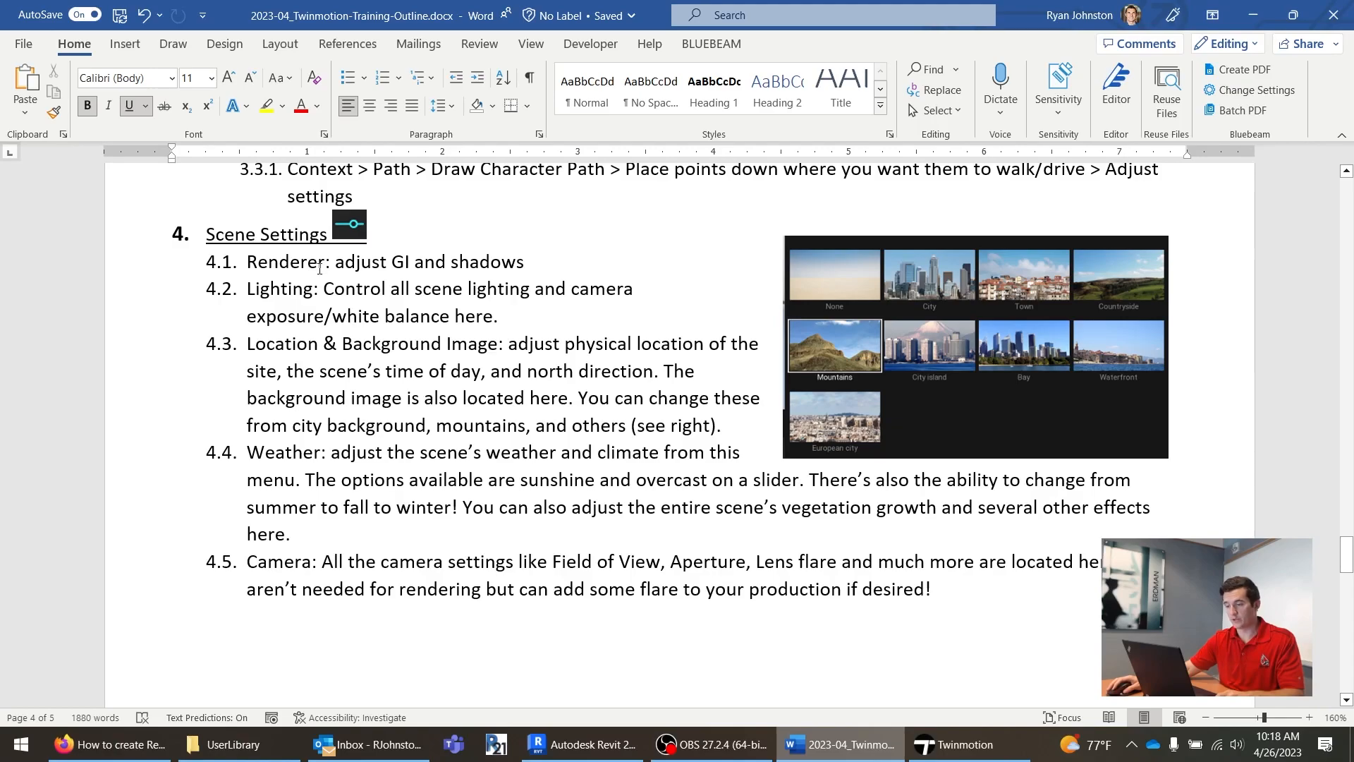
pyautogui.hotkey('alt', 'Tab')
pyautogui.click(403, 660)
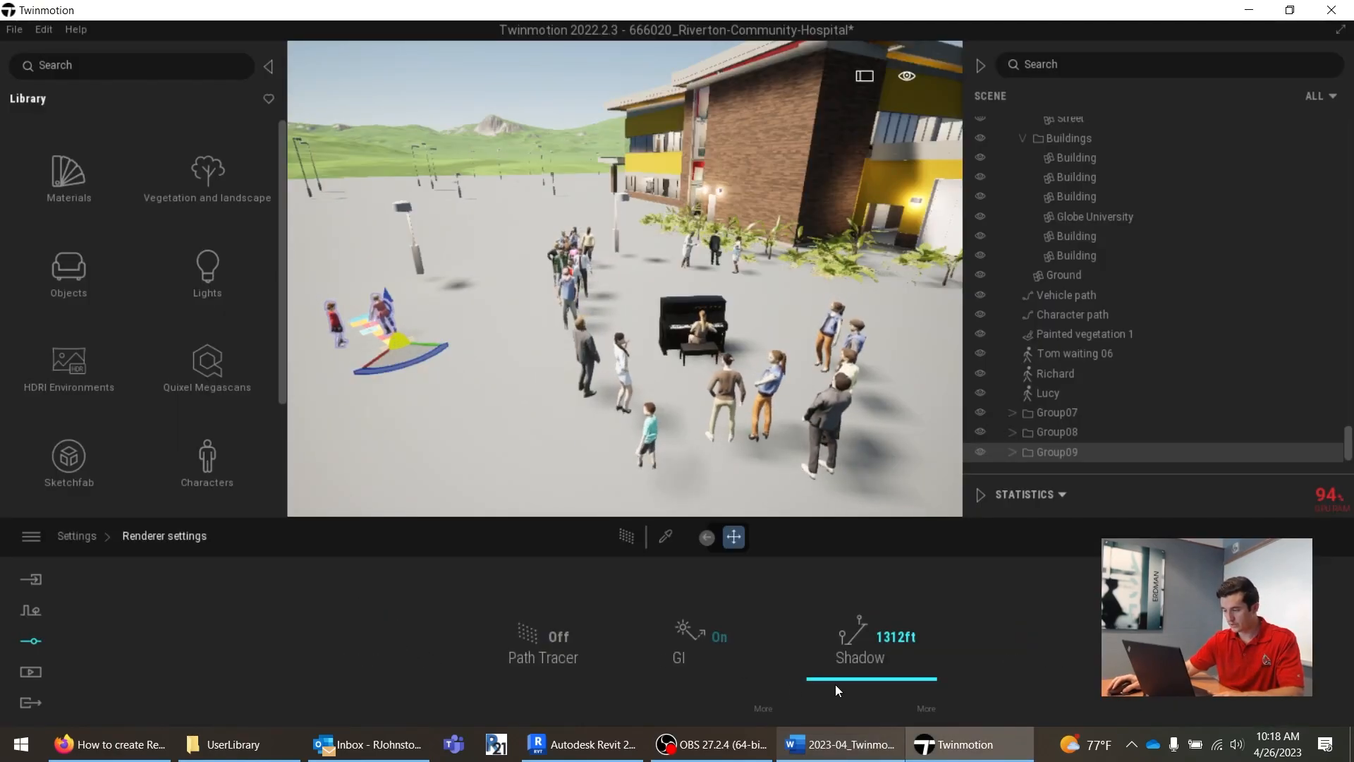
pyautogui.moveTo(836, 684)
pyautogui.mouseDown()
pyautogui.moveTo(846, 699)
pyautogui.moveTo(834, 665)
pyautogui.mouseUp()
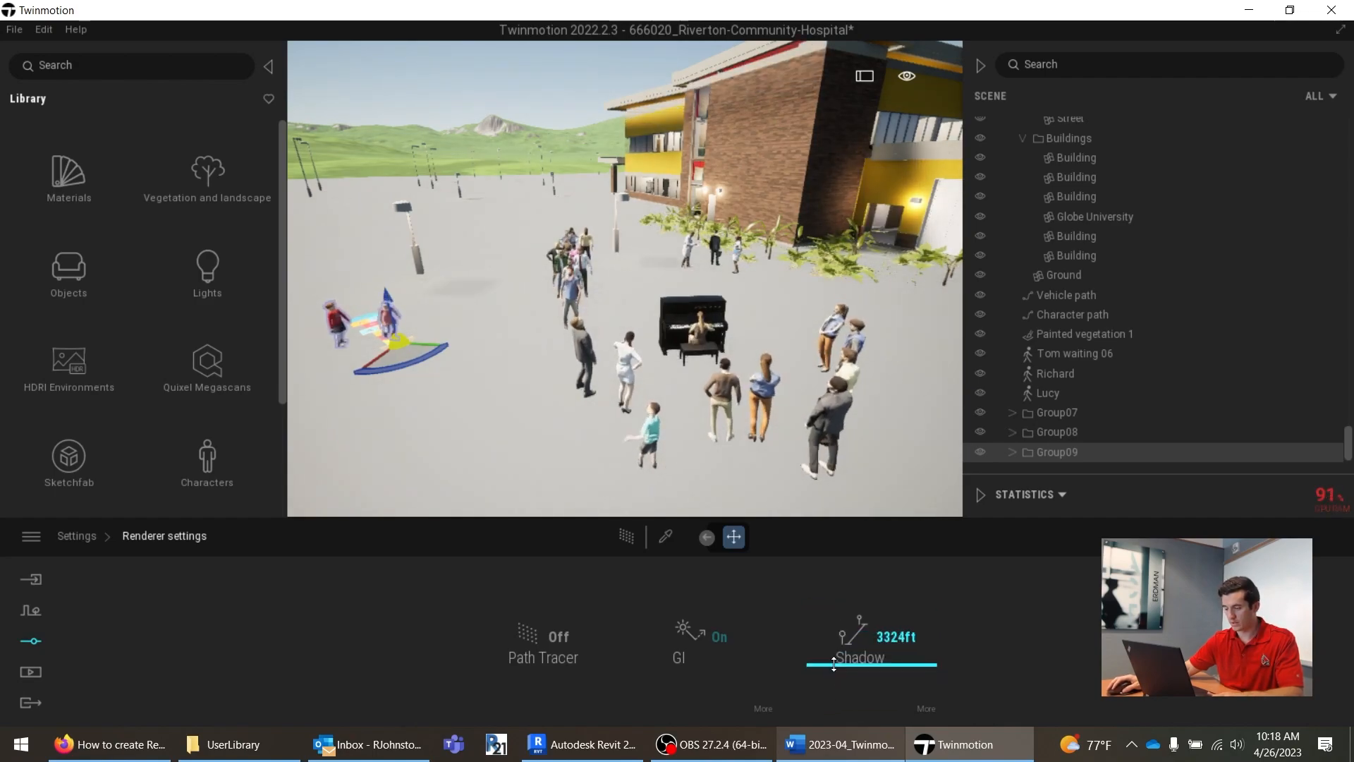
pyautogui.click(721, 639)
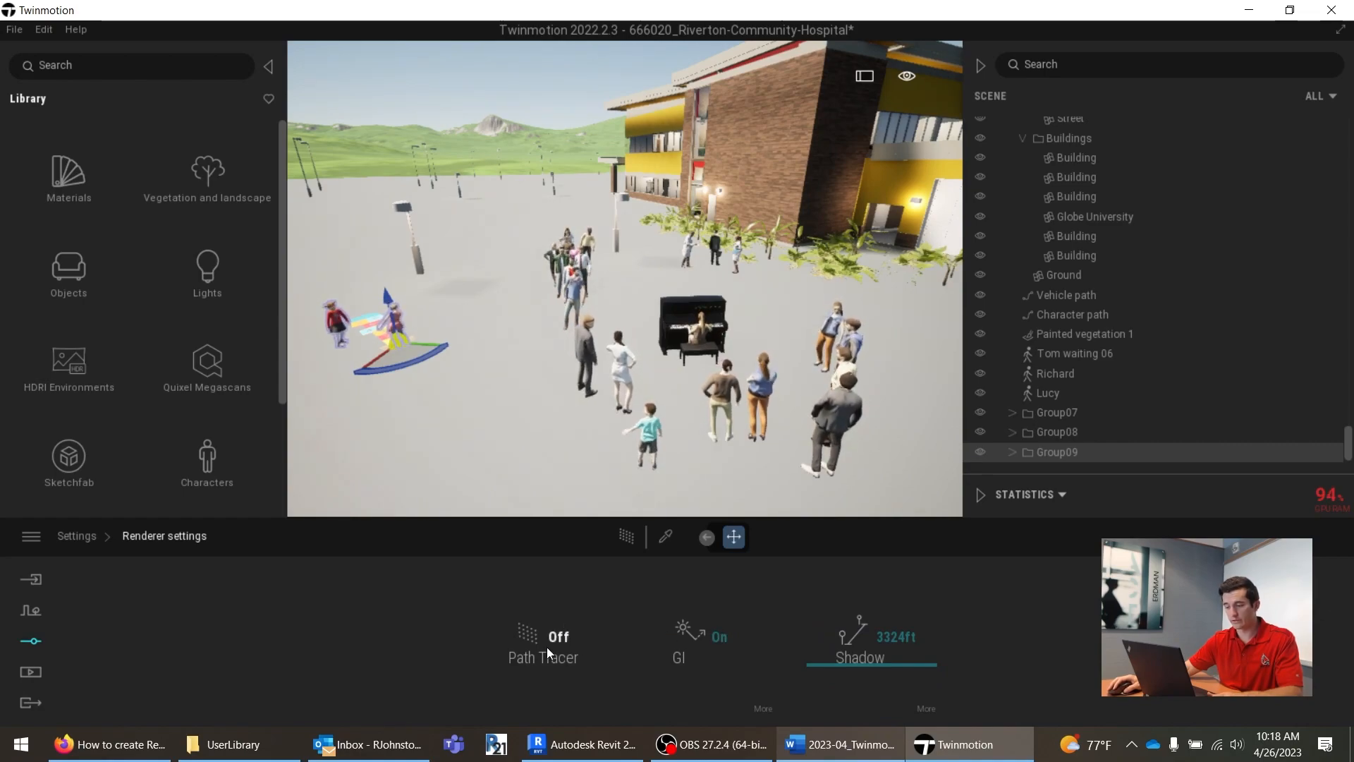
# Step: Set the scene lighting's exposure to -0.01 and open the additional settings for sun intensity
pyautogui.click(39, 639)
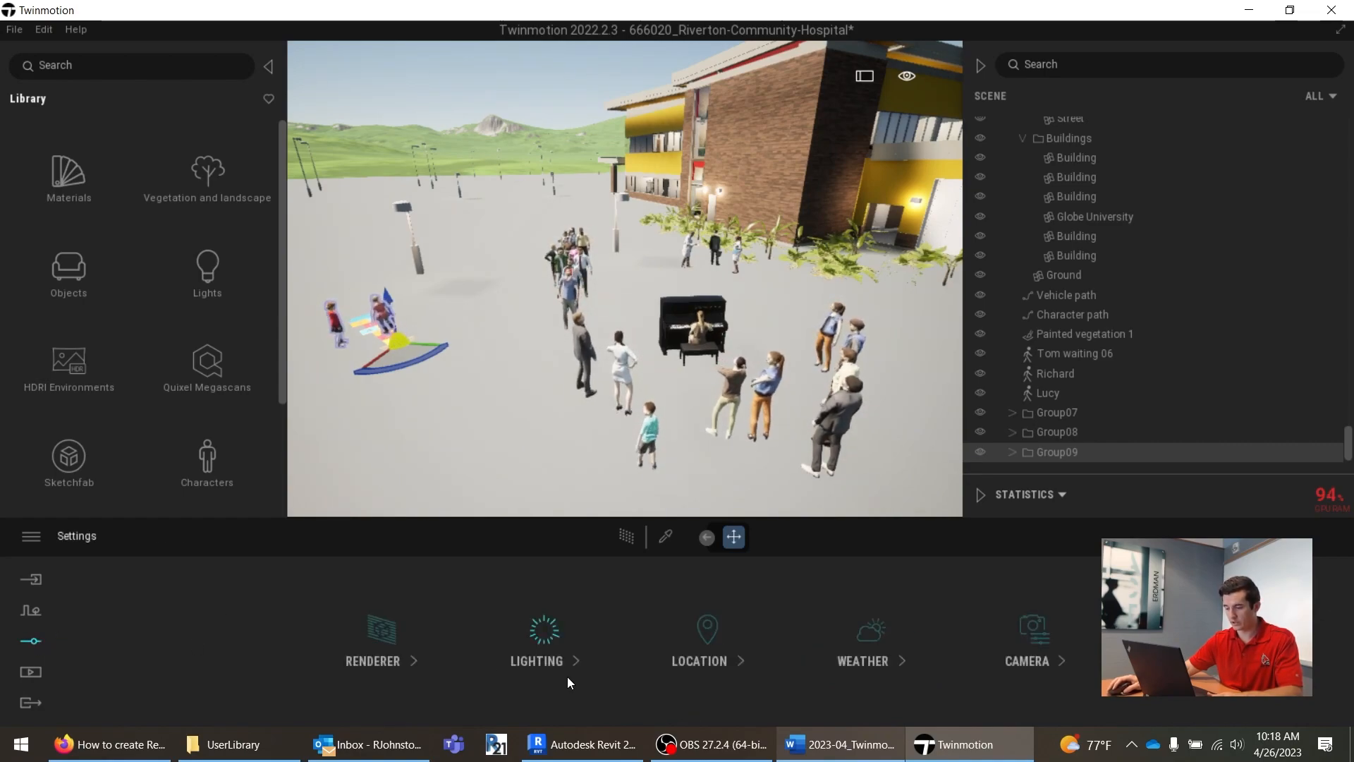
pyautogui.click(521, 662)
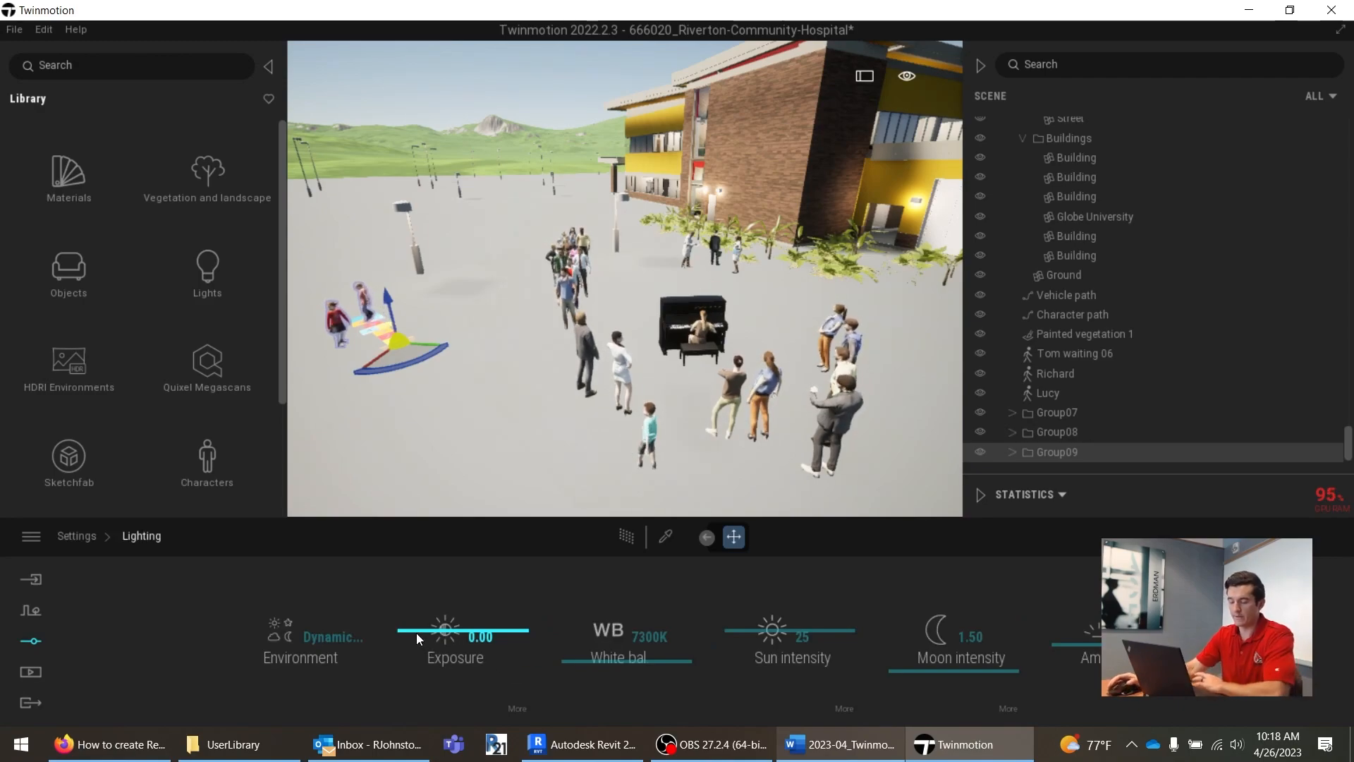
pyautogui.click(331, 649)
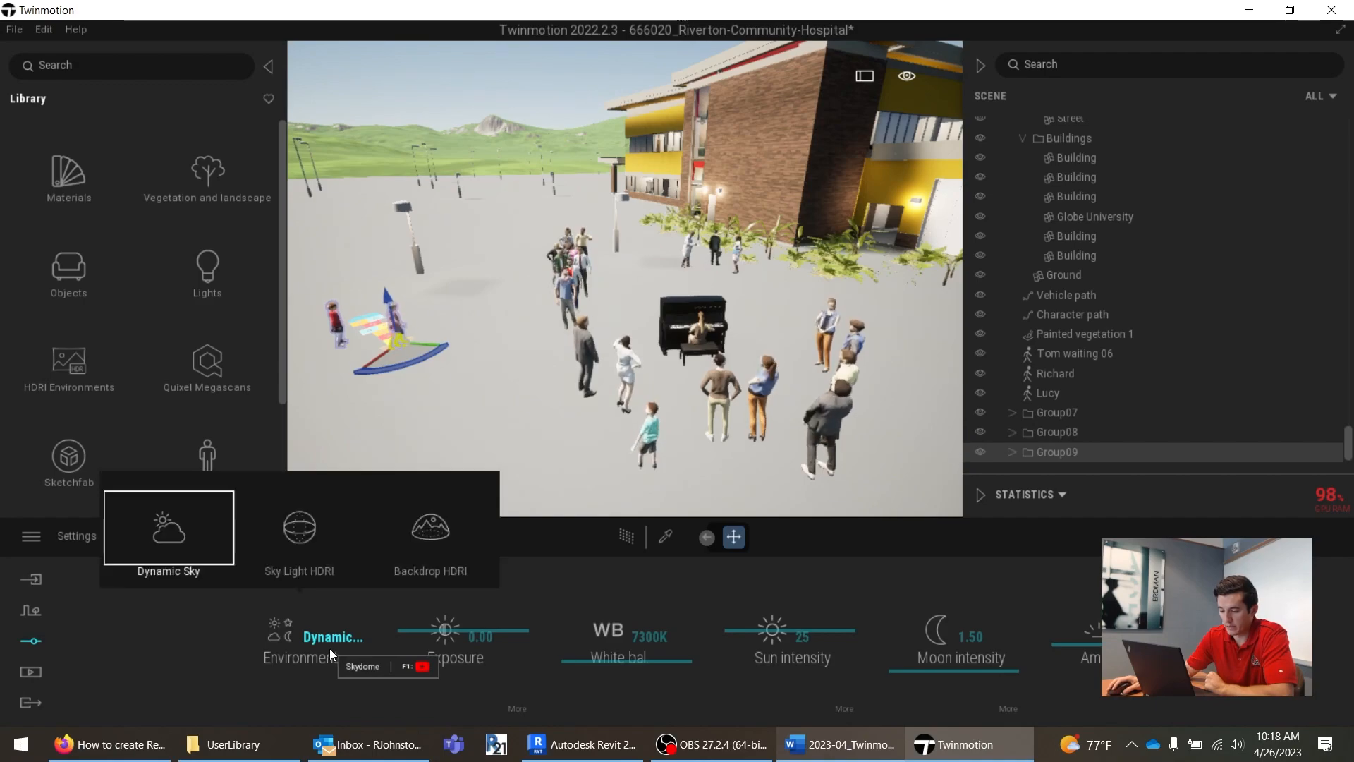
pyautogui.click(311, 633)
pyautogui.moveTo(412, 635)
pyautogui.mouseDown()
pyautogui.moveTo(412, 596)
pyautogui.moveTo(422, 648)
pyautogui.mouseUp()
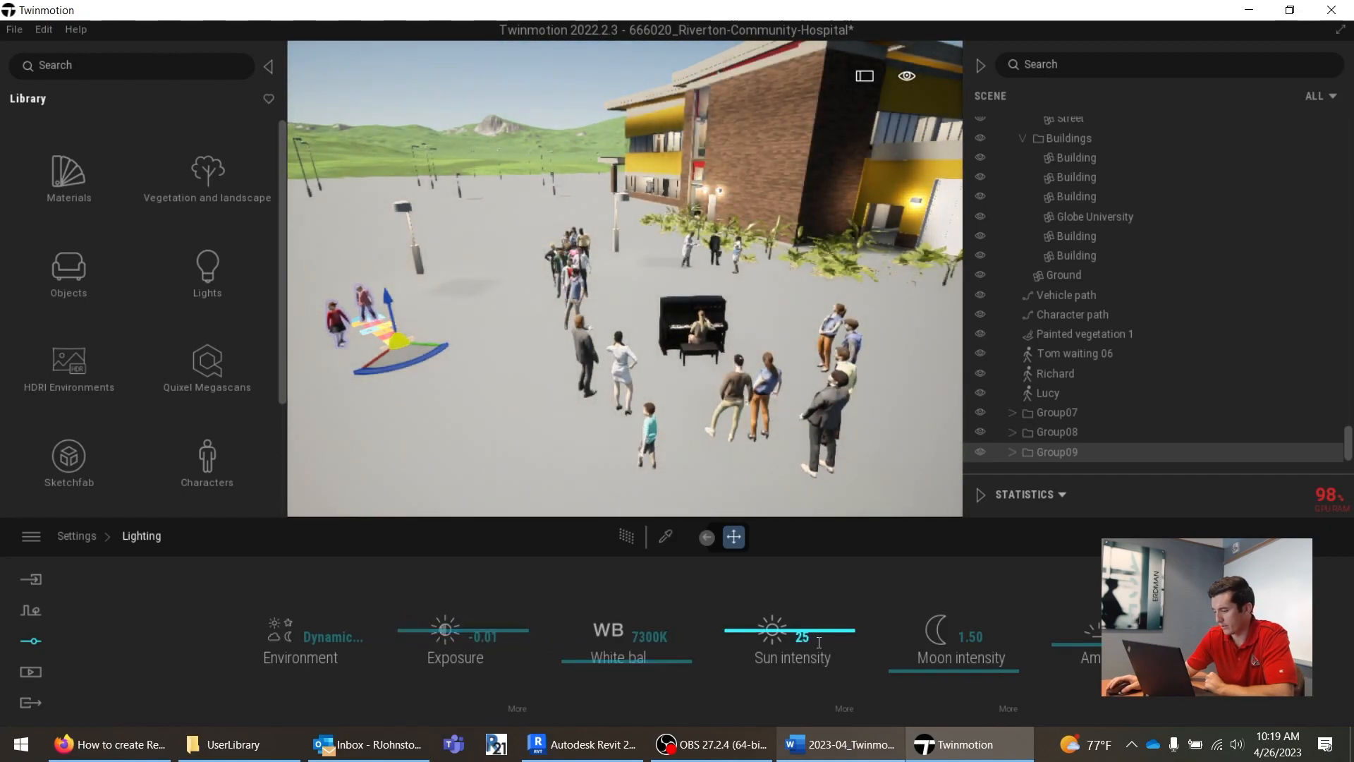
pyautogui.click(843, 710)
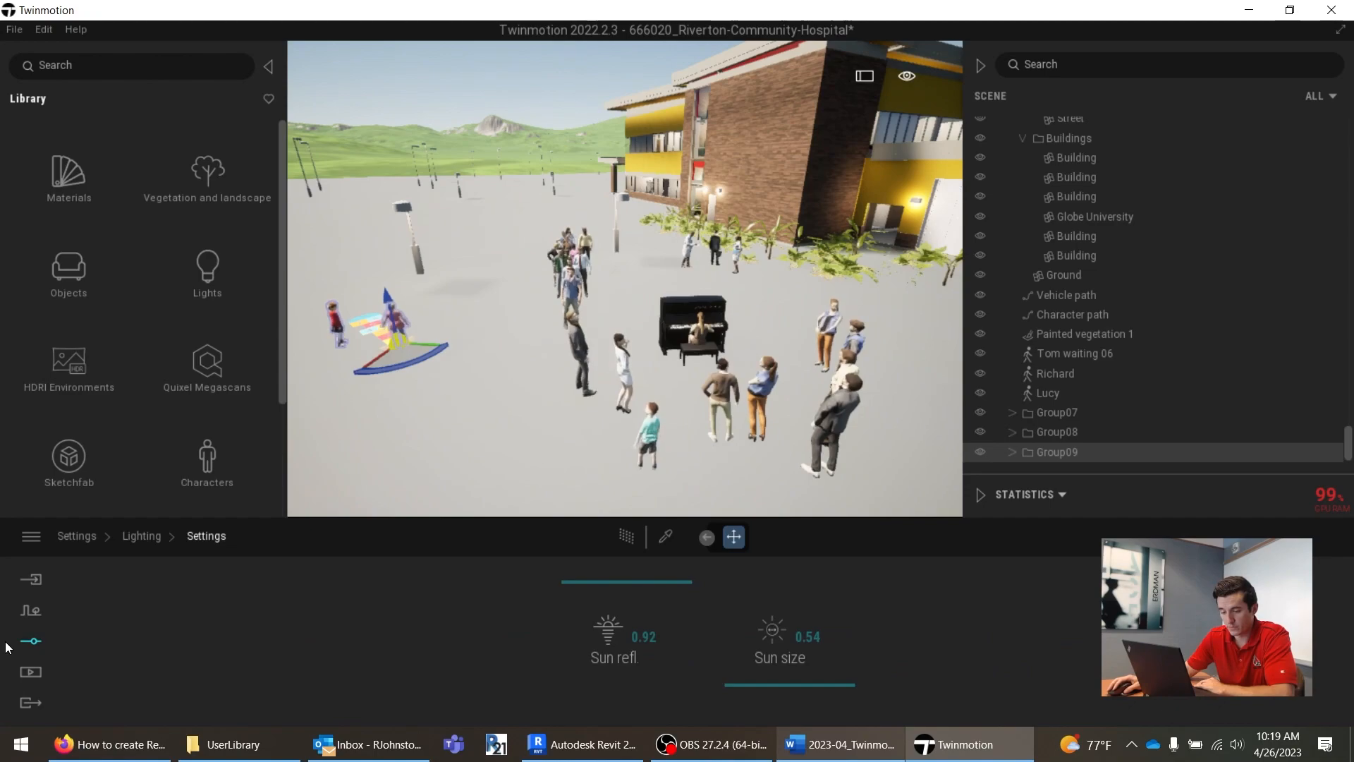
# Step: Move the scene's geographic location marker from Europe to the Midwestern United States
pyautogui.click(33, 643)
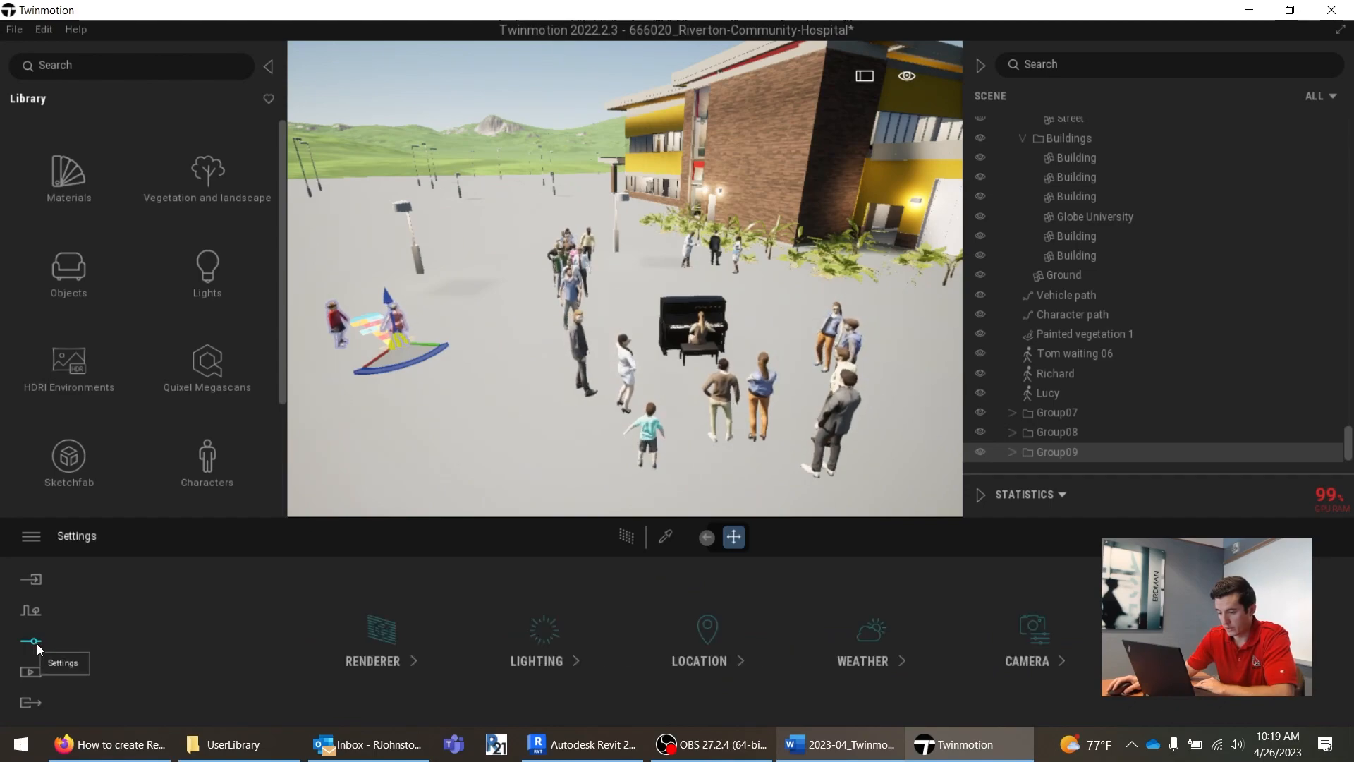
pyautogui.click(689, 658)
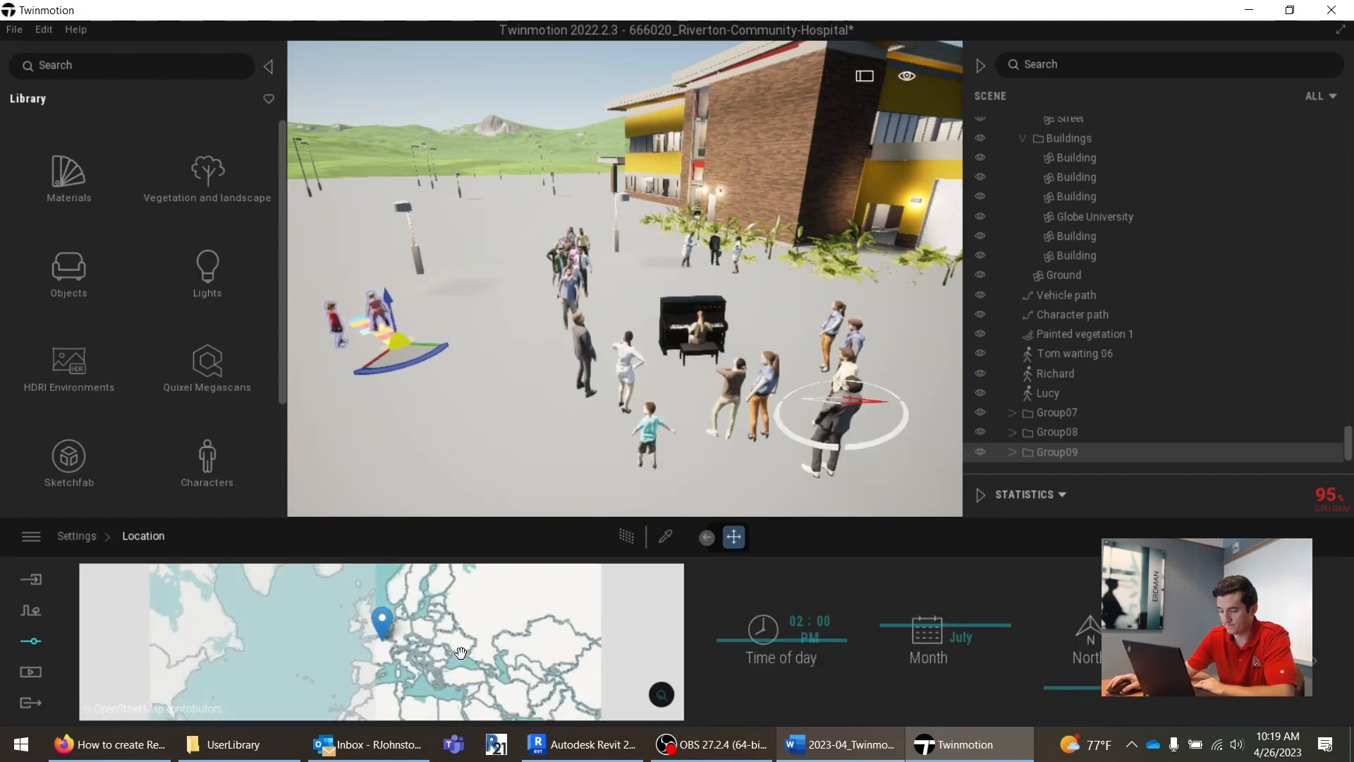
pyautogui.moveTo(313, 666); pyautogui.dragTo(457, 642)
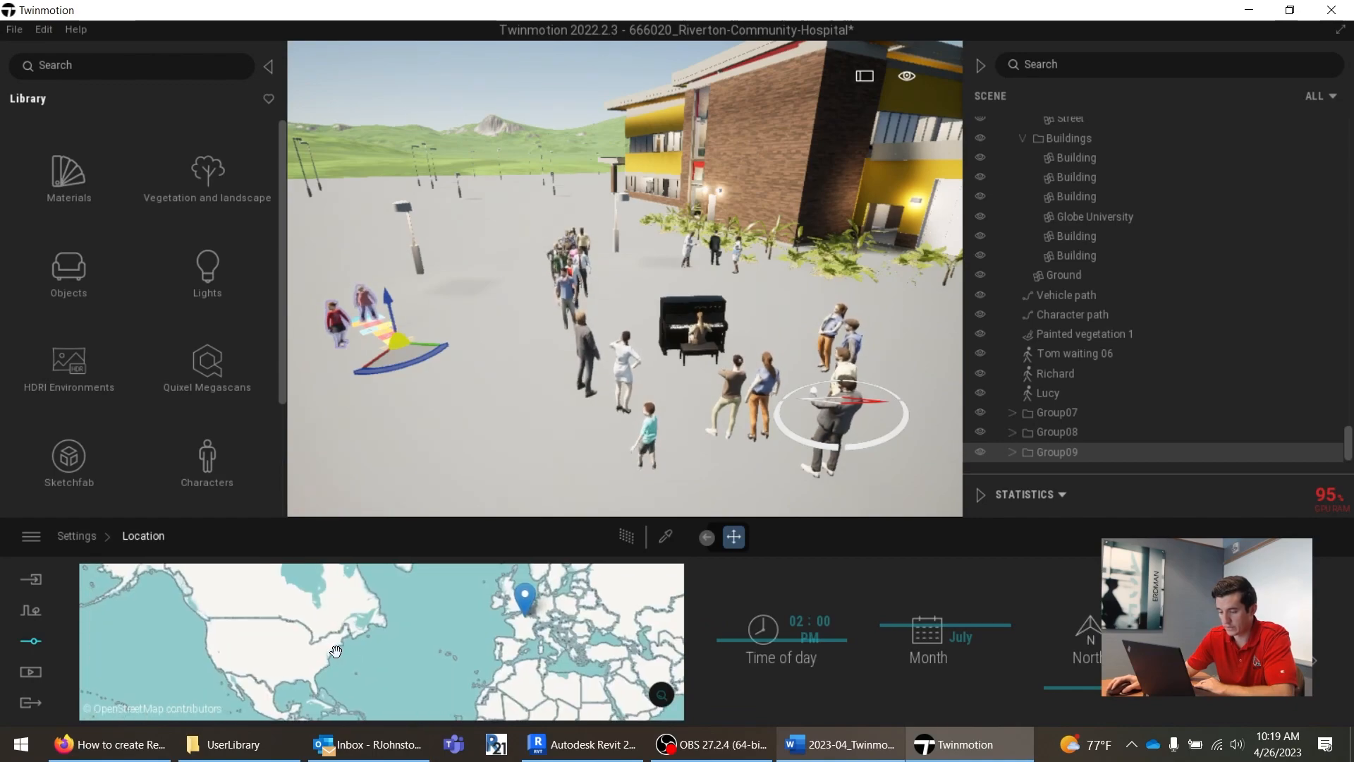
pyautogui.click(301, 648)
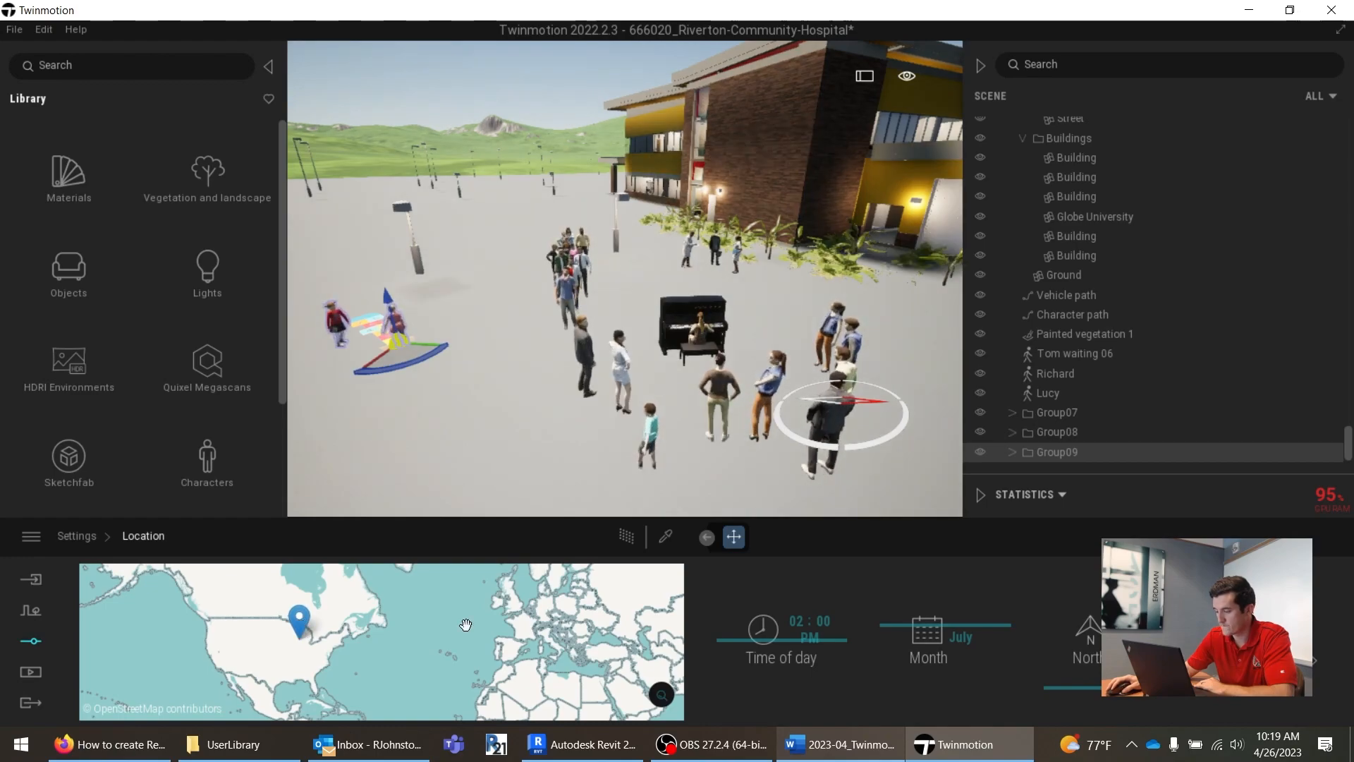
# Step: Set the sun's timing to 01:50 PM in May and rotate the north direction to change the shadows on the hospital
pyautogui.moveTo(790, 639); pyautogui.dragTo(790, 638)
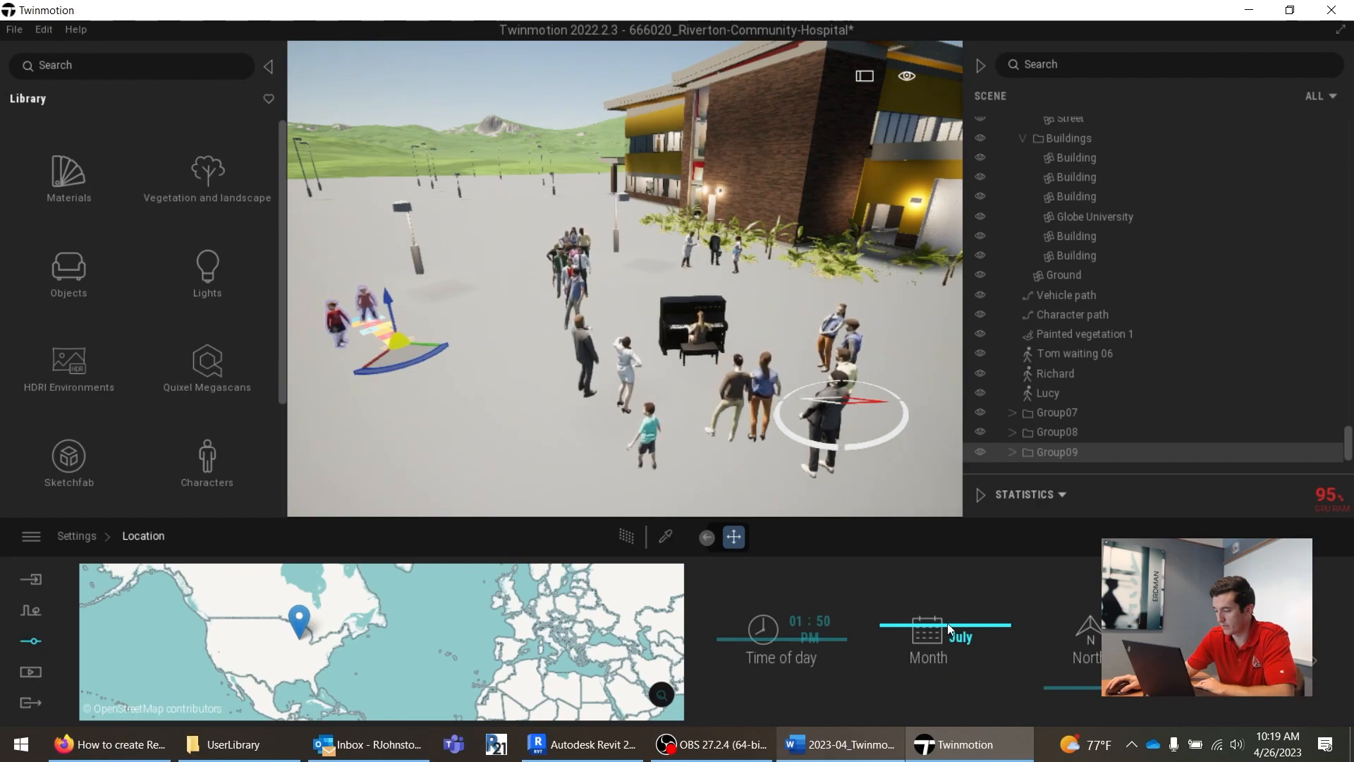
pyautogui.moveTo(947, 625)
pyautogui.mouseDown()
pyautogui.moveTo(946, 552)
pyautogui.moveTo(956, 705)
pyautogui.moveTo(956, 635)
pyautogui.mouseUp()
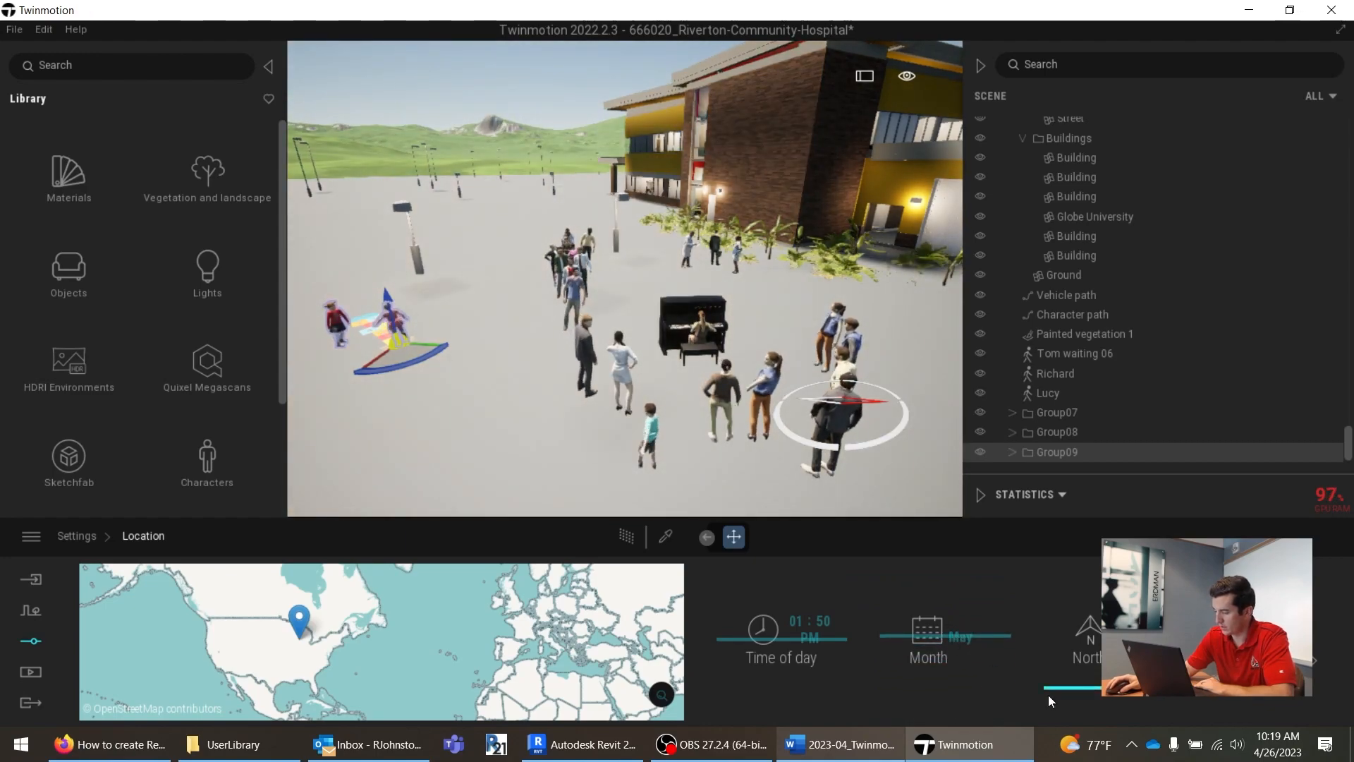
pyautogui.moveTo(677, 352); pyautogui.dragTo(556, 316, button='right')
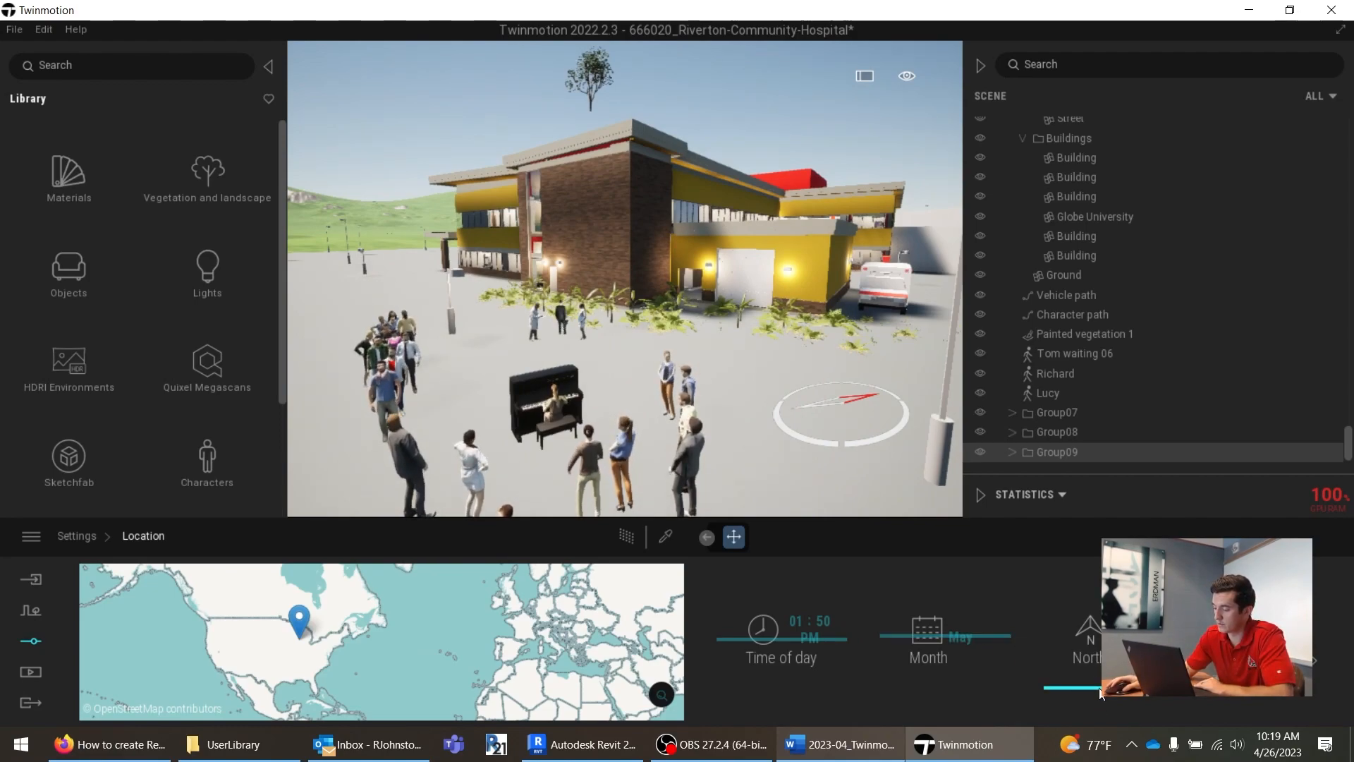
pyautogui.moveTo(1100, 694)
pyautogui.mouseDown()
pyautogui.moveTo(1091, 628)
pyautogui.moveTo(1092, 669)
pyautogui.mouseUp()
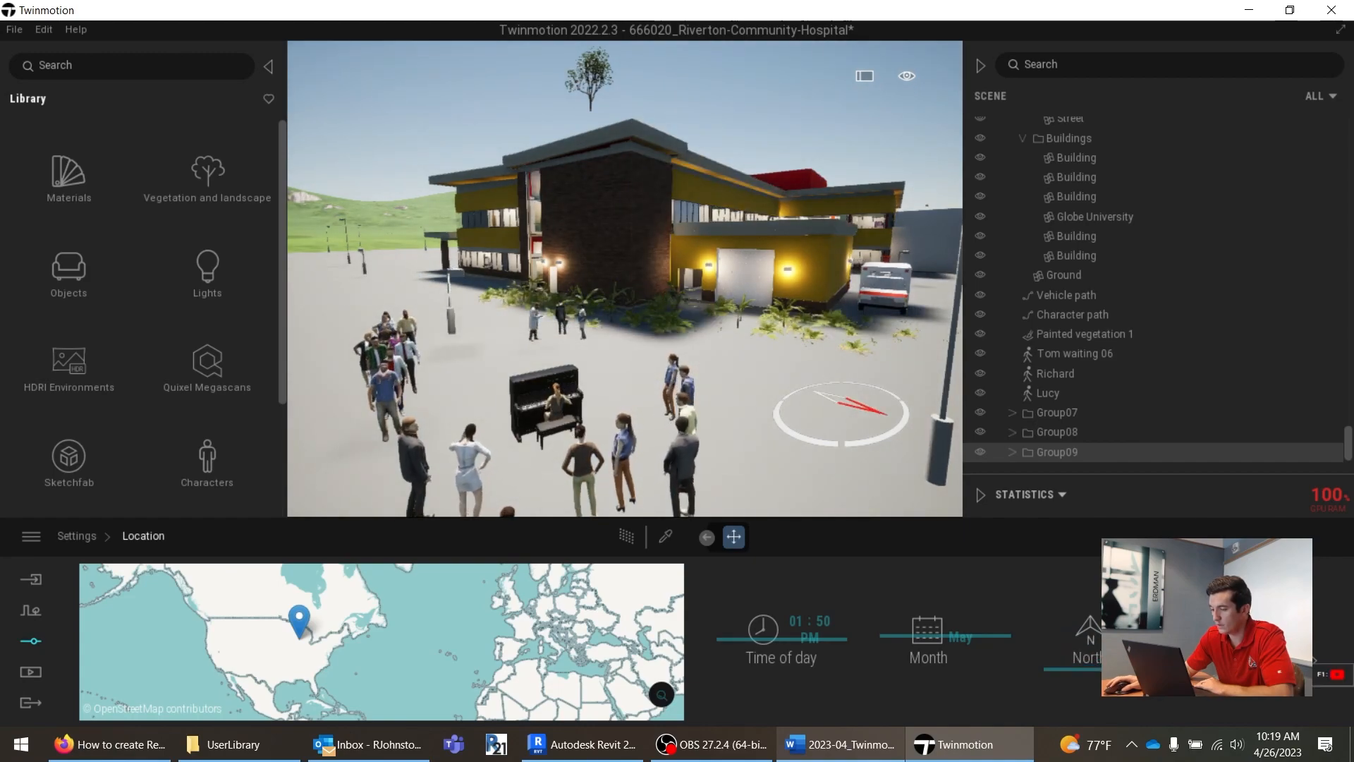
# Step: Set the location's background picture to City island and view it from above the hospital
pyautogui.click(1260, 639)
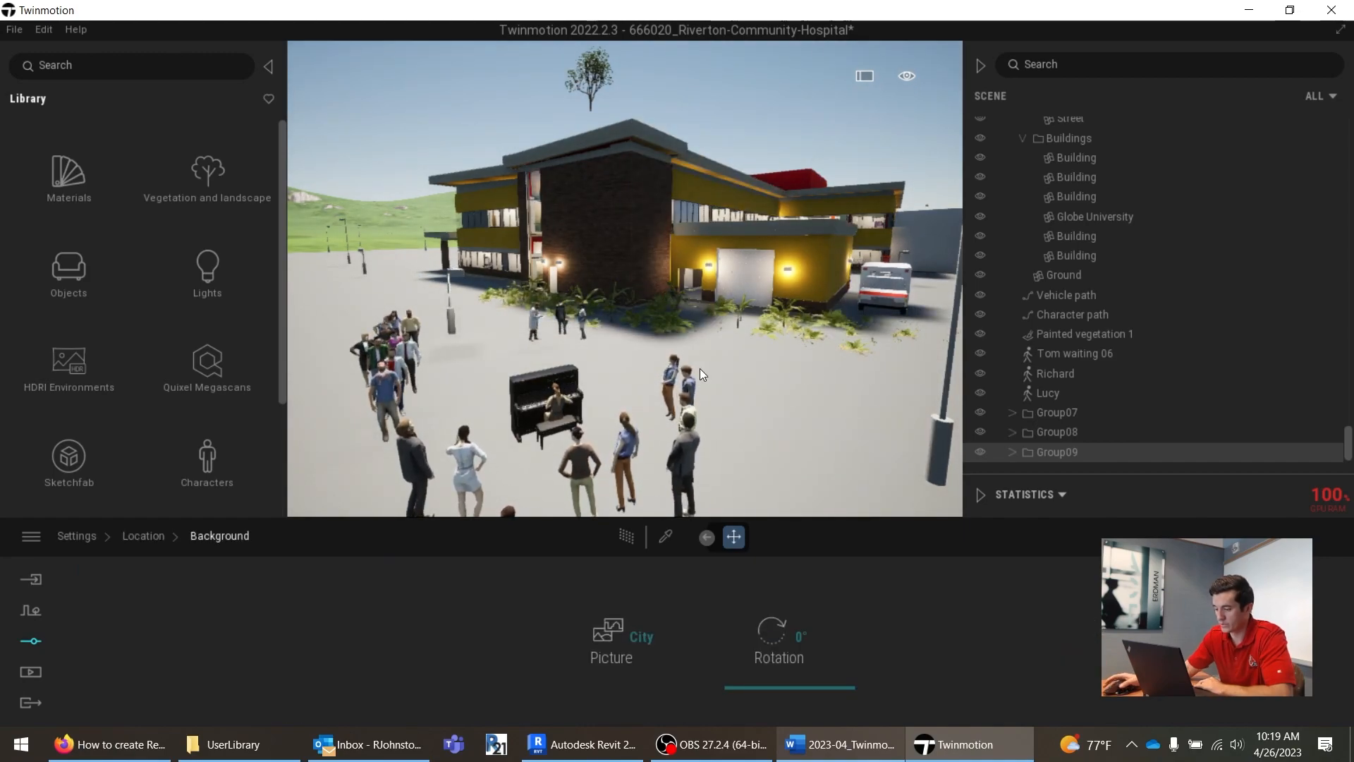
pyautogui.click(622, 629)
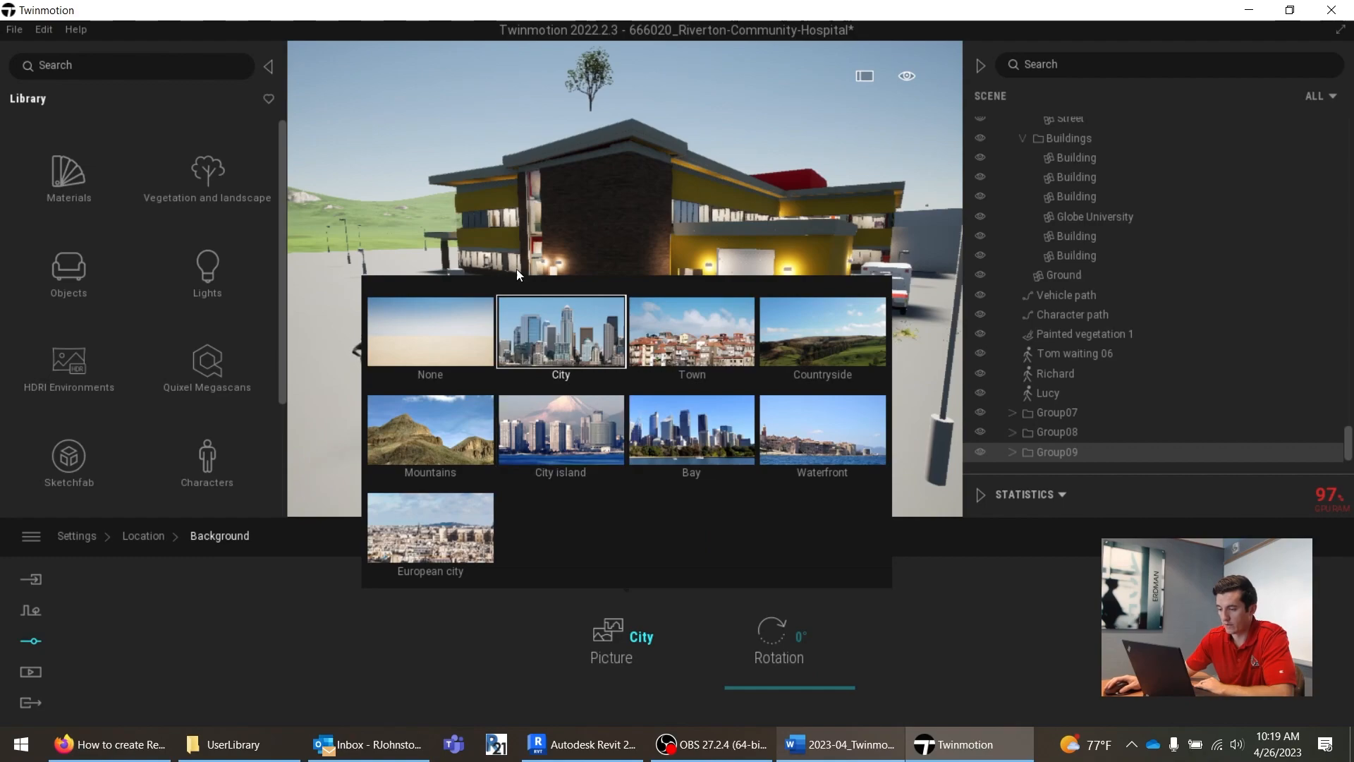
pyautogui.click(506, 305)
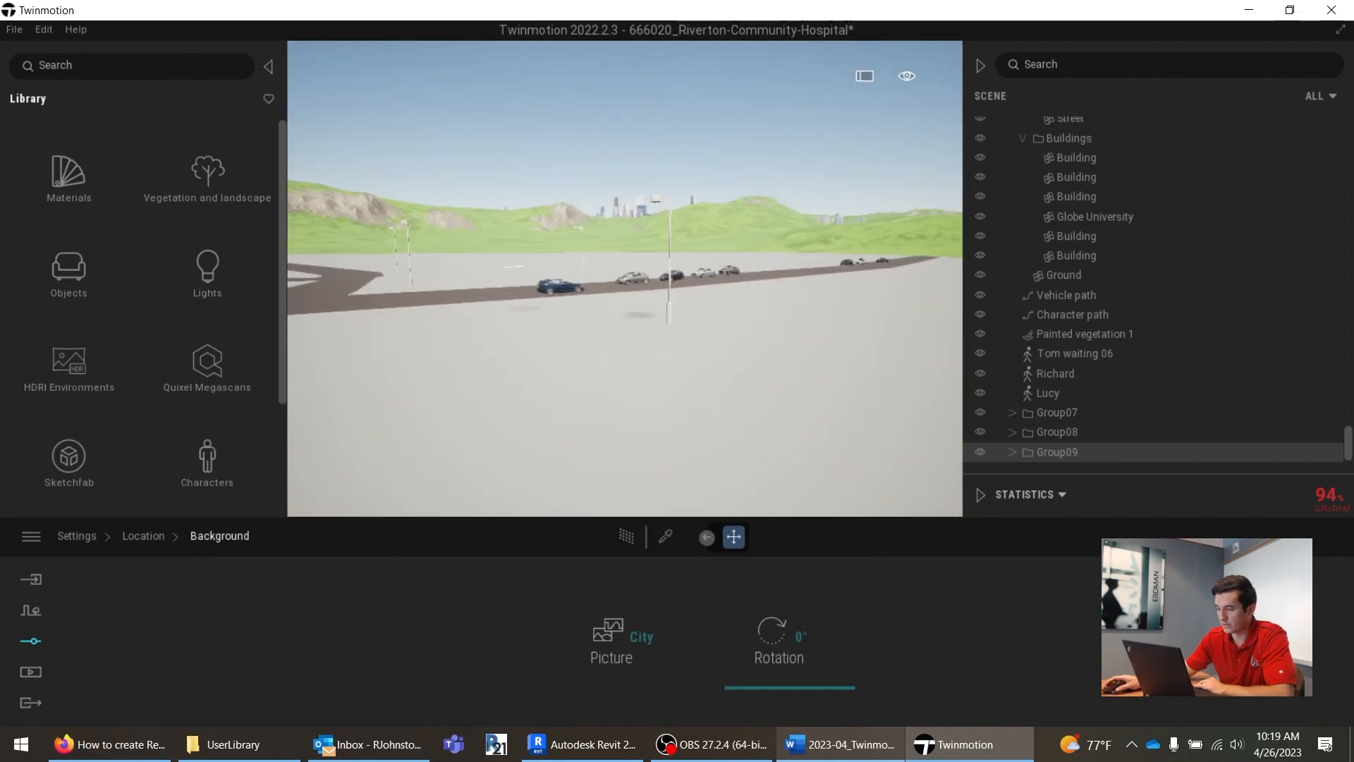
pyautogui.click(597, 628)
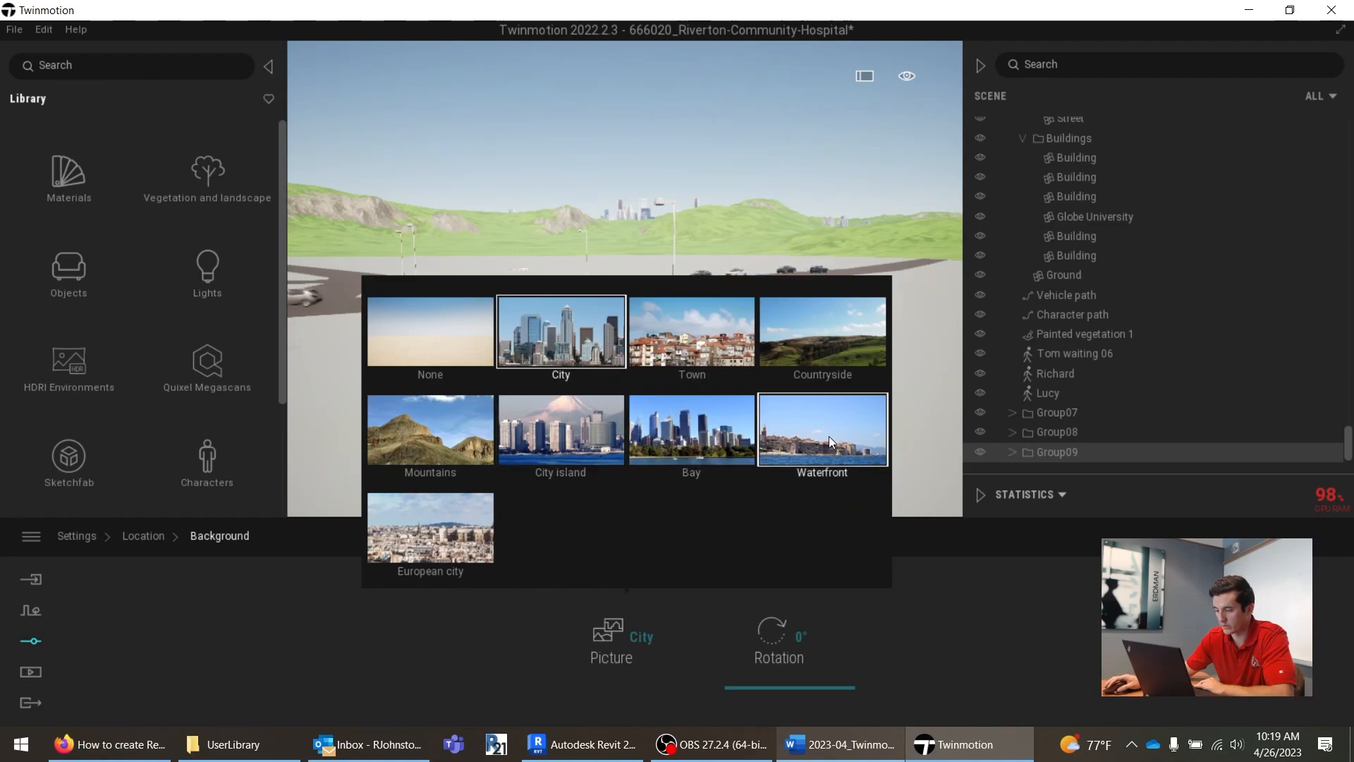
pyautogui.click(554, 425)
pyautogui.moveTo(694, 274); pyautogui.dragTo(848, 144)
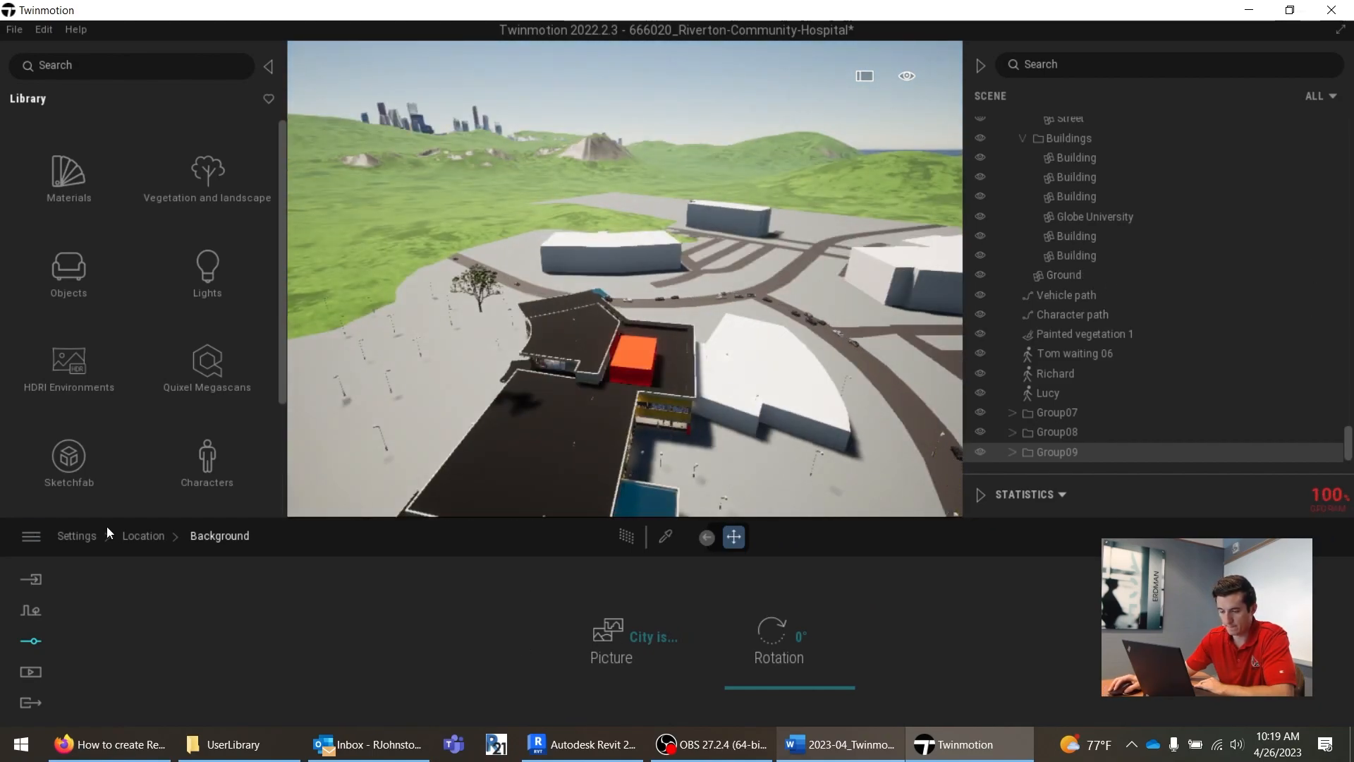
# Step: Set the weather's season to winter so that snow covers the hospital site
pyautogui.click(143, 535)
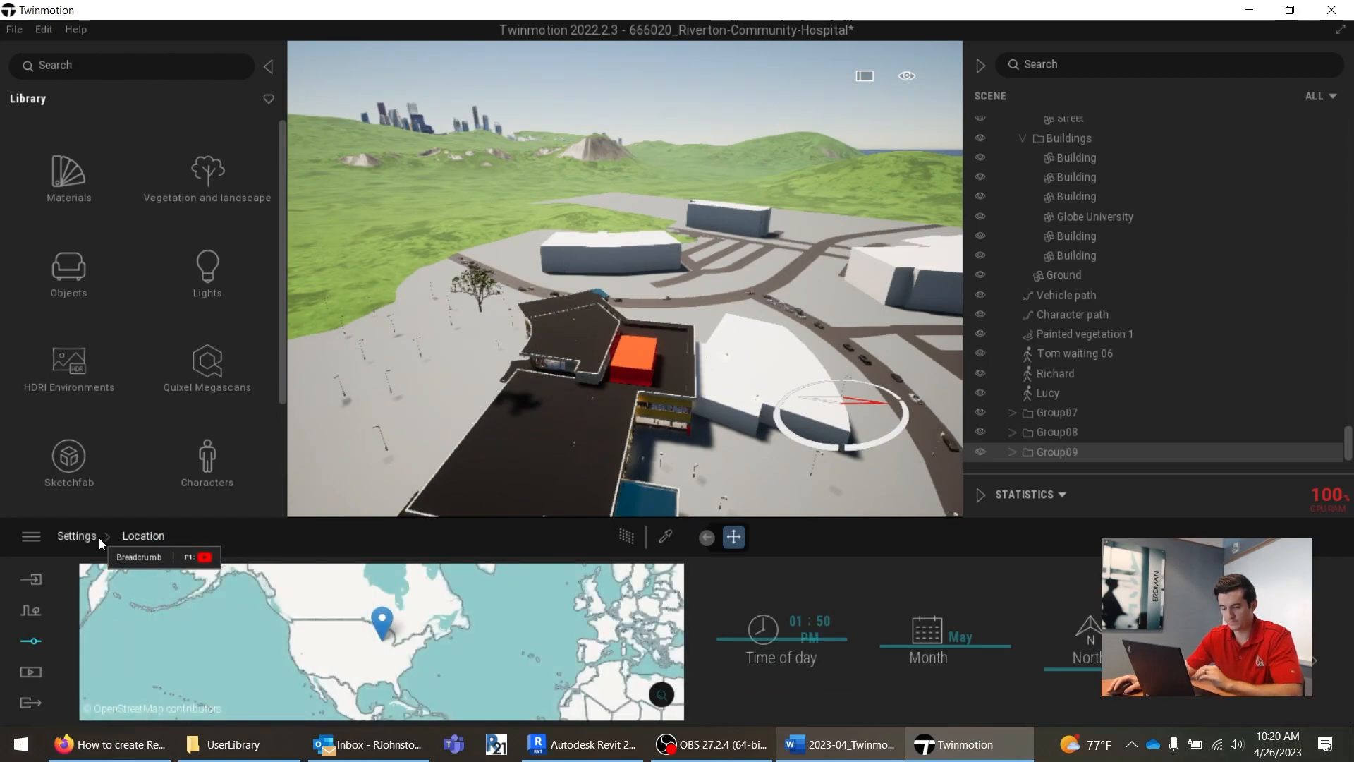
pyautogui.hotkey('alt', 'Tab')
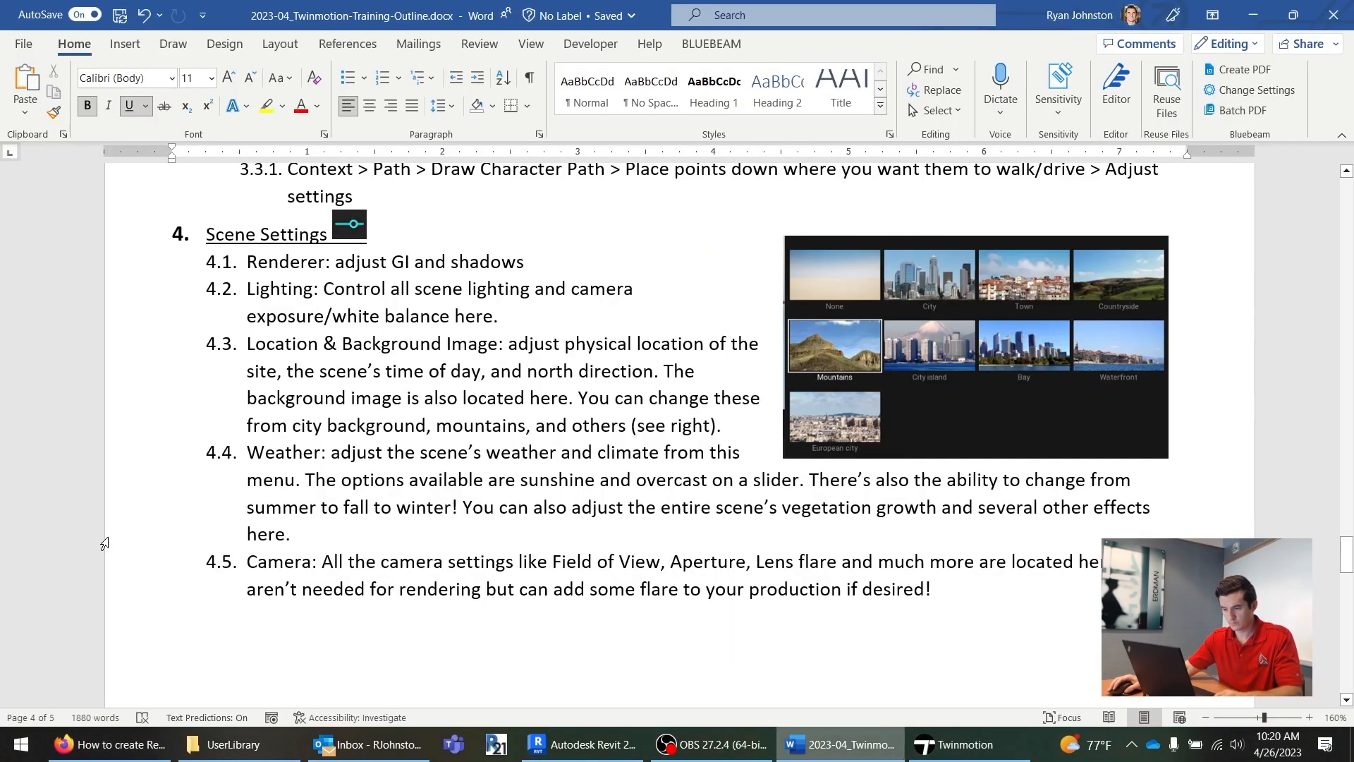
pyautogui.hotkey('alt', 'Tab')
pyautogui.click(79, 449)
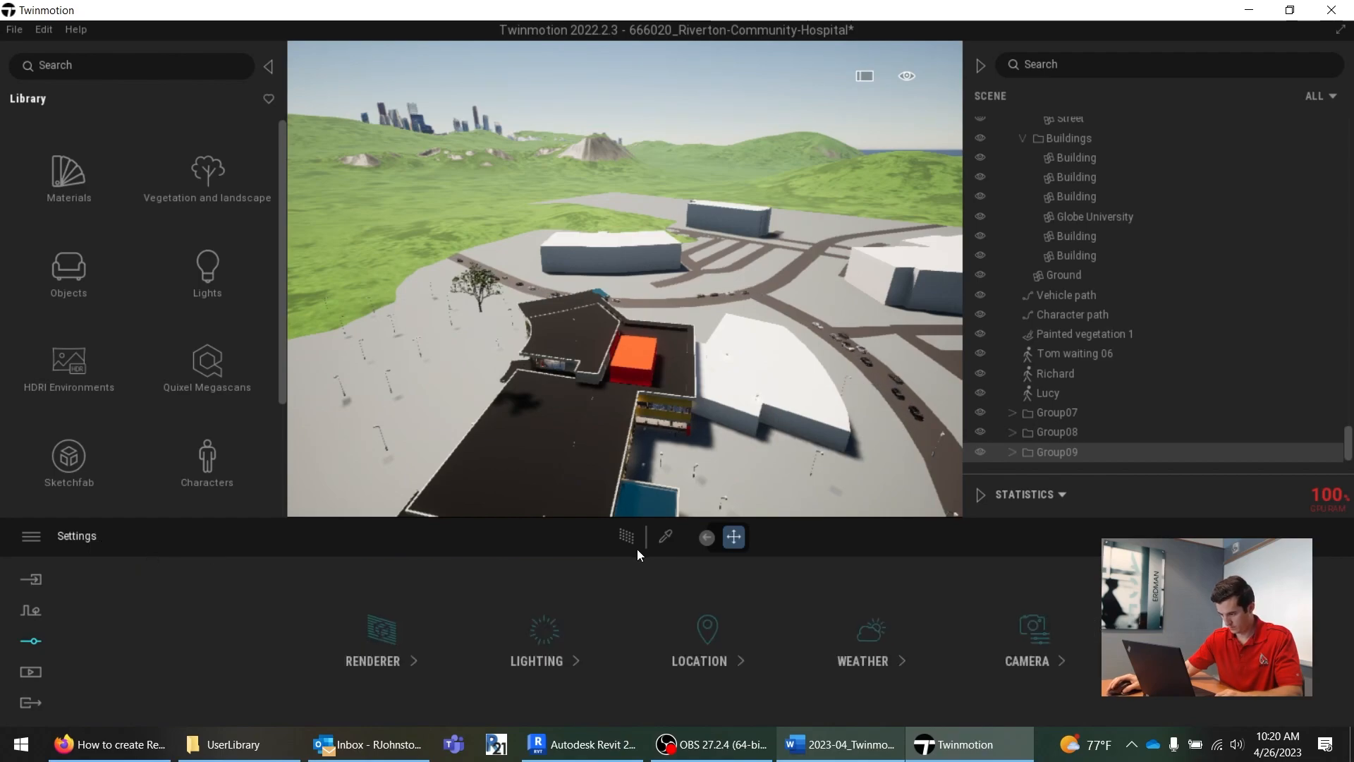
pyautogui.click(883, 670)
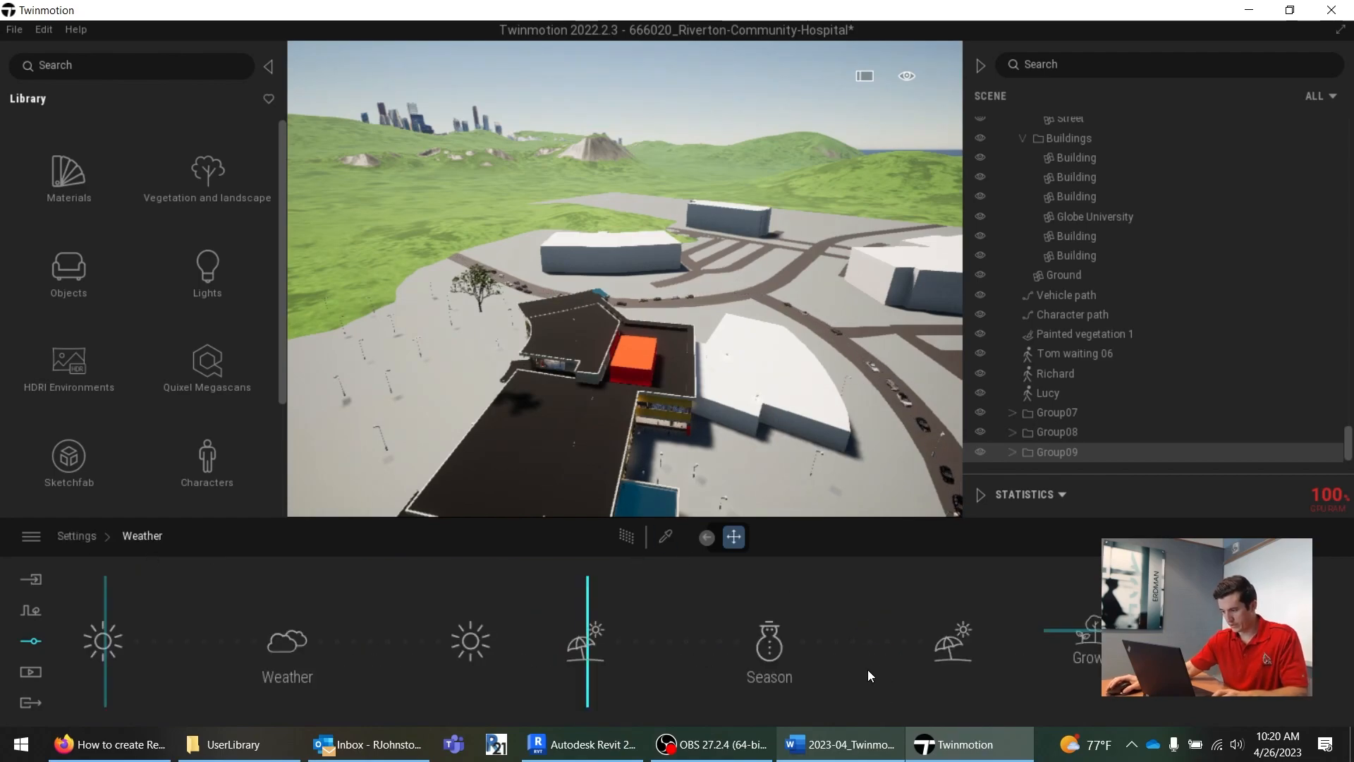
pyautogui.moveTo(536, 296); pyautogui.dragTo(471, 531, button='middle')
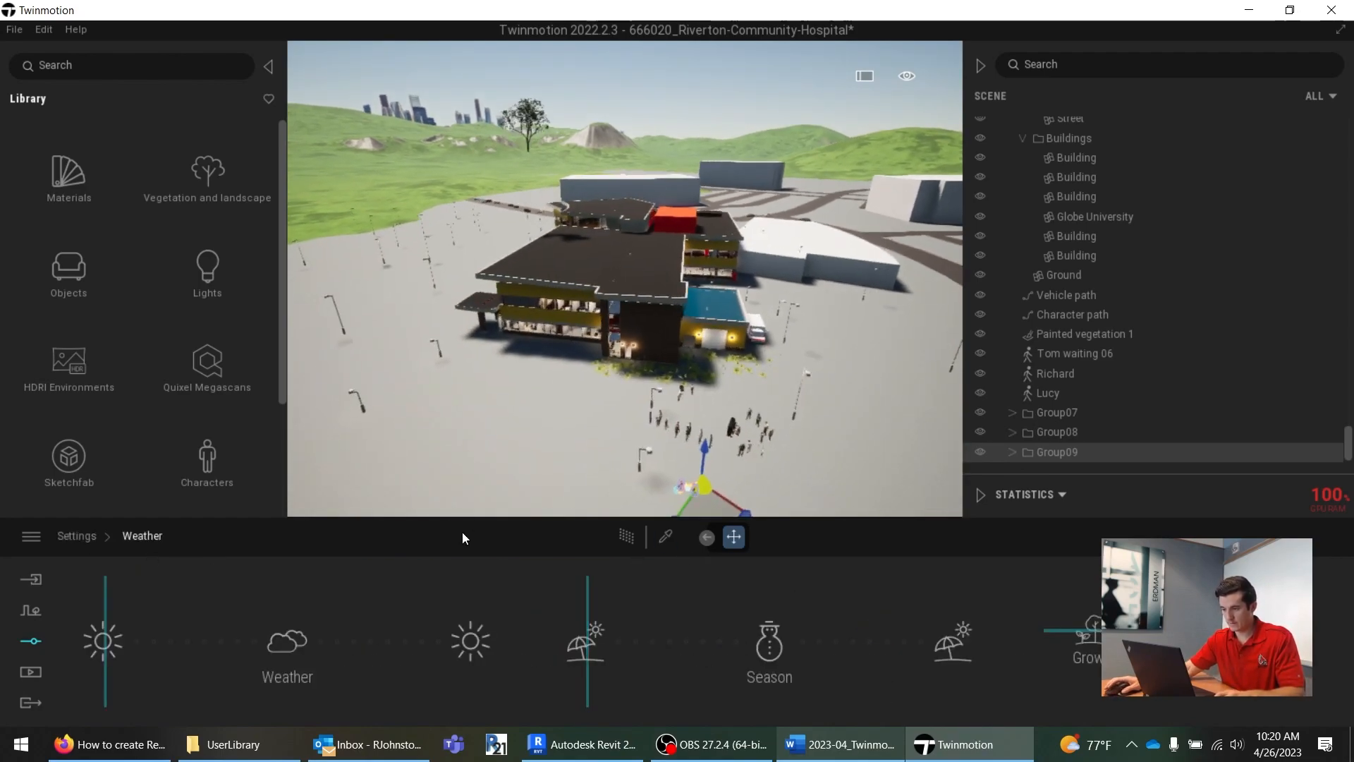
pyautogui.scroll(1, 450, 294)
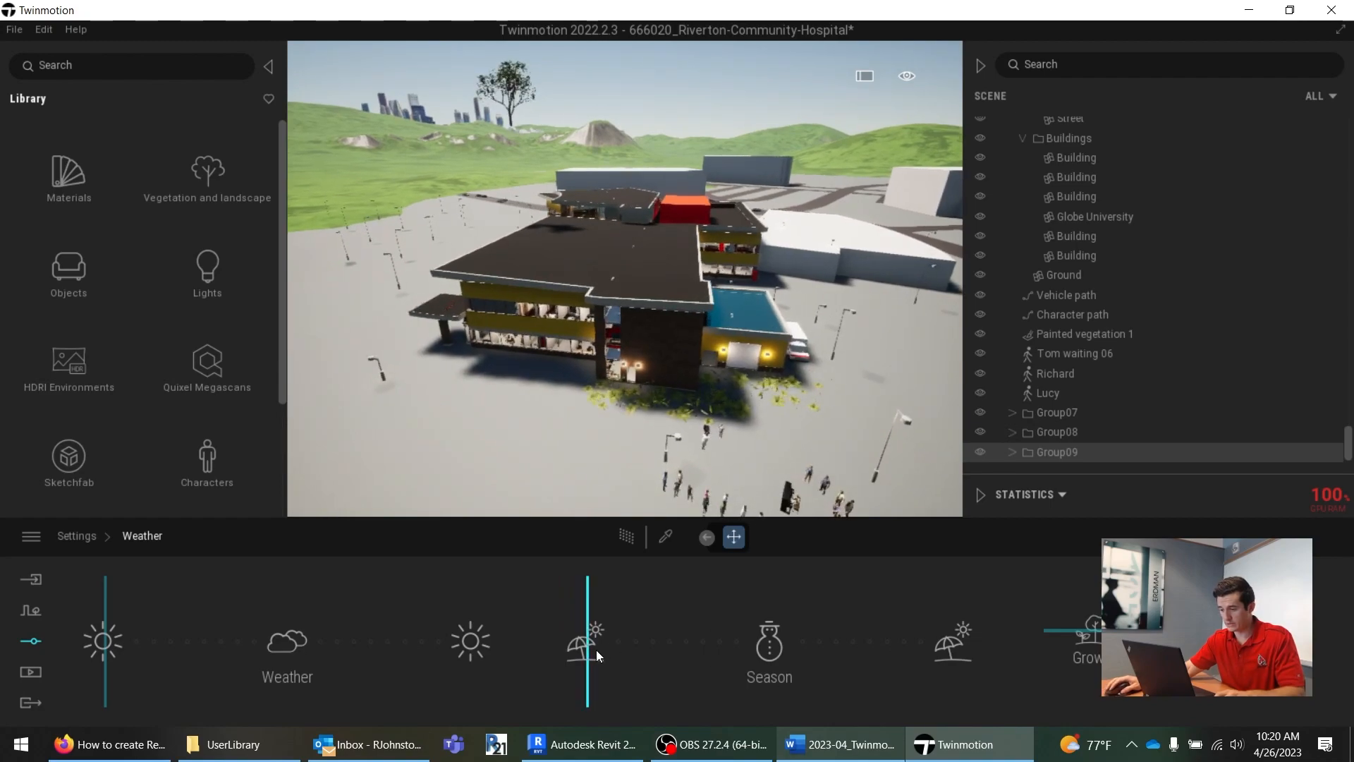
pyautogui.moveTo(639, 642); pyautogui.dragTo(792, 636)
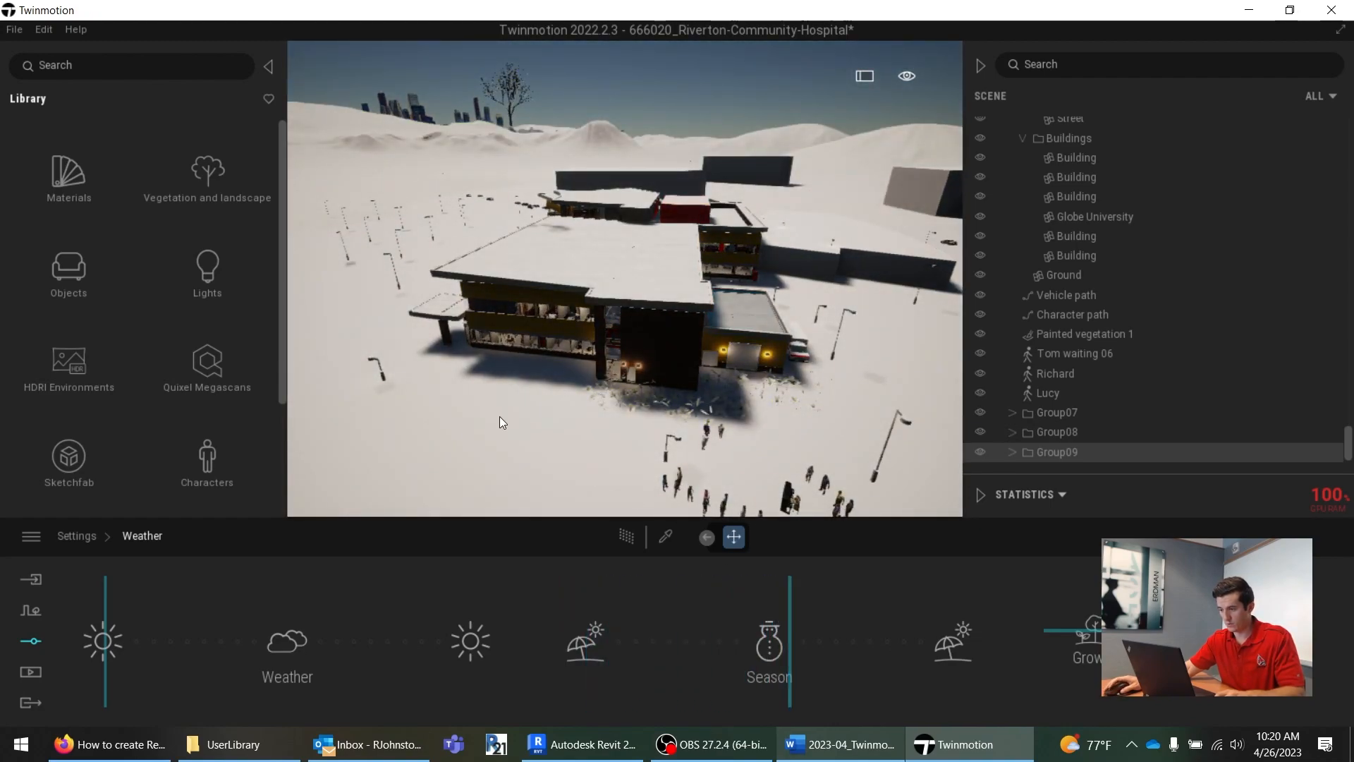
pyautogui.scroll(5, 505, 423)
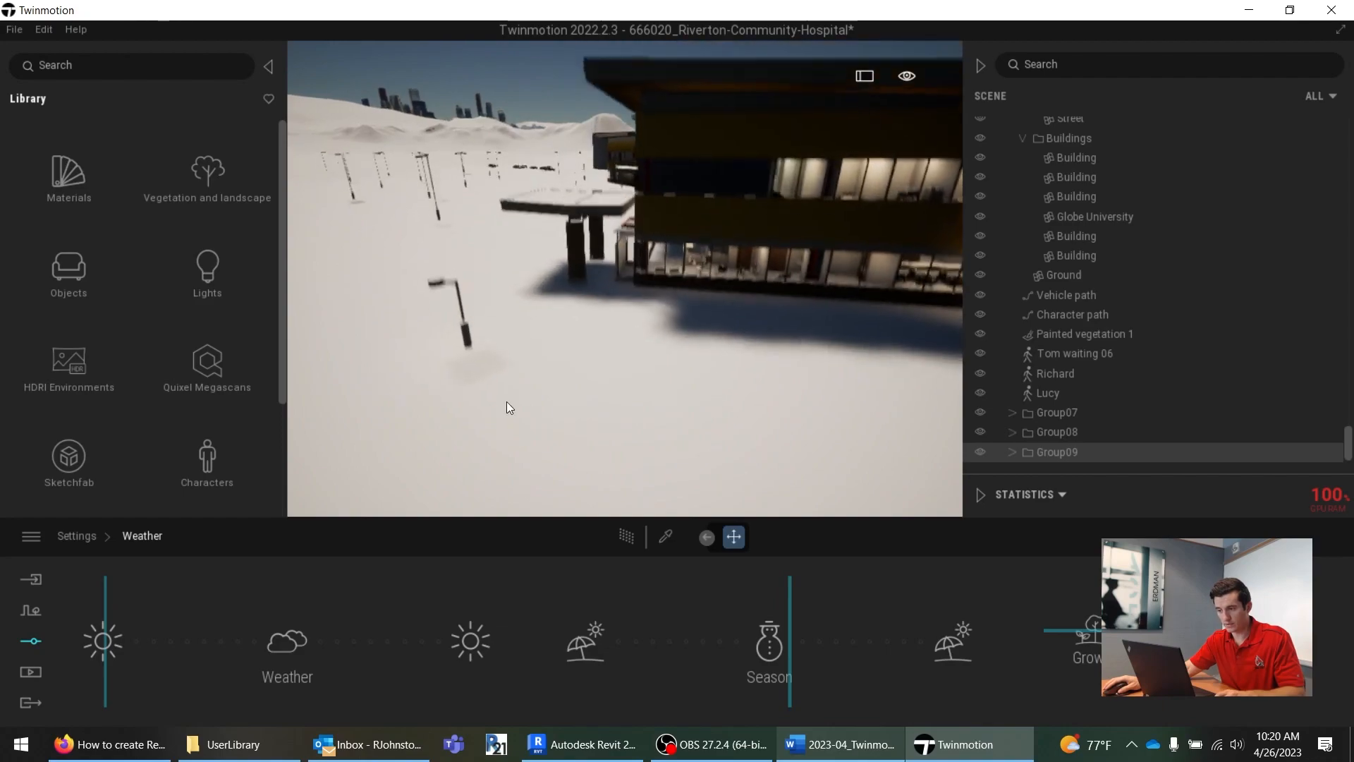
# Step: Inspect the snow-covered grounds and the plants along the hospital's brick wall up close
pyautogui.scroll(3, 494, 270)
pyautogui.scroll(-3, 488, 278)
pyautogui.press('s')
pyautogui.press('a')
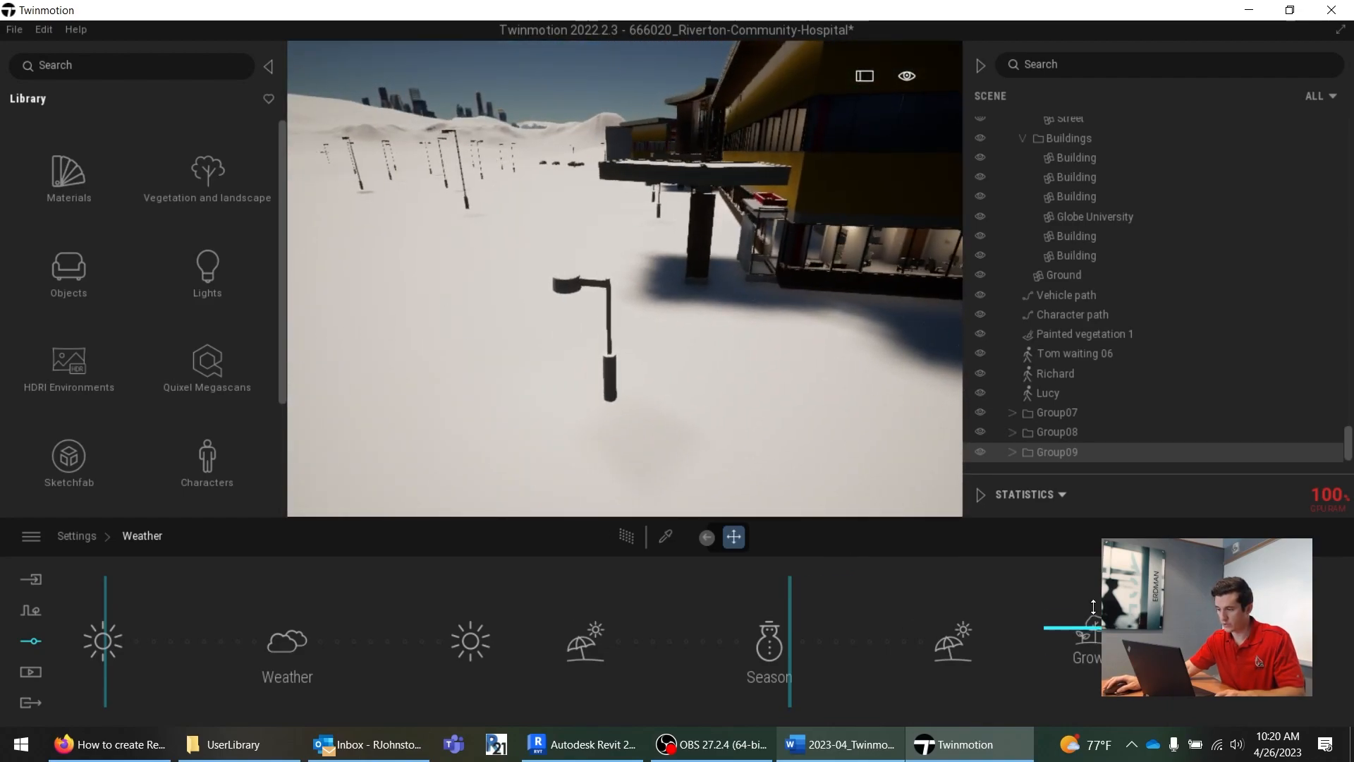
pyautogui.press('w')
pyautogui.moveTo(718, 239); pyautogui.dragTo(1022, 277, button='right')
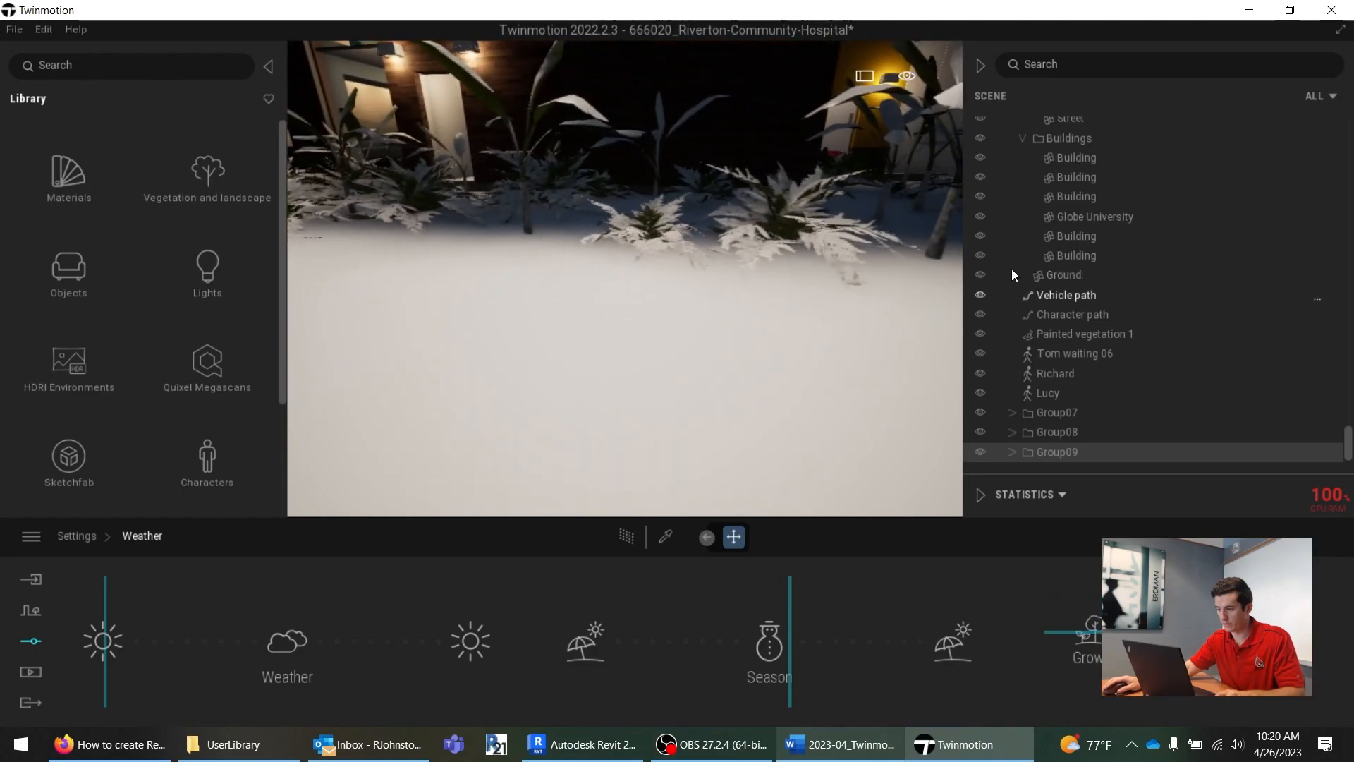
pyautogui.moveTo(633, 215); pyautogui.dragTo(508, 148, button='right')
pyautogui.moveTo(632, 223); pyautogui.dragTo(649, 83, button='middle')
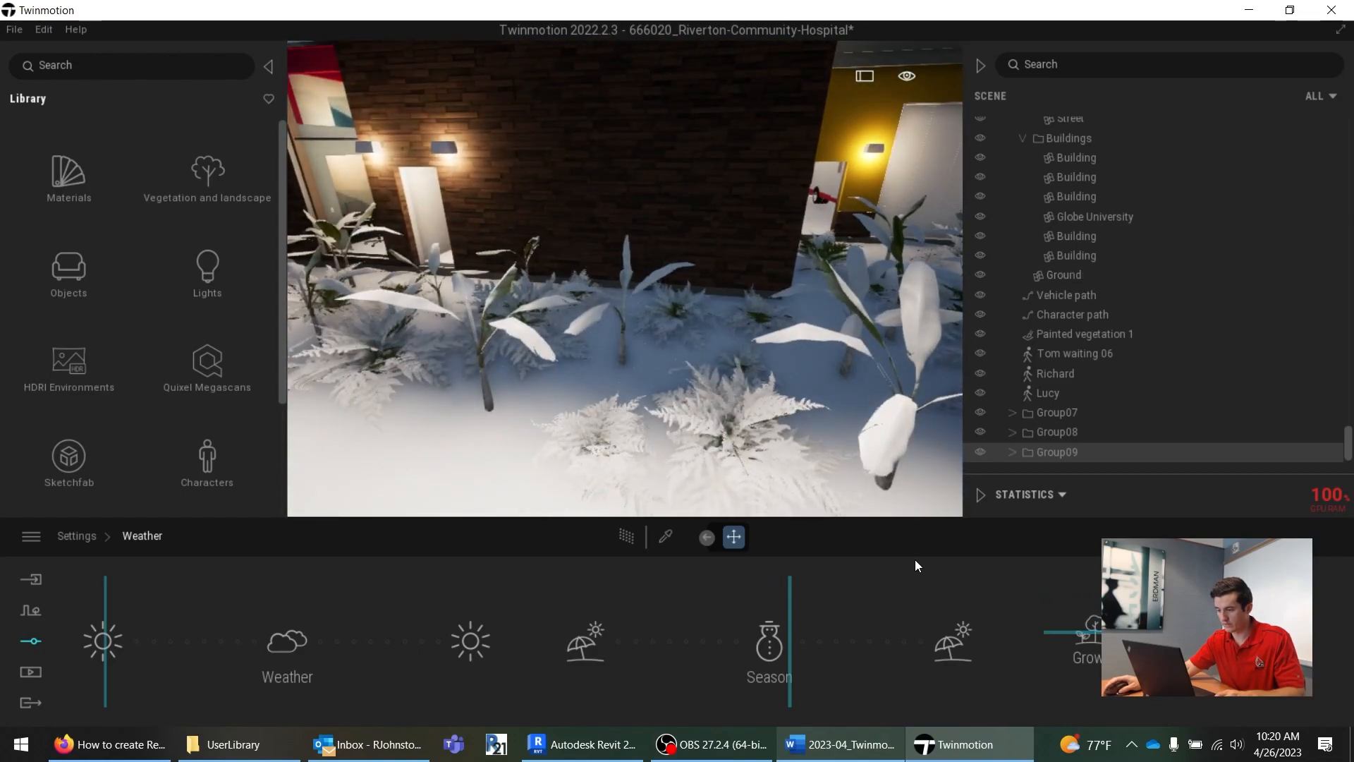
# Step: Shift the weather's season out of winter to a snow-free point between summer and winter and view the plants and green hills
pyautogui.moveTo(1064, 634)
pyautogui.mouseDown()
pyautogui.moveTo(1086, 729)
pyautogui.moveTo(1090, 488)
pyautogui.moveTo(1090, 630)
pyautogui.mouseUp()
pyautogui.moveTo(791, 649); pyautogui.dragTo(952, 649)
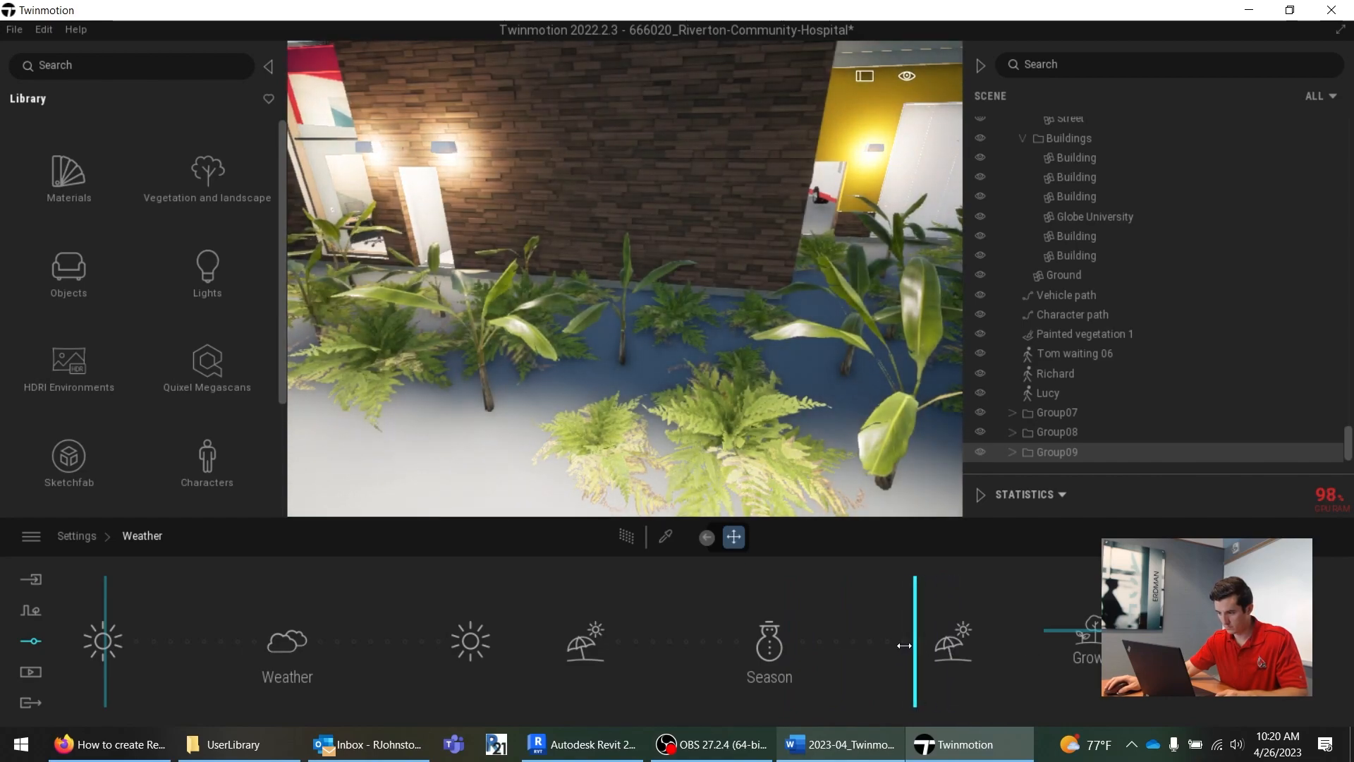
pyautogui.moveTo(835, 641); pyautogui.dragTo(565, 633)
pyautogui.moveTo(699, 637); pyautogui.dragTo(705, 636)
pyautogui.moveTo(770, 344); pyautogui.dragTo(599, 311, button='right')
pyautogui.moveTo(770, 344); pyautogui.dragTo(756, 348, button='middle')
pyautogui.moveTo(757, 348); pyautogui.dragTo(496, 429, button='right')
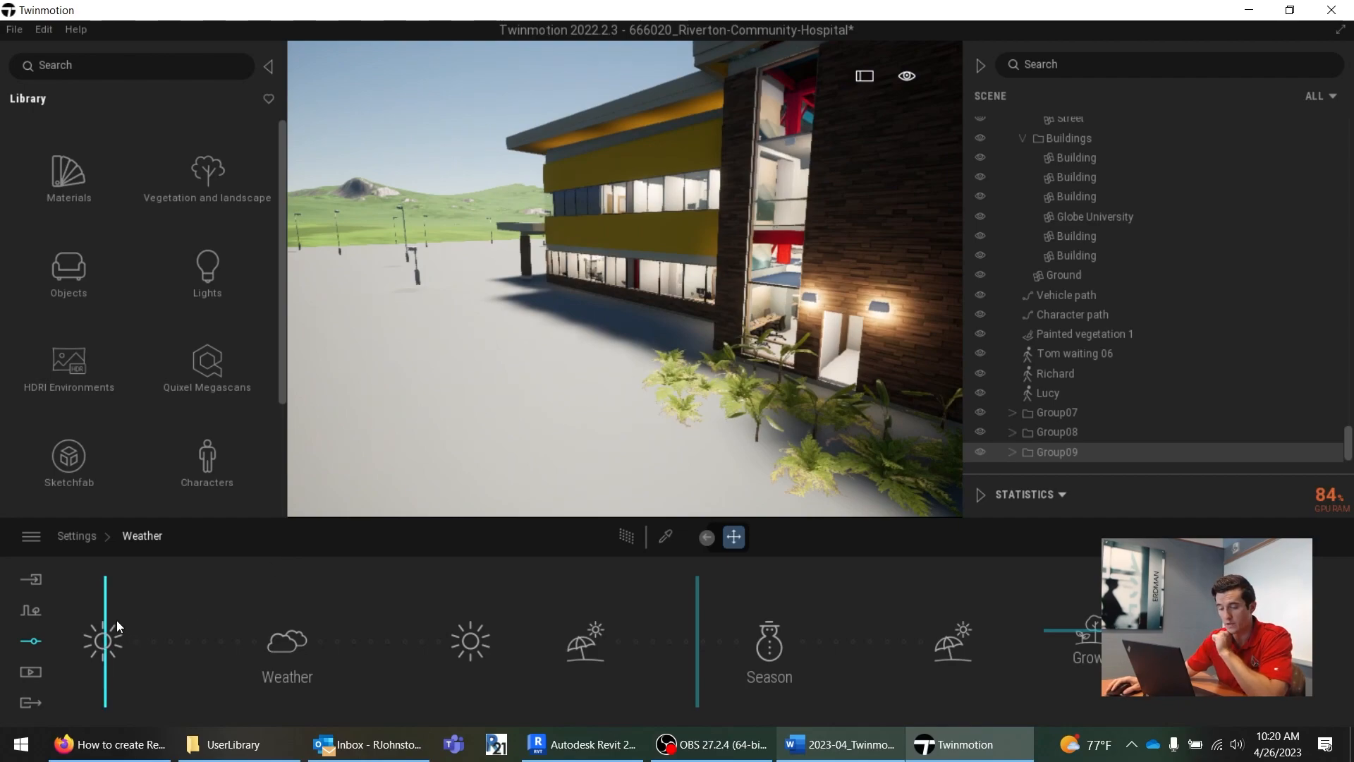
# Step: Set the weather to cloudy and the season to winter for snowfall around the hospital
pyautogui.moveTo(114, 620); pyautogui.dragTo(310, 611)
pyautogui.moveTo(469, 379); pyautogui.dragTo(557, 355, button='right')
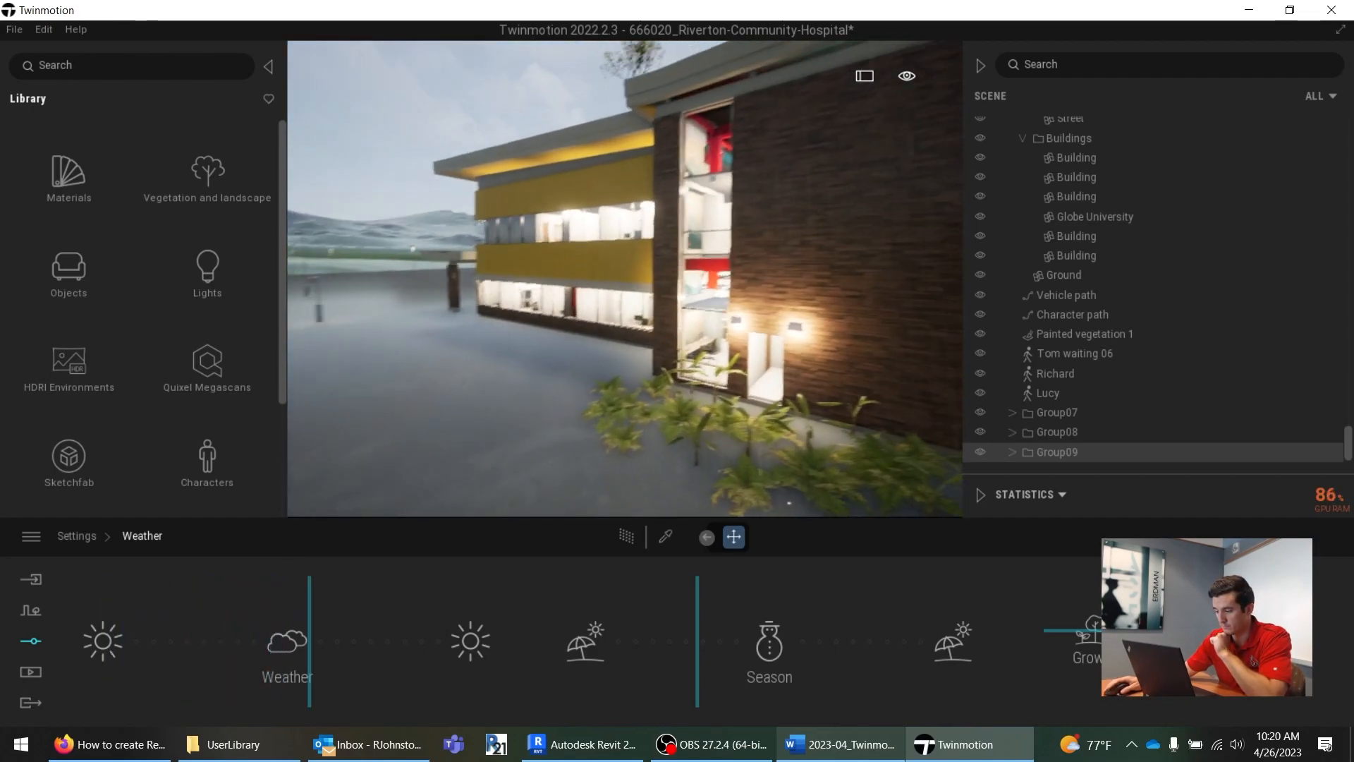
pyautogui.moveTo(759, 636); pyautogui.dragTo(790, 633)
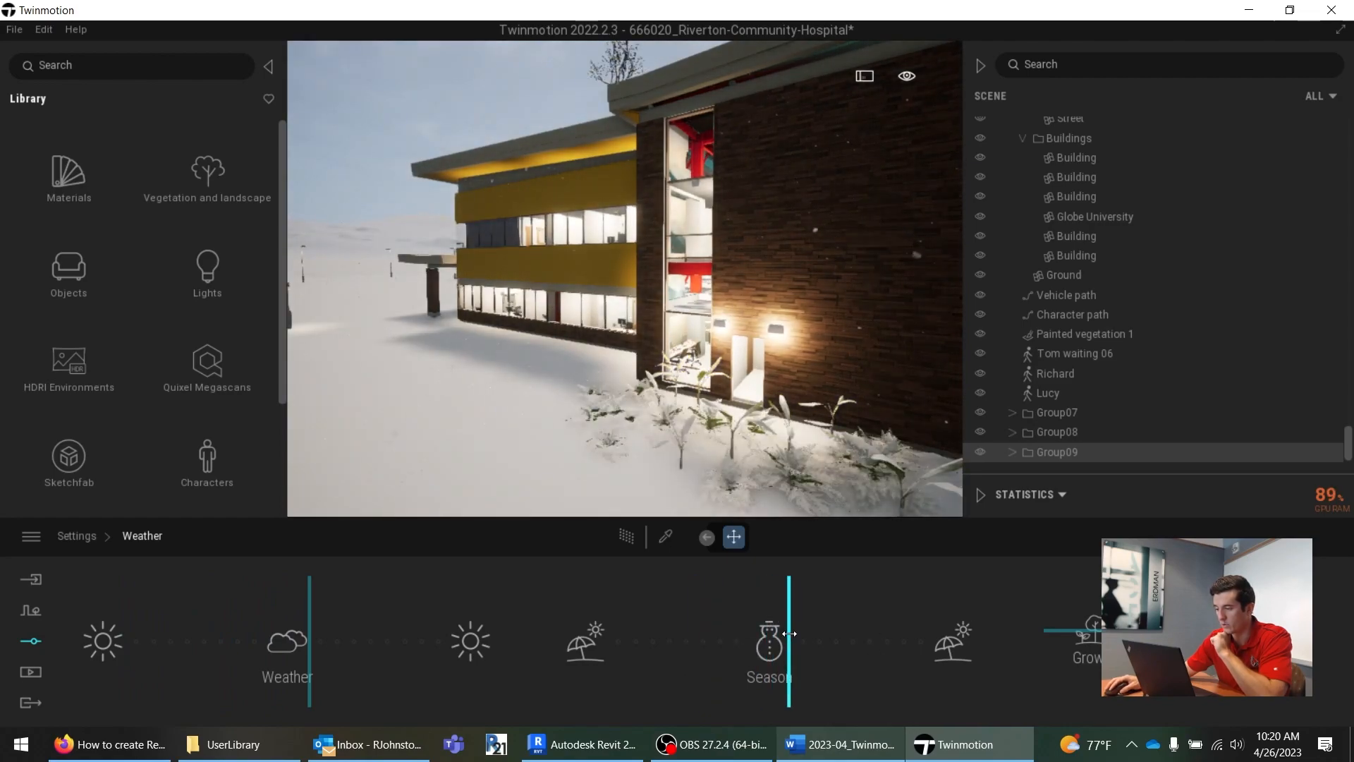
pyautogui.scroll(-3, 637, 357)
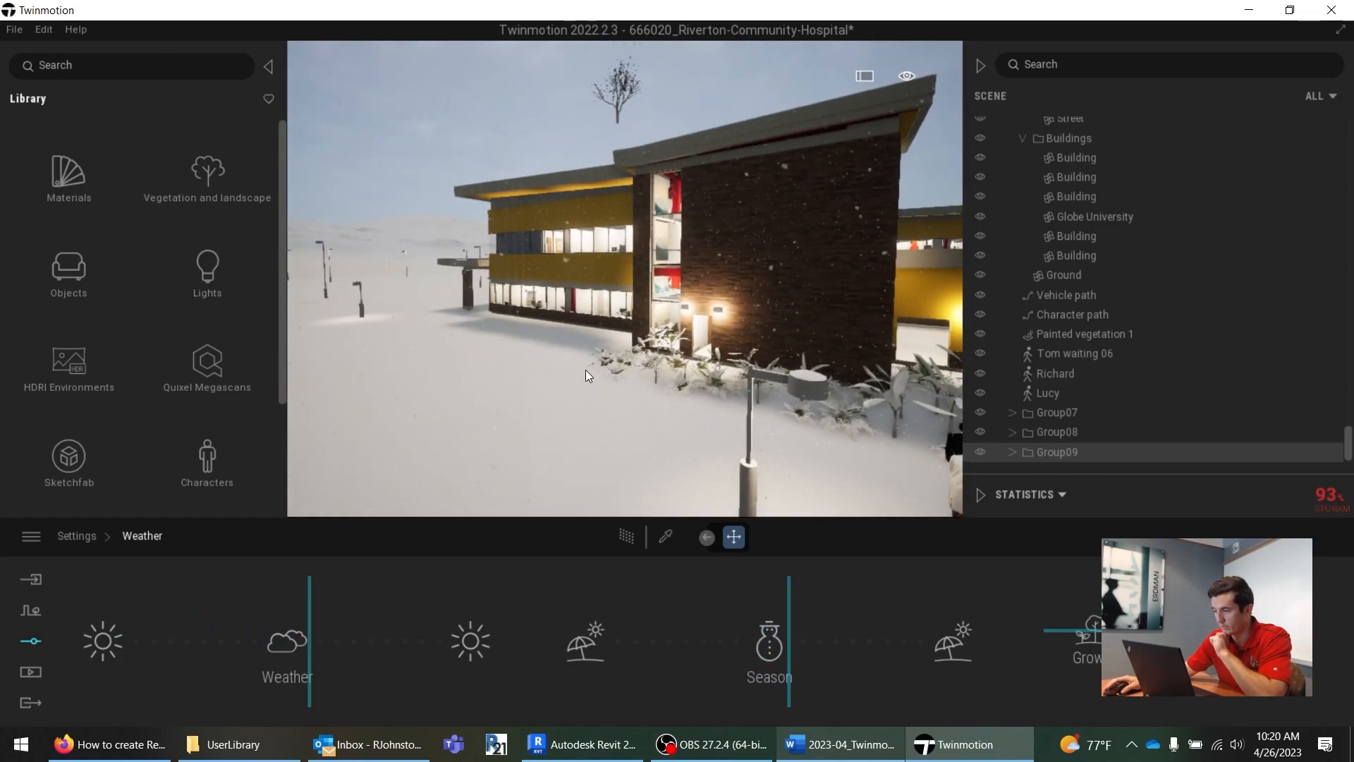
# Step: Set the weather to rainy overcast and the season to autumn, checking the yellow leaves on the tree above the roof
pyautogui.moveTo(304, 646)
pyautogui.mouseDown()
pyautogui.moveTo(464, 647)
pyautogui.moveTo(282, 653)
pyautogui.mouseUp()
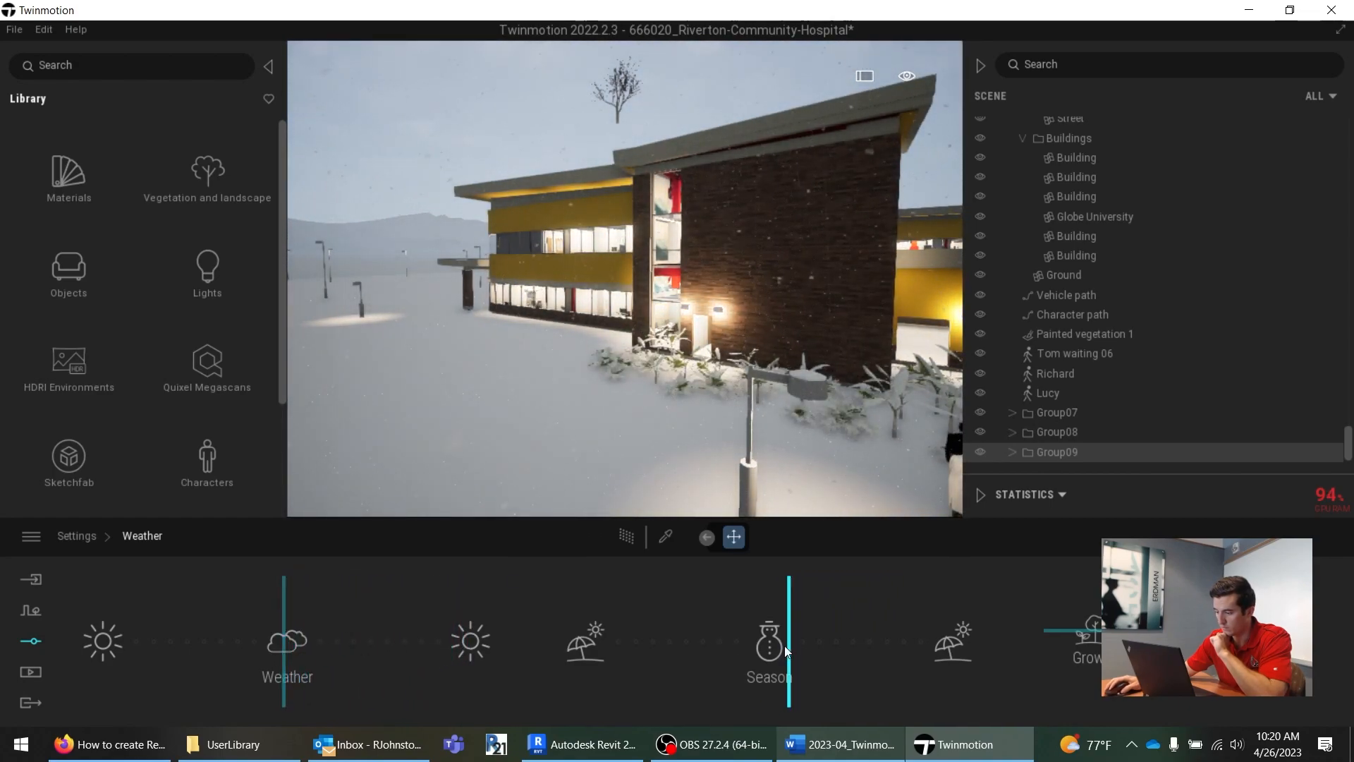
pyautogui.moveTo(781, 645); pyautogui.dragTo(655, 633)
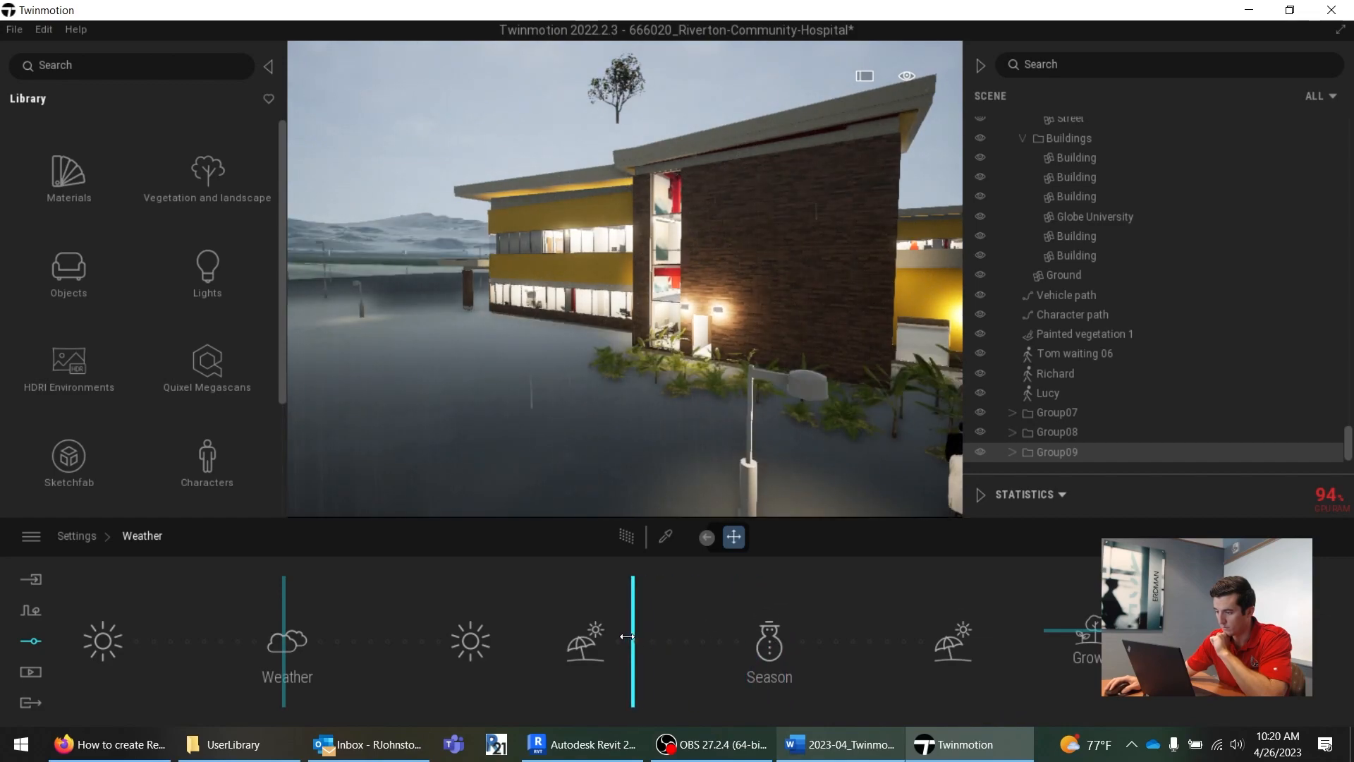
pyautogui.moveTo(567, 631); pyautogui.dragTo(725, 635)
pyautogui.scroll(5, 634, 73)
pyautogui.moveTo(637, 159); pyautogui.dragTo(602, 99, button='middle')
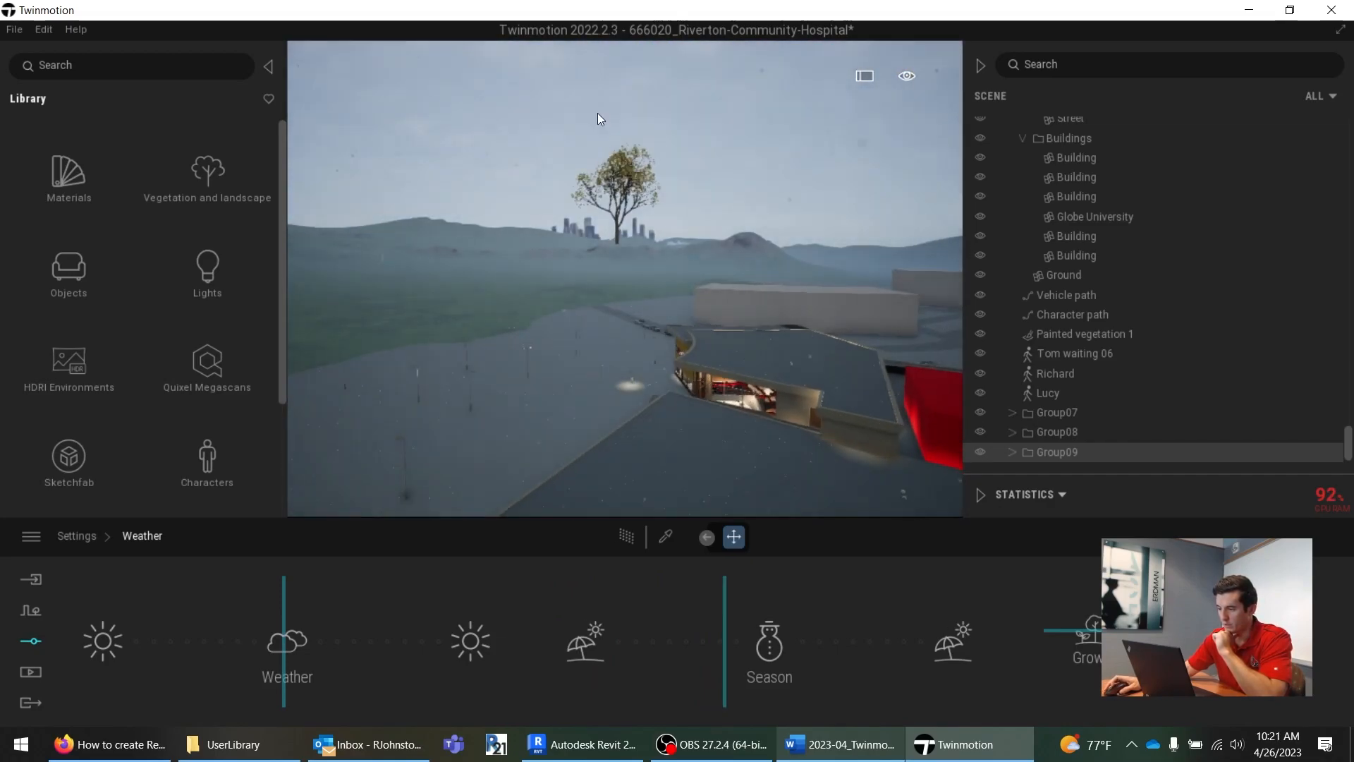
pyautogui.scroll(4, 603, 142)
pyautogui.moveTo(604, 162); pyautogui.dragTo(601, 130, button='middle')
pyautogui.scroll(-2, 601, 129)
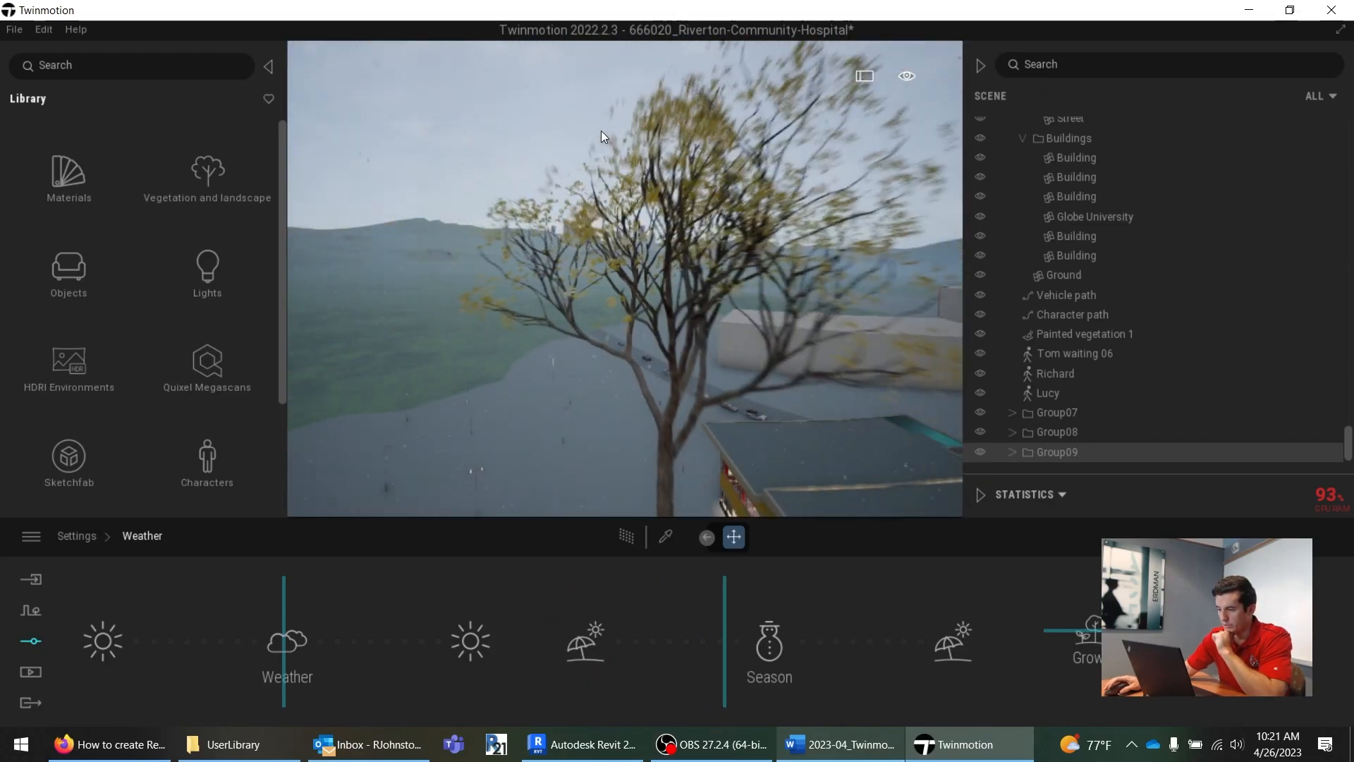
pyautogui.moveTo(724, 616)
pyautogui.mouseDown()
pyautogui.moveTo(771, 615)
pyautogui.moveTo(590, 613)
pyautogui.moveTo(918, 621)
pyautogui.moveTo(662, 607)
pyautogui.moveTo(708, 612)
pyautogui.mouseUp()
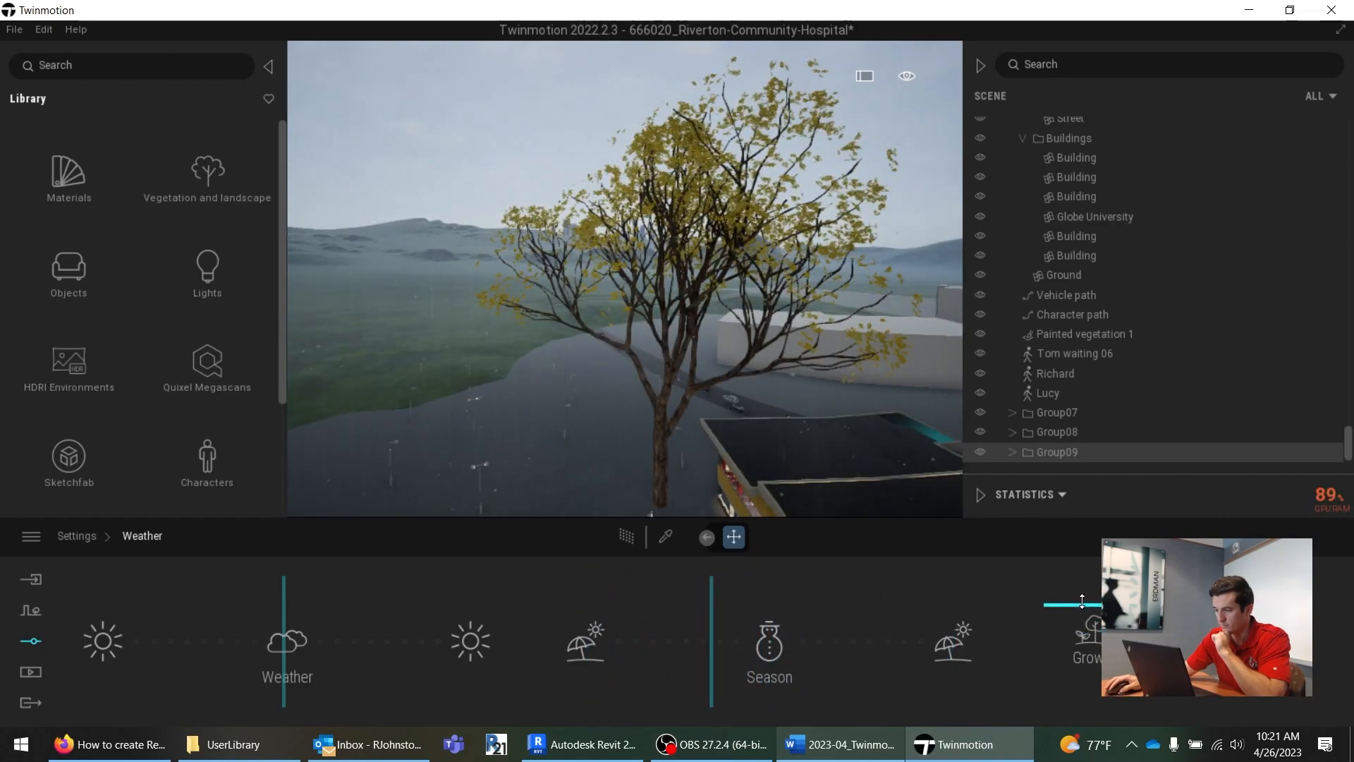
# Step: Set the weather effects to wind speed 3.72, wind direction 174° and smog 71%
pyautogui.click(1256, 657)
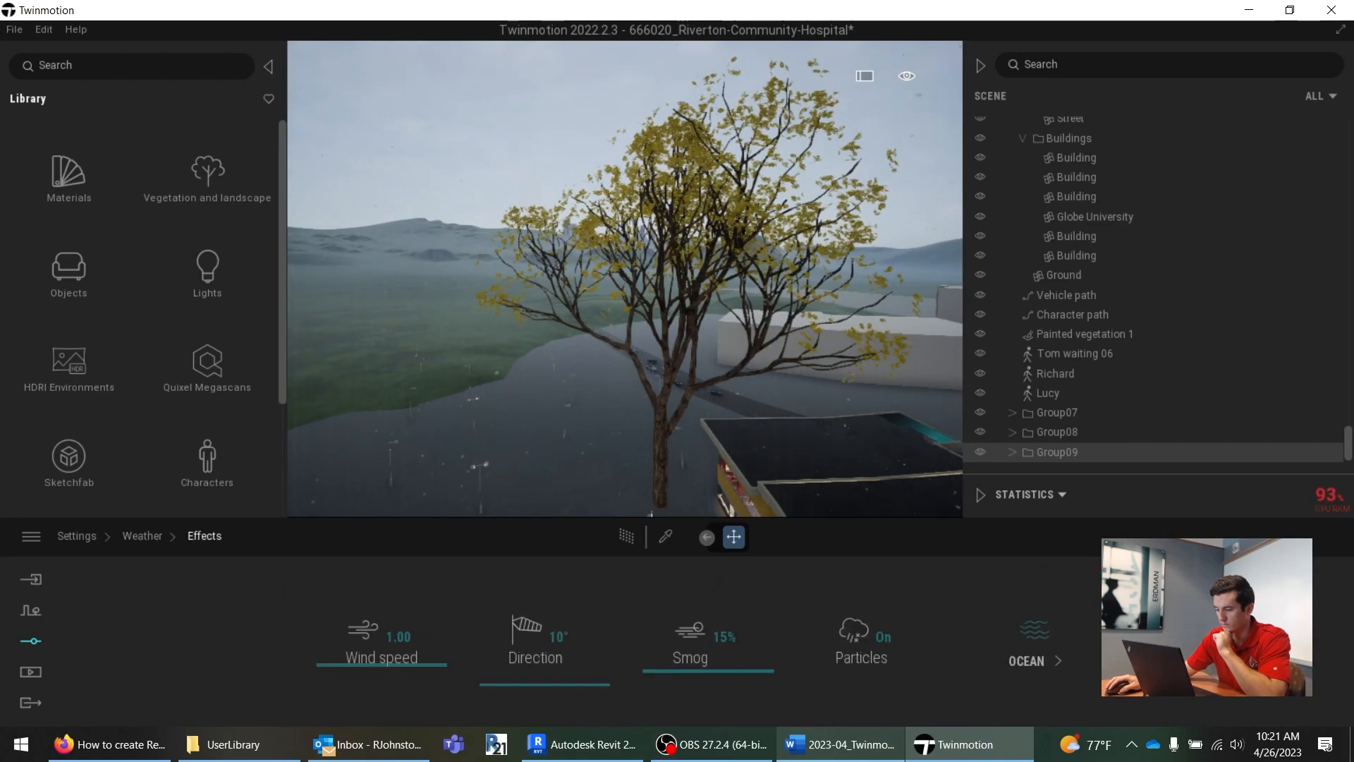
pyautogui.moveTo(552, 683); pyautogui.dragTo(563, 640)
pyautogui.moveTo(444, 664); pyautogui.dragTo(443, 590)
pyautogui.moveTo(593, 674); pyautogui.dragTo(589, 630)
pyautogui.moveTo(691, 660); pyautogui.dragTo(701, 604)
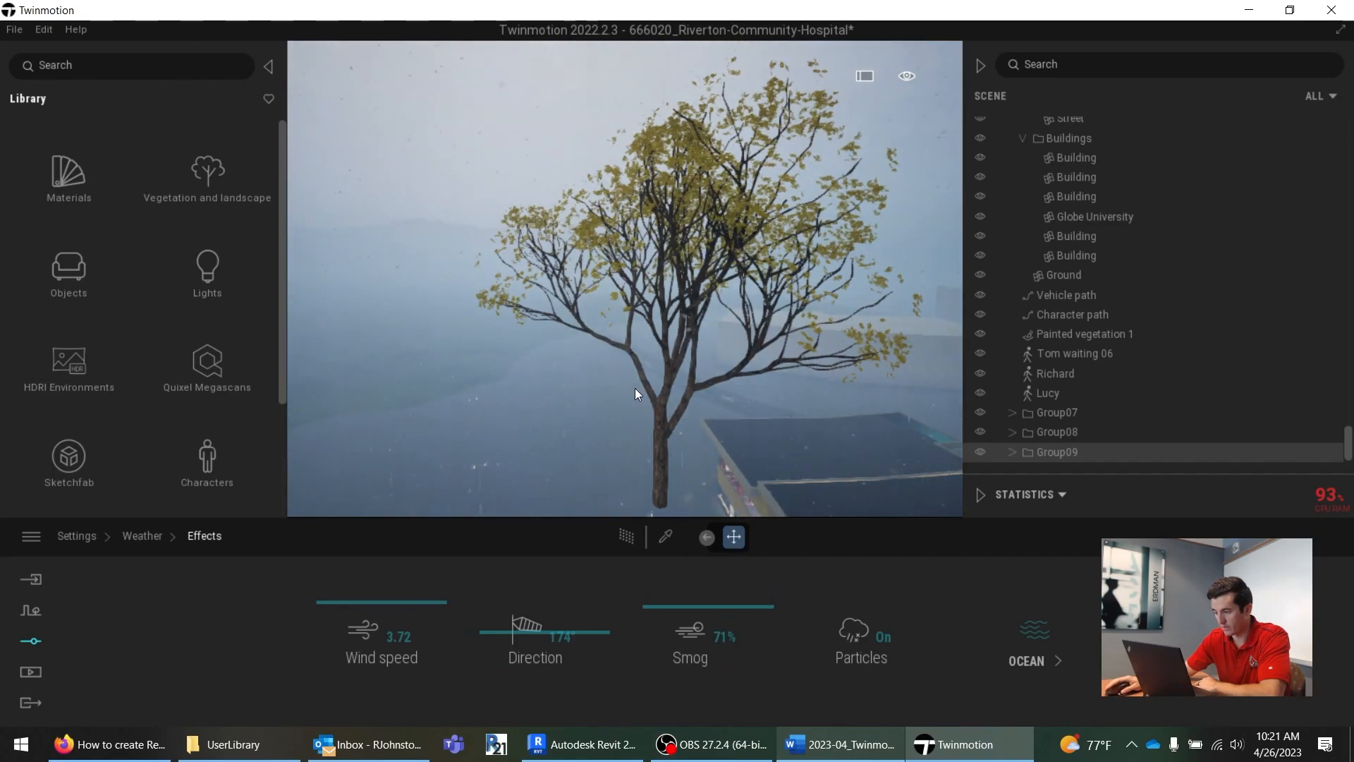
# Step: View the hospital roof in the smog, look over the ocean options and return to the main scene settings
pyautogui.moveTo(721, 395); pyautogui.dragTo(917, 511, button='right')
pyautogui.click(1024, 647)
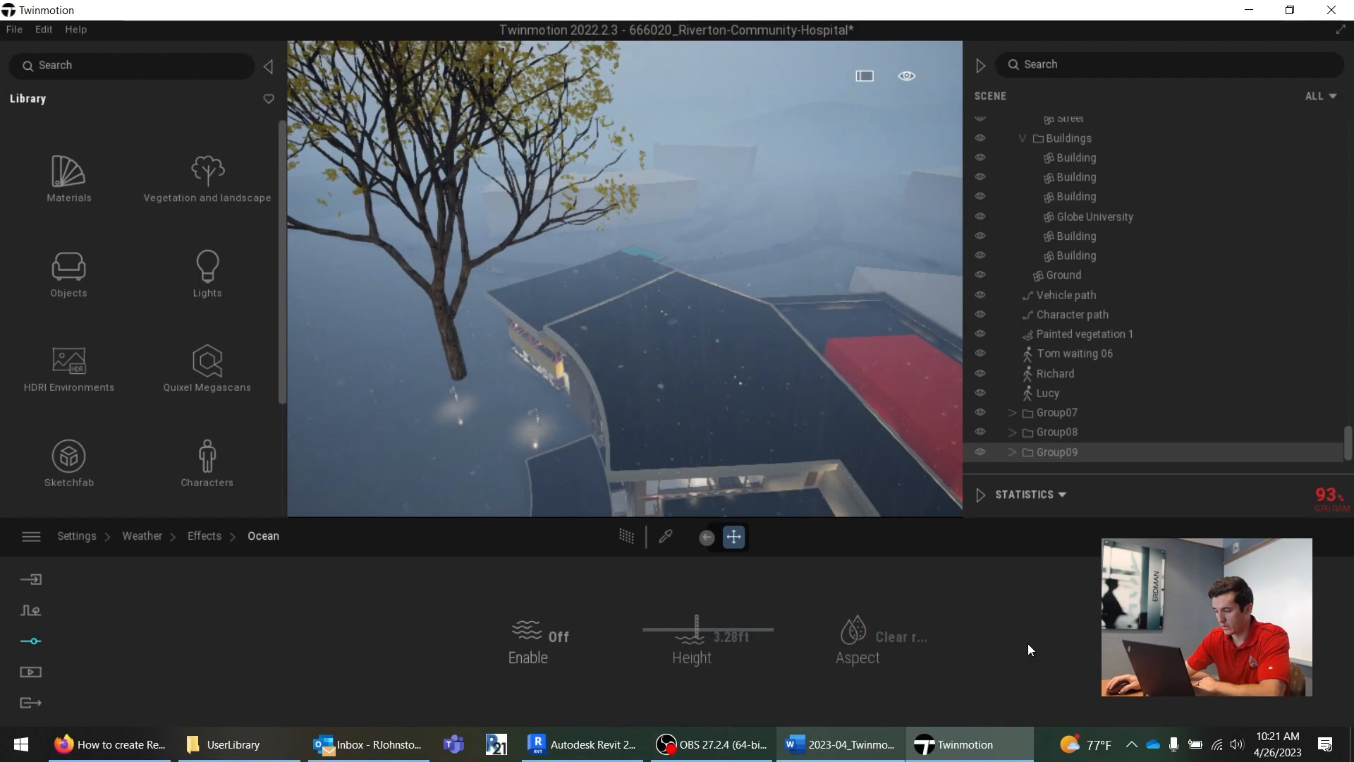
pyautogui.click(34, 639)
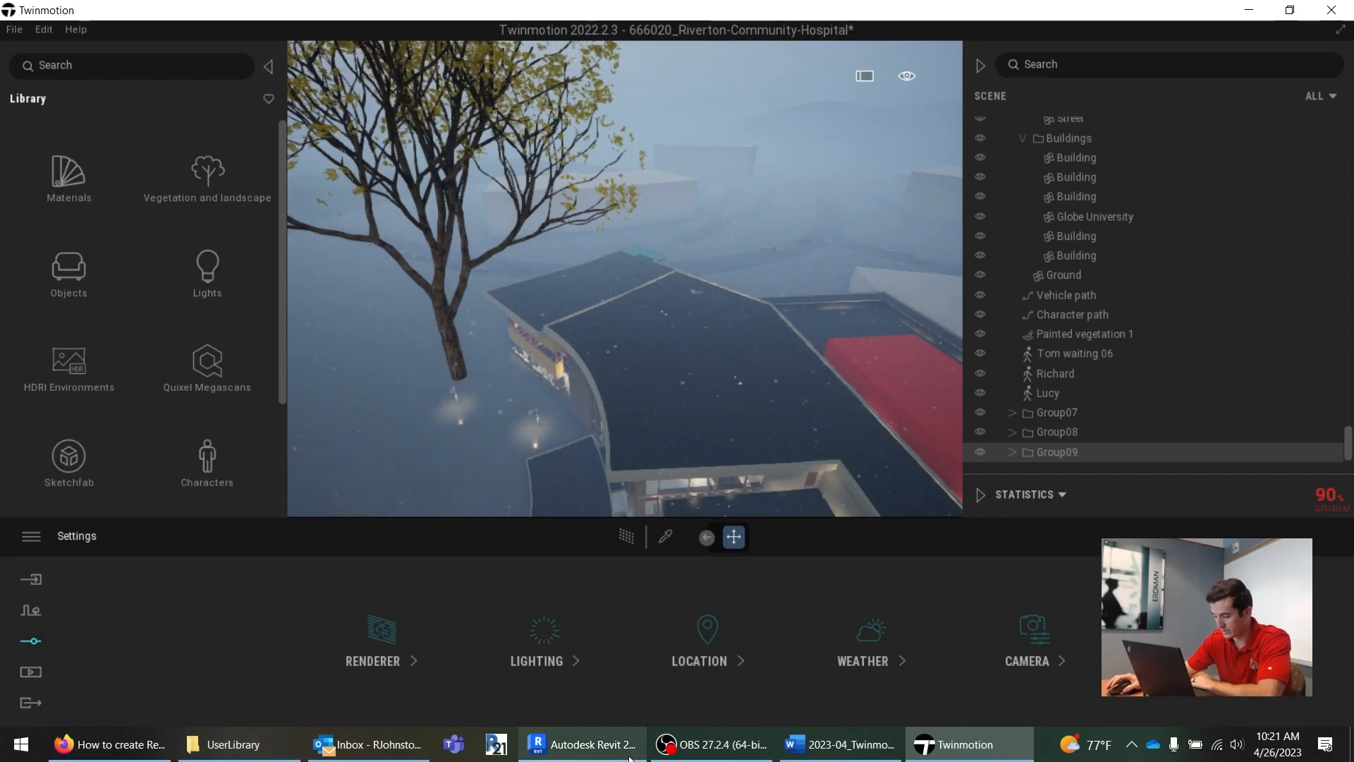
# Step: Switch to the training outline in Word, read its scene settings notes on the camera, and return to Twinmotion
pyautogui.click(822, 750)
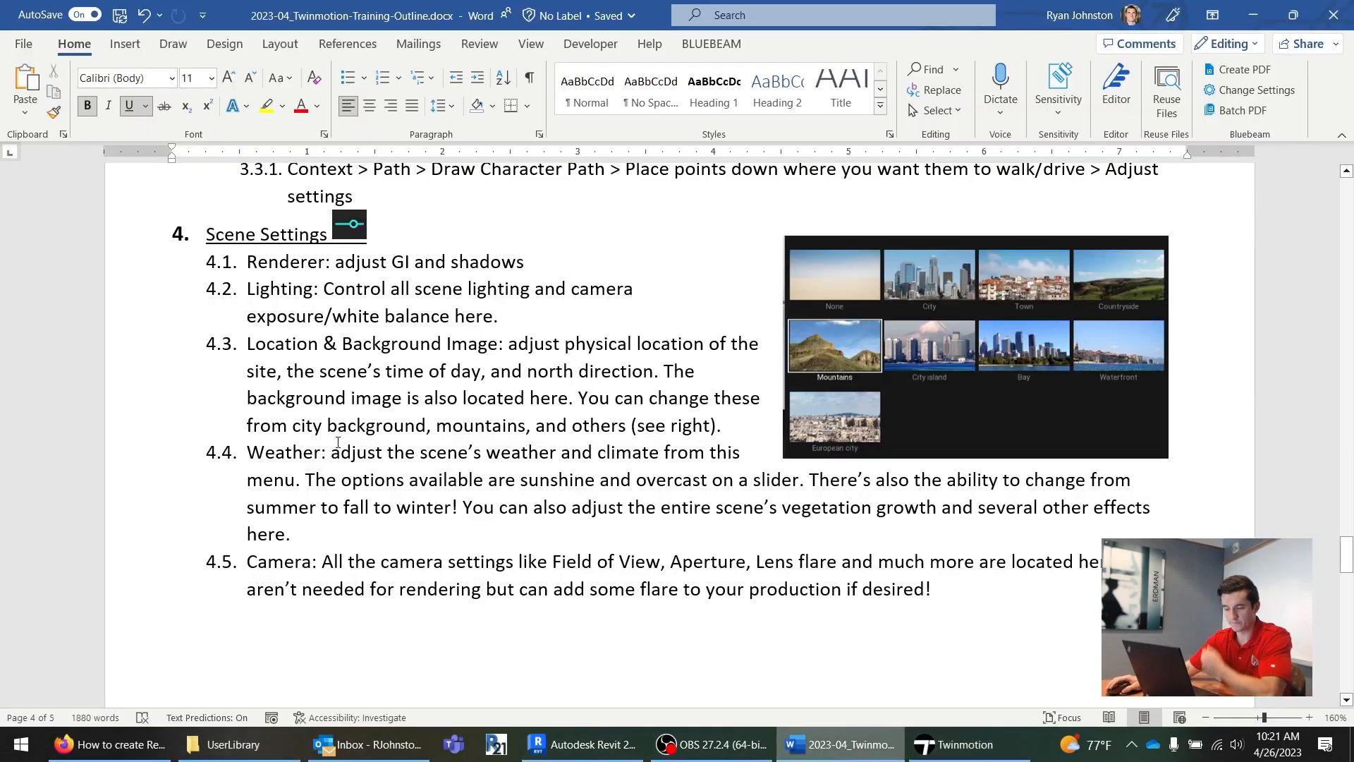
pyautogui.scroll(-3, 332, 436)
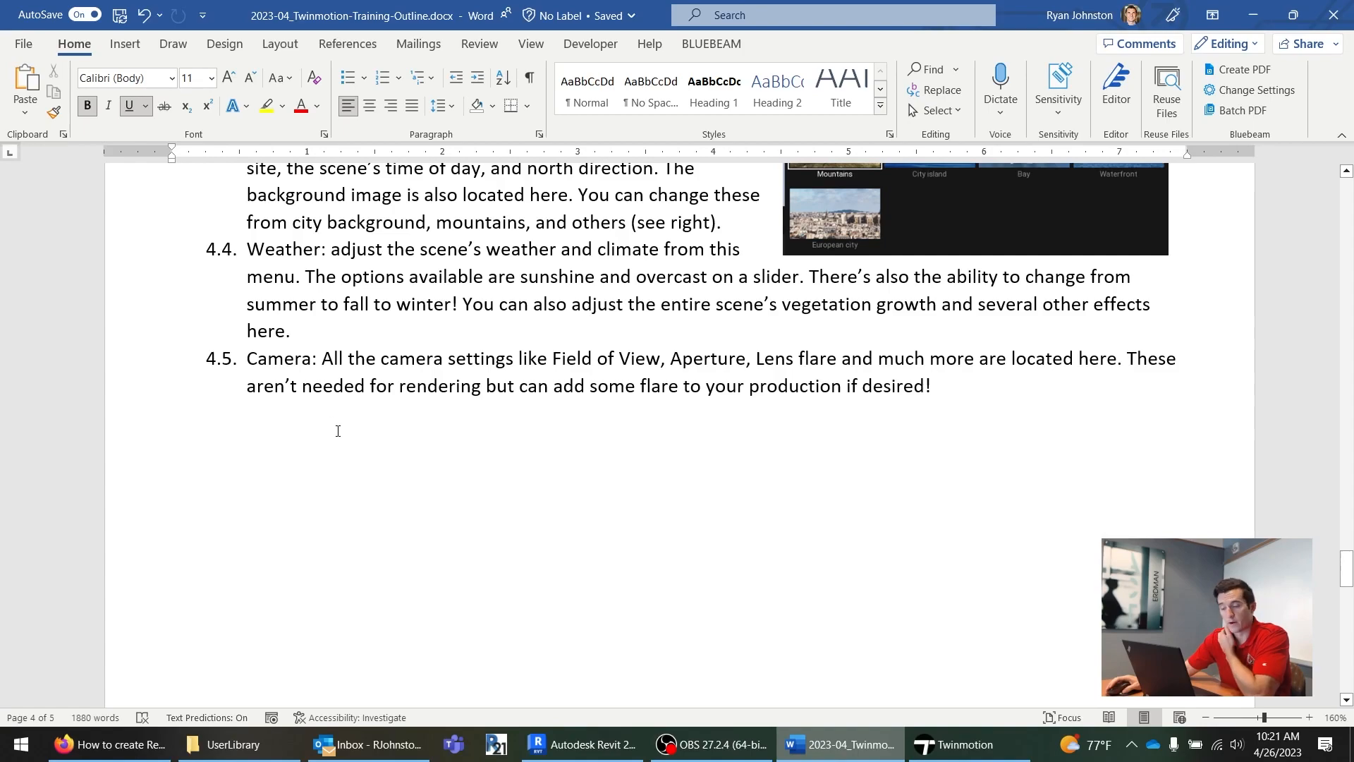
pyautogui.click(966, 744)
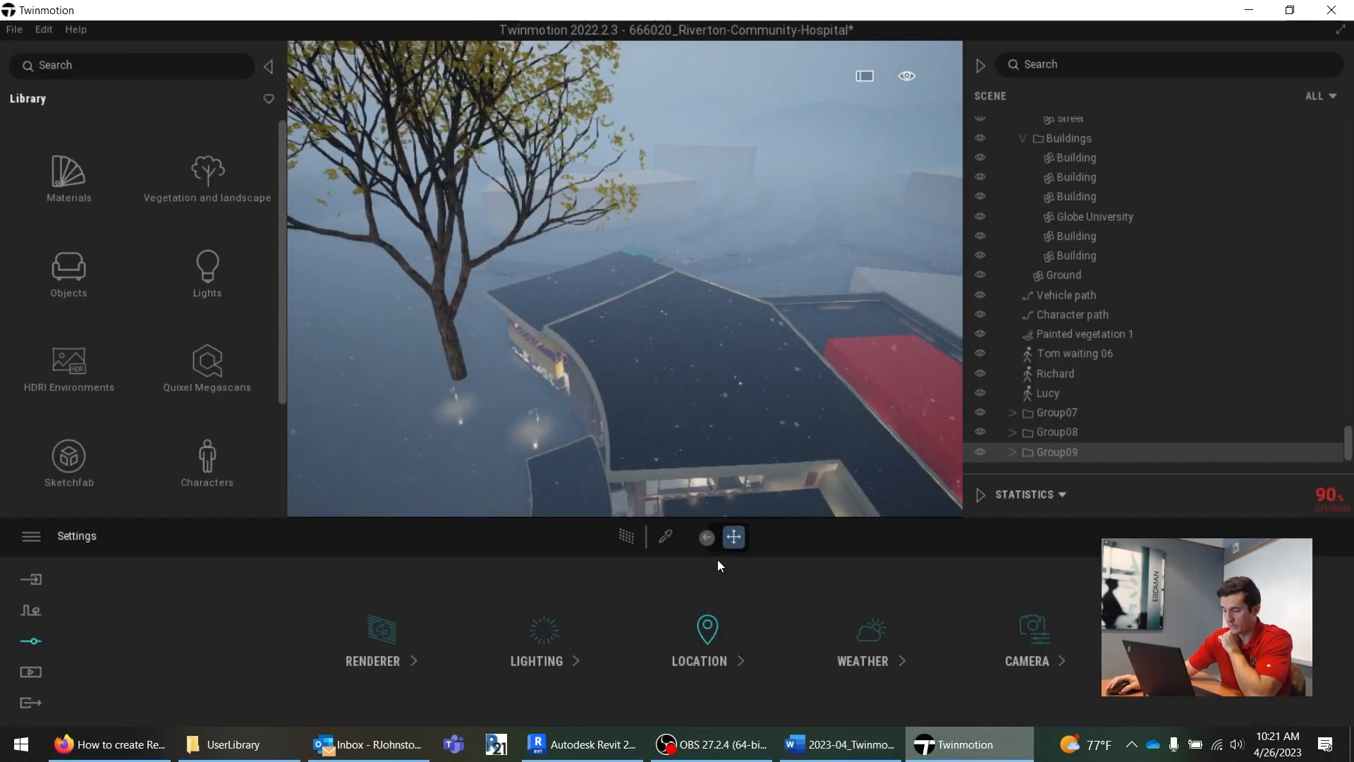
# Step: Frame the hospital's front entrance and set the camera's field of view to 71°
pyautogui.click(1015, 646)
pyautogui.moveTo(662, 376); pyautogui.dragTo(545, 332, button='middle')
pyautogui.scroll(-3, 633, 353)
pyautogui.moveTo(546, 329); pyautogui.dragTo(682, 316, button='right')
pyautogui.press('a')
pyautogui.press('w')
pyautogui.moveTo(239, 625); pyautogui.dragTo(263, 643)
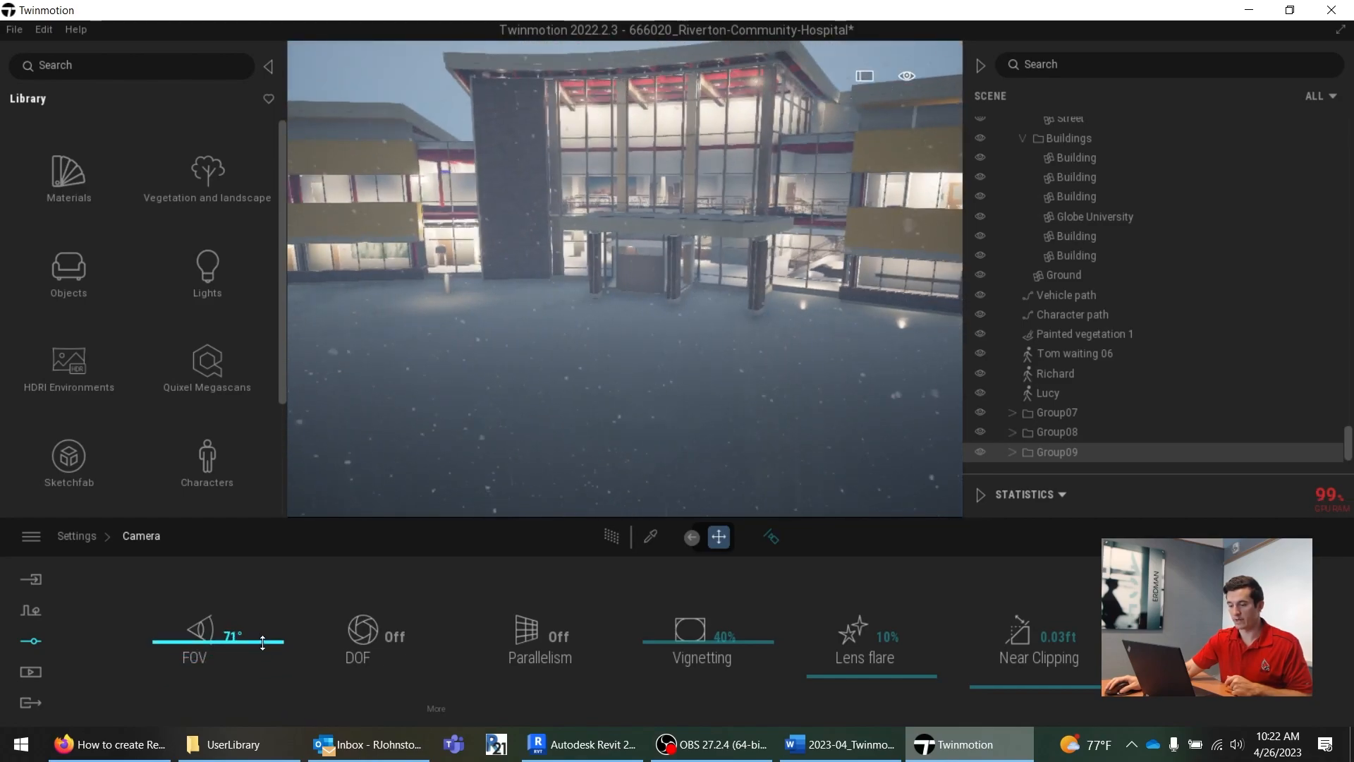
# Step: Try the camera's depth of field on the entrance view with a larger aperture value
pyautogui.click(374, 640)
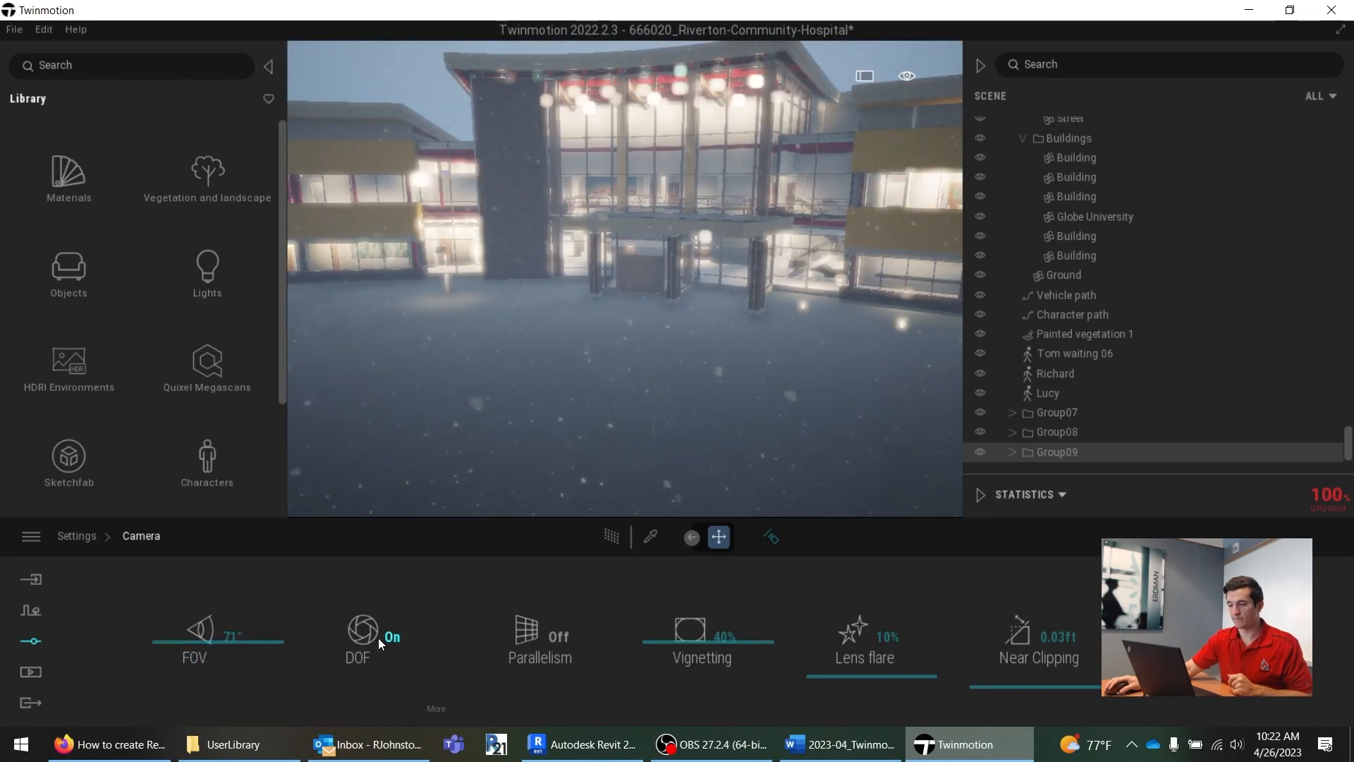
pyautogui.click(438, 708)
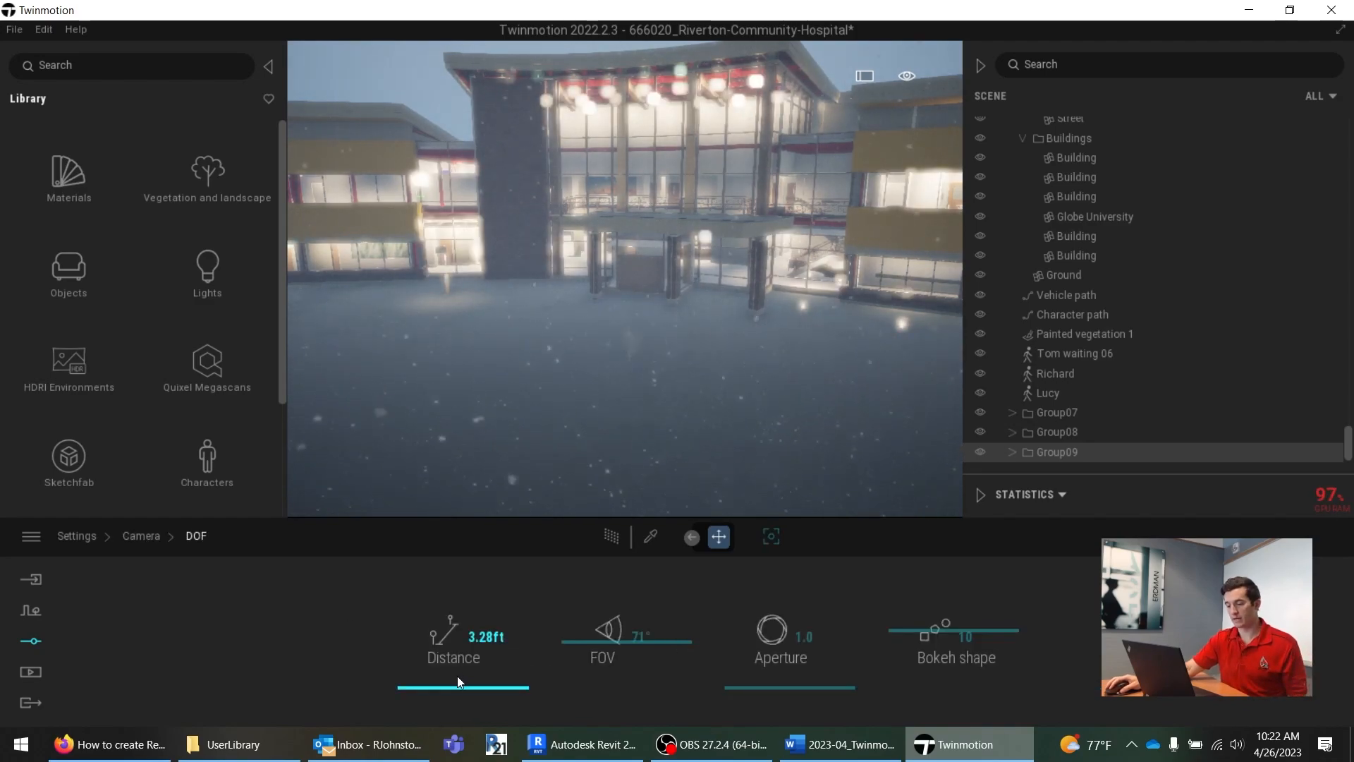
pyautogui.moveTo(731, 687); pyautogui.dragTo(752, 657)
pyautogui.click(141, 537)
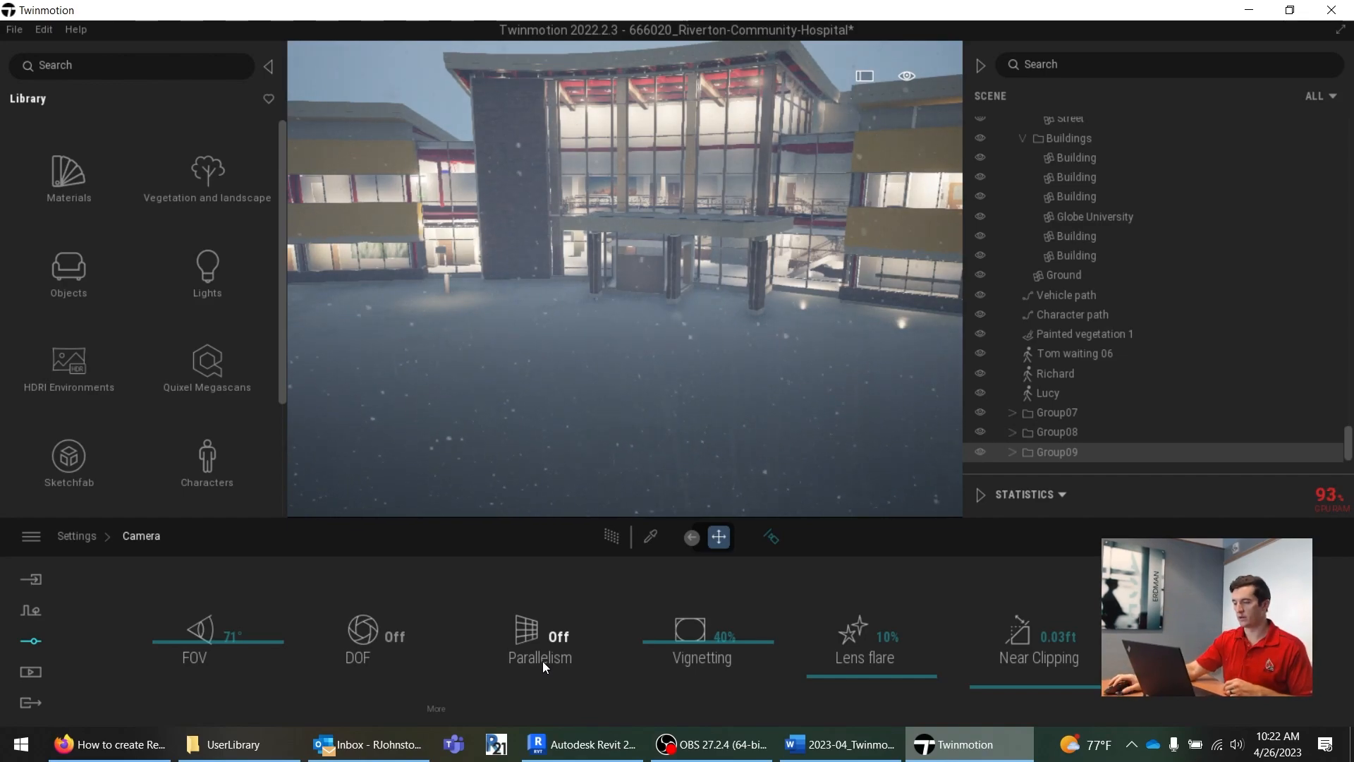
# Step: Try the camera's parallelism option on the entrance view, checking it from different distances, and turn it off again
pyautogui.click(543, 662)
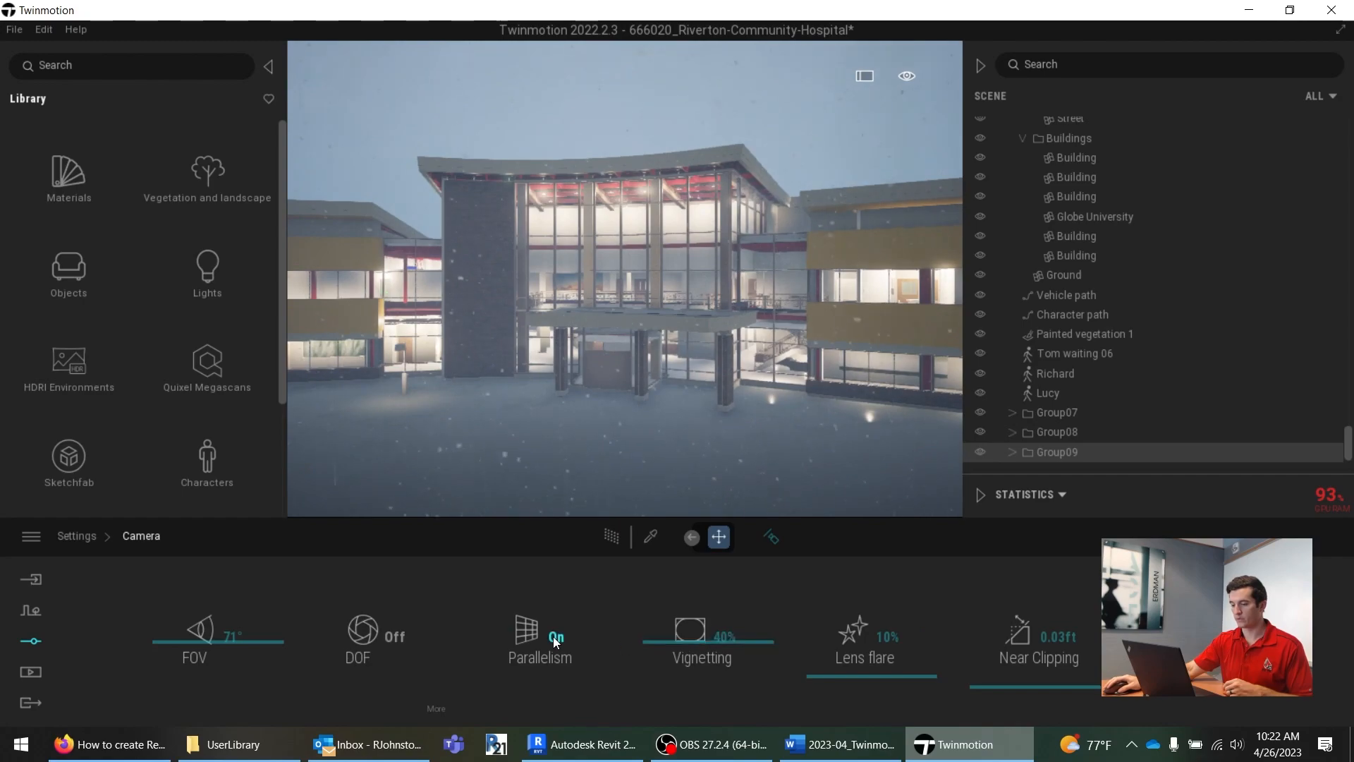
pyautogui.scroll(-3, 592, 411)
pyautogui.scroll(-2, 581, 395)
pyautogui.scroll(4, 574, 393)
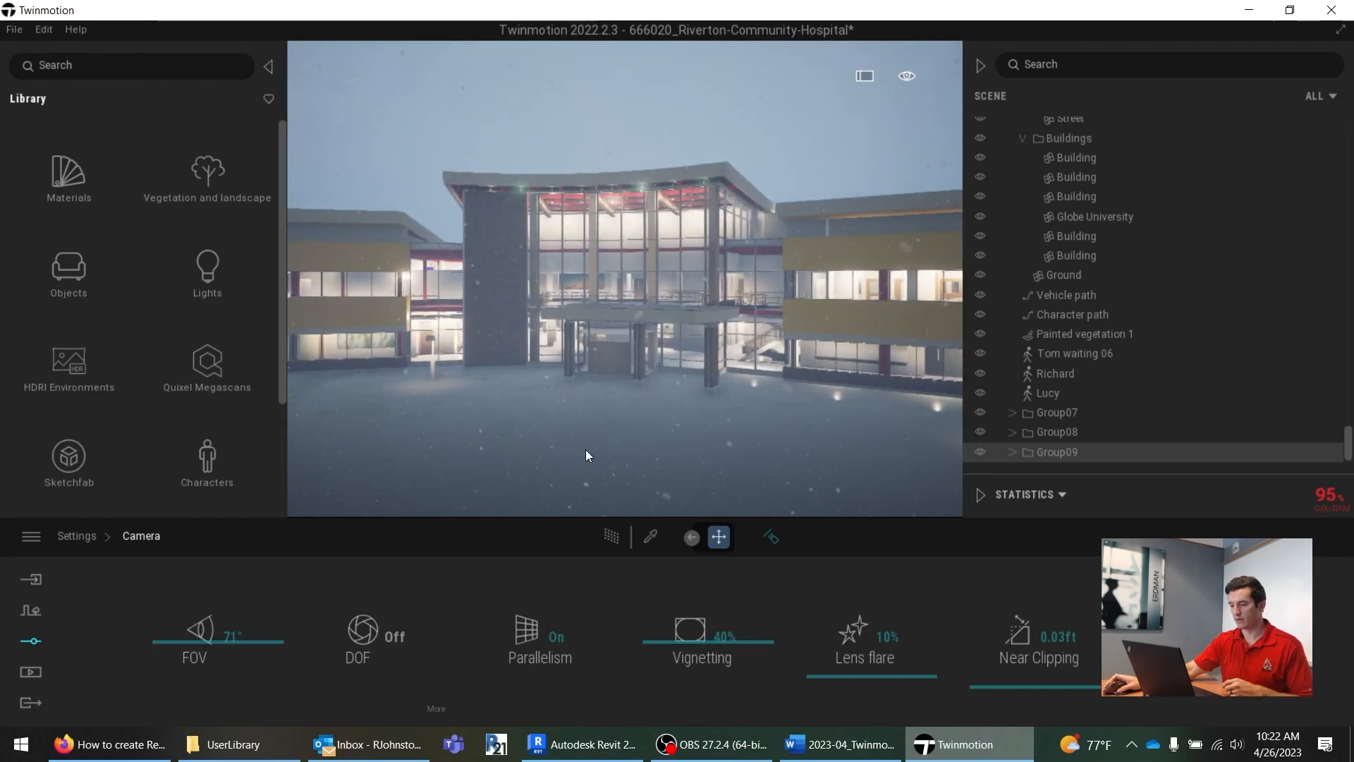
pyautogui.scroll(5, 585, 451)
pyautogui.scroll(-6, 582, 434)
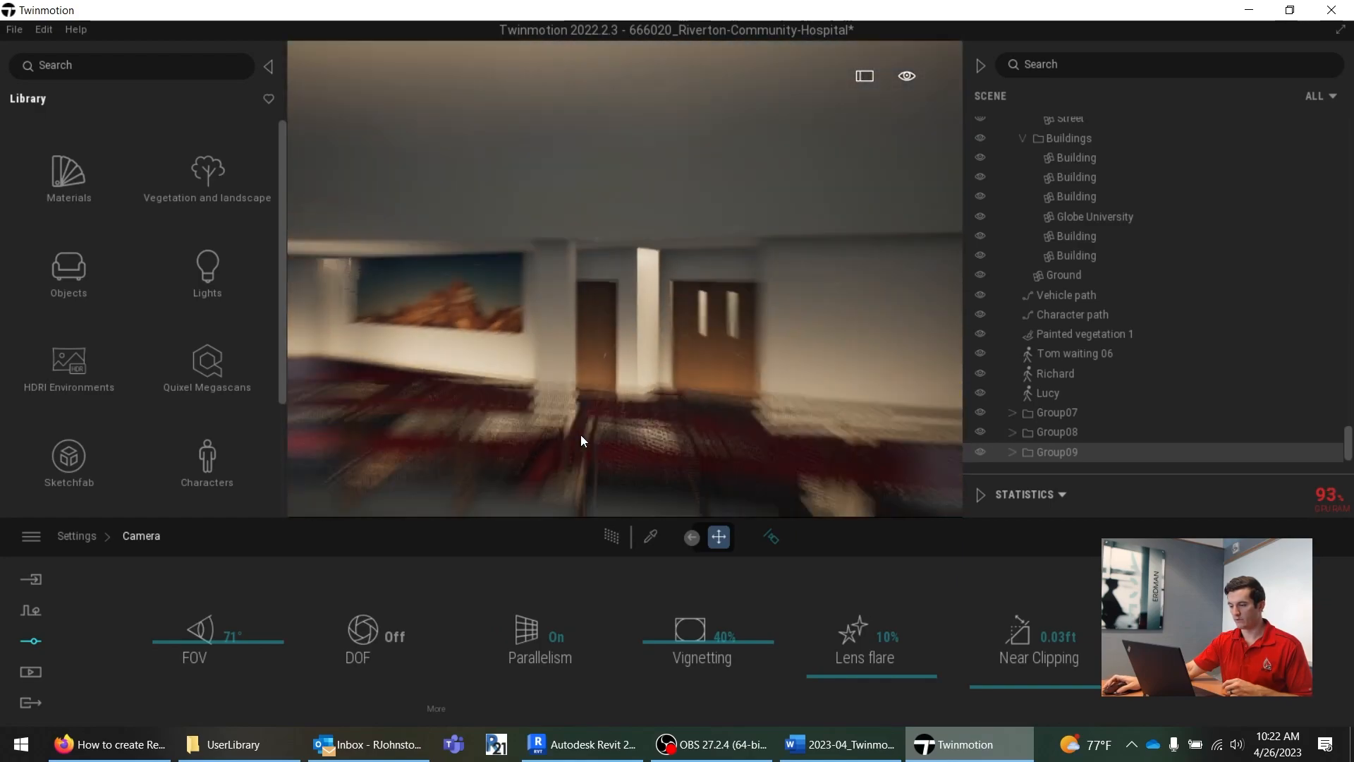
pyautogui.click(553, 649)
# Step: Set the camera's vignetting to 18% and its lens flare to 13%
pyautogui.moveTo(698, 649)
pyautogui.mouseDown()
pyautogui.moveTo(701, 571)
pyautogui.moveTo(715, 669)
pyautogui.mouseUp()
pyautogui.moveTo(827, 674)
pyautogui.mouseDown()
pyautogui.moveTo(836, 584)
pyautogui.moveTo(839, 671)
pyautogui.mouseUp()
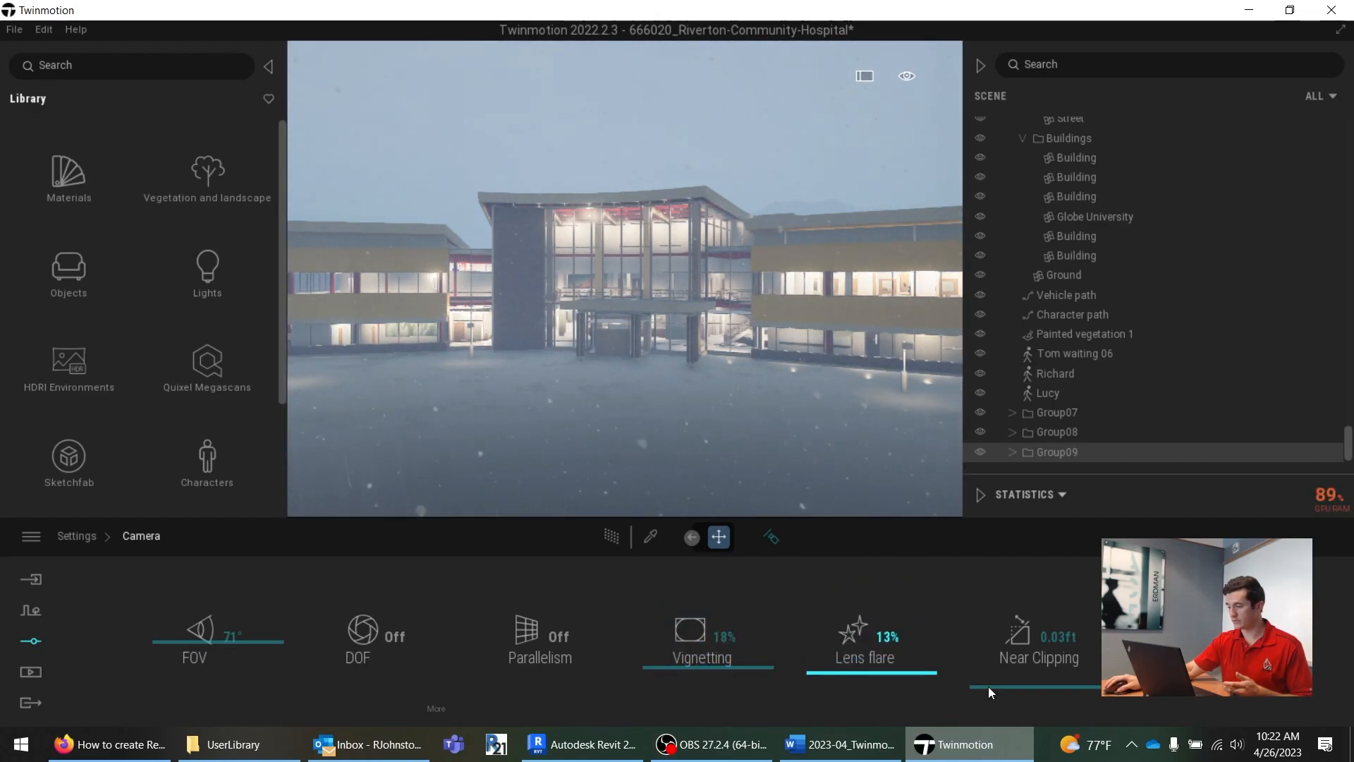
# Step: Look over the color gradient options in the camera's visual effects
pyautogui.click(436, 708)
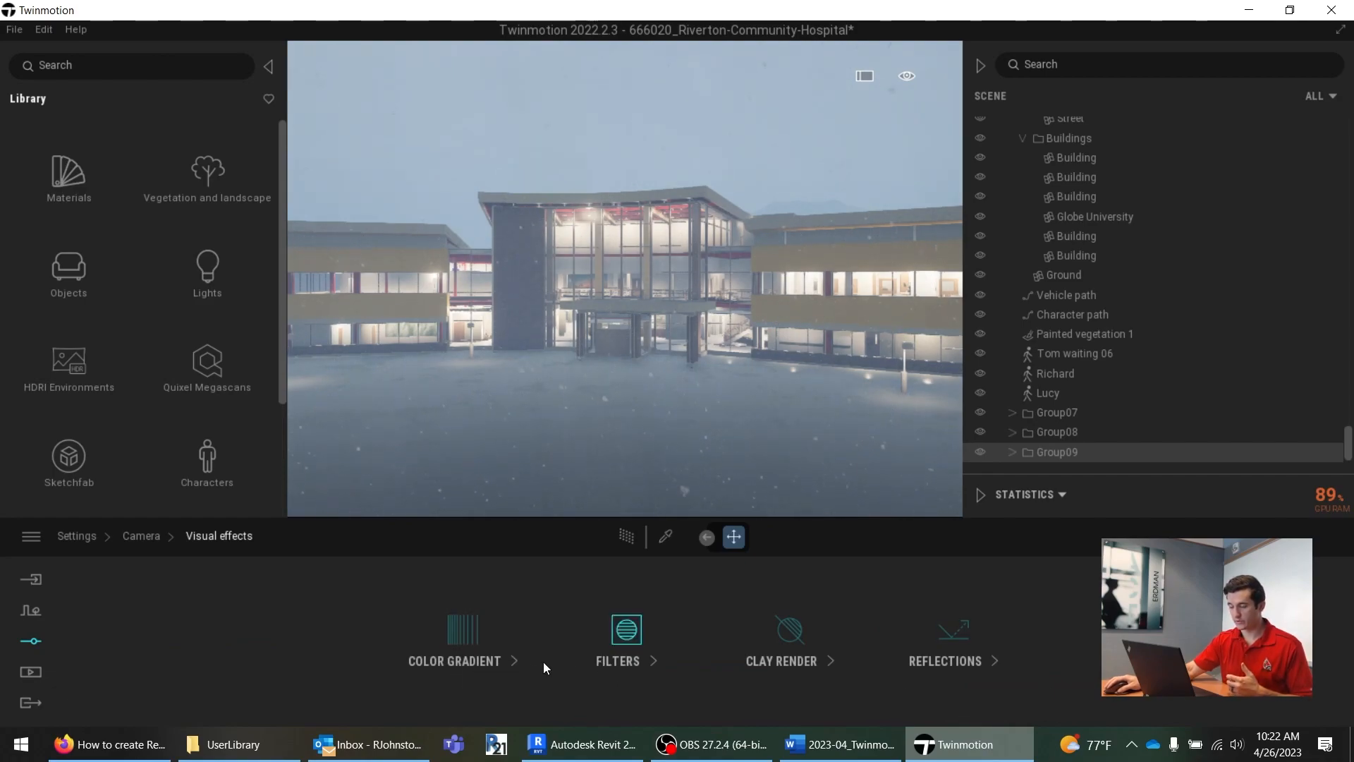
pyautogui.click(483, 658)
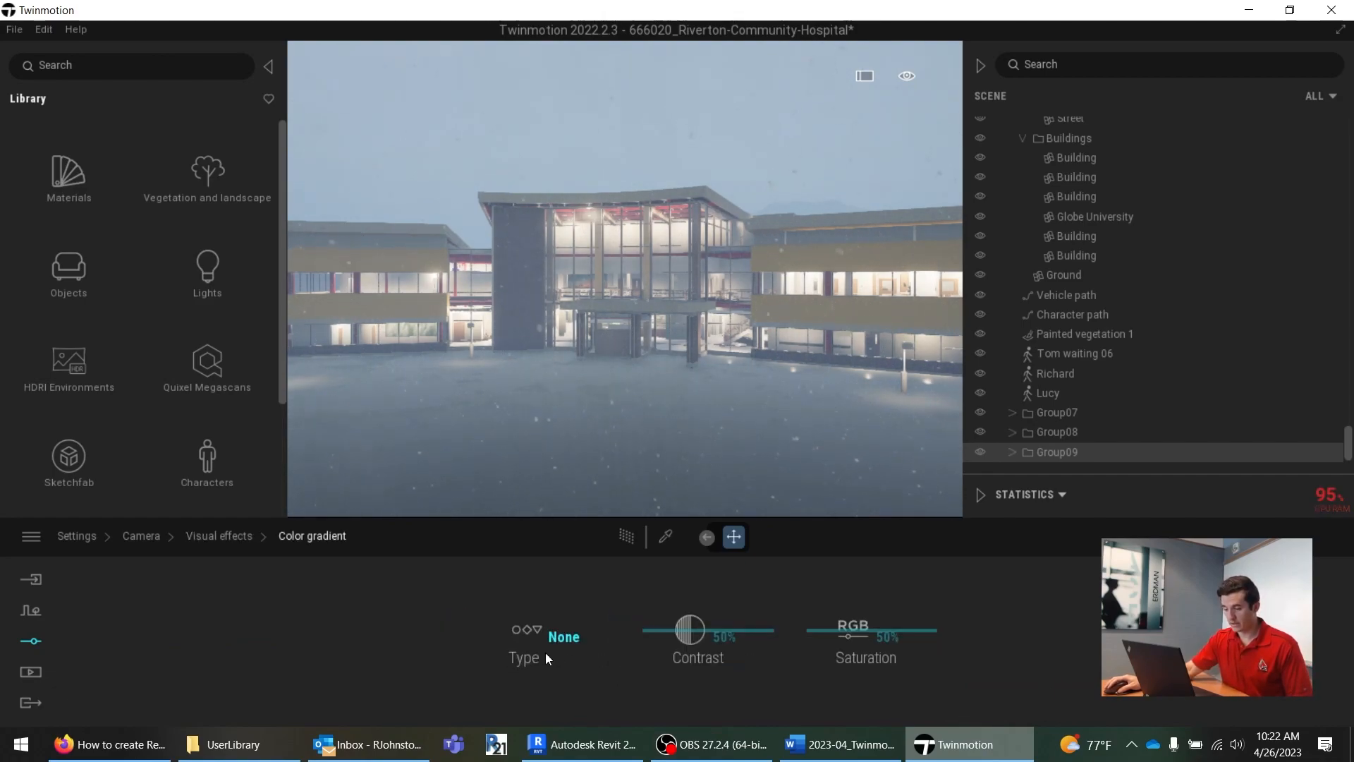
pyautogui.click(240, 535)
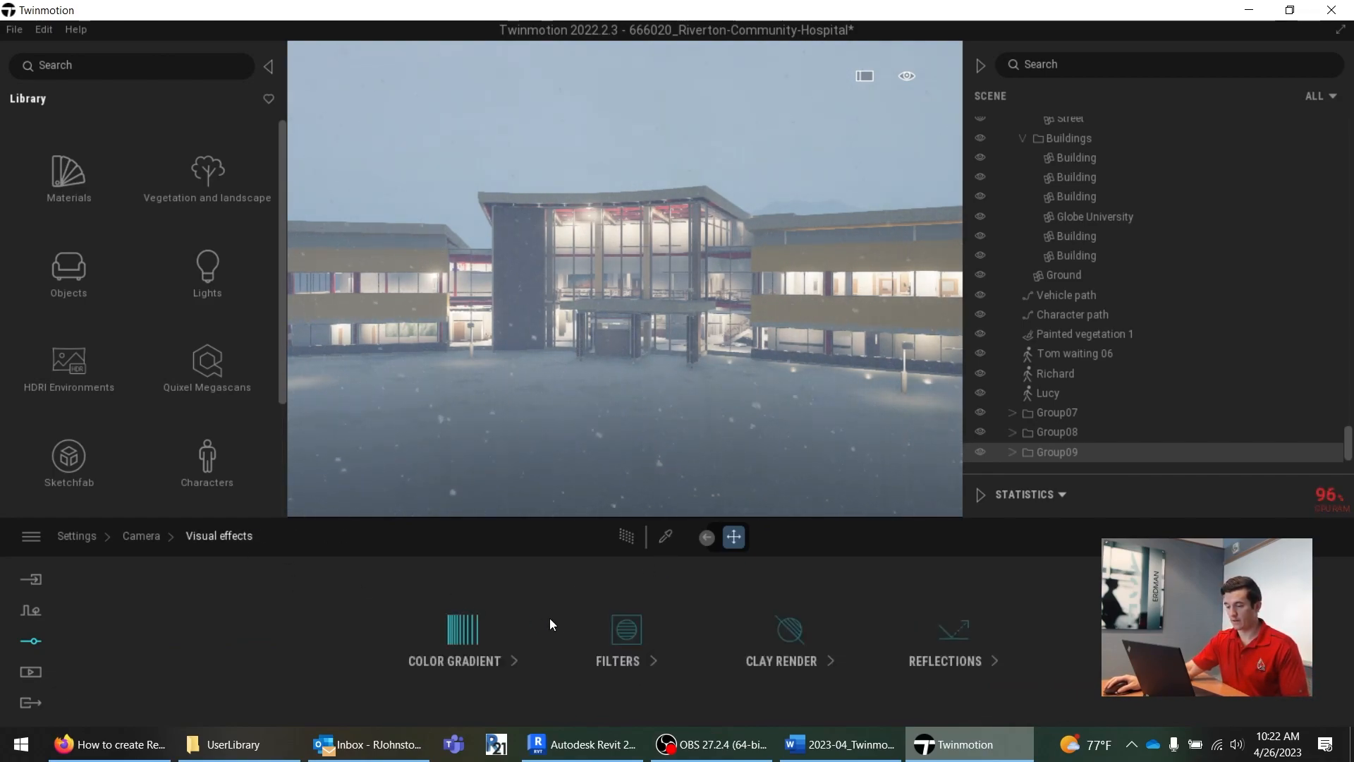
# Step: Try the SciFi and Line Regular filters on the hospital view and reset the filter type to None
pyautogui.click(596, 649)
pyautogui.click(682, 632)
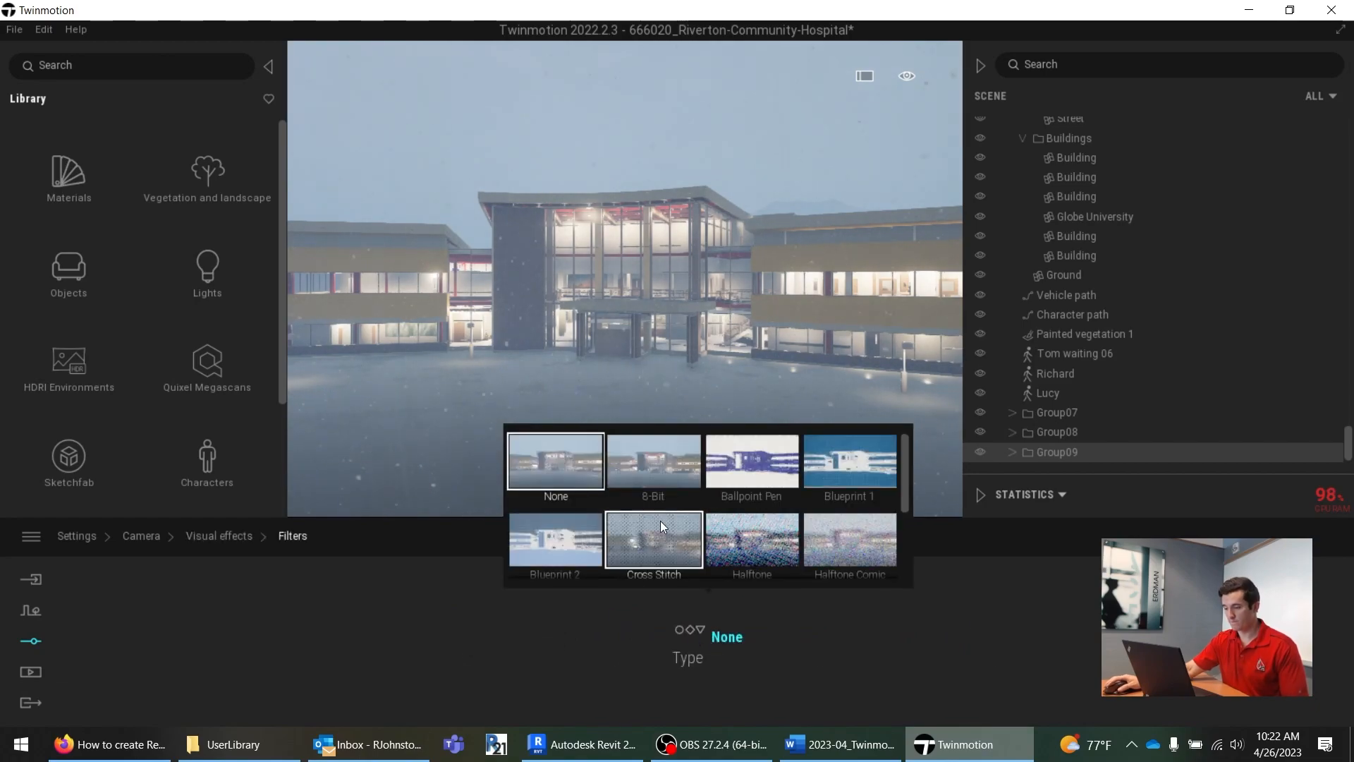
pyautogui.scroll(-2, 718, 523)
pyautogui.scroll(-1, 718, 535)
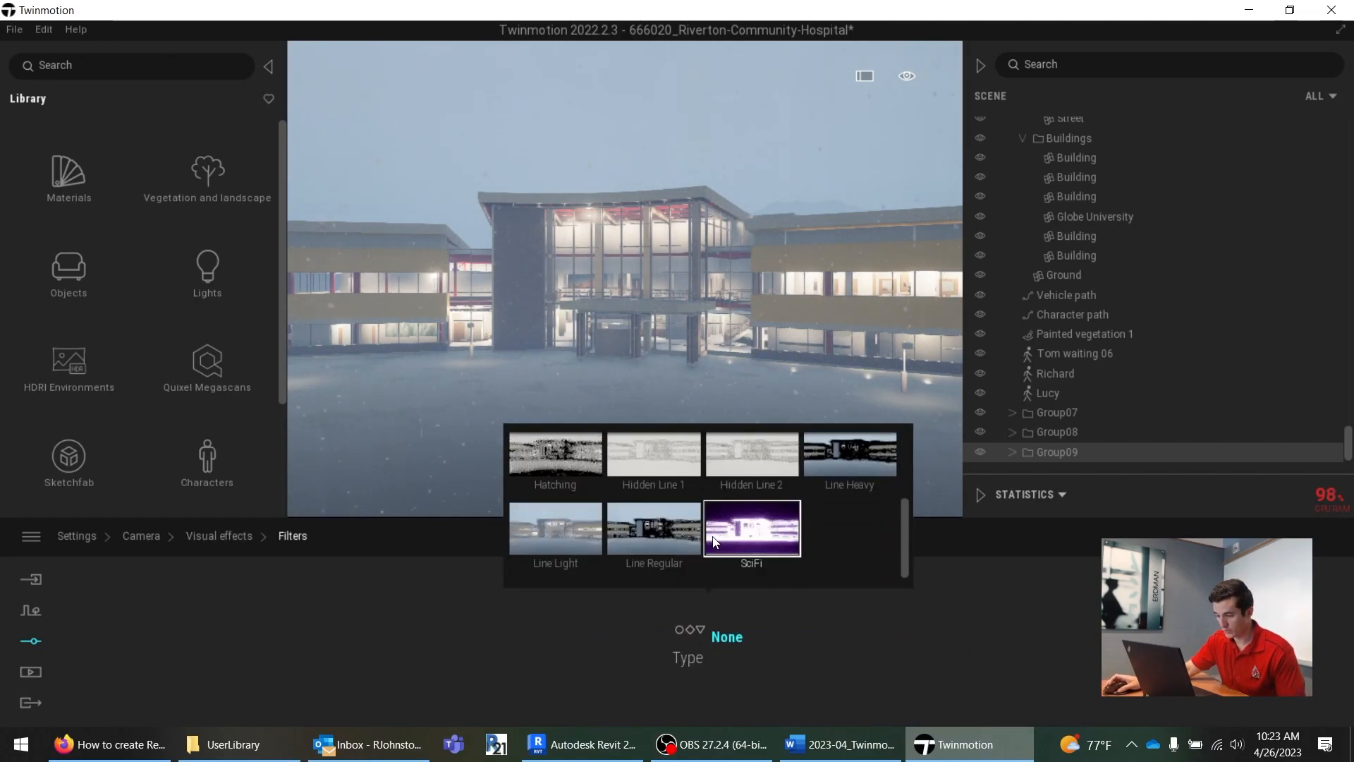
pyautogui.click(735, 532)
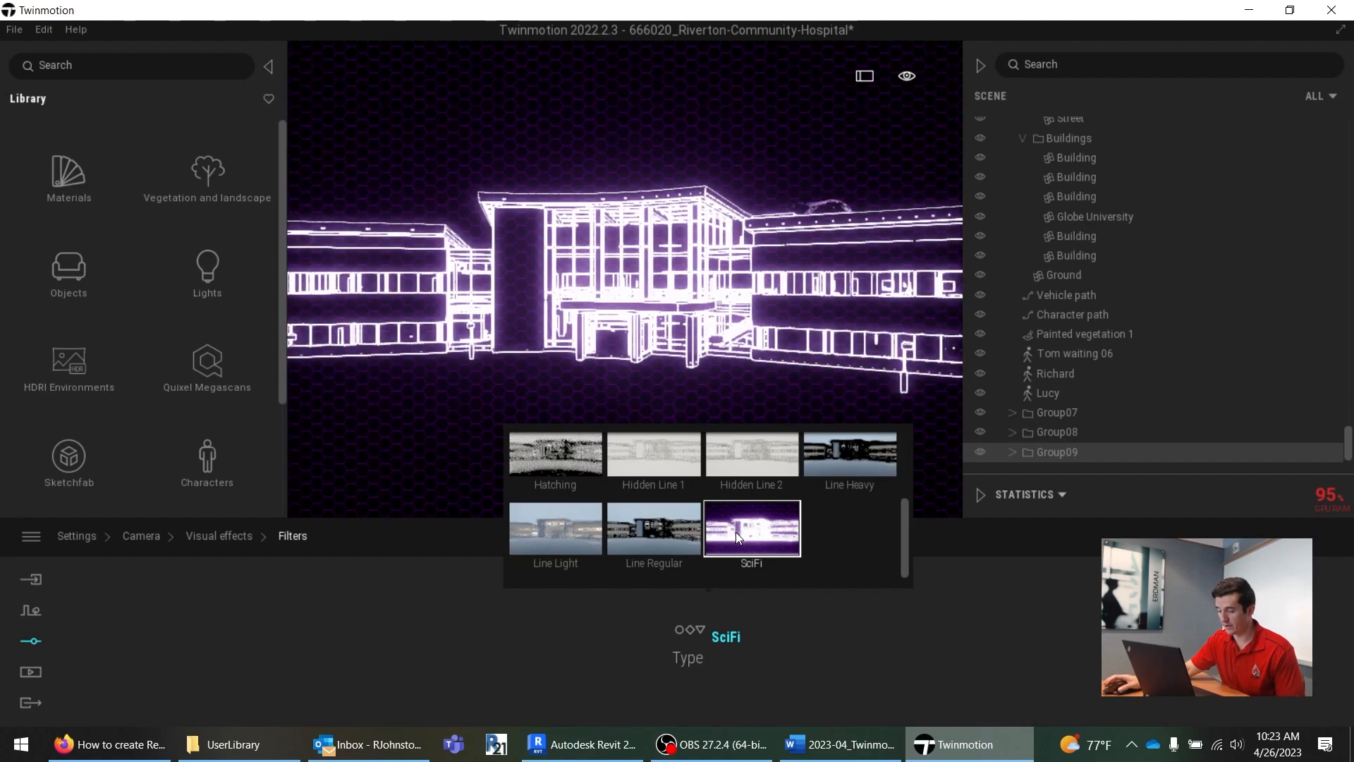
pyautogui.click(674, 538)
pyautogui.scroll(4, 572, 509)
pyautogui.click(553, 475)
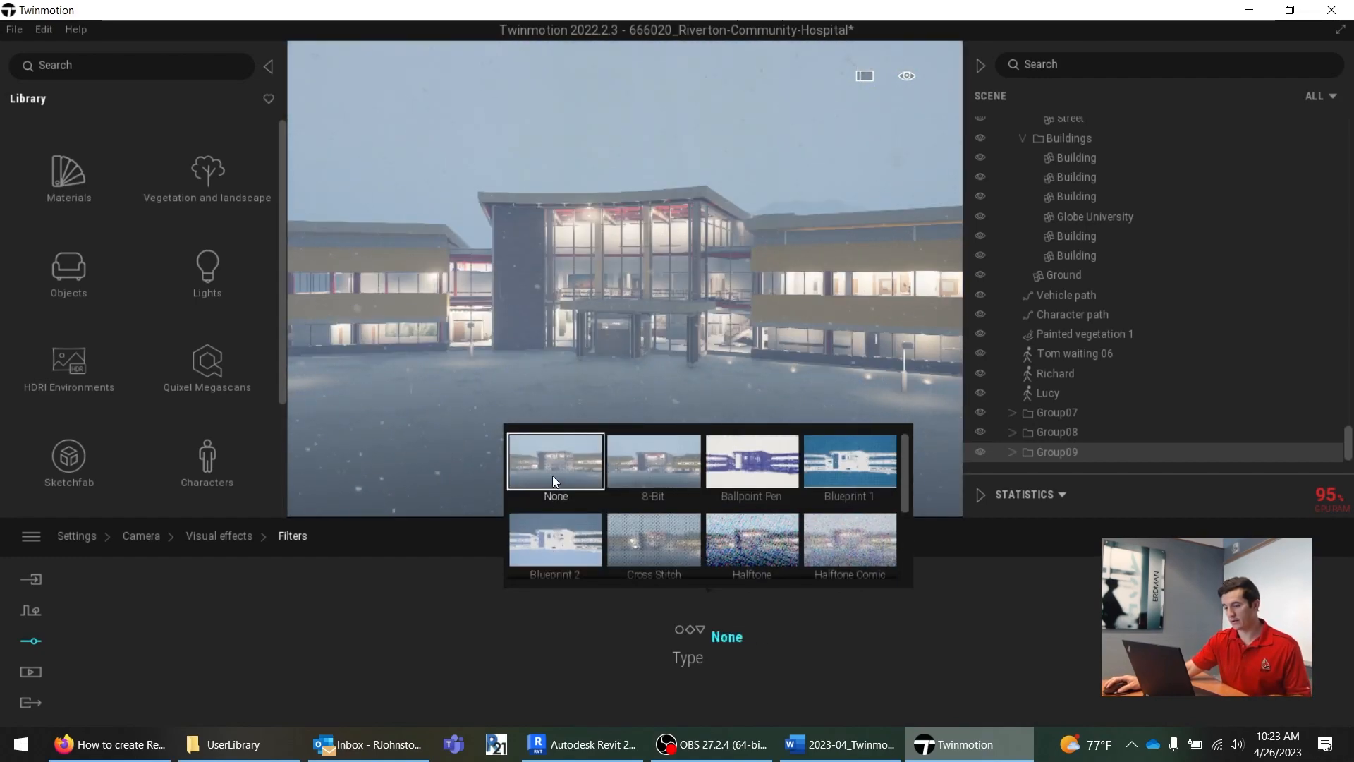
# Step: Turn on the clay render visual effect and set its color to light grey, CAC7CB
pyautogui.click(219, 536)
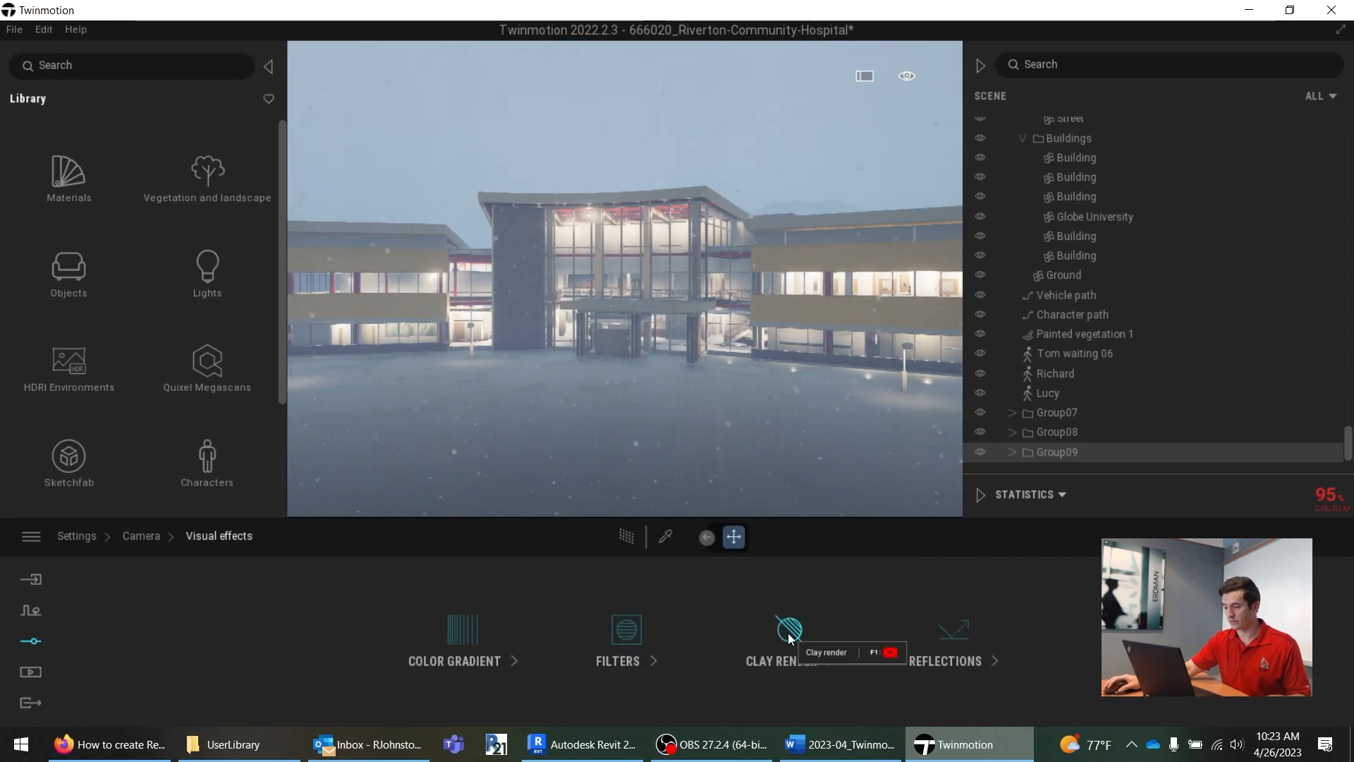
pyautogui.click(780, 633)
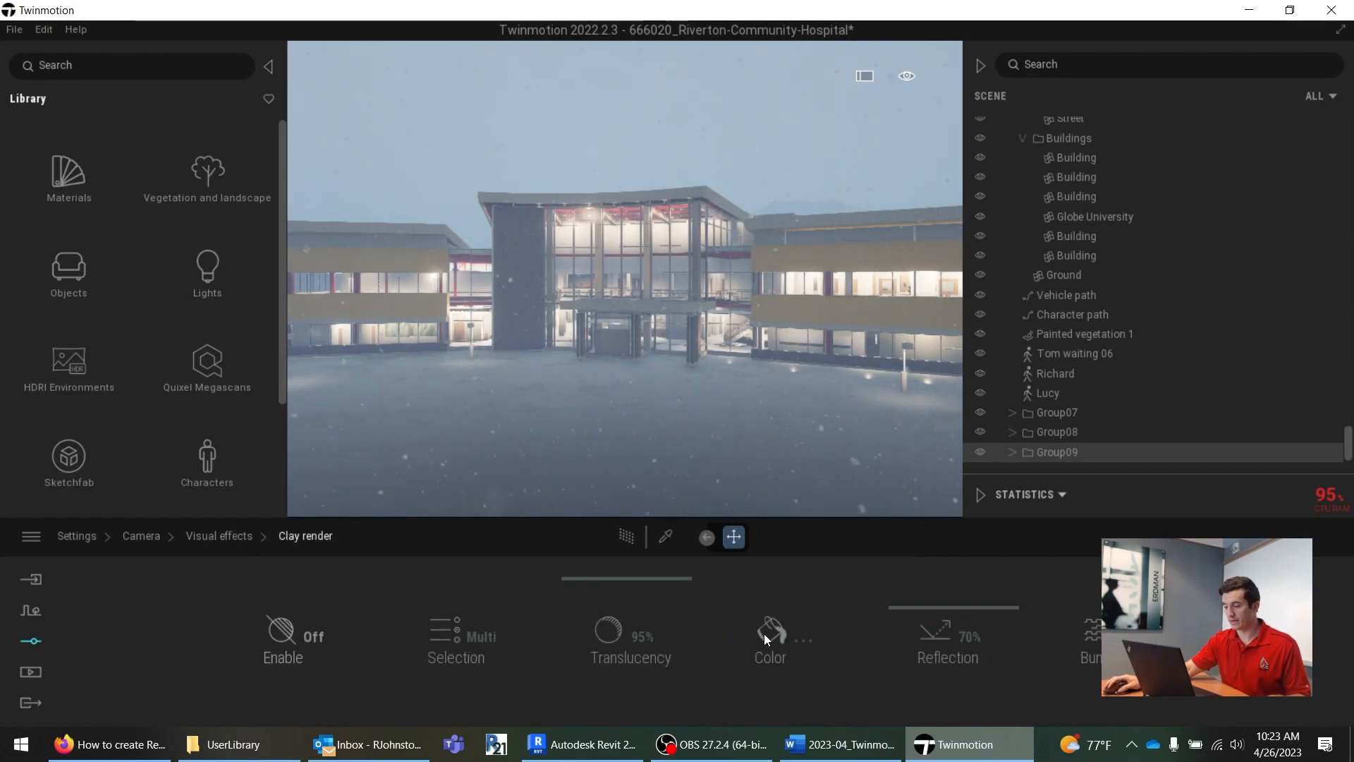
pyautogui.click(308, 637)
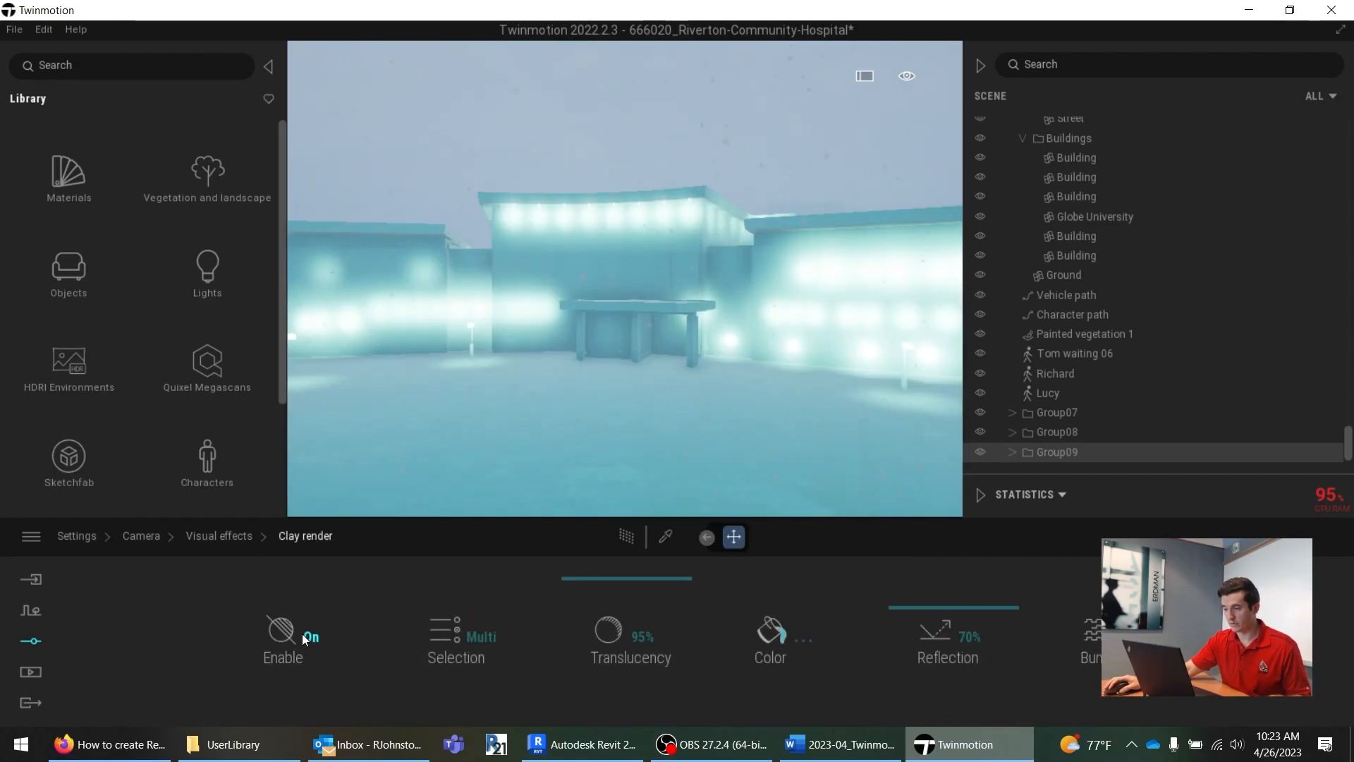
pyautogui.click(772, 631)
pyautogui.click(517, 350)
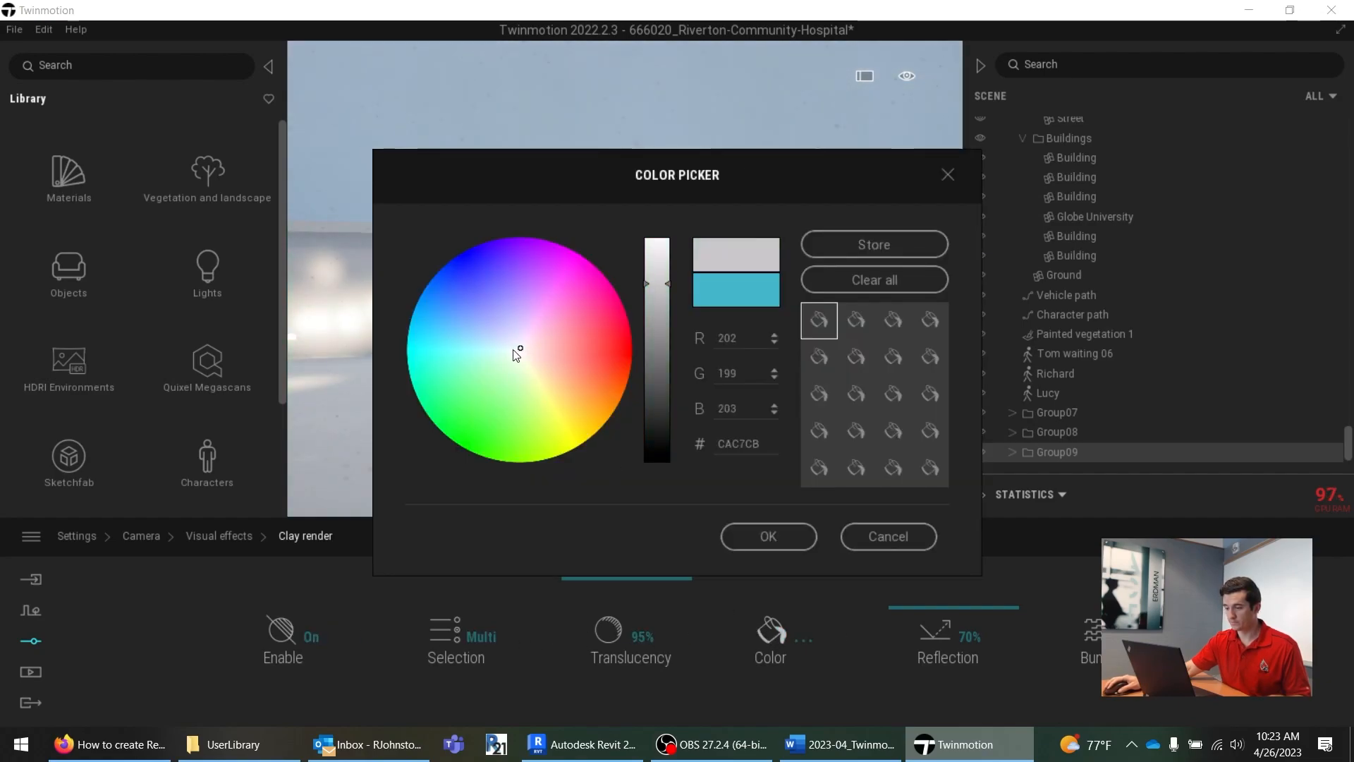
pyautogui.click(811, 541)
pyautogui.moveTo(721, 444); pyautogui.dragTo(755, 479, button='right')
# Step: Turn the clay render off again and open the camera's reflections settings
pyautogui.click(220, 536)
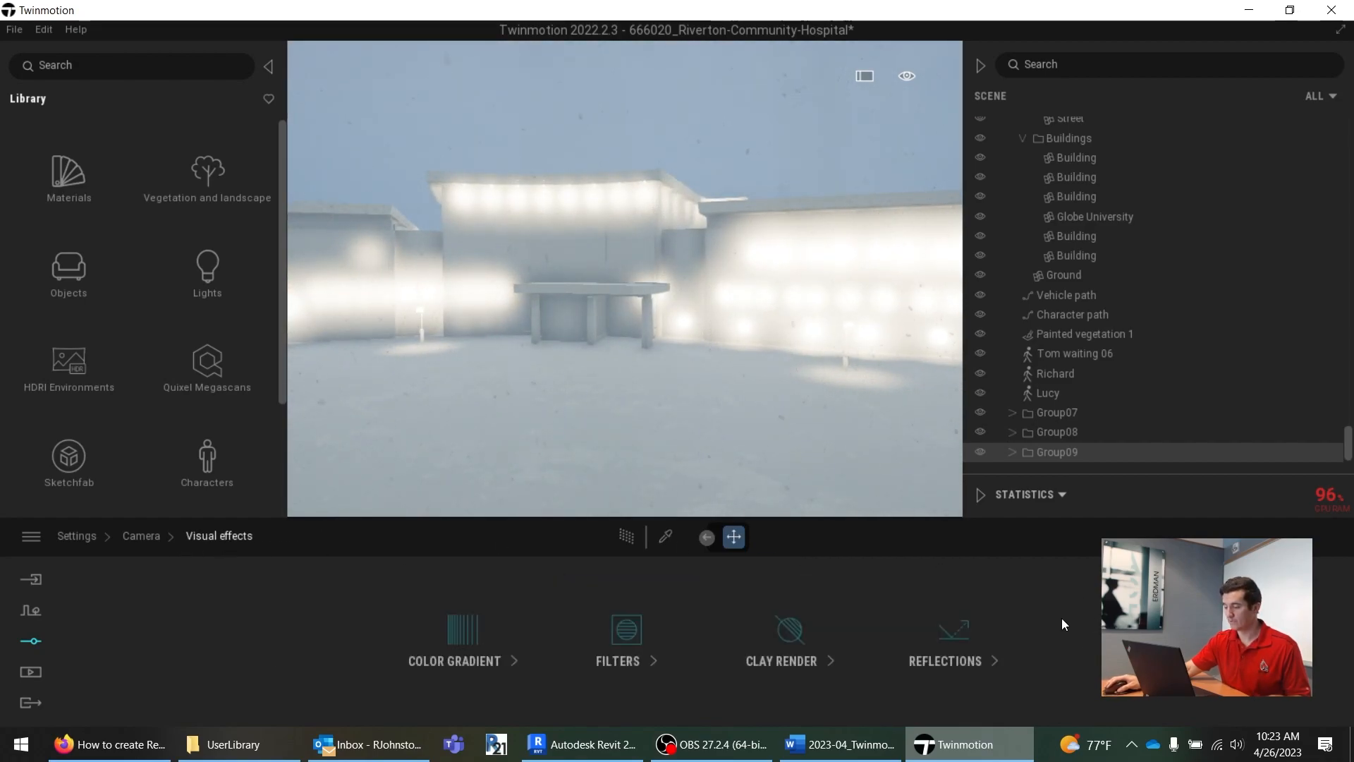
pyautogui.click(786, 649)
pyautogui.click(282, 630)
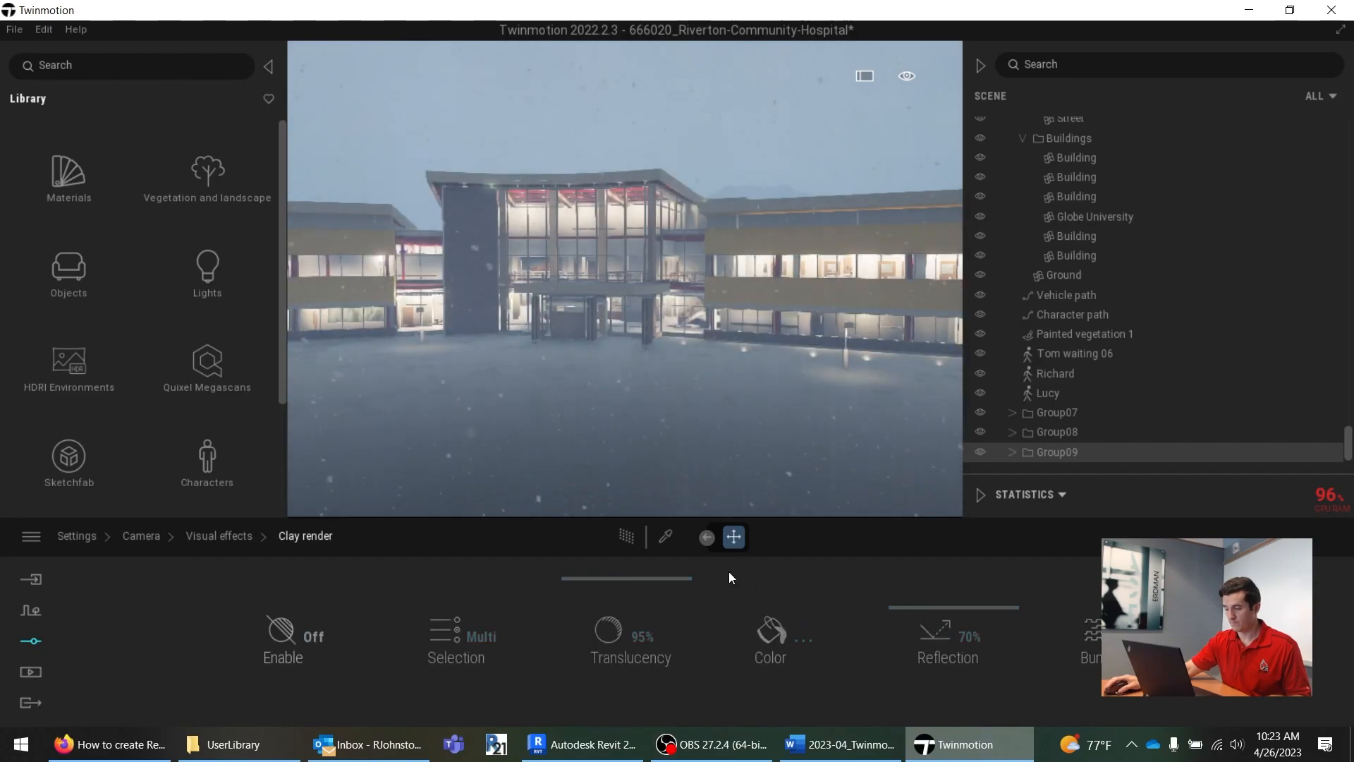
pyautogui.click(197, 535)
pyautogui.click(934, 658)
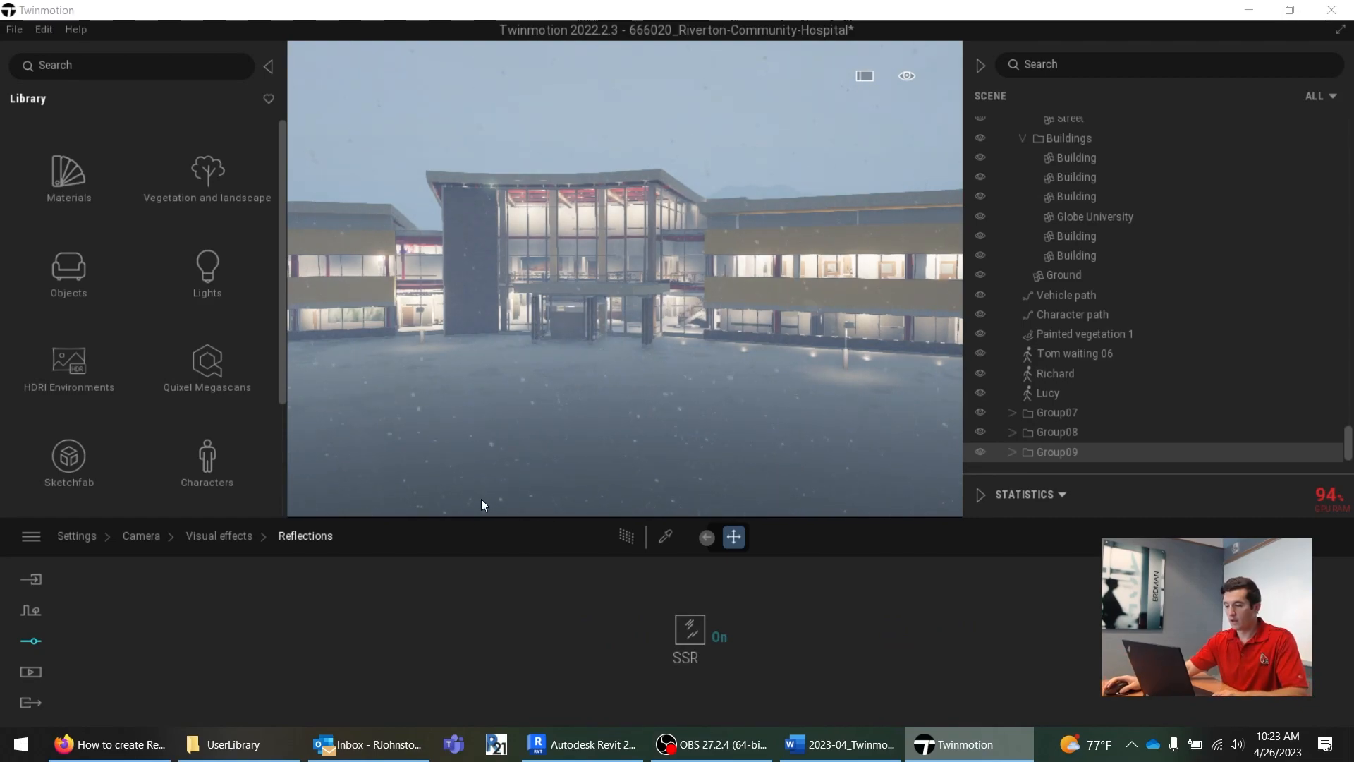
# Step: Switch to the Twinmotion training outline in Word and read the section on producing still-shots and video renderings
pyautogui.hotkey('alt', 'Tab')
pyautogui.scroll(-5, 416, 431)
pyautogui.scroll(8, 435, 450)
pyautogui.scroll(-2, 425, 441)
pyautogui.scroll(-5, 425, 442)
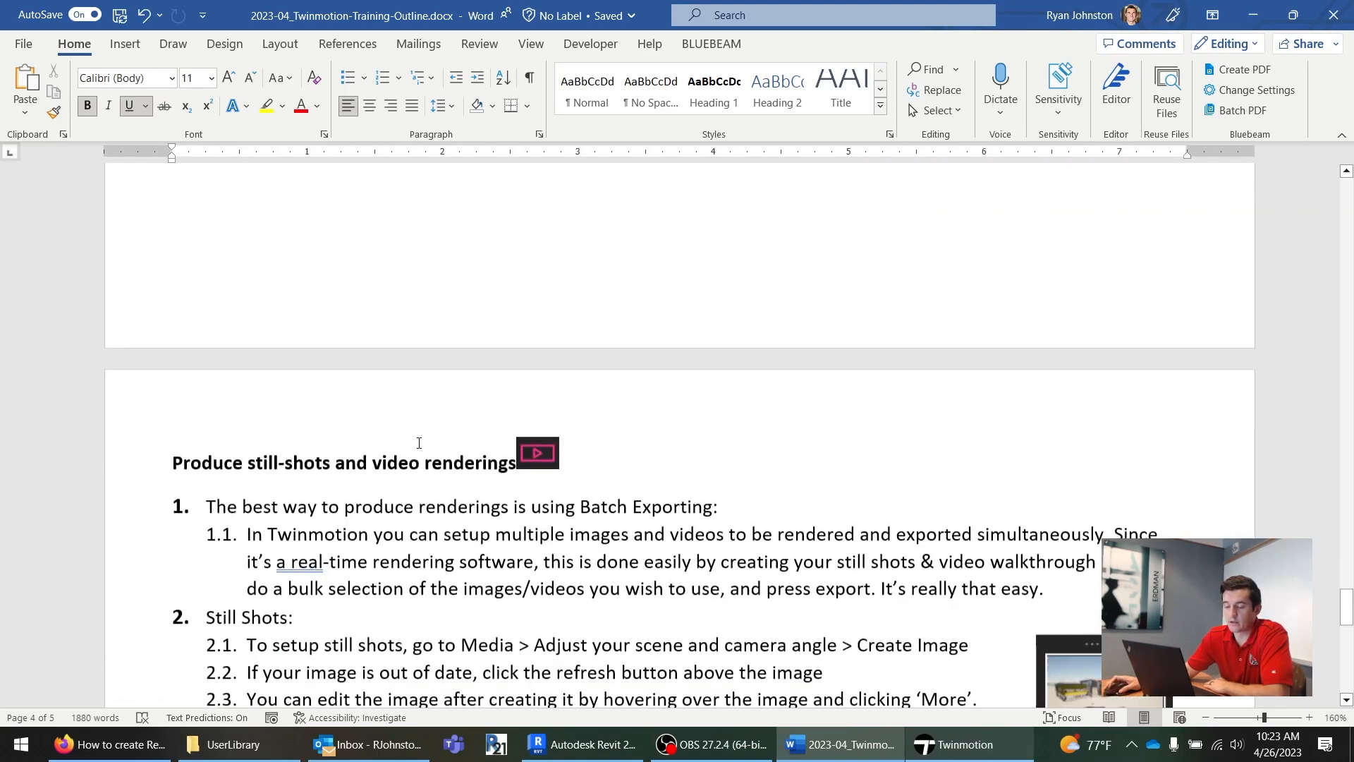
pyautogui.scroll(1, 406, 433)
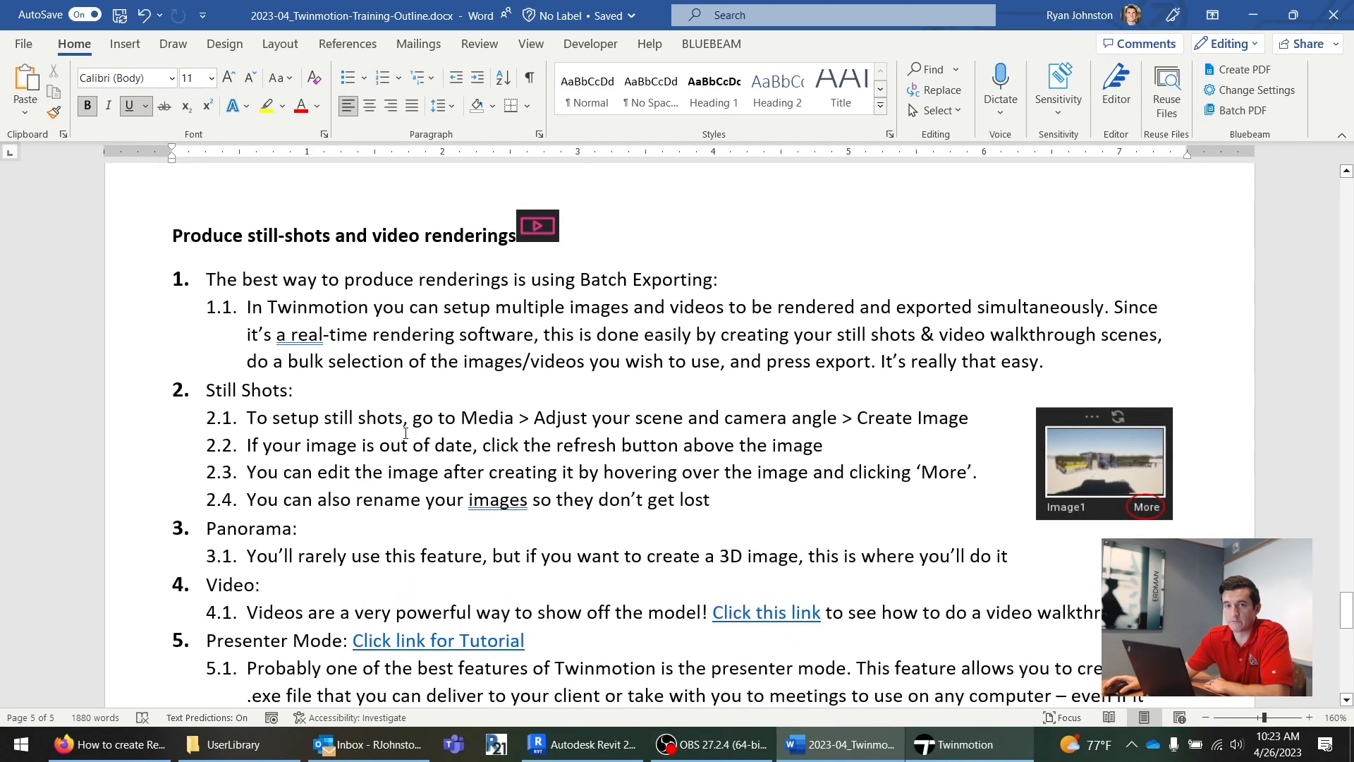